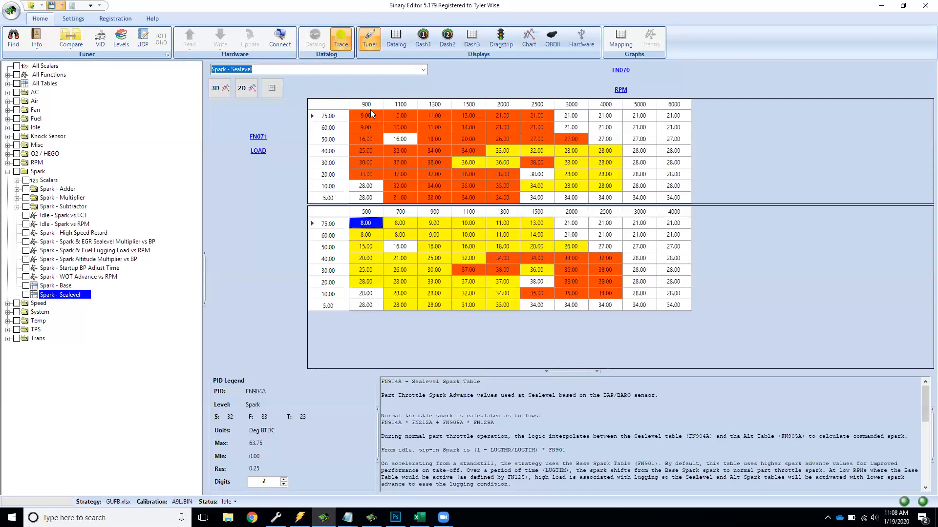
Step: Review the full sealevel spark table, then switch to Excel and examine the stock FN904A and FN131 spark tables
left_click_drag(371, 115, 705, 204)
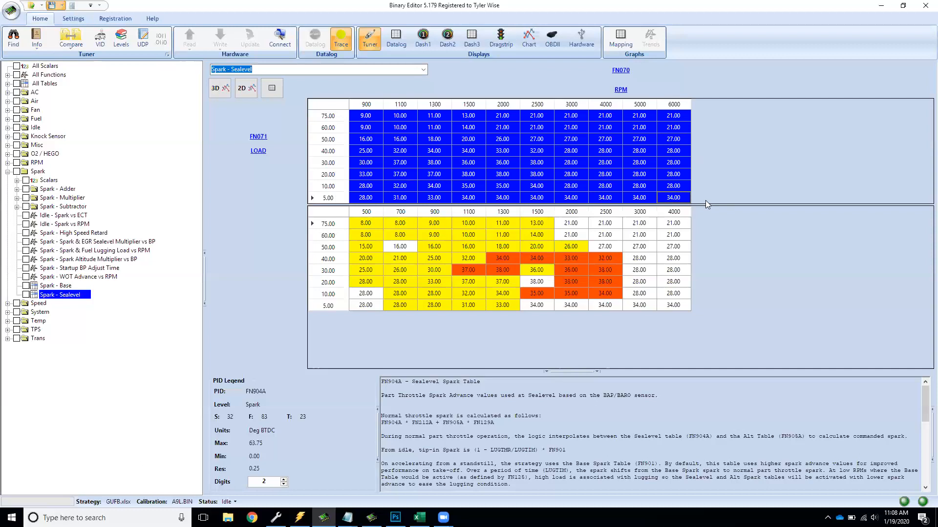
key("alt+Tab")
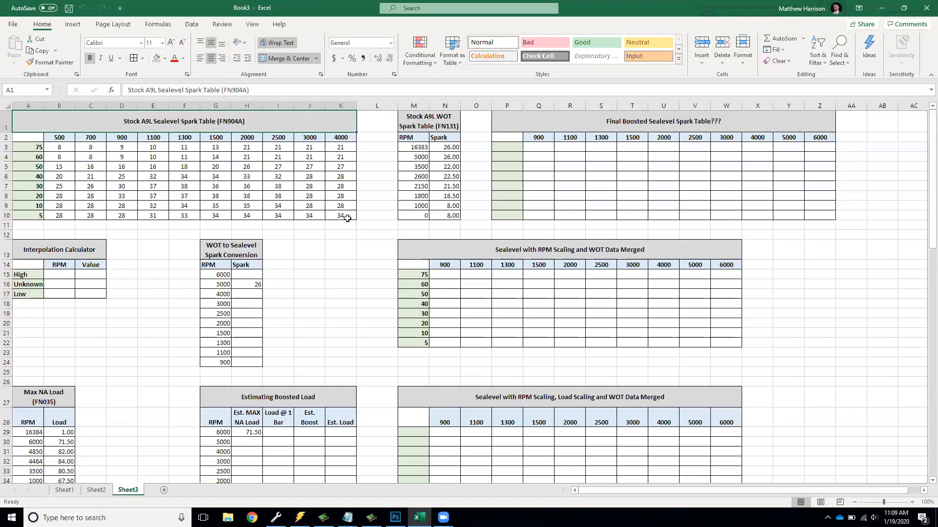
left_click_drag(348, 218, 43, 117)
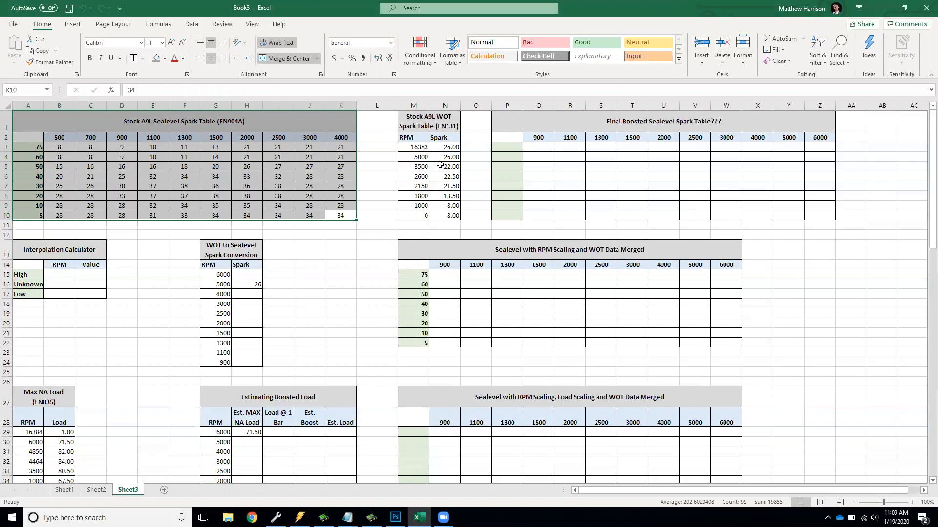
left_click_drag(413, 121, 442, 212)
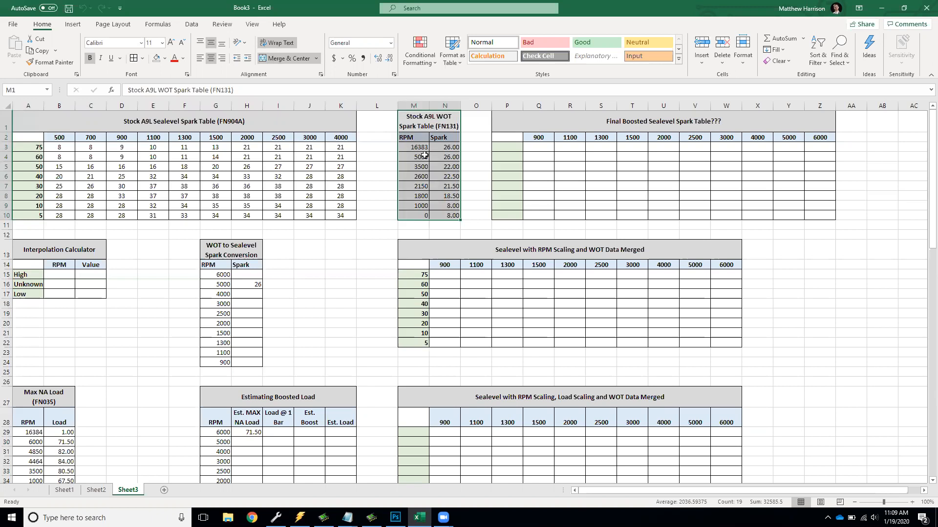
Step: Examine the RPM and load values in the Max NA Load (FN035) table
scroll(133, 399, "down", 5)
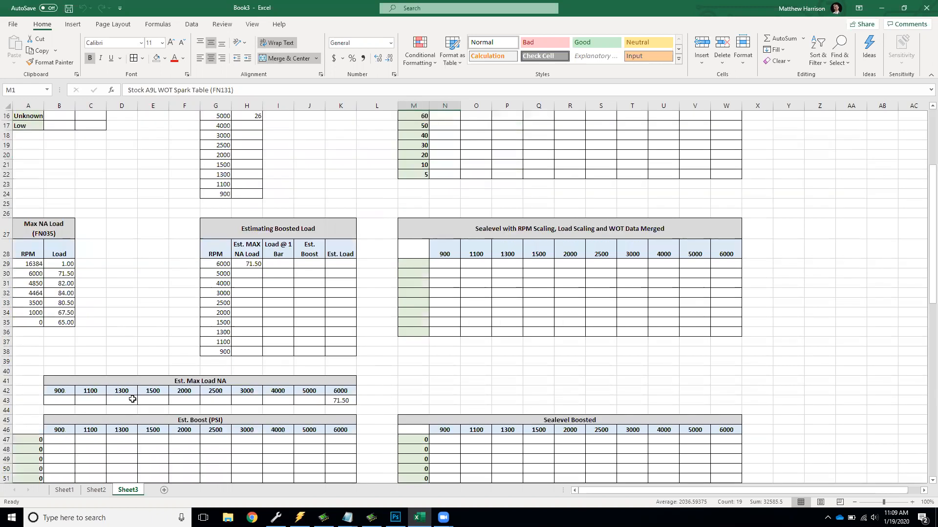
left_click_drag(27, 247, 60, 323)
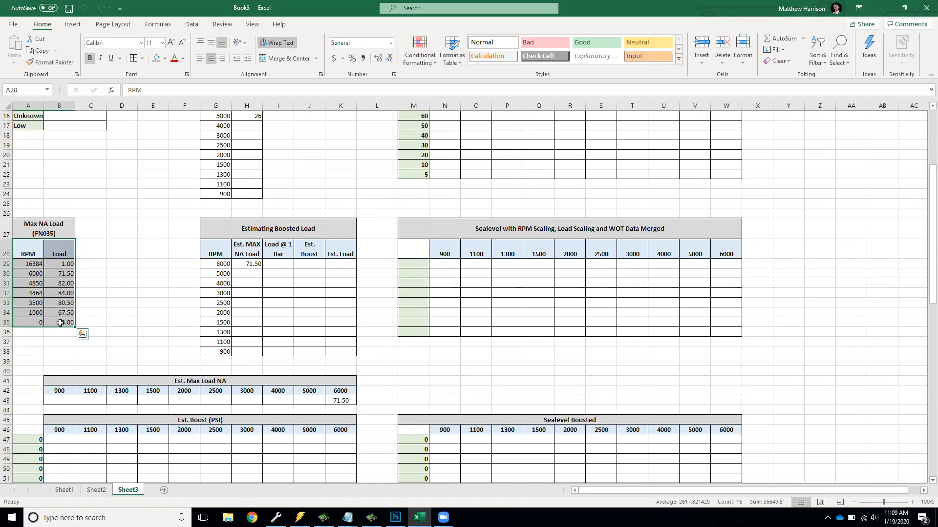
left_click_drag(36, 264, 65, 323)
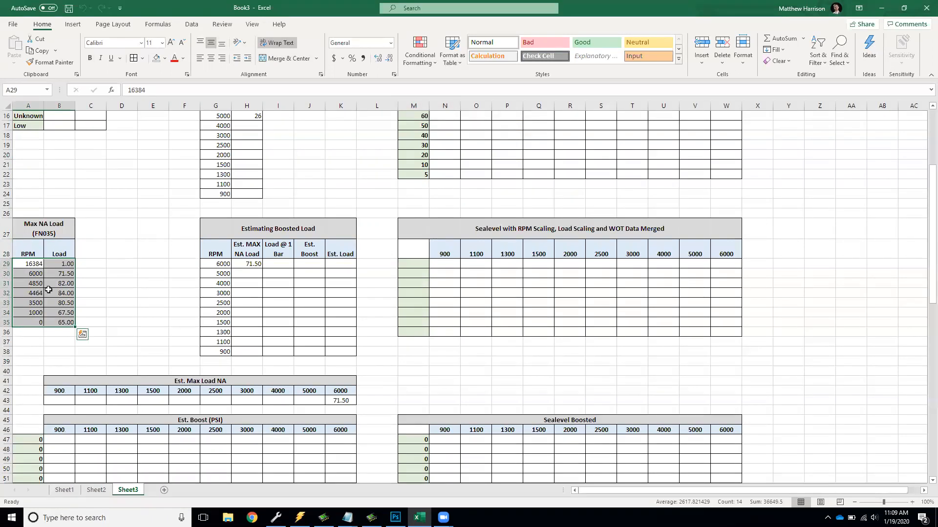
scroll(48, 290, "up", 3)
left_click(51, 362)
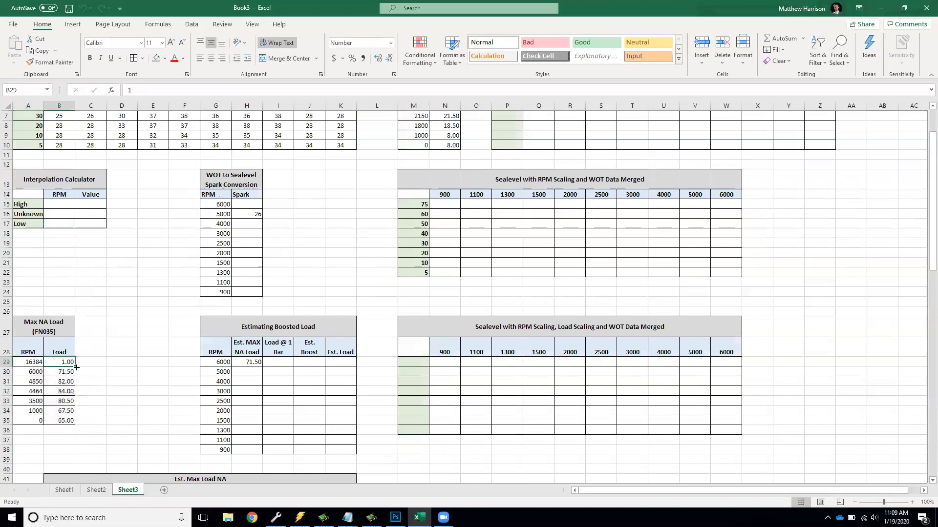
scroll(41, 366, "up", 2)
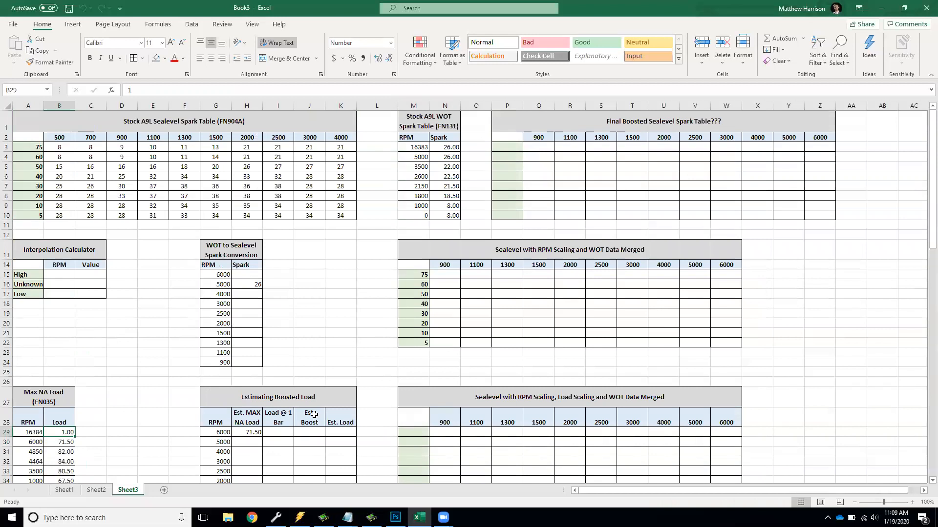
Step: Look over the empty calculation tables down to Sealevel Boosted and the Final Boosted Sealevel Spark Table
scroll(563, 283, "down", 3)
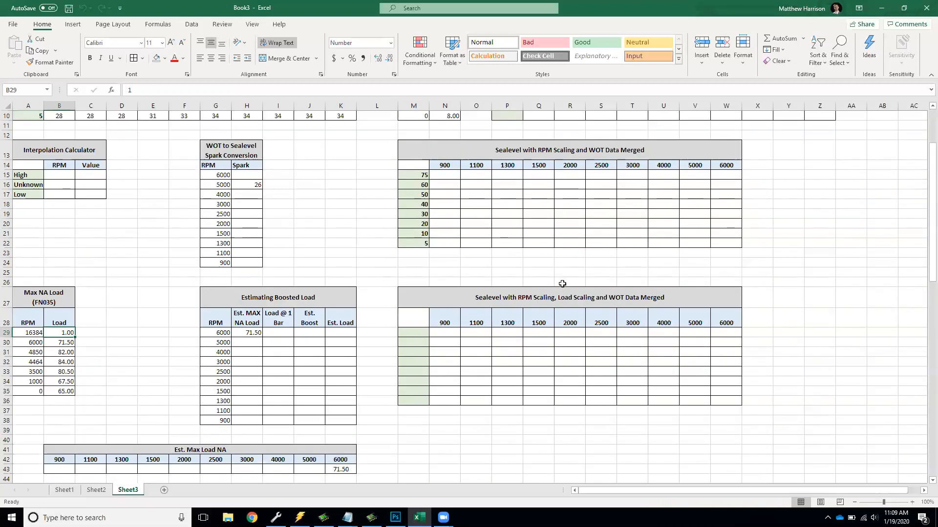
scroll(563, 284, "down", 7)
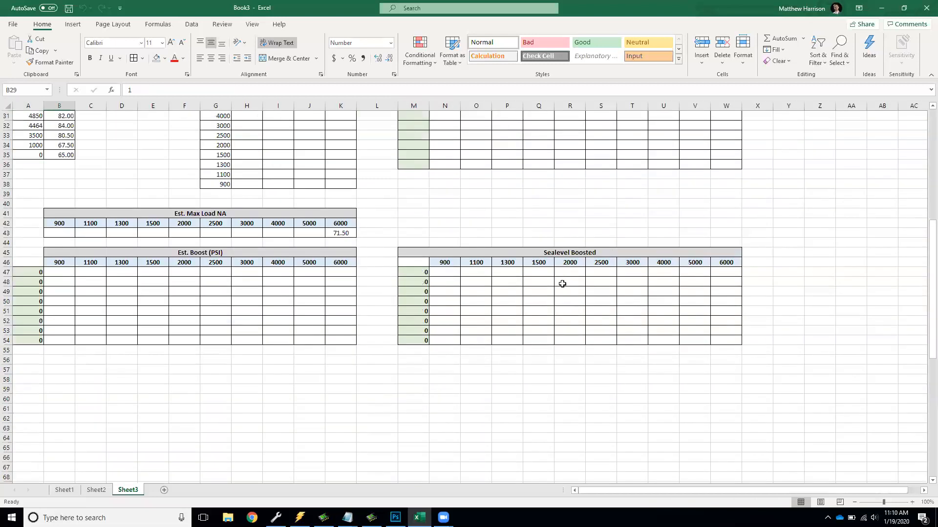
scroll(563, 284, "up", 9)
scroll(562, 284, "up", 1)
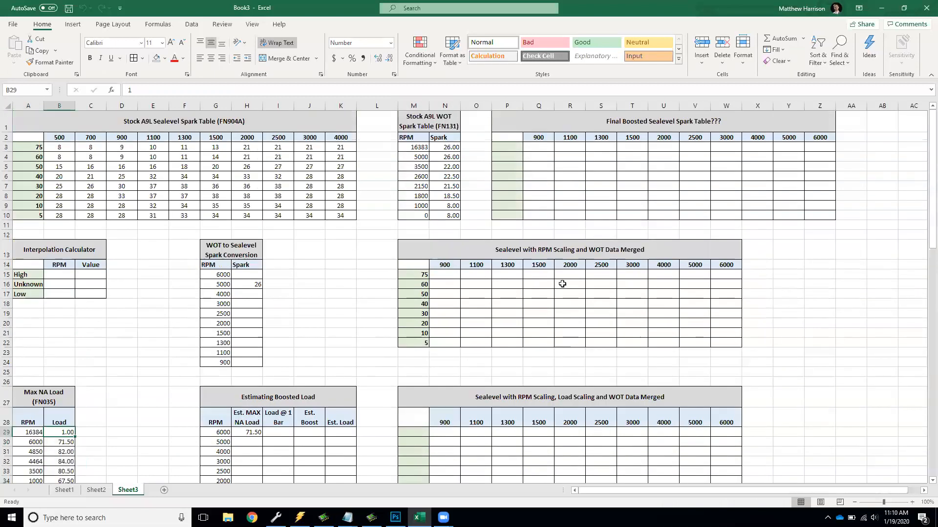
left_click_drag(557, 131, 815, 213)
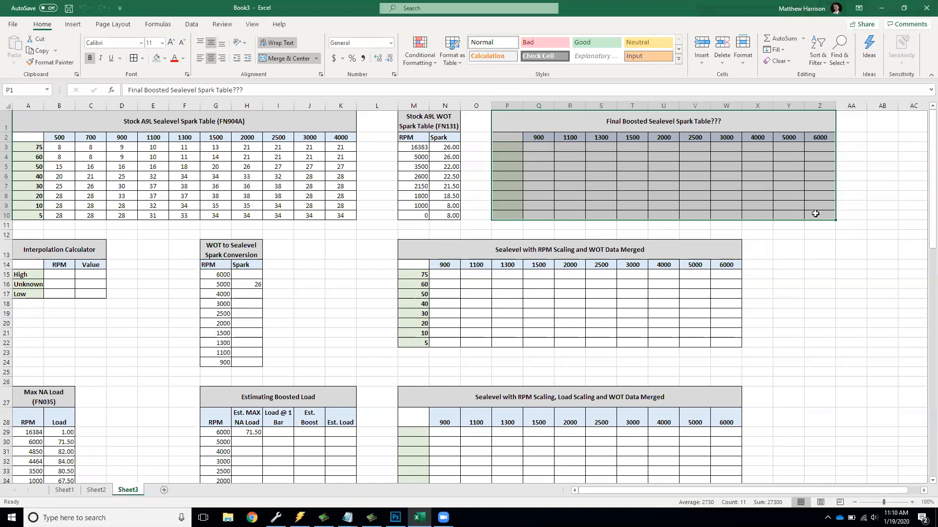
Step: Examine the 2000 and 2500 RPM cells at loads 50 and 40 in the stock sealevel spark table
left_click(279, 168)
key("Left")
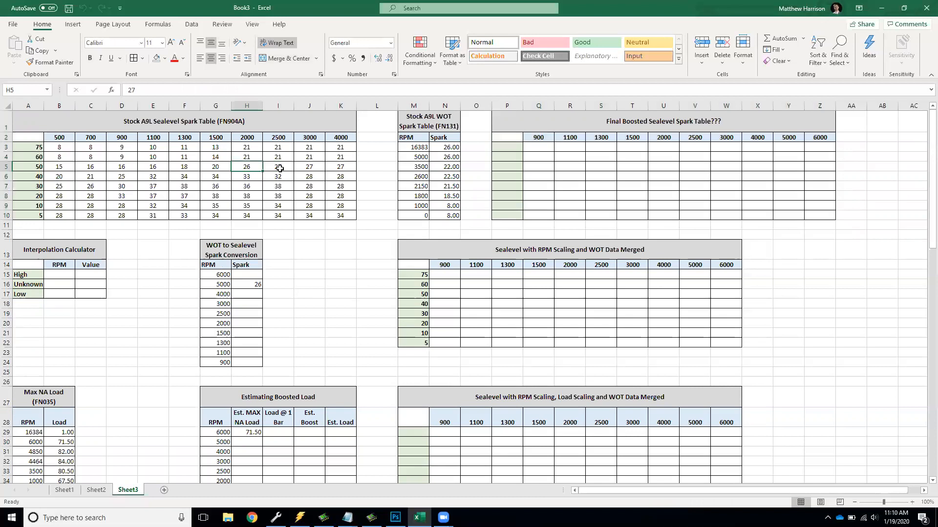
key("Down")
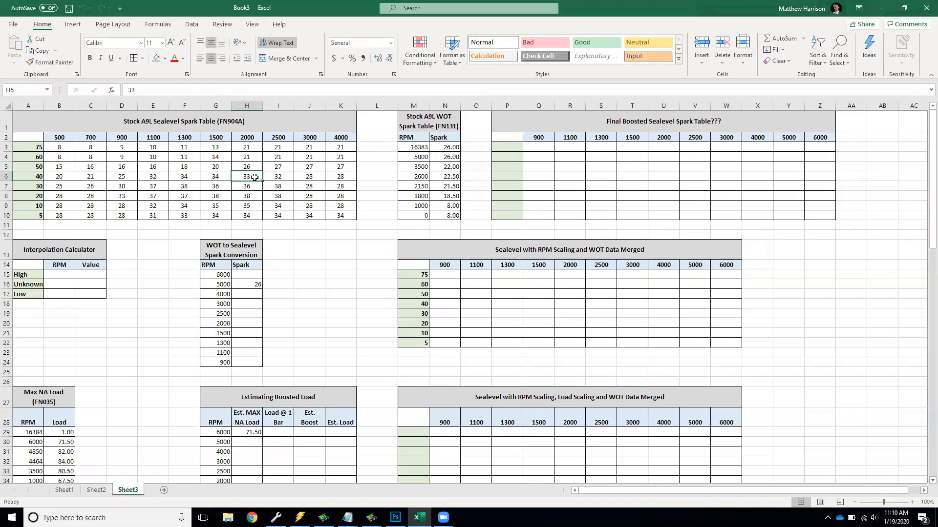
left_click(277, 175)
key("Left")
key("shift+Right")
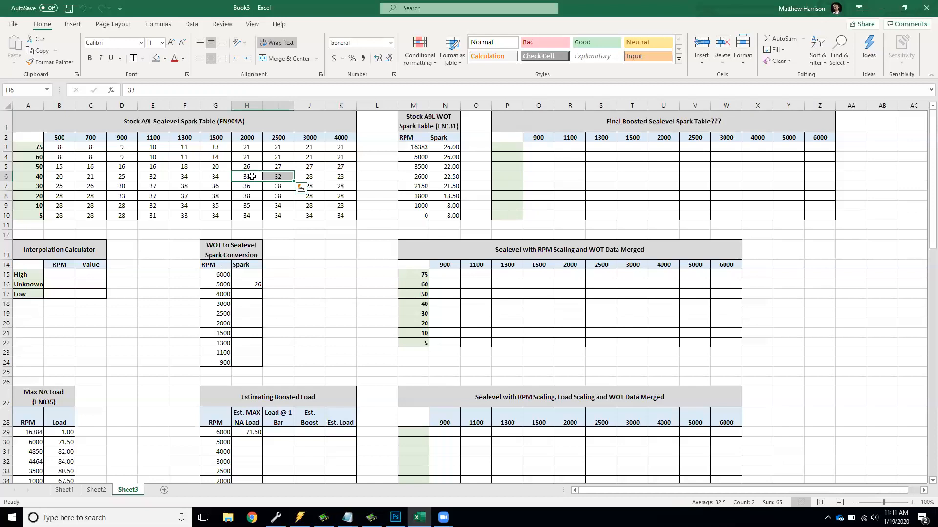
left_click(252, 176)
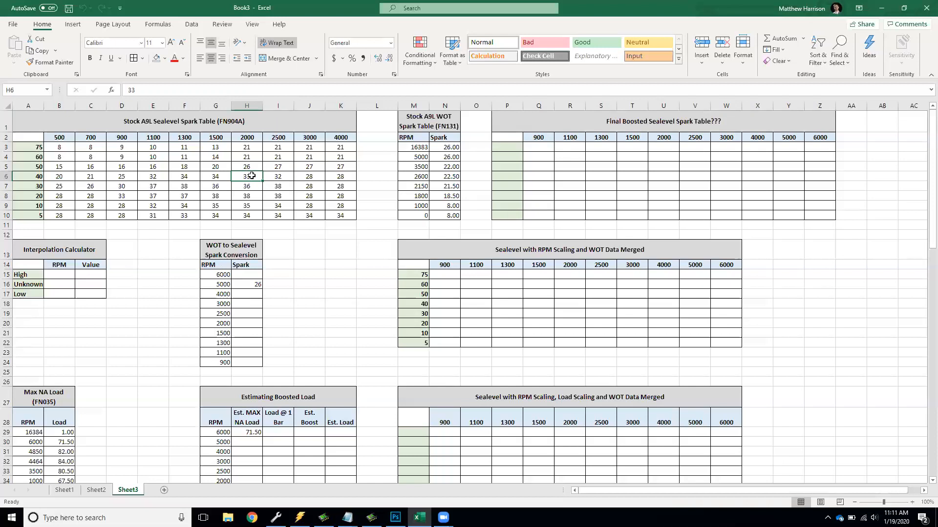
left_click(272, 176)
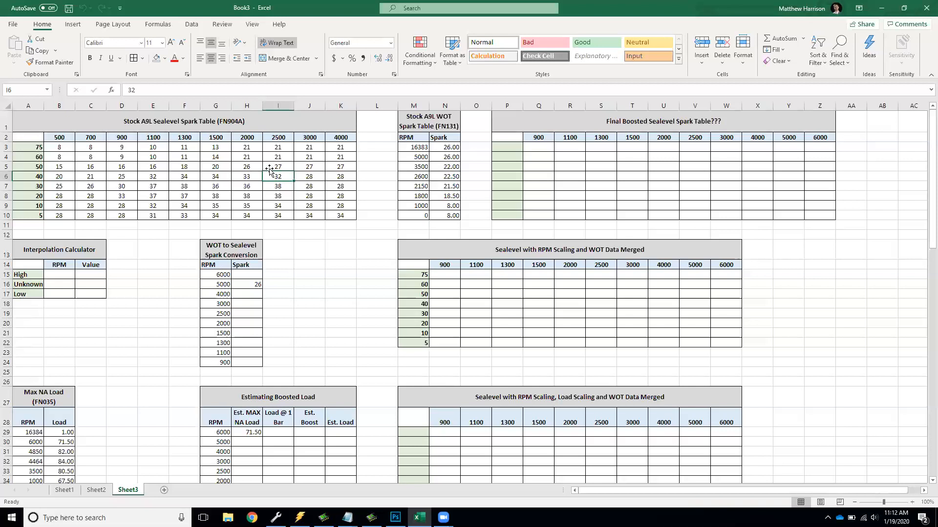
Step: Compare the stock sealevel and WOT spark tables with the RPM axis of the Sealevel with RPM Scaling and WOT Data Merged table
left_click(531, 255)
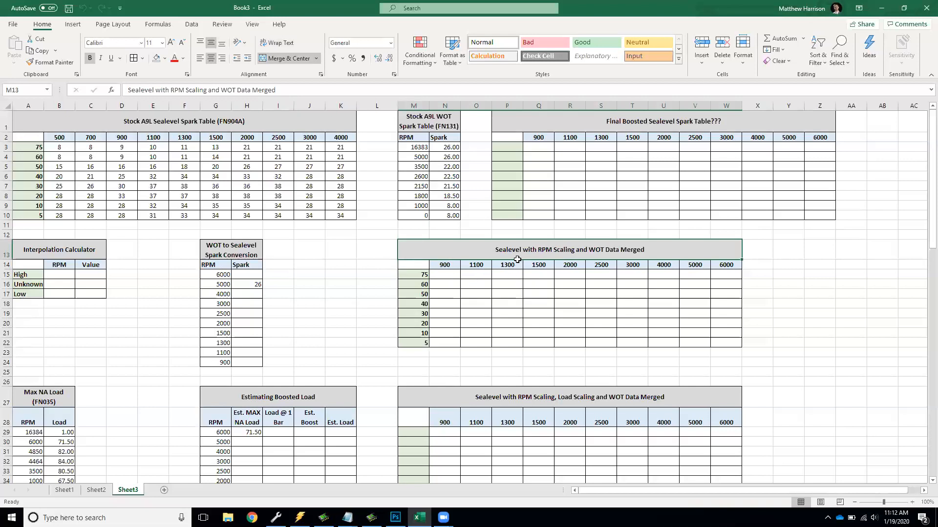
left_click_drag(63, 144, 341, 217)
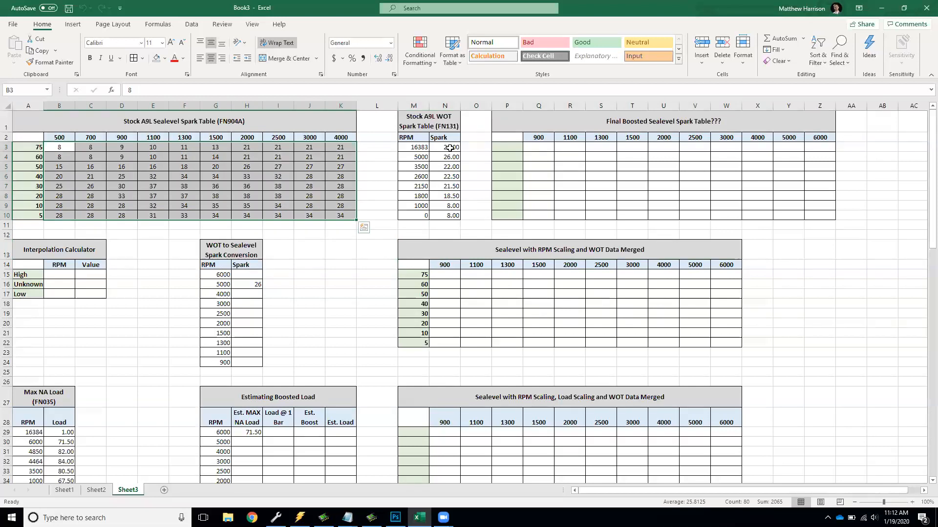
left_click_drag(450, 148, 451, 165)
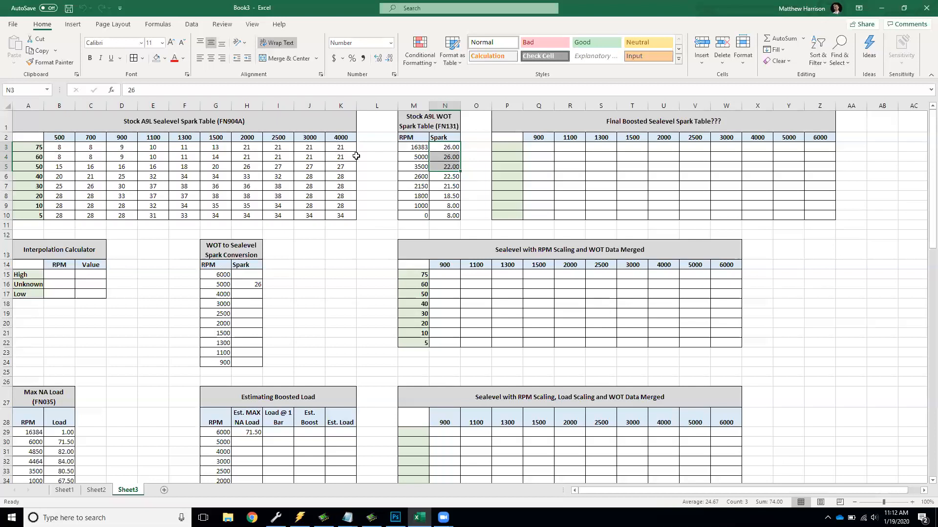
left_click(317, 155)
left_click(425, 158)
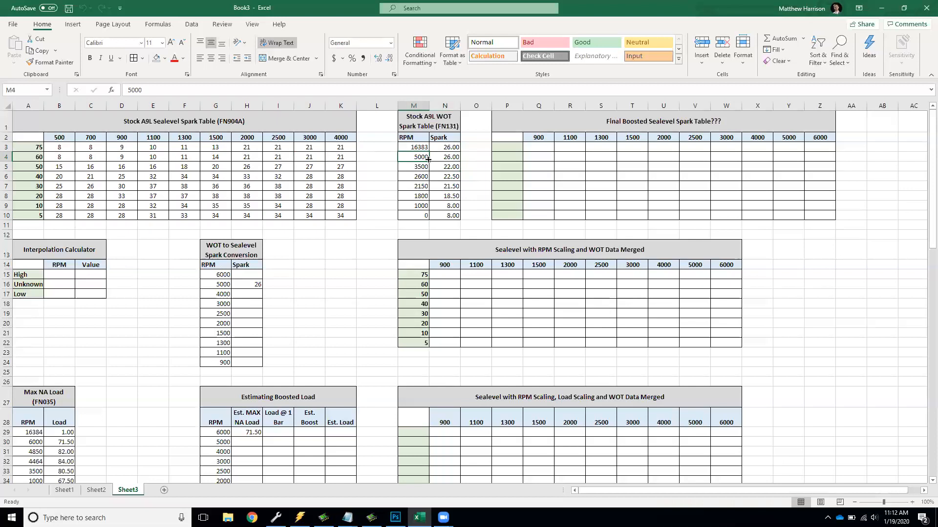
left_click(454, 278)
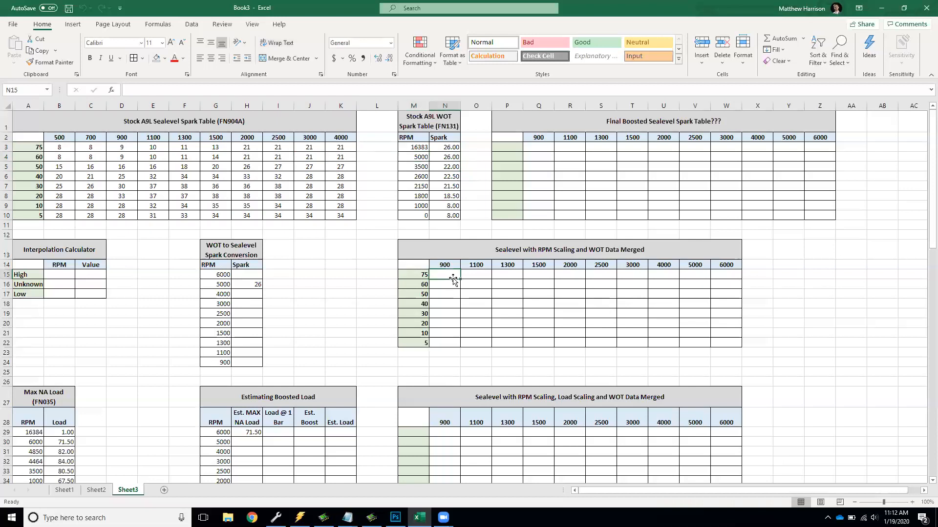
left_click(590, 250)
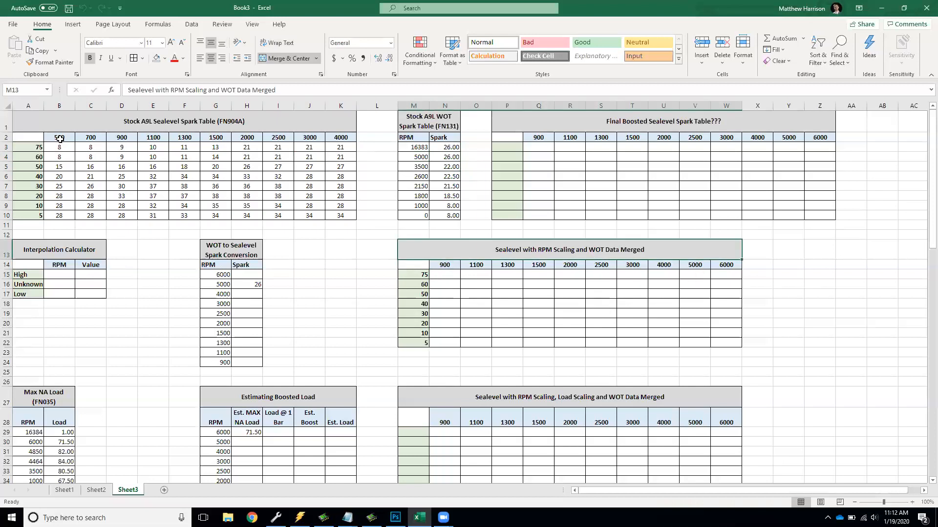
left_click_drag(60, 139, 89, 216)
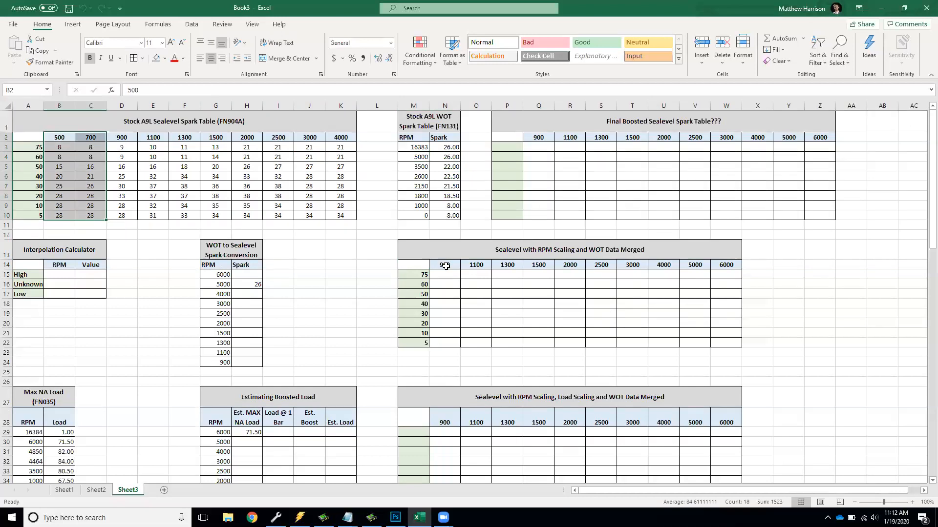
left_click_drag(122, 137, 348, 138)
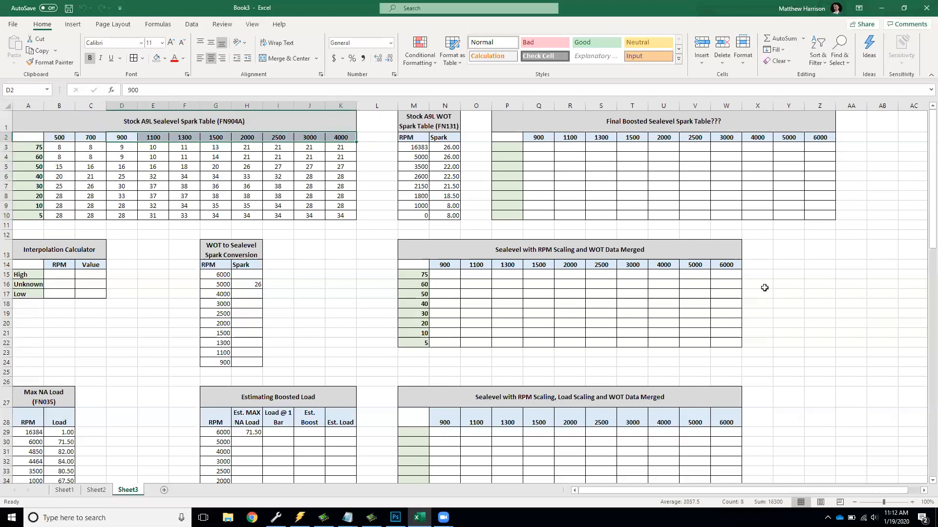
left_click(694, 264)
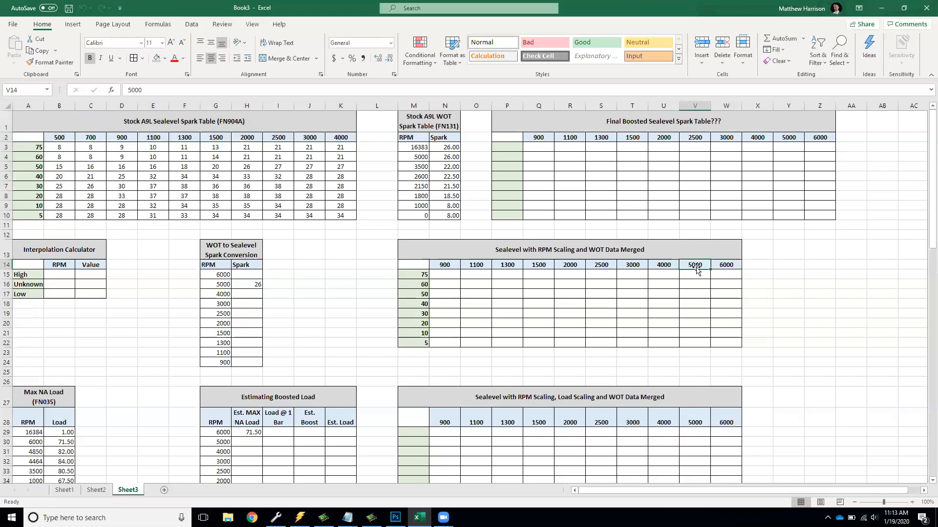
Step: Copy the stock sealevel spark values for 900 to 4000 RPM into the RPM-scaled WOT-merged table, starting at cell N15
left_click(131, 217)
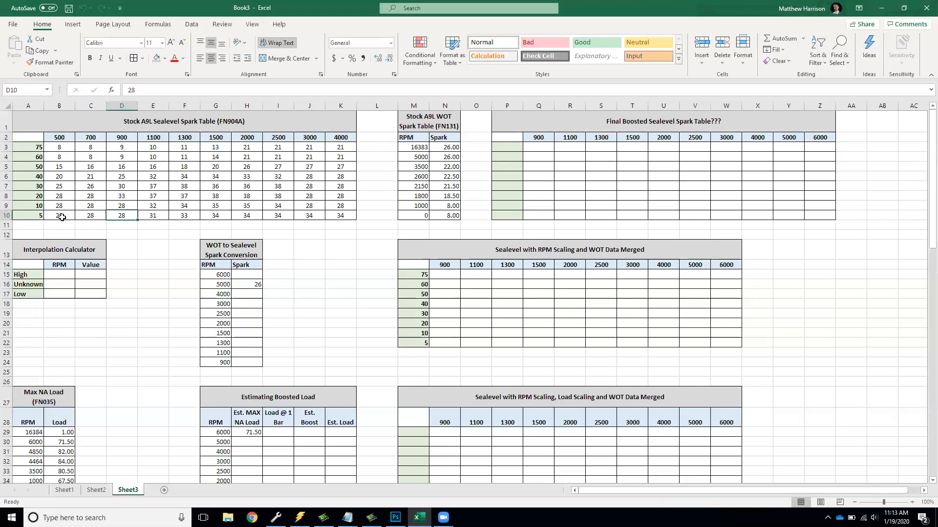
left_click_drag(129, 216, 334, 148)
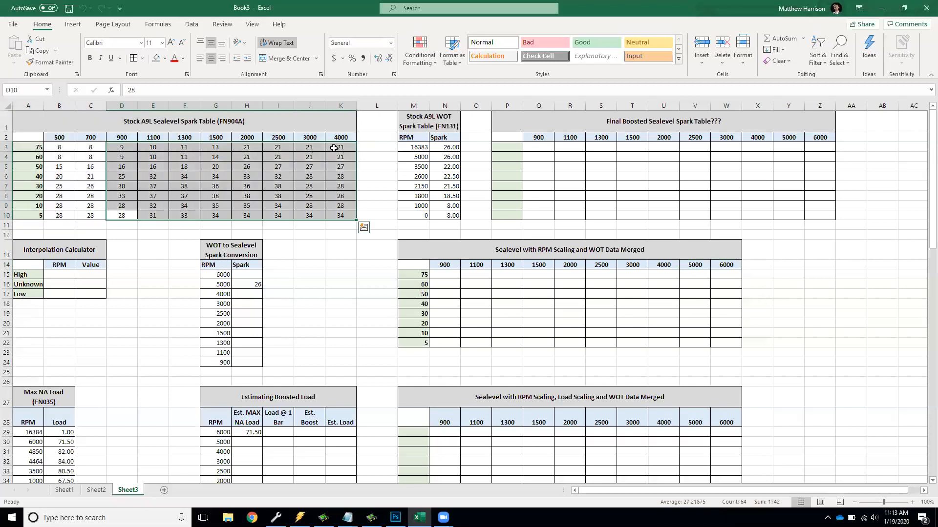
key("ctrl+c")
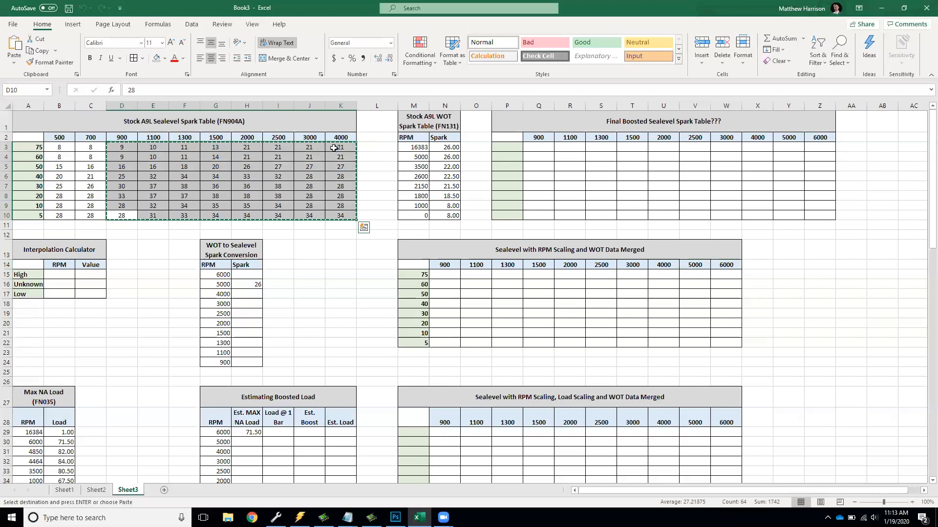
left_click(452, 276)
key("ctrl+v")
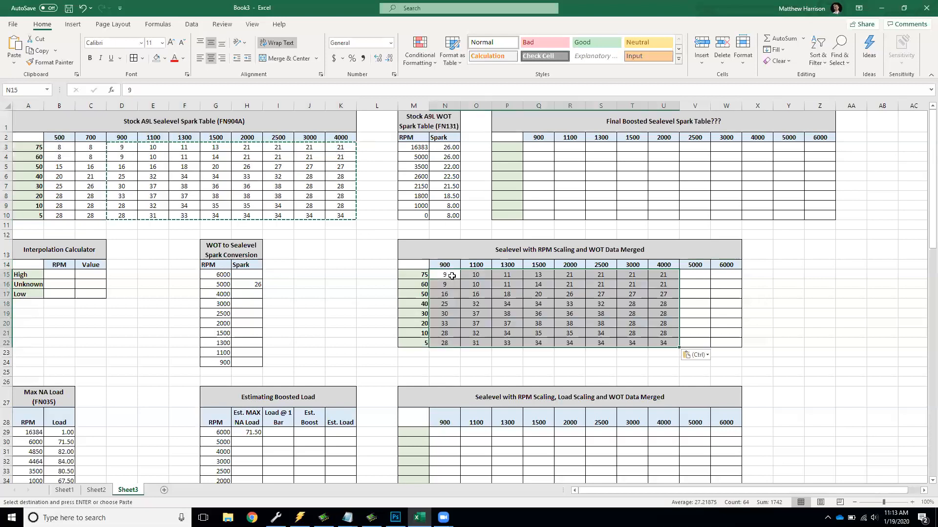
Step: Examine the 4000 RPM column of the RPM-scaled merged table and the ends of the stock table's load 75 row
key("Right")
key("Right")
key("Right")
key("Right")
key("Right")
key("Right")
key("Right")
key("shift+Down")
key("shift+Down")
key("shift+Down")
key("shift+Down")
key("shift+Down")
key("shift+Down")
key("shift+Down")
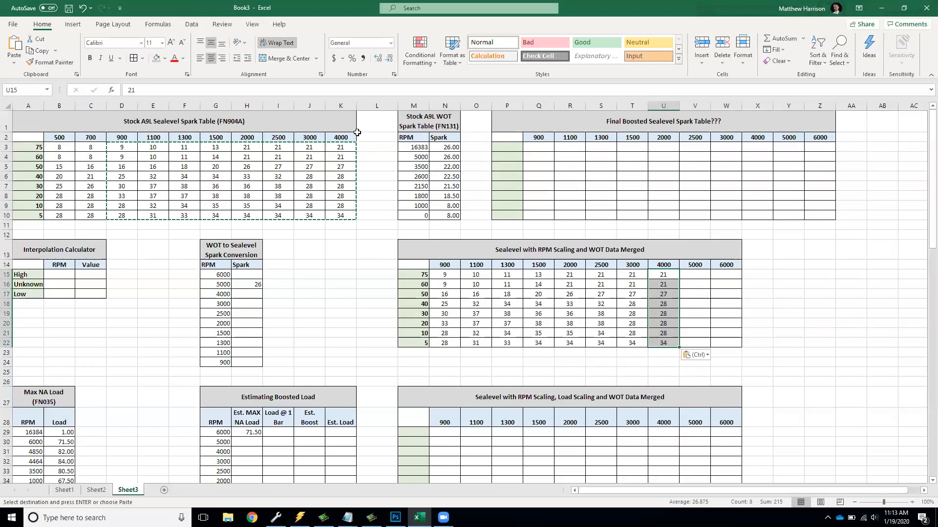
left_click(49, 148)
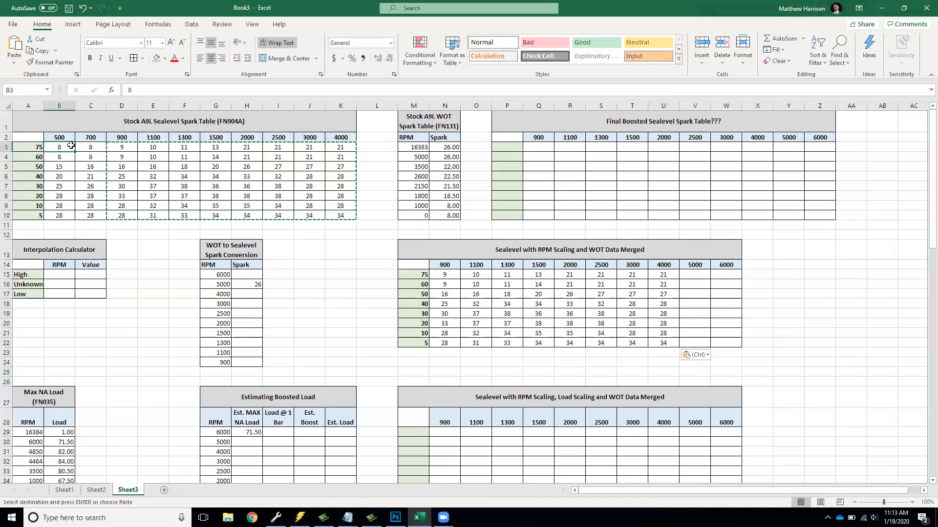
left_click(351, 147)
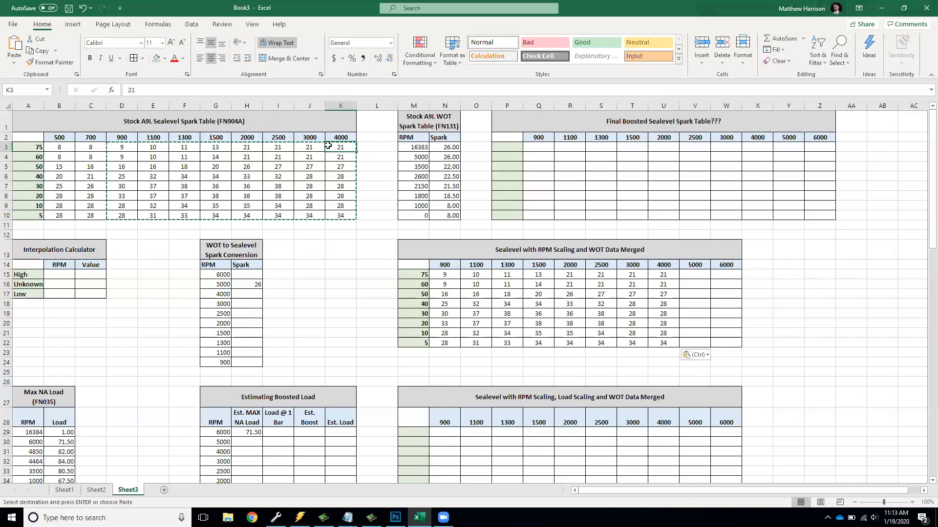
left_click(369, 147)
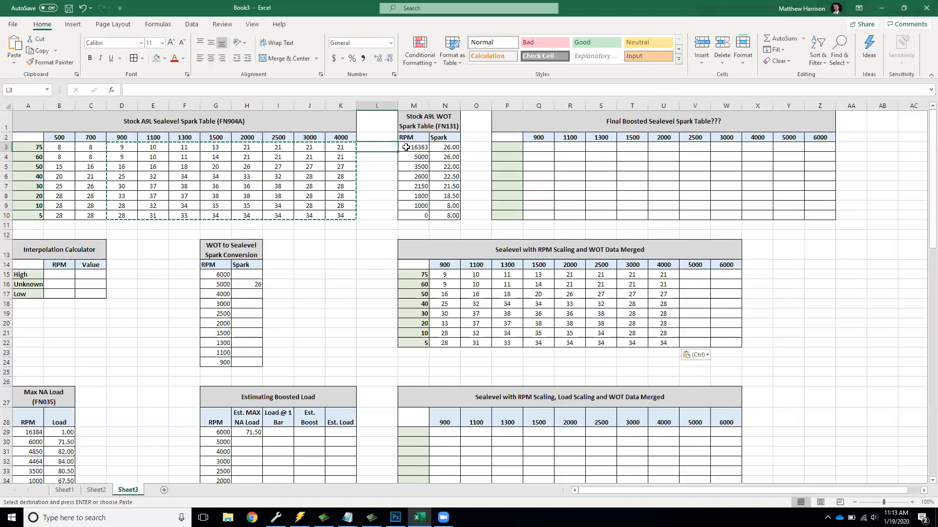
Step: Copy the 4000 RPM spark column of the RPM-scaled merged table into its 5000 and 6000 RPM columns
key("Left")
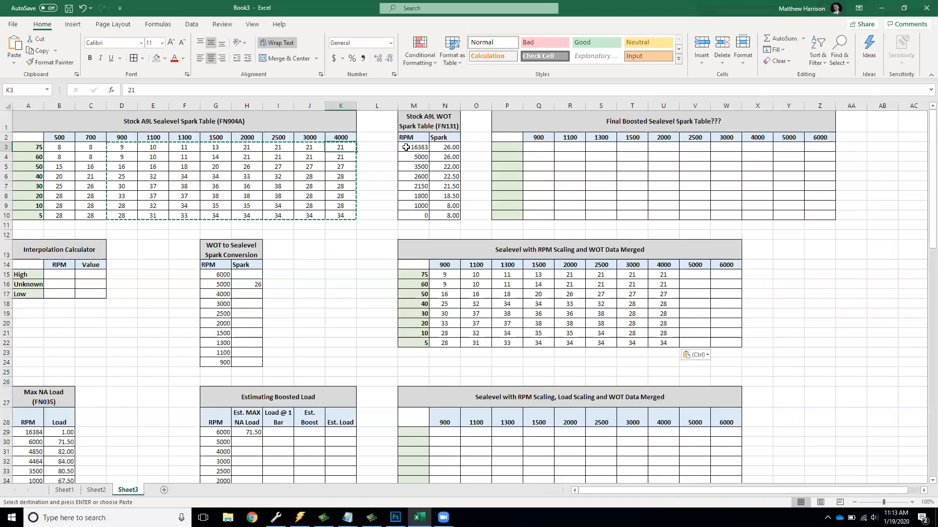
right_click(667, 275)
key("ctrl+v")
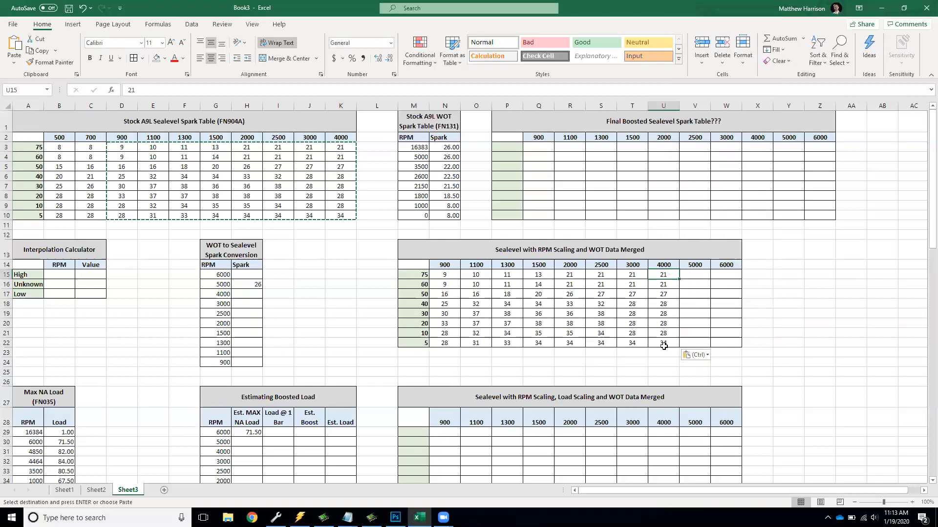
left_click_drag(663, 346, 669, 276)
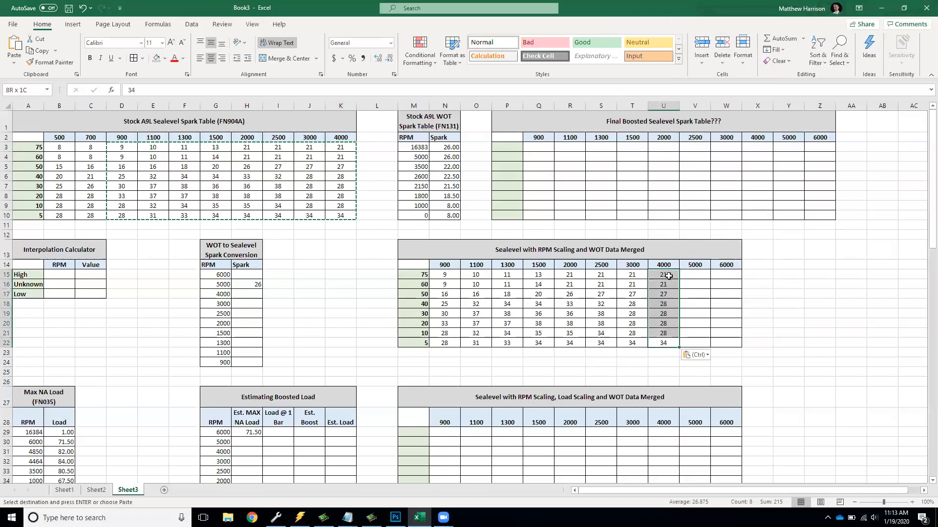
key("ctrl+c")
key("Right")
key("Right")
key("Up")
key("Up")
key("Up")
key("Up")
key("Up")
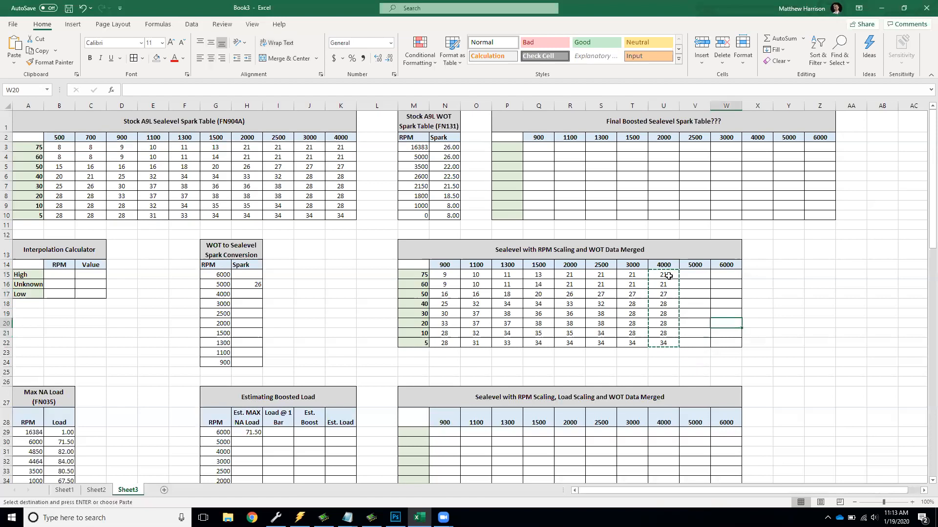
key("Up")
key("Up")
key("Left")
key("ctrl+v")
key("Right")
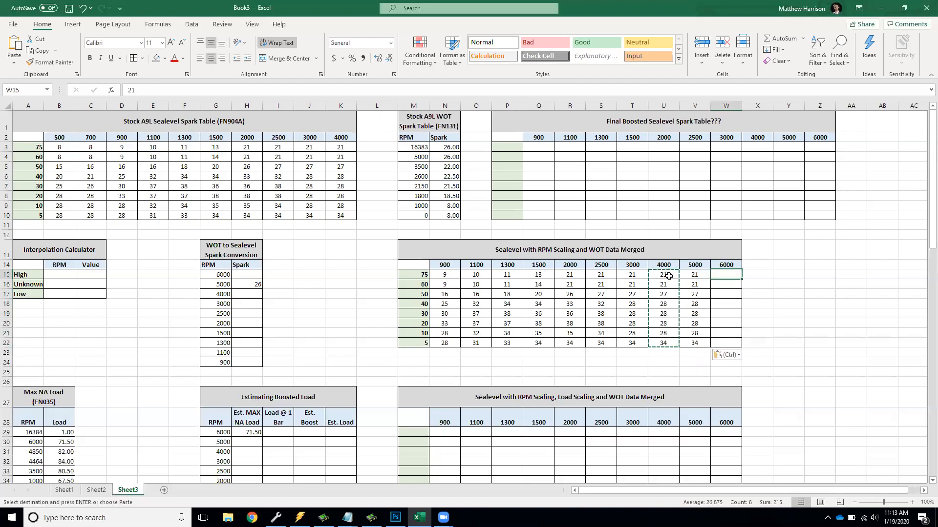
key("ctrl+v")
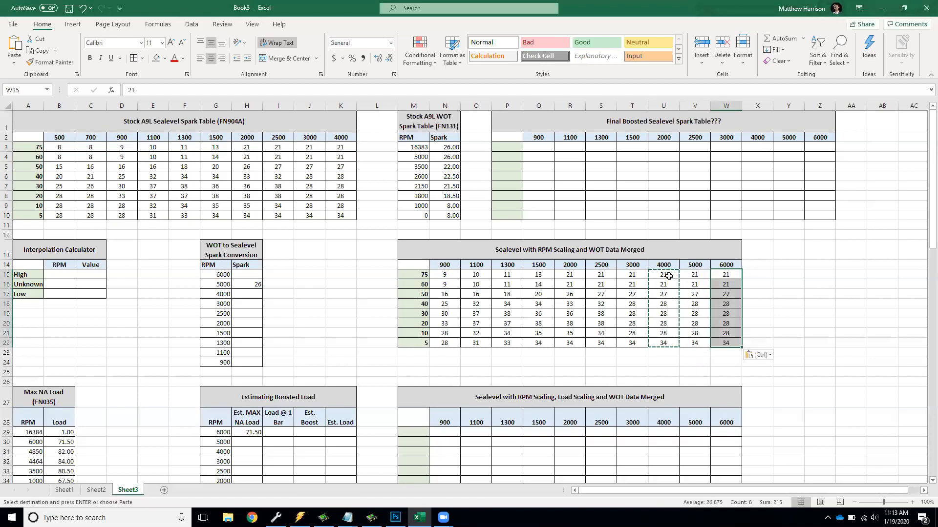
key("Escape")
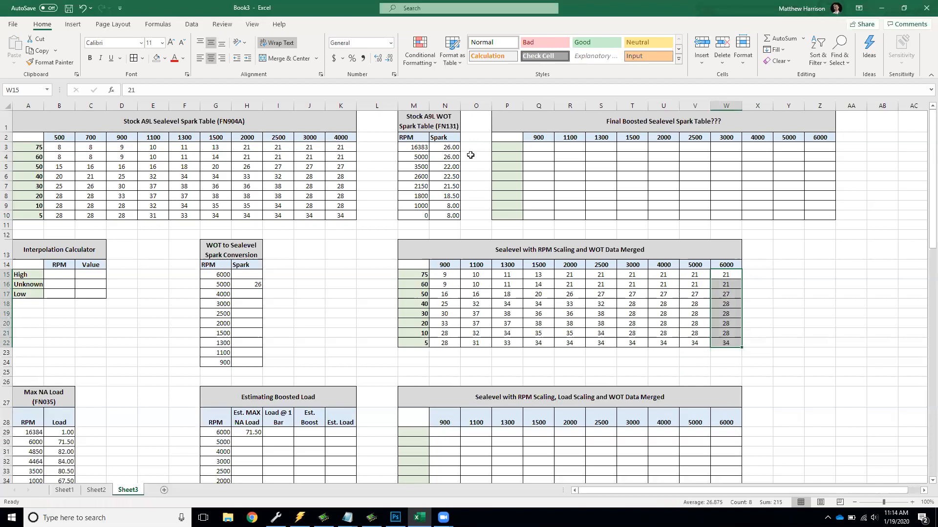
Step: Examine the Stock A9L WOT Spark Table, comparing its 3500 and 5000 RPM rows with the merged table's 4000 RPM value at load 75
left_click_drag(447, 147, 447, 226)
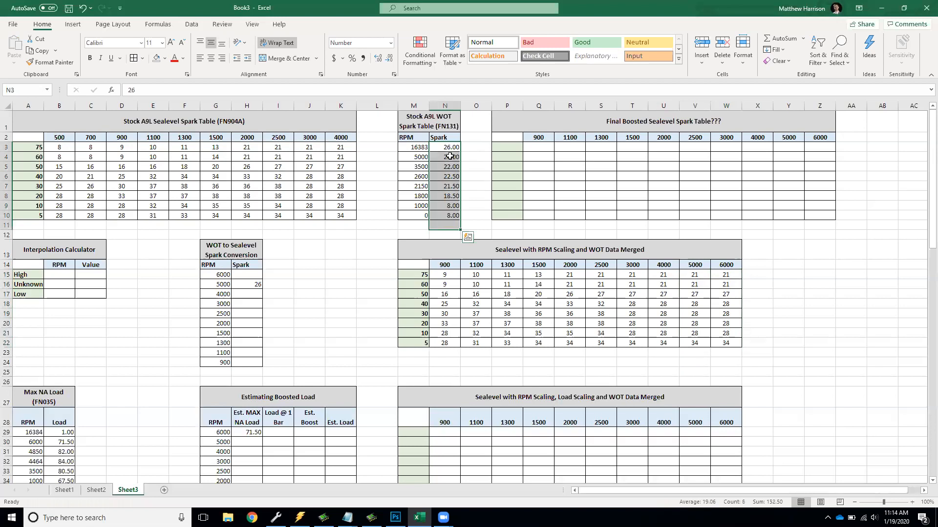
left_click(450, 147)
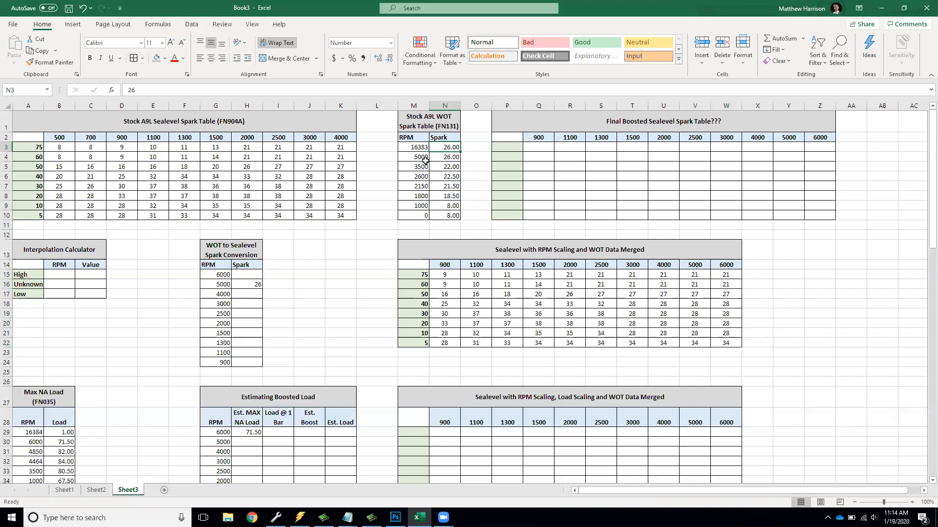
left_click(673, 276)
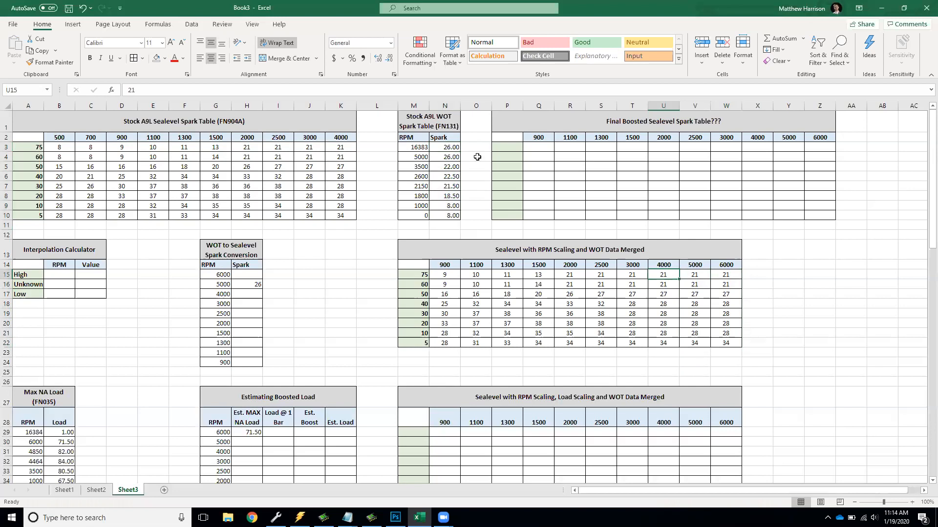
left_click(418, 126)
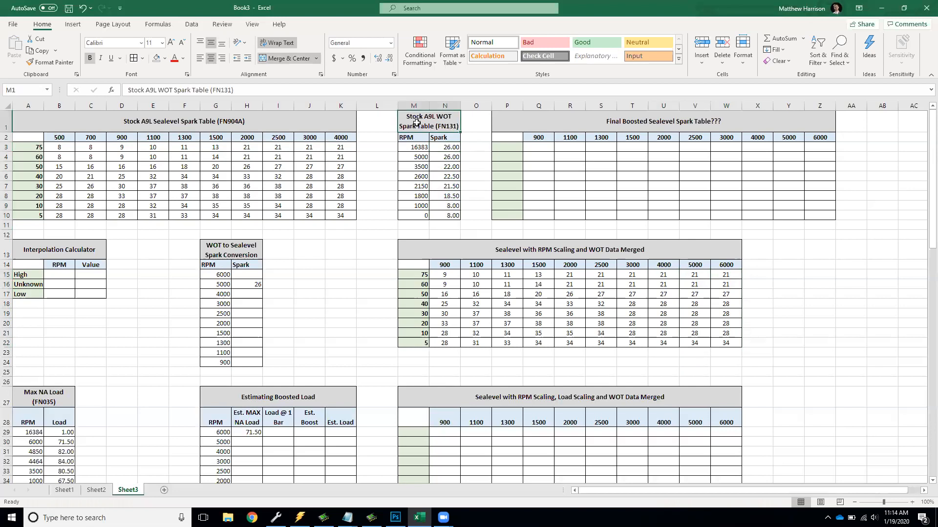
left_click(421, 163)
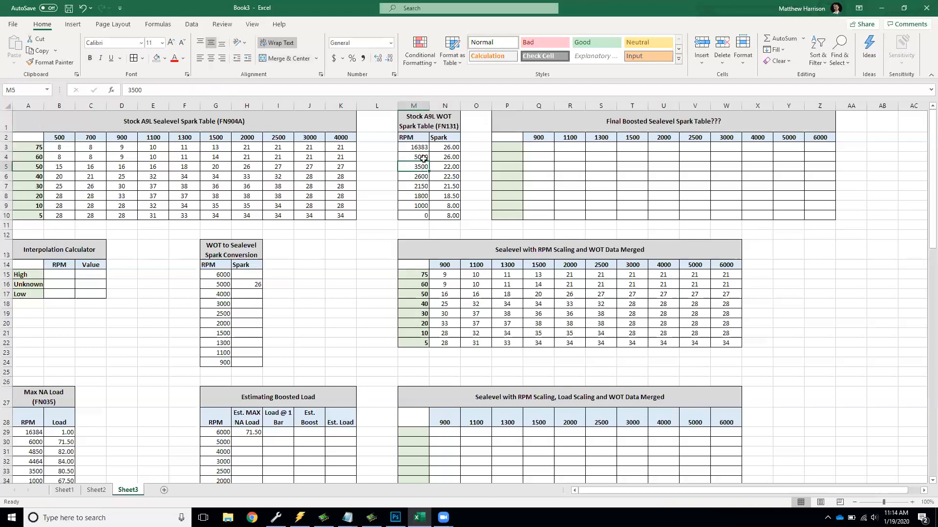
left_click(424, 158)
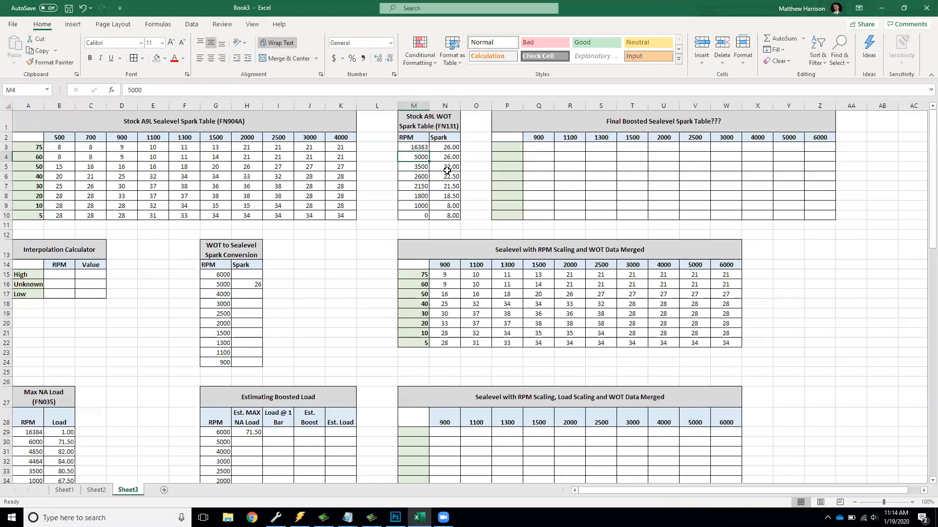
key("Down")
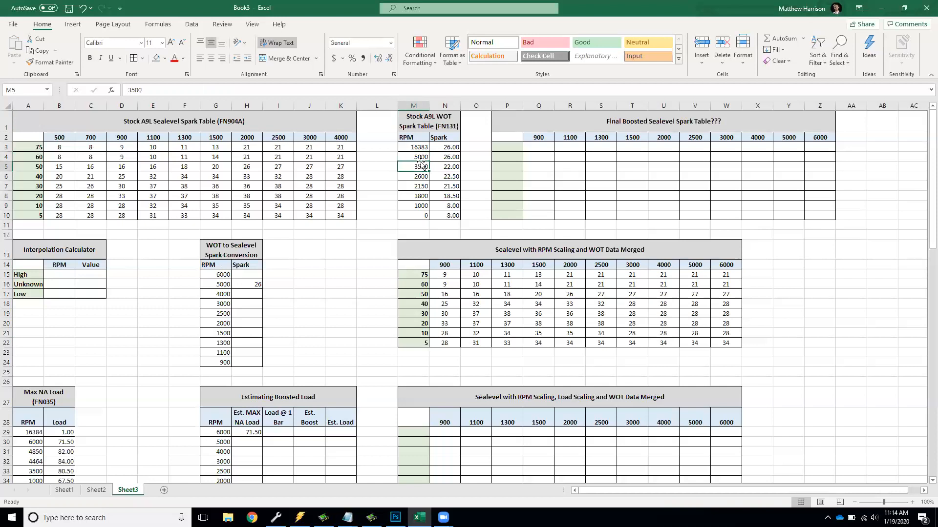
left_click(456, 167)
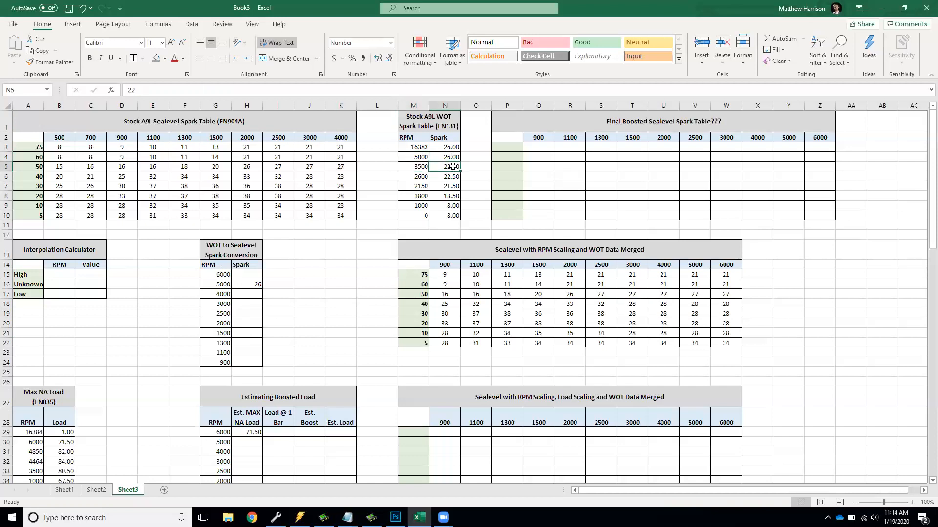
left_click(453, 155)
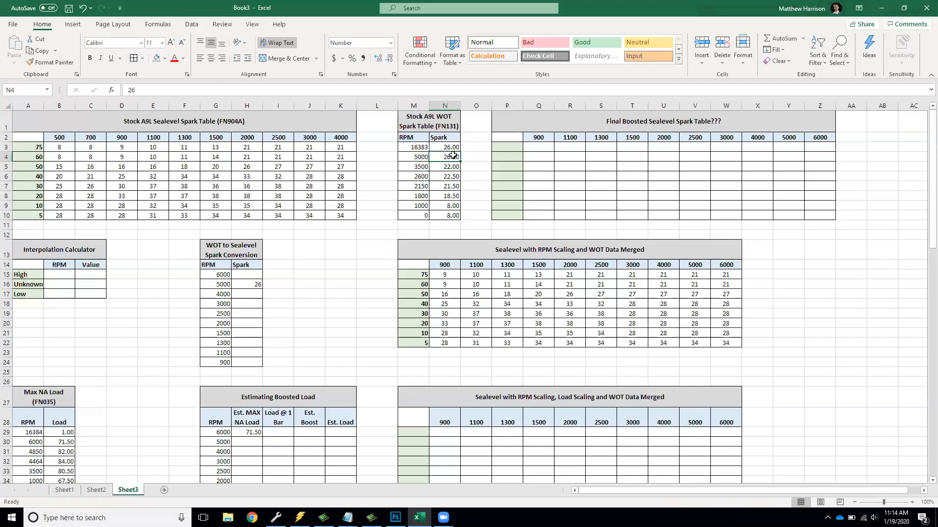
left_click(422, 166)
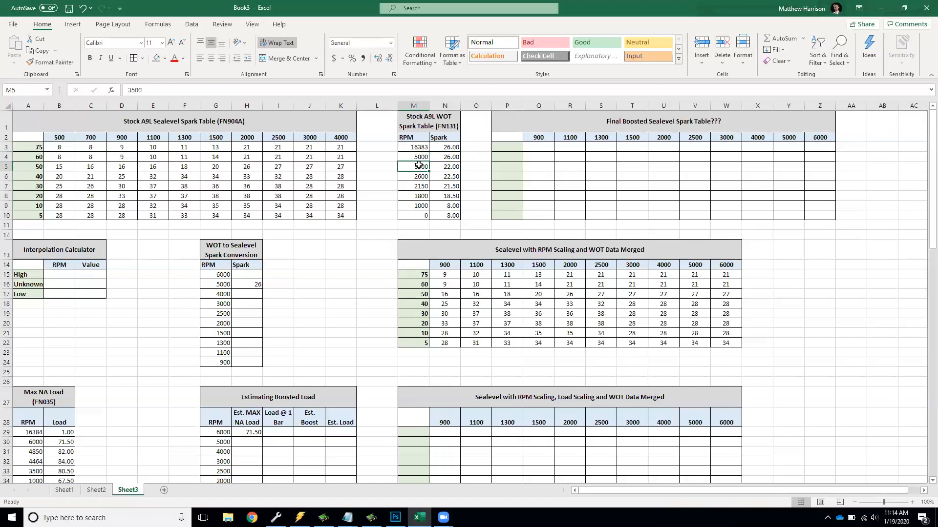
left_click_drag(446, 167, 446, 158)
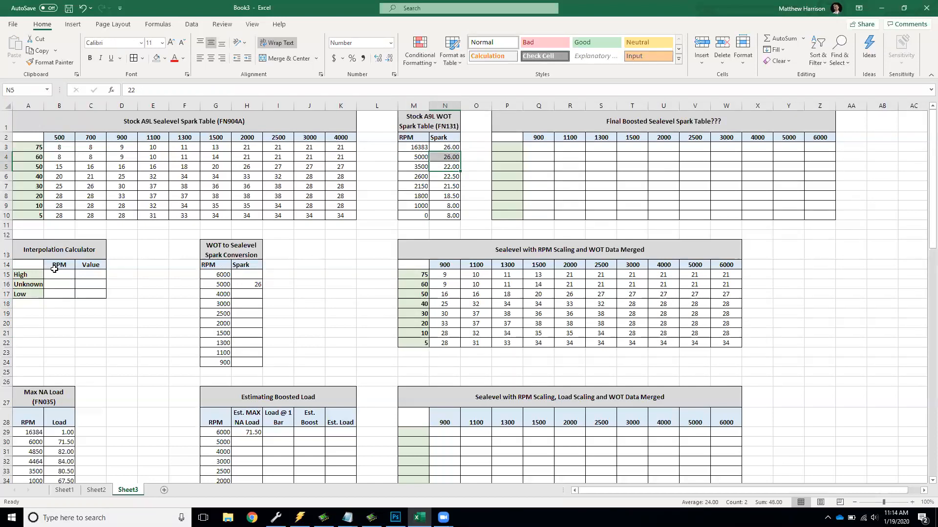
Step: Compare the RPM rows of the WOT to Sealevel Spark Conversion table with the stock WOT table and the merged table's RPM axis
left_click(57, 275)
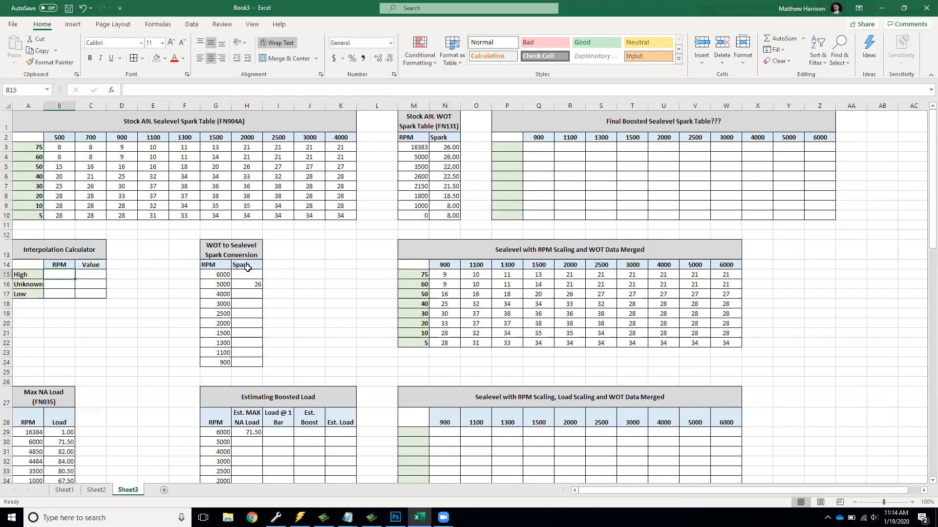
left_click_drag(225, 275, 247, 273)
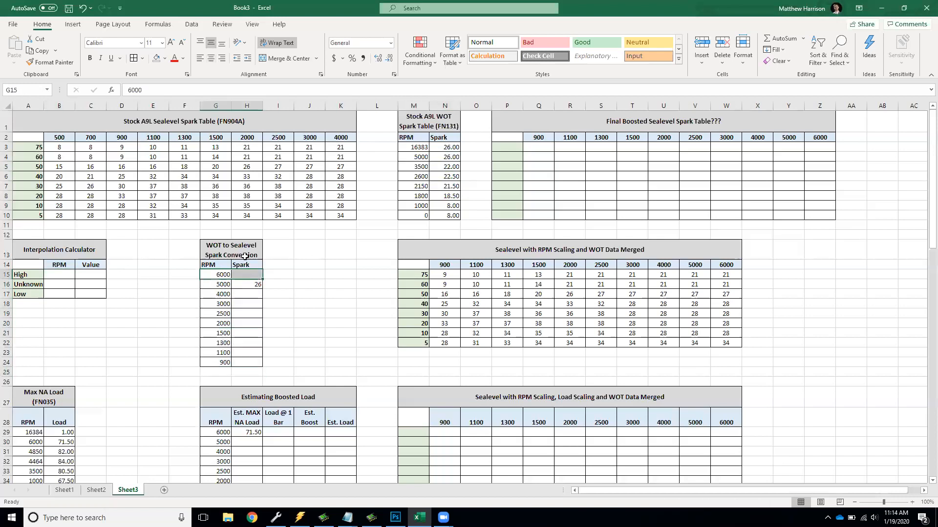
left_click(238, 249)
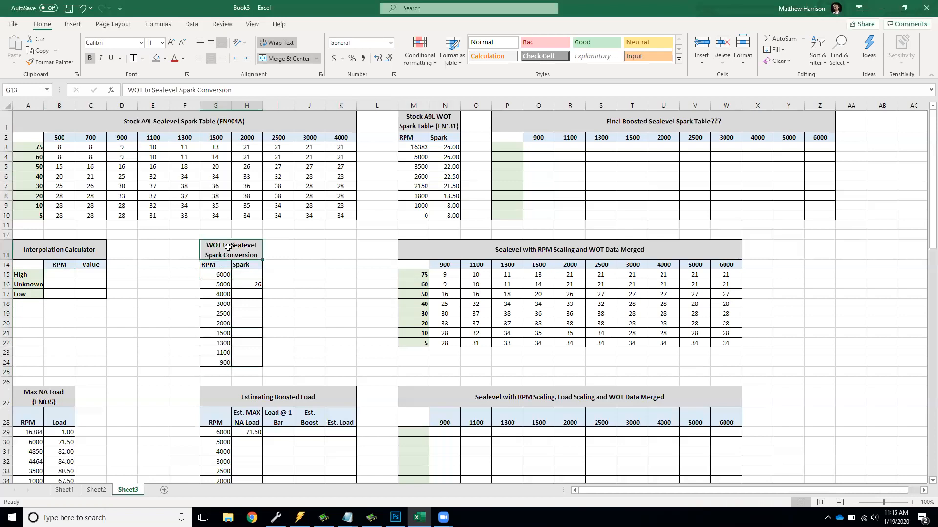
left_click_drag(420, 147, 454, 211)
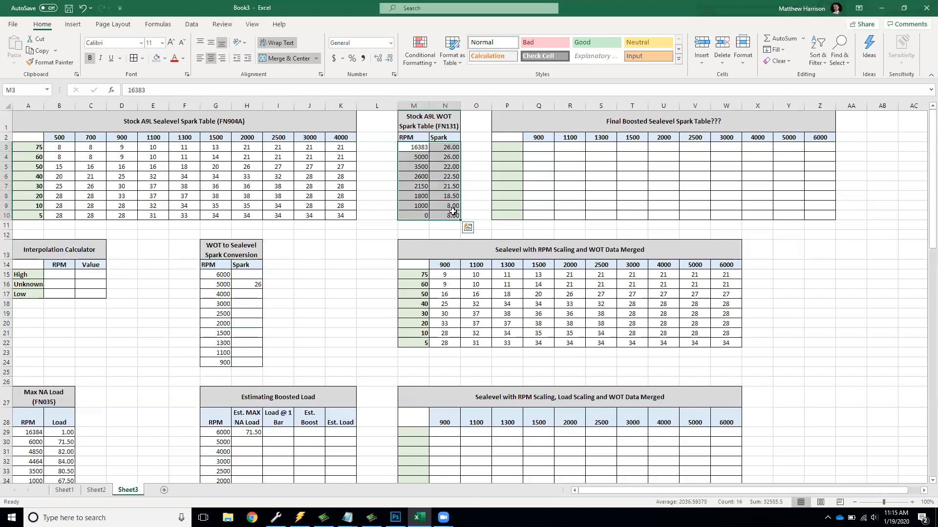
left_click(215, 275)
left_click(223, 324)
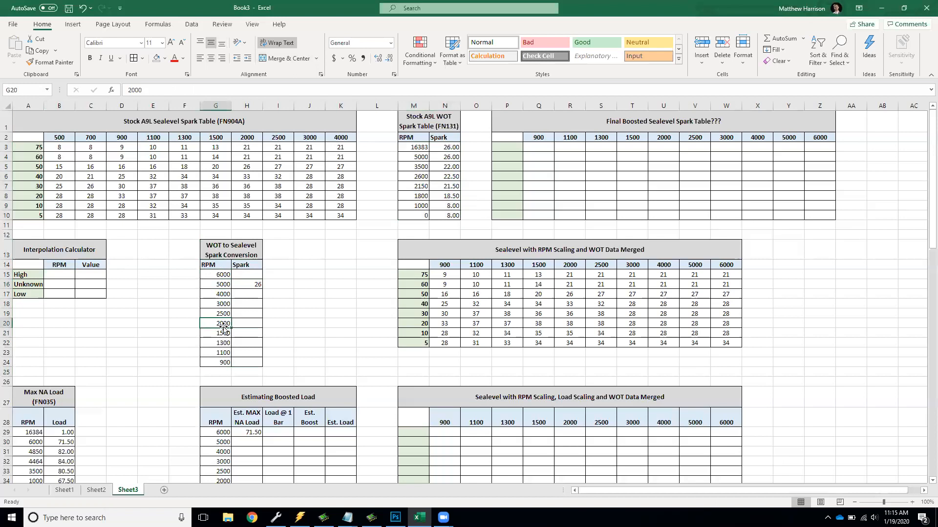
left_click(223, 352)
left_click_drag(223, 274, 239, 373)
left_click_drag(445, 264, 726, 264)
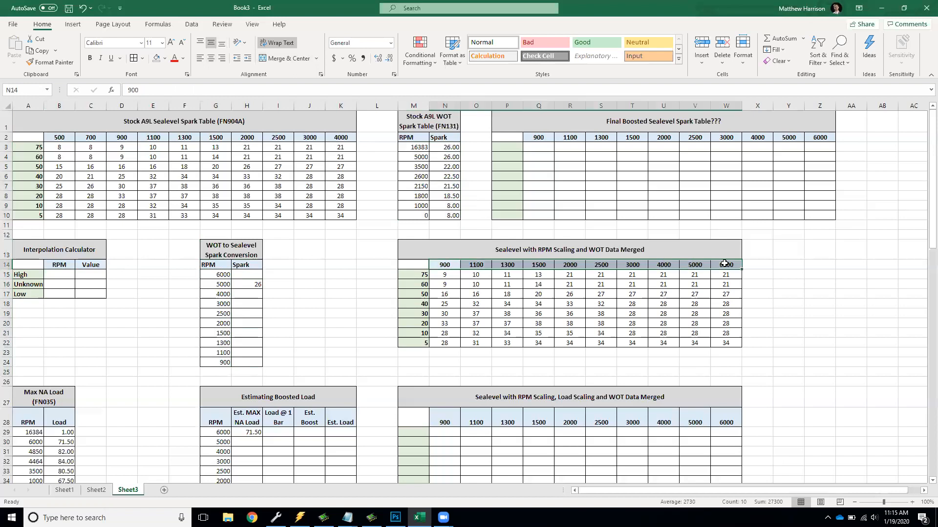
Step: Check the conversion table's 5000 RPM spark against the stock WOT table and locate the conversion table's 6000 RPM row
left_click(246, 284)
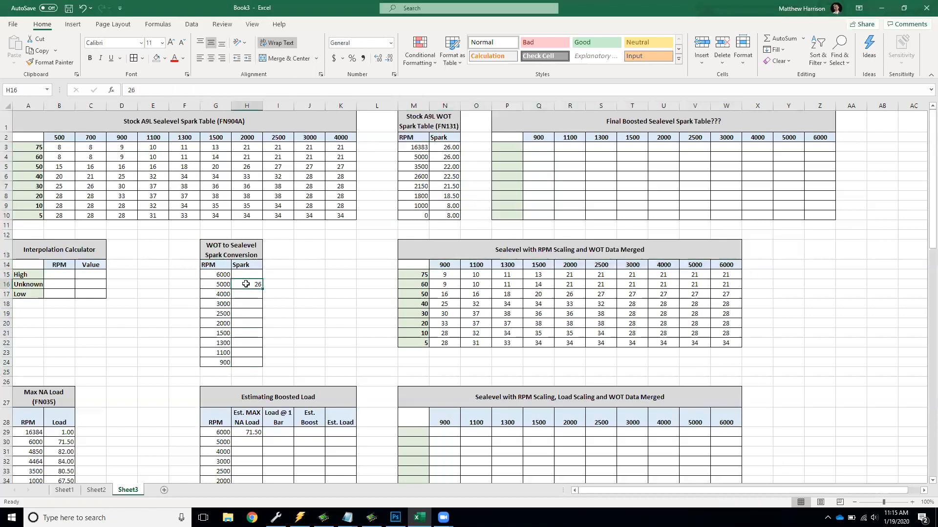
left_click_drag(419, 156, 446, 156)
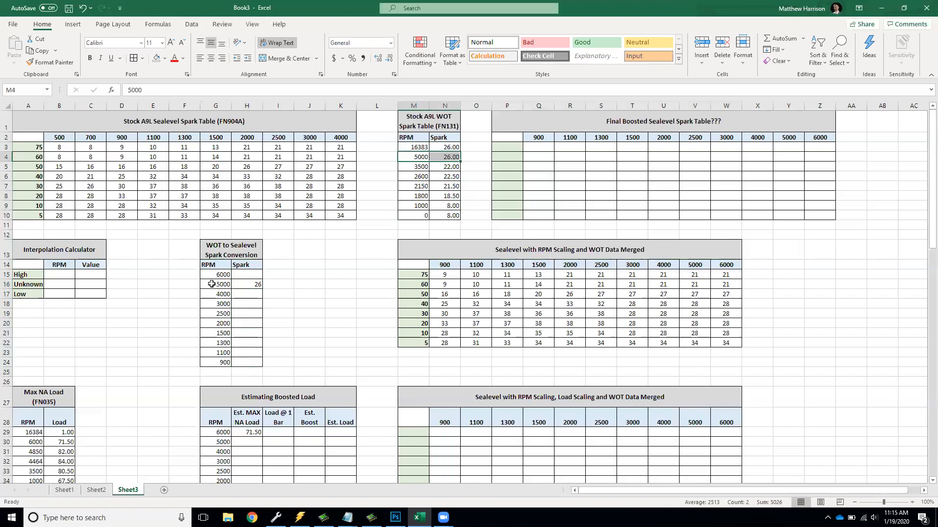
left_click(242, 286)
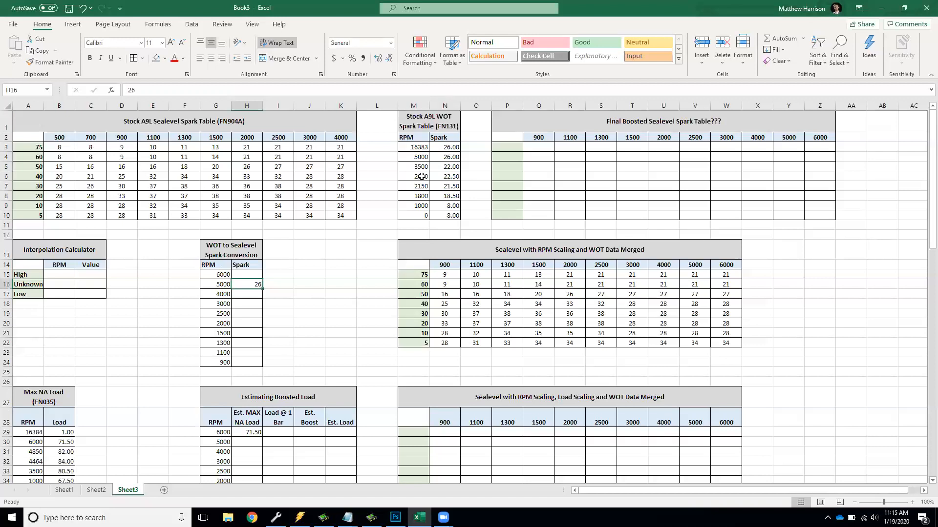
left_click(224, 274)
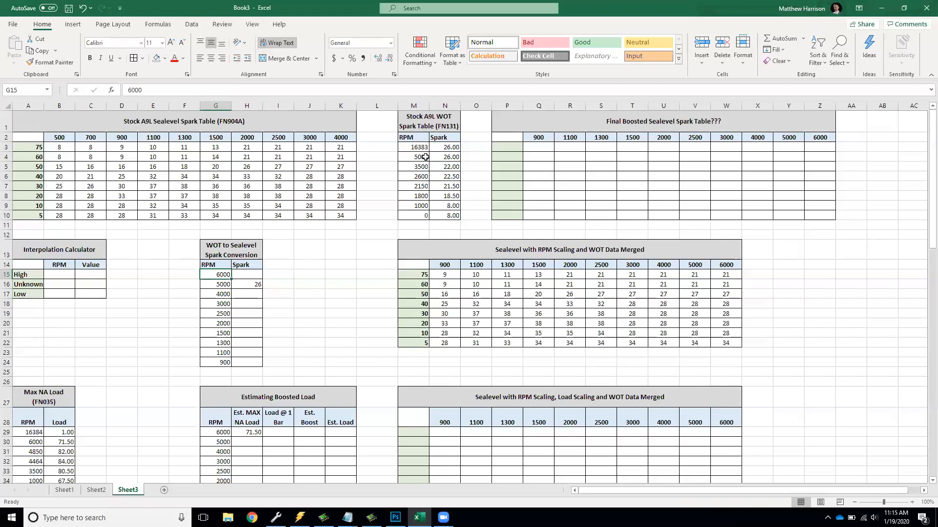
Step: Fill the Interpolation Calculator's RPM values with 16383 for High, 6000 for Unknown and 5000 for Low
left_click(63, 276)
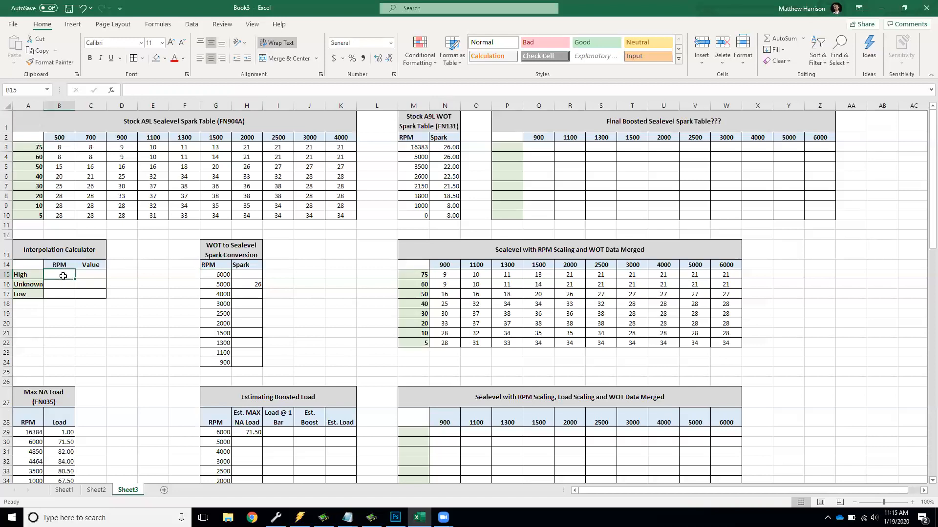
type("16383")
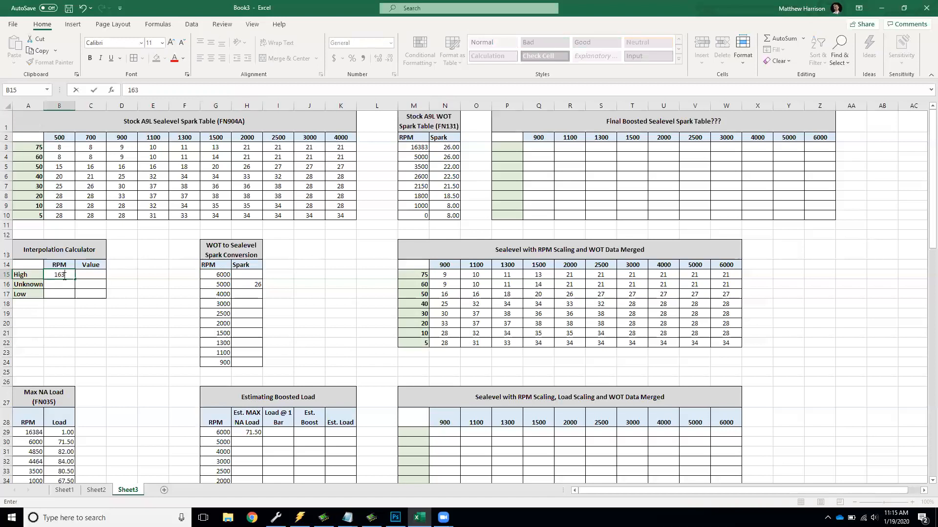
key("Return")
key("Return")
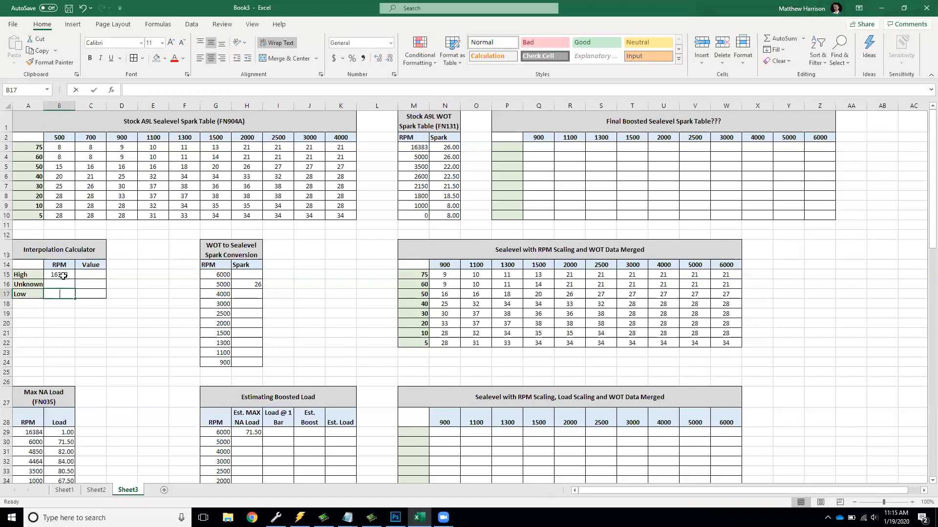
type("5000")
key("Up")
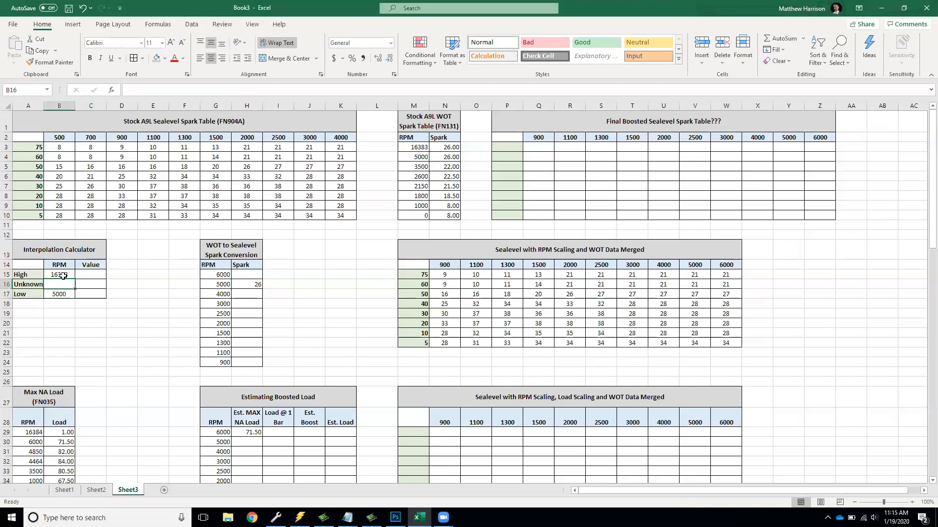
type("6000")
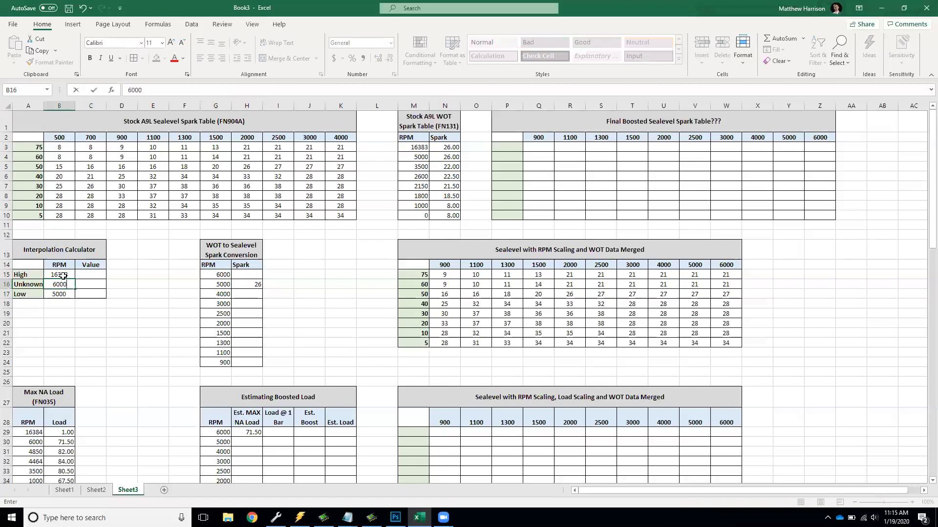
key("Return")
key("Up")
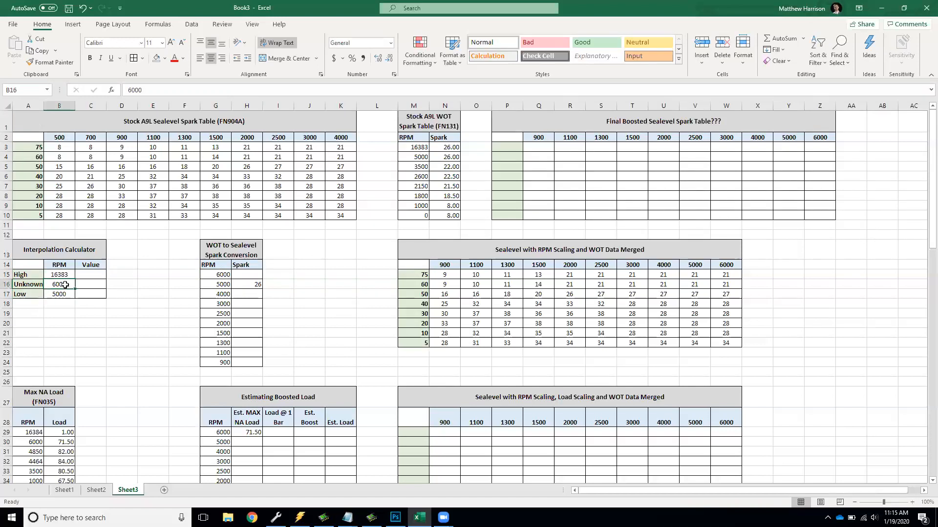
left_click(65, 275)
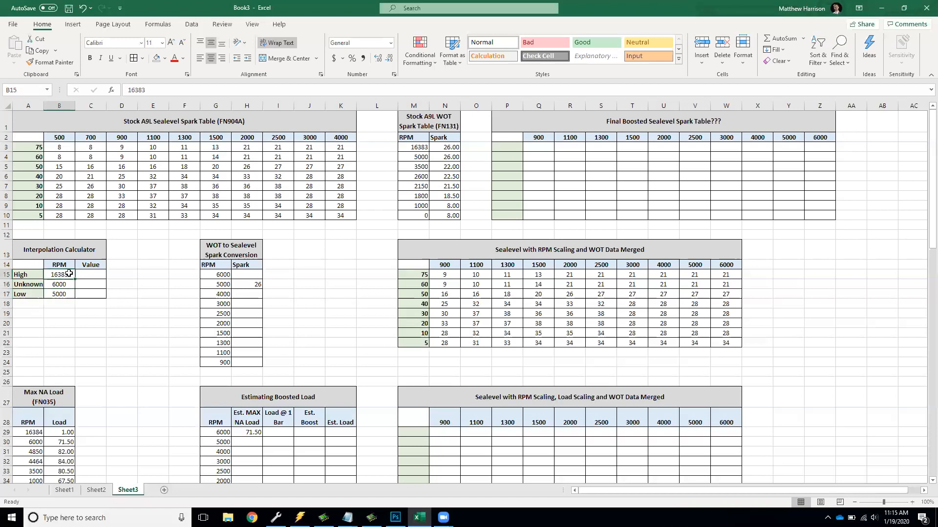
Step: Fill the Interpolation Calculator's Value column with 26 for High, Low and Unknown
left_click(87, 273)
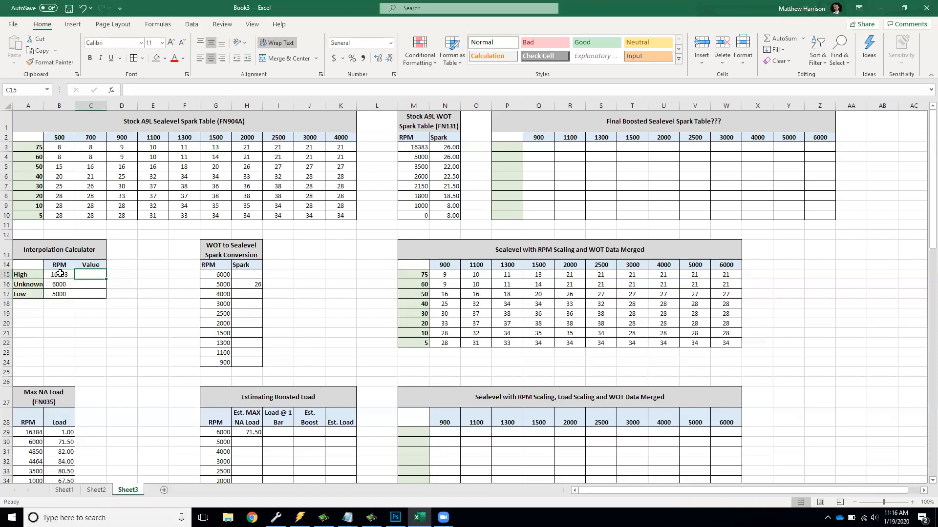
type("26")
key("Return")
key("Return")
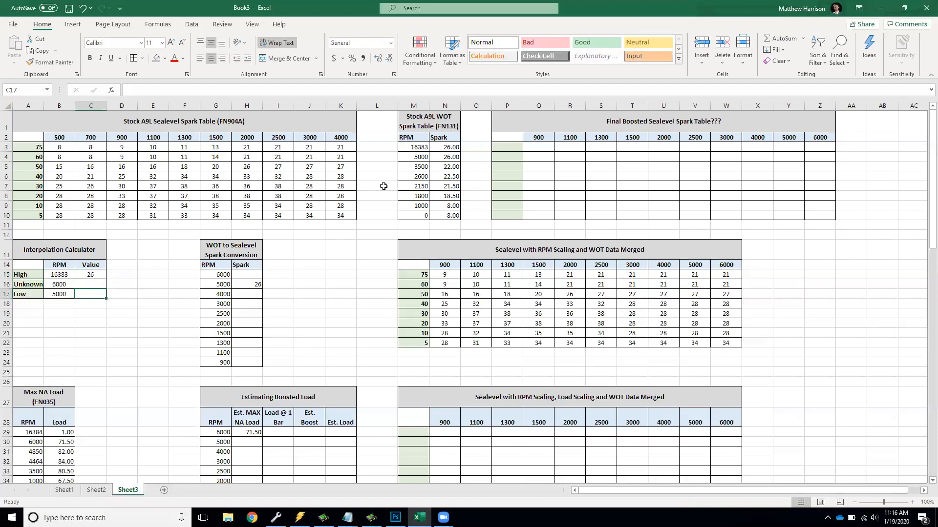
type("26")
key("Return")
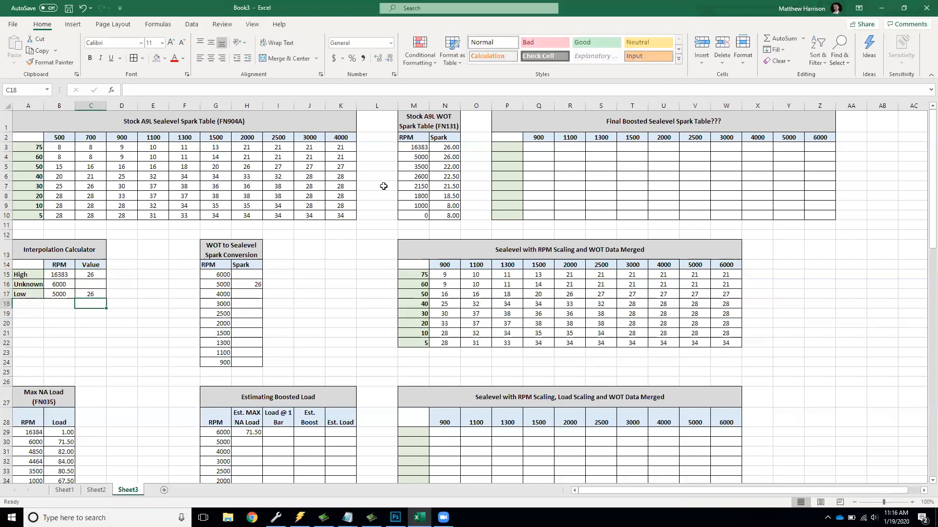
key("Up")
key("Up")
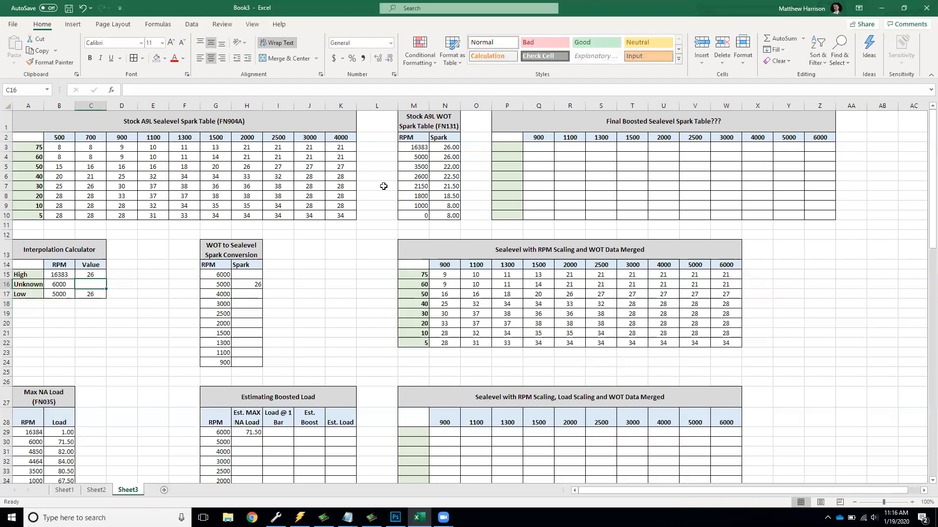
type("26")
key("ctrl+Return")
Step: Enter 26 as the 6000 RPM spark in the WOT to Sealevel Spark Conversion table
left_click(248, 275)
type("26")
key("Return")
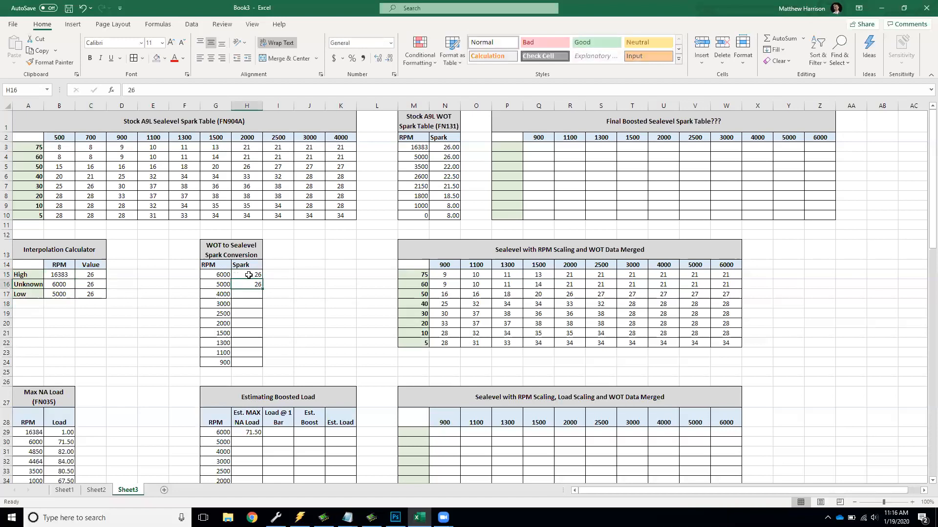
key("Return")
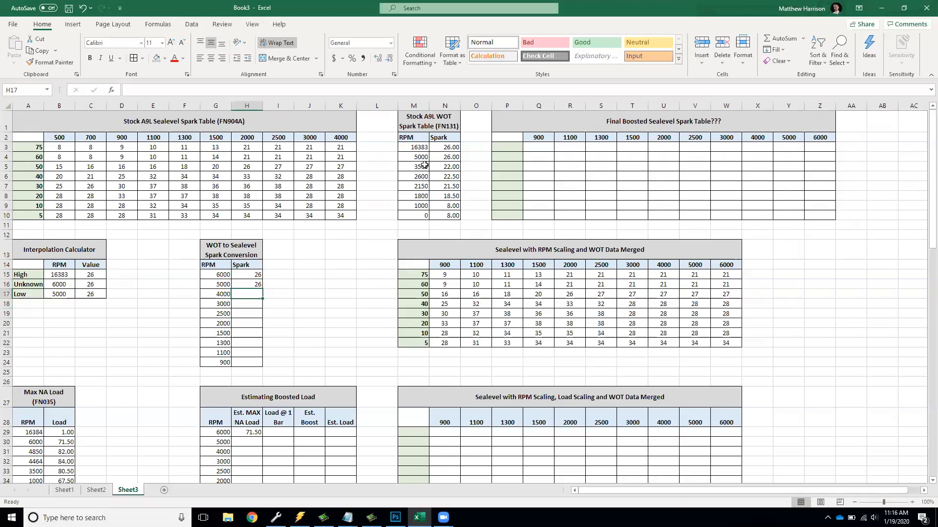
Step: Set the Interpolation Calculator's RPM values to 5000 for High, 4000 for Unknown and 3500 for Low, using the stock WOT breakpoints
left_click_drag(423, 167, 447, 157)
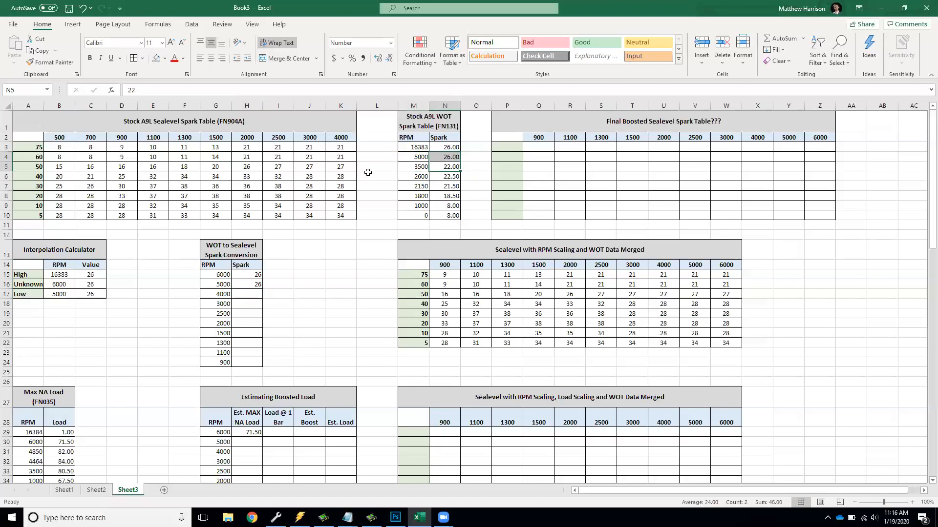
left_click(417, 167)
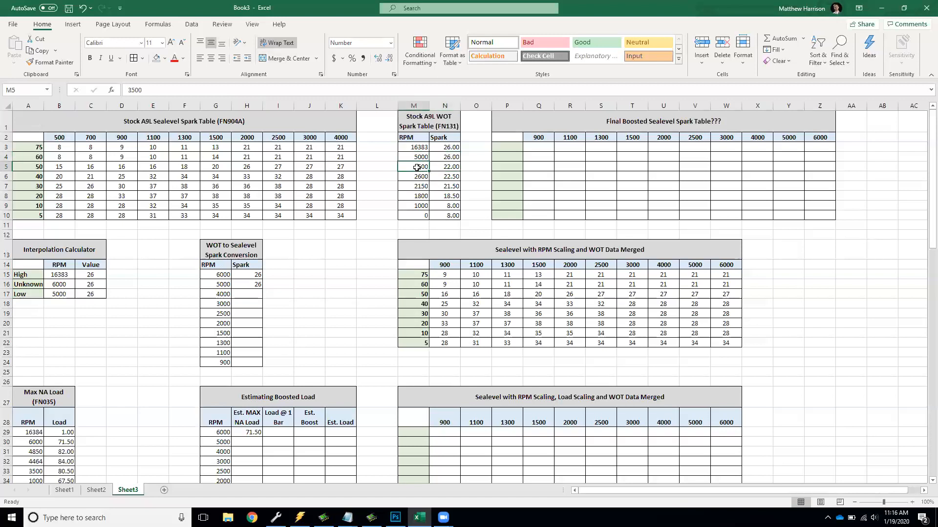
left_click(61, 276)
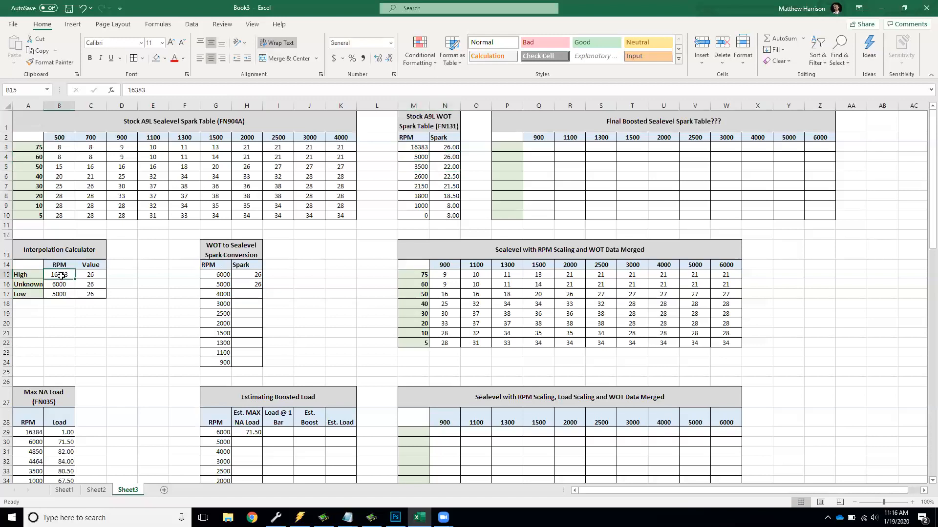
type("5000")
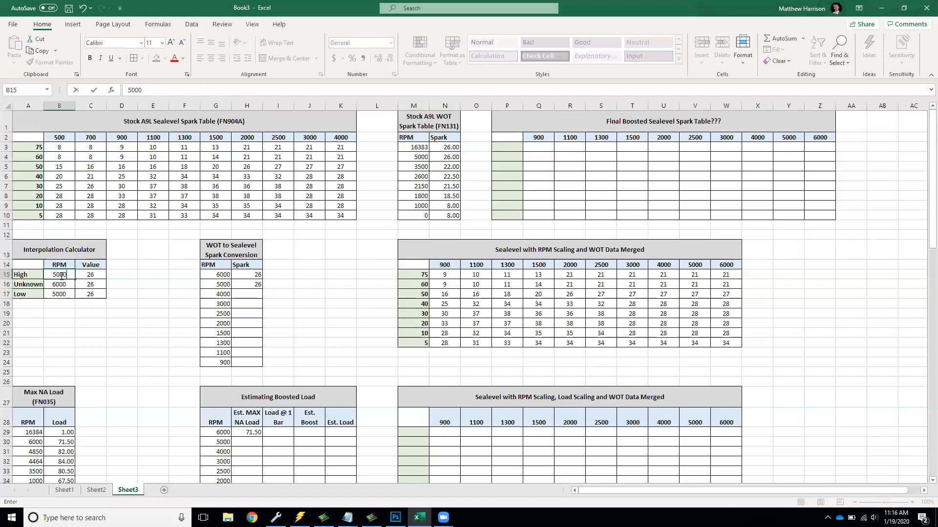
key("Return")
type("4000")
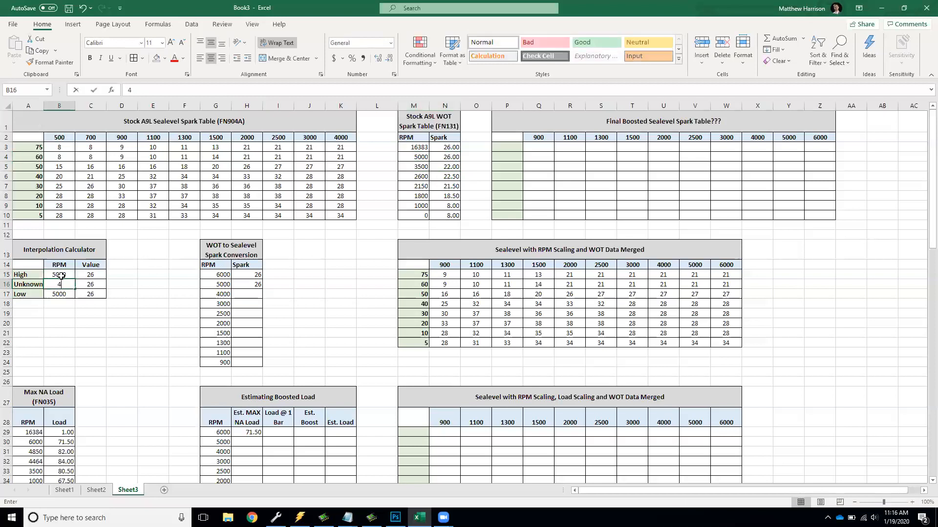
key("Return")
type("3500")
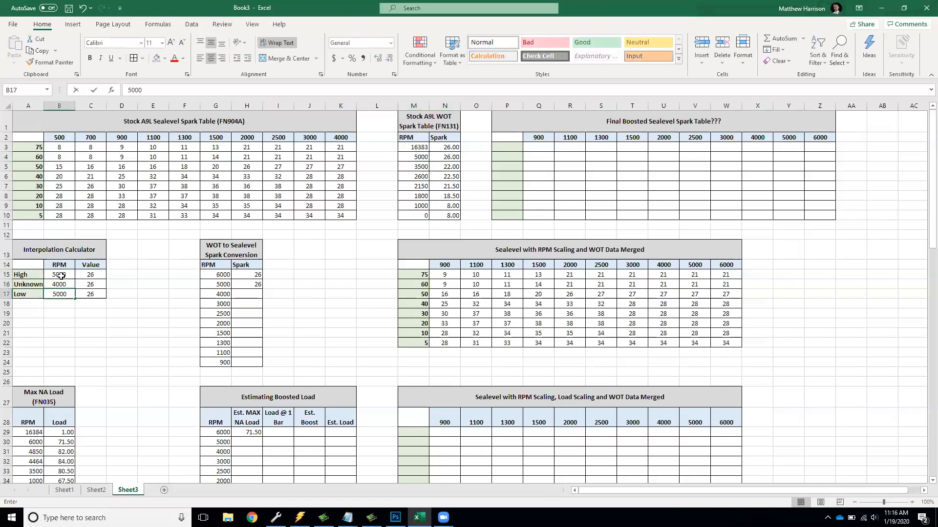
key("Return")
Step: Clear the Interpolation Calculator's Unknown value and set its Low value to 22
key("Up")
key("Up")
key("Up")
key("Right")
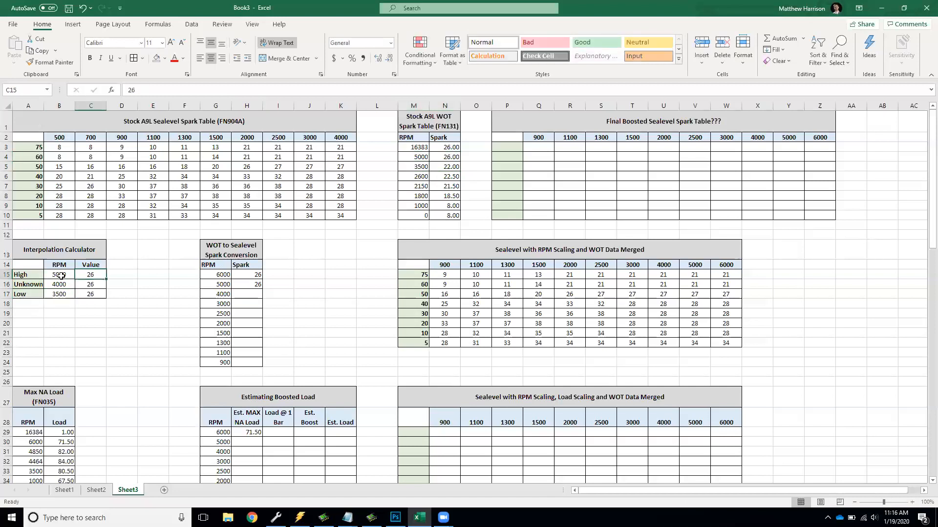
key("Down")
key("Delete")
key("Down")
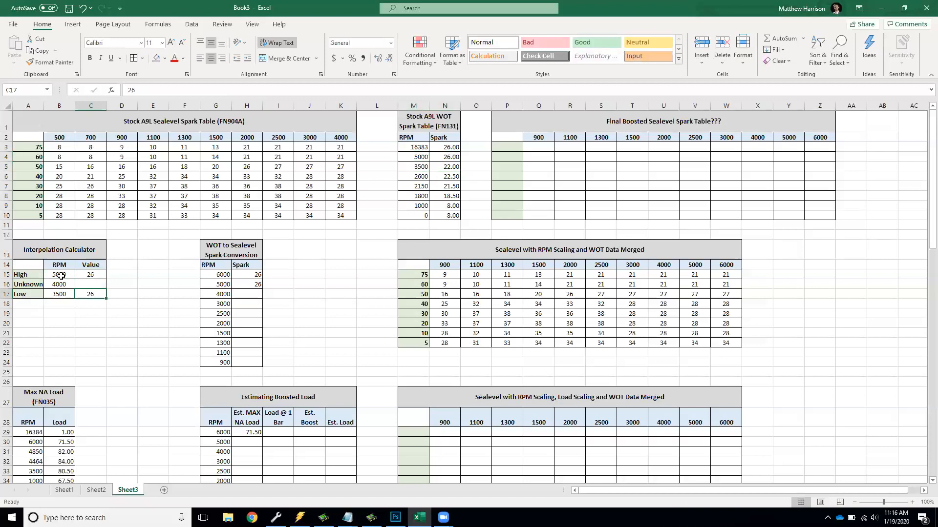
type("22")
key("Up")
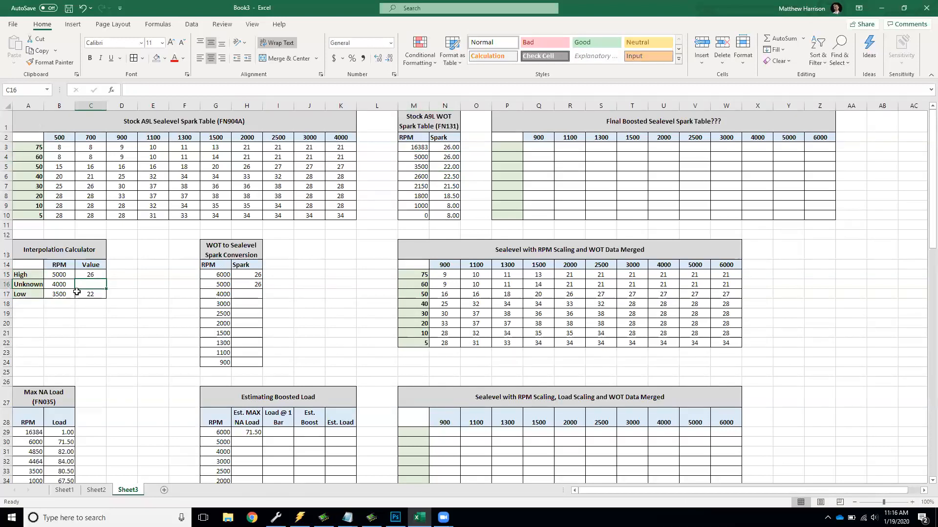
Step: Compare the High and Low RPM entries and their spark values in the Interpolation Calculator
left_click(64, 294)
left_click(64, 275)
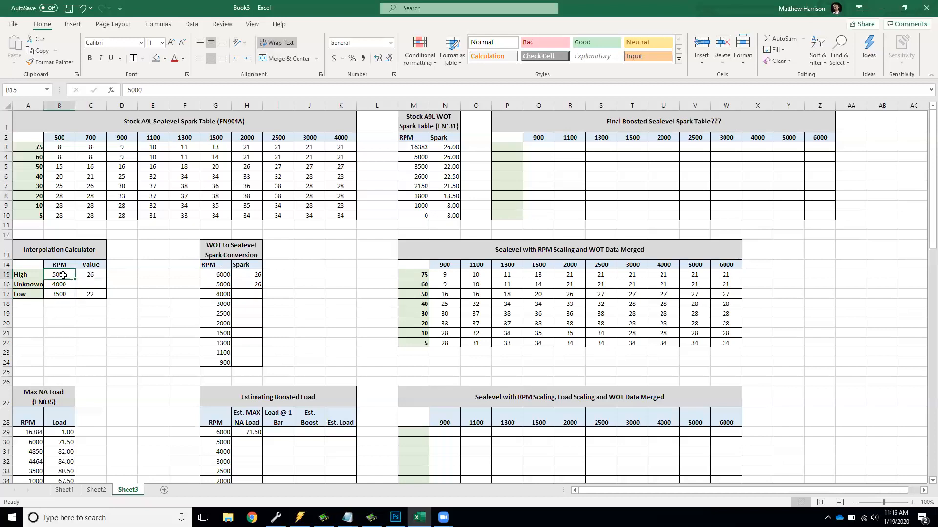
left_click(96, 294)
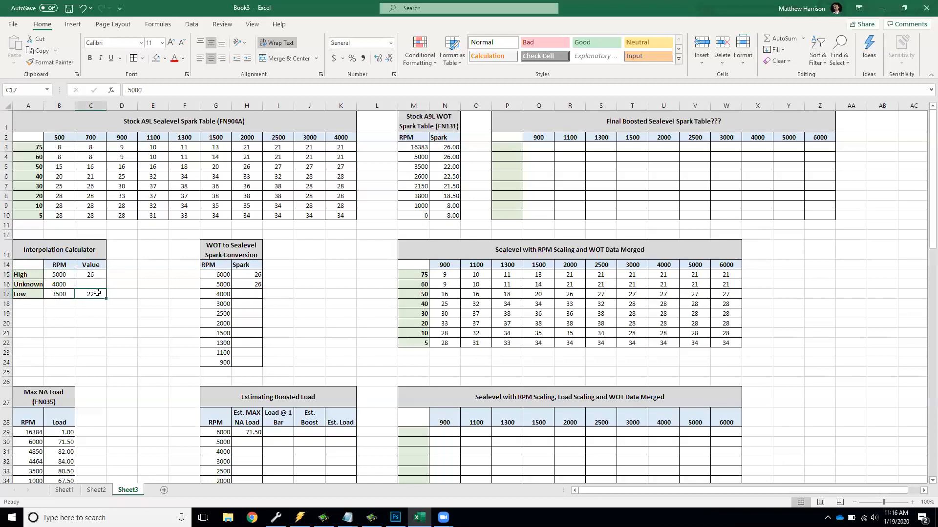
key("Up")
key("Up")
key("Down")
key("Down")
key("Up")
key("Up")
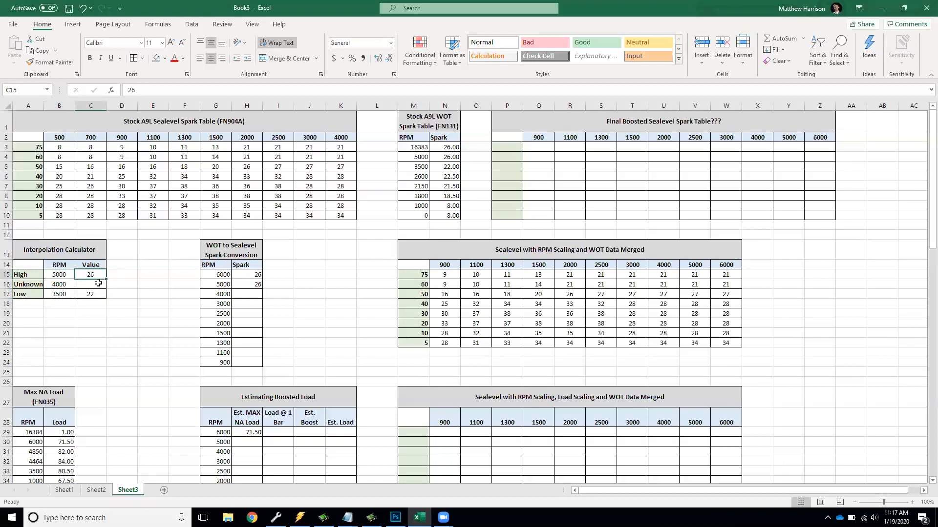
key("Down")
key("Down")
key("Up")
key("Up")
Step: Enter the formula =(C15-C17) as the Unknown value in C16 to get the spark difference between High and Low
left_click(99, 283)
type("=")
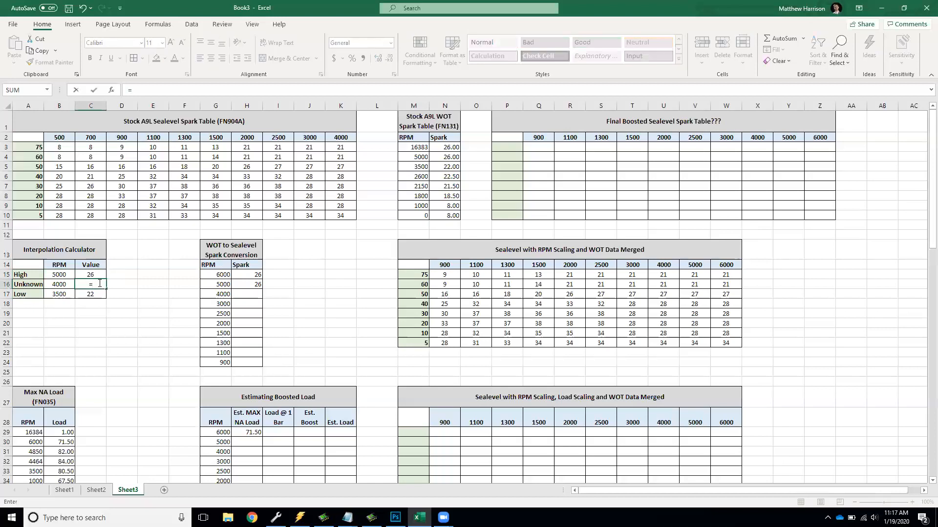
type("(")
left_click(97, 274)
type("-")
left_click(98, 295)
key("Return")
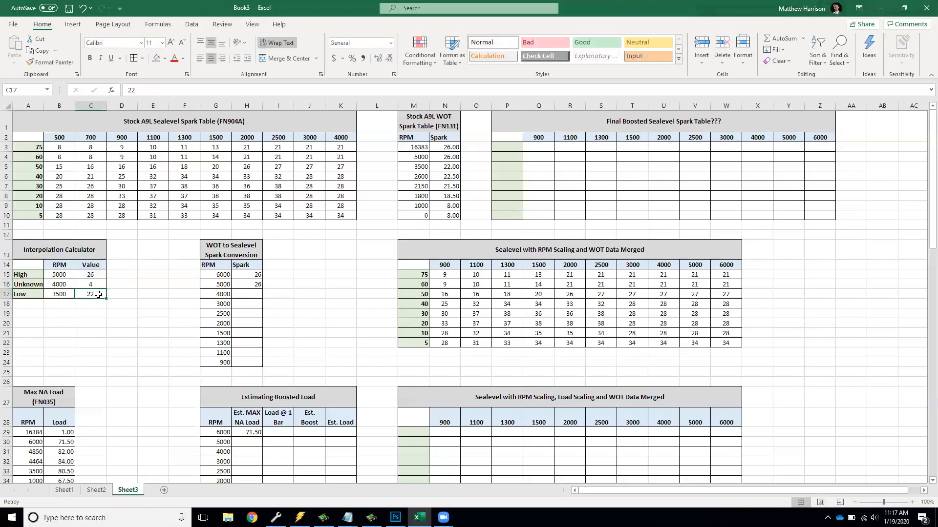
key("Up")
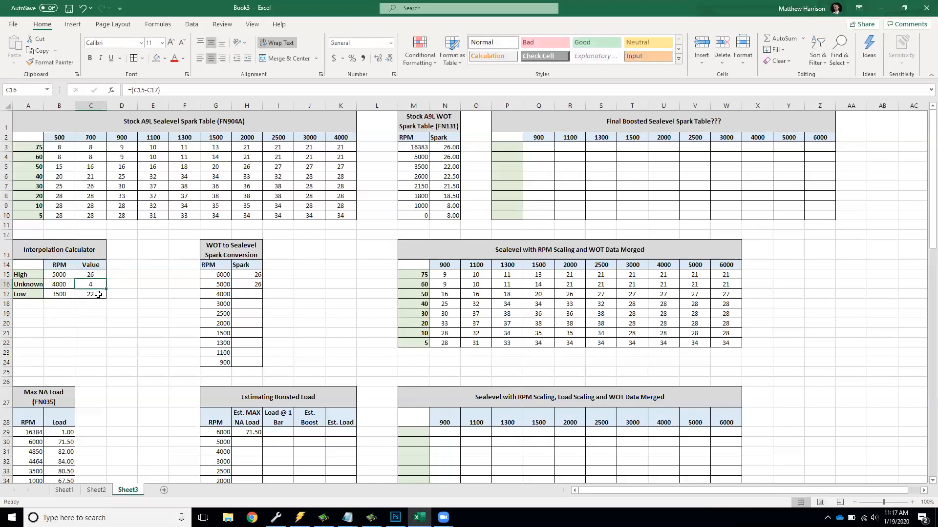
Step: Extend the Unknown value formula in C16 to =(C15-C17)/(B15-B17), dividing the spark difference by the RPM difference
left_click_drag(93, 295, 130, 292)
left_click(55, 293)
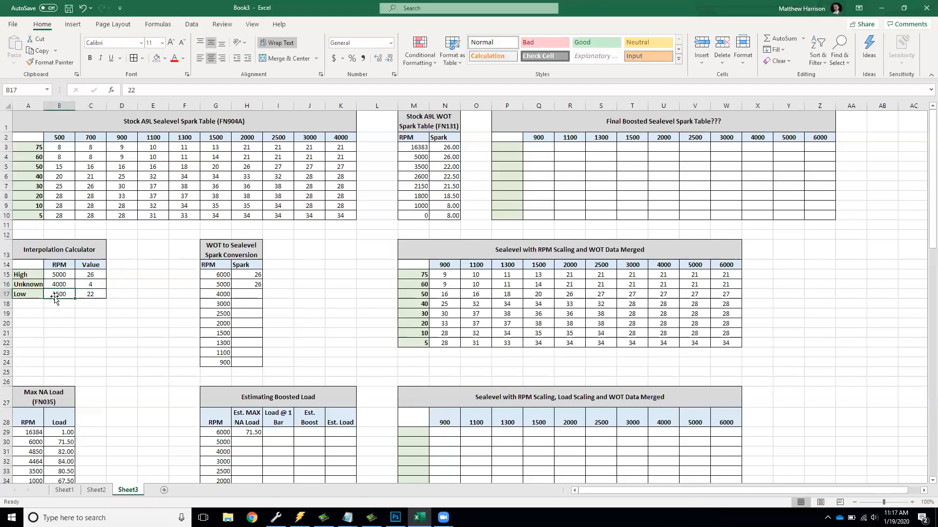
left_click(60, 273)
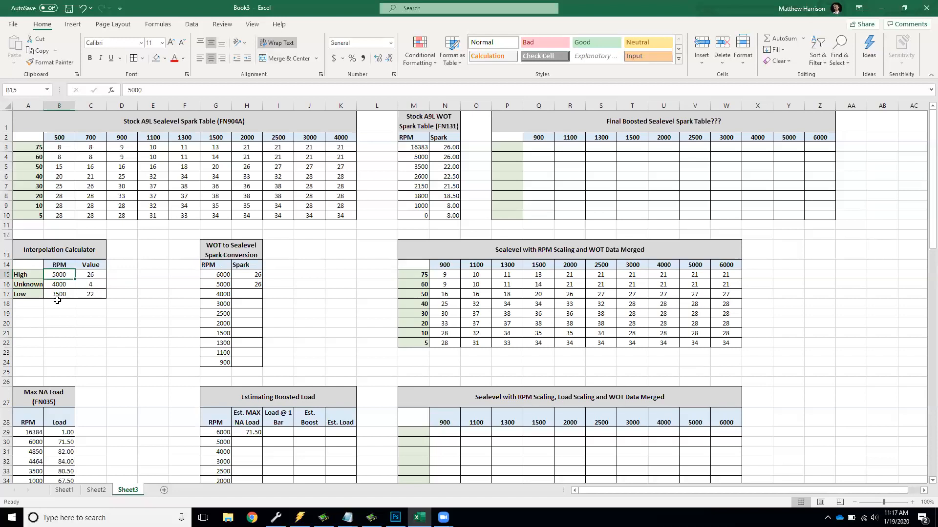
left_click(97, 285)
type("=(C15-C17)")
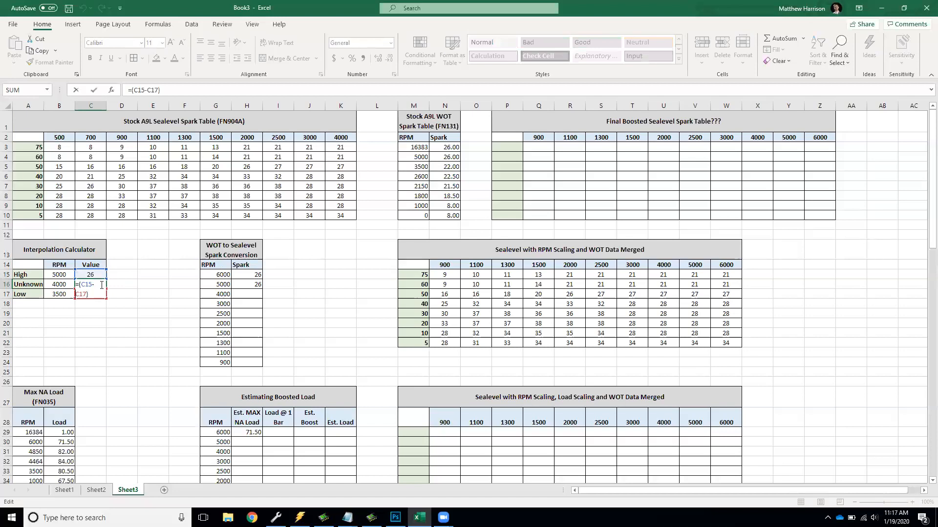
left_click(98, 295)
type("/(")
left_click(59, 276)
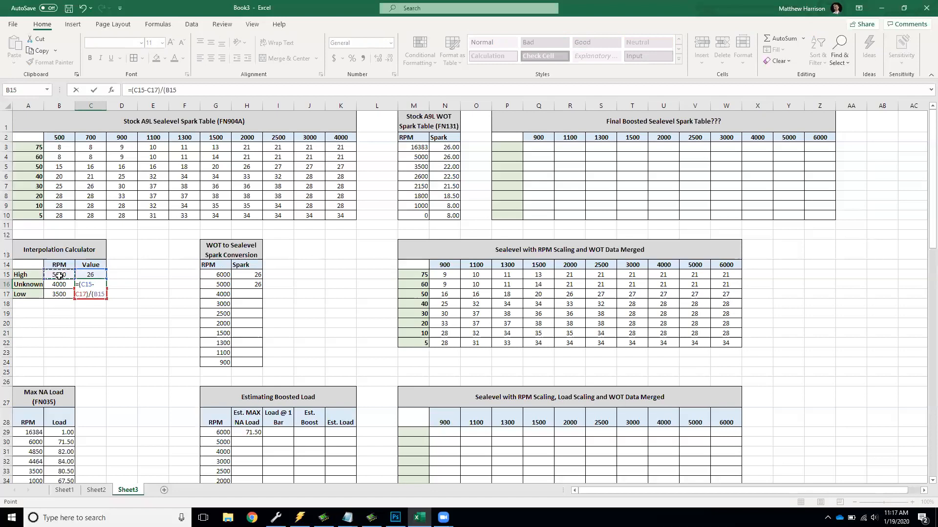
type("-")
left_click(64, 294)
key("Return")
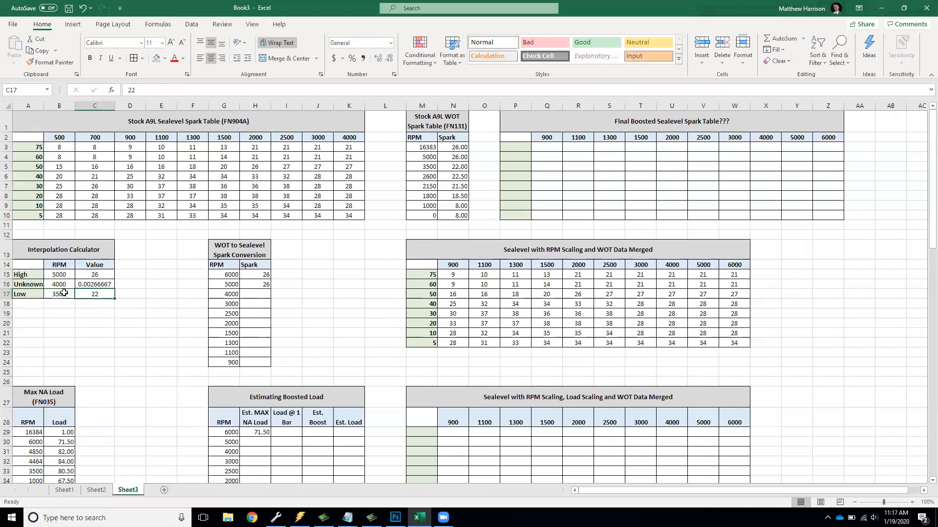
key("Up")
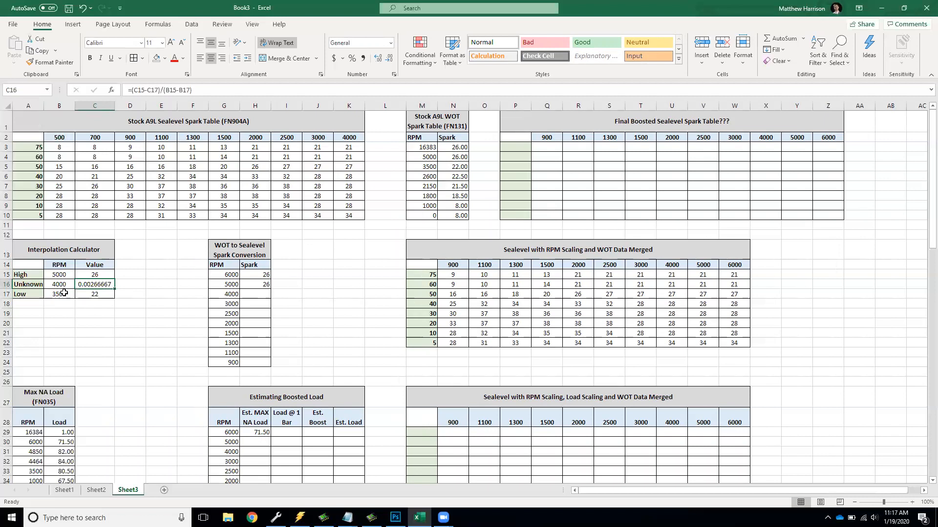
Step: Review the spark-per-RPM slope in C16 against the Interpolation Calculator's Unknown and Low RPM entries
left_click(63, 293)
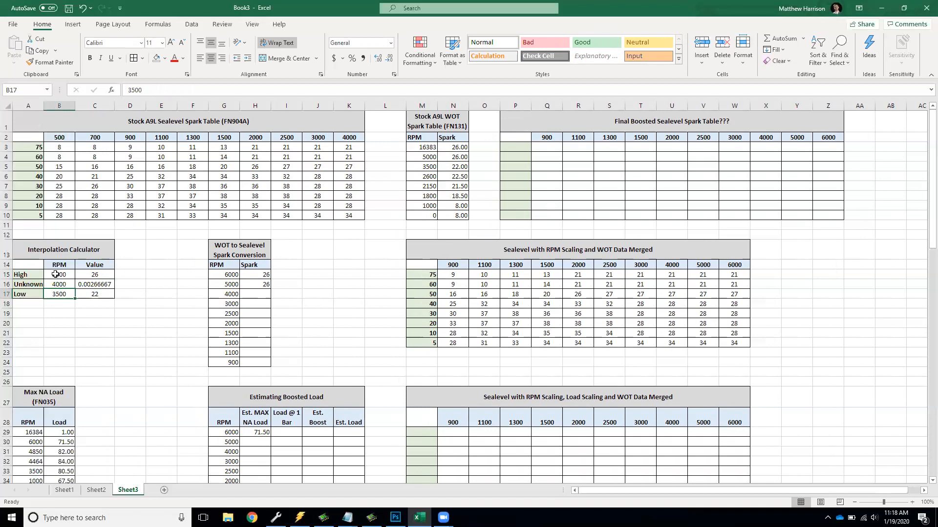
left_click(107, 285)
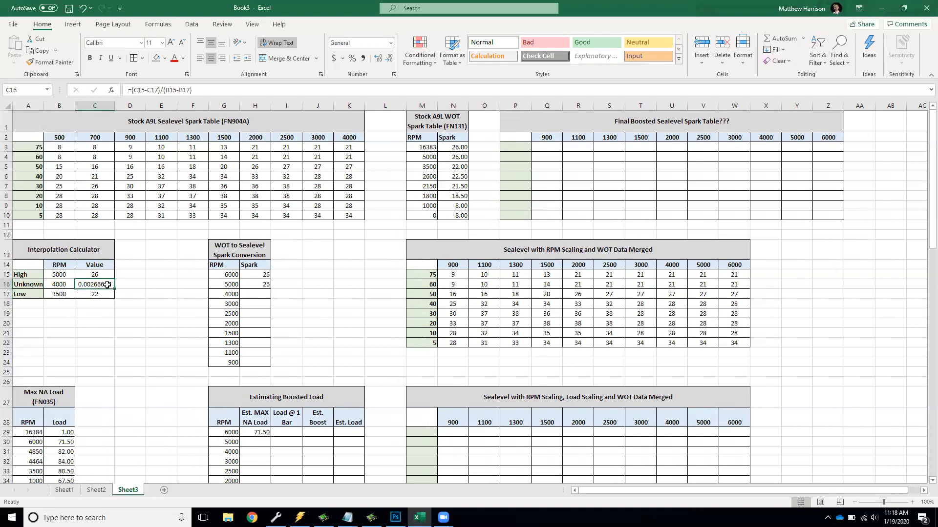
left_click(67, 284)
left_click(68, 298)
left_click(97, 285)
left_click(62, 293)
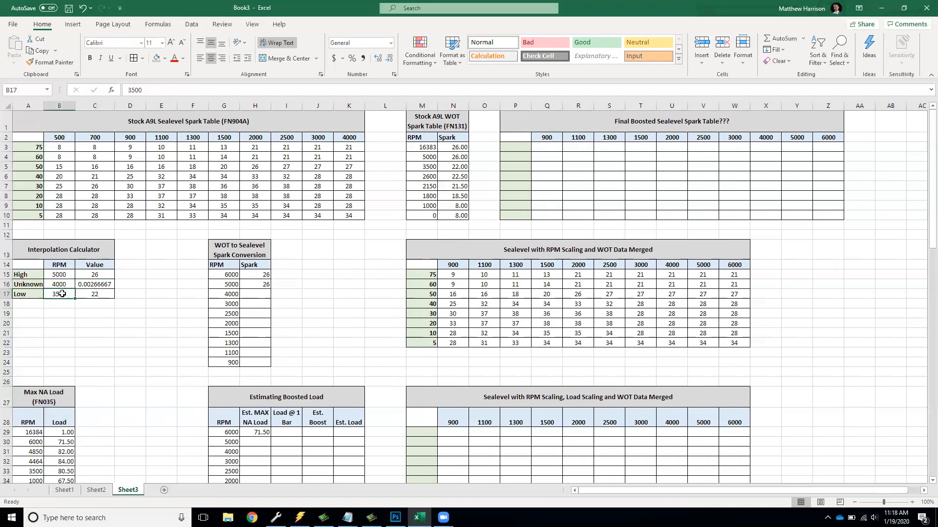
left_click(65, 284)
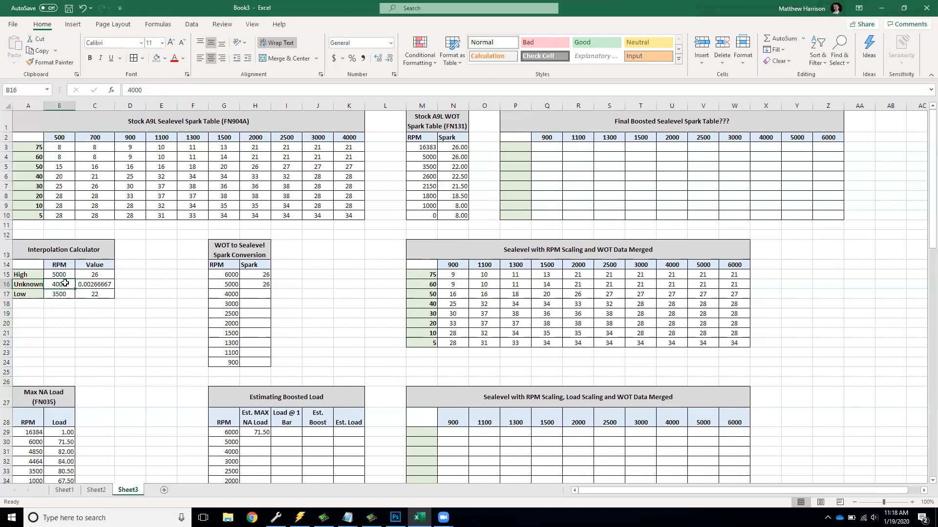
left_click(91, 285)
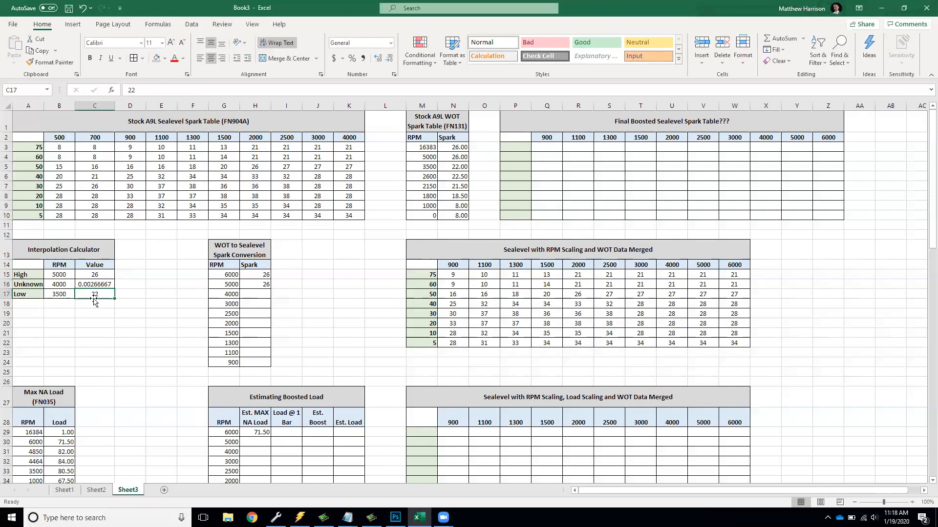
left_click(69, 283)
Step: Extend the Unknown value formula in C16 to =(C15-C17)/(B15-B17)*(B16-B17), multiplying the slope by the RPM offset from Low
double_click(85, 284)
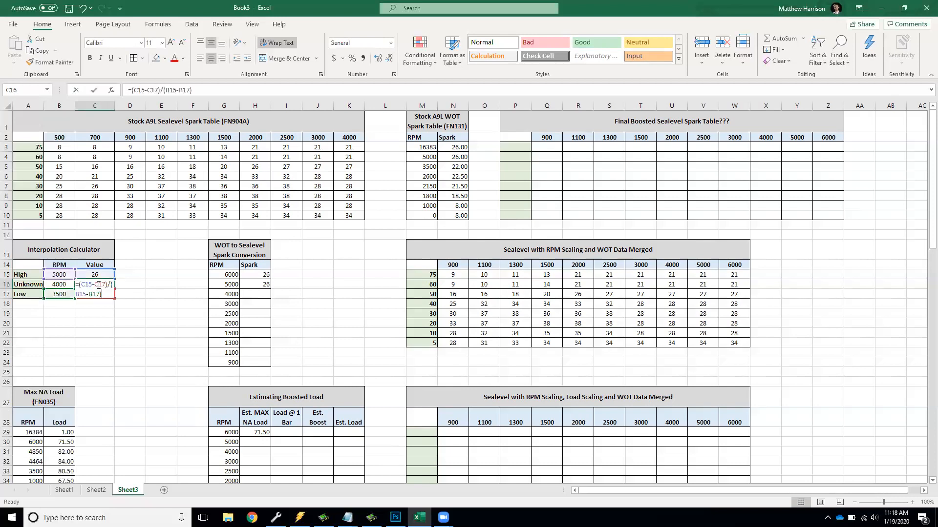
left_click(111, 294)
type("*(")
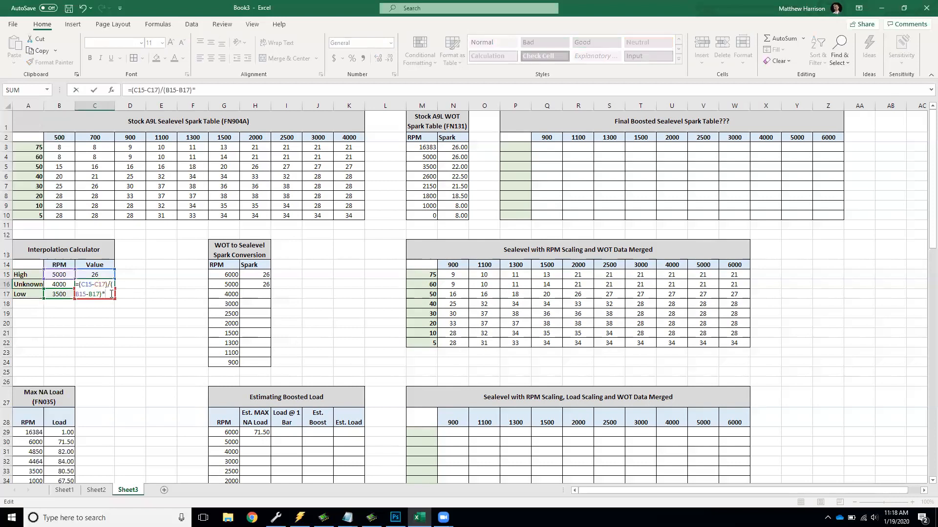
left_click(56, 284)
type("-")
left_click(57, 294)
type(")")
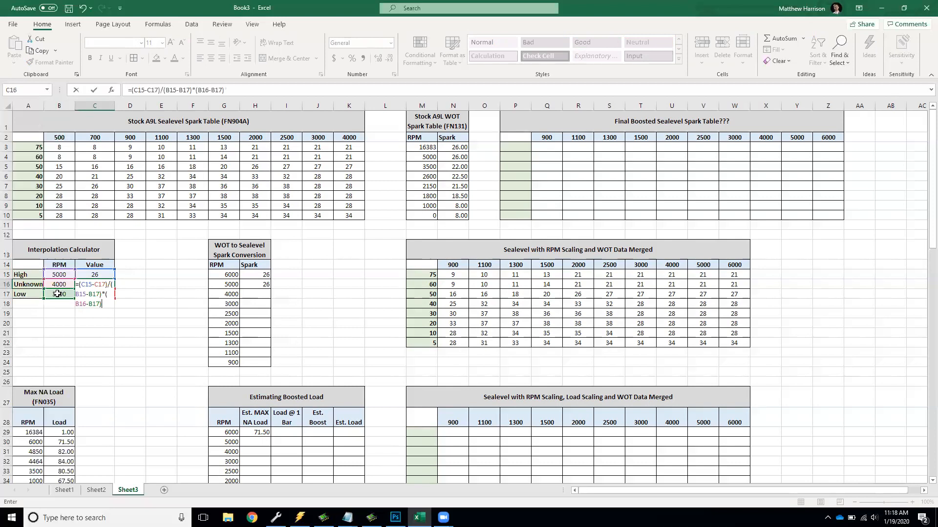
key("Return")
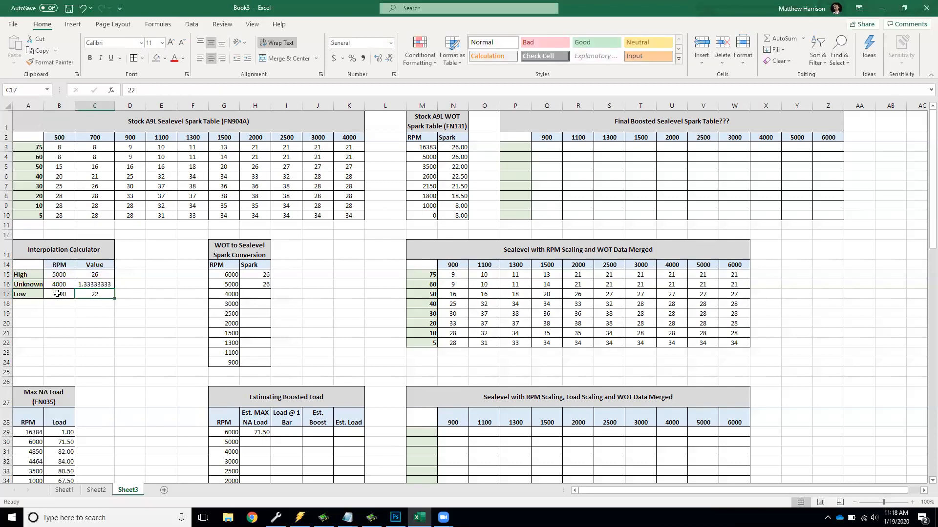
Step: Review the spark offset formula in C16 against the Unknown RPM and the Low spark value
left_click(58, 294)
key("Up")
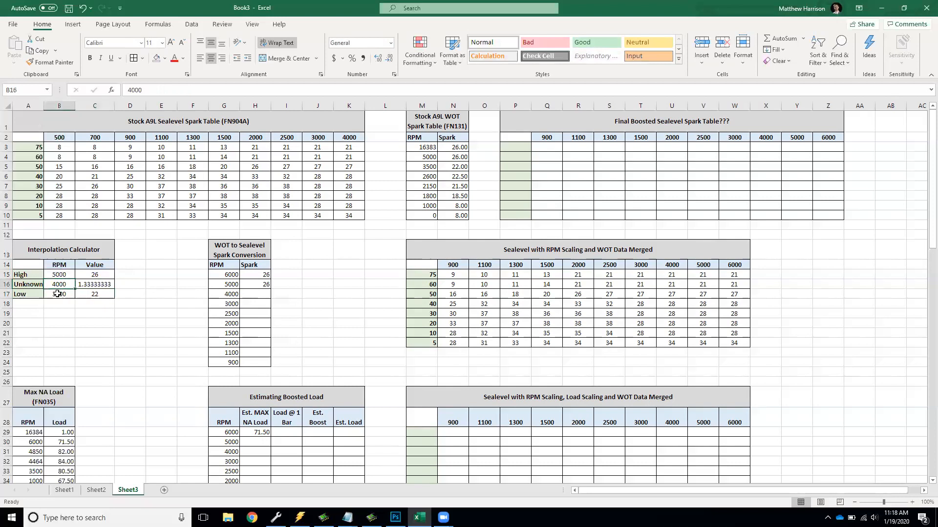
key("Right")
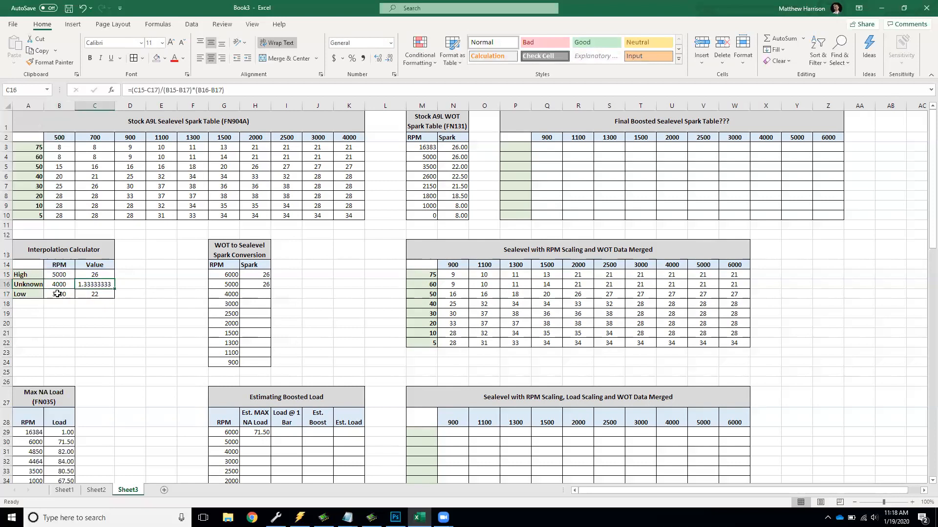
key("Left")
key("Right")
key("Down")
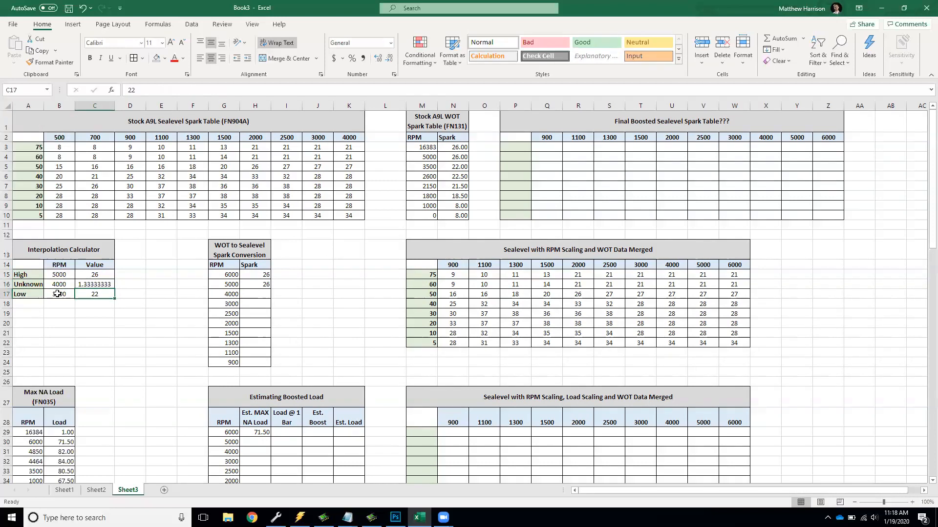
key("Up")
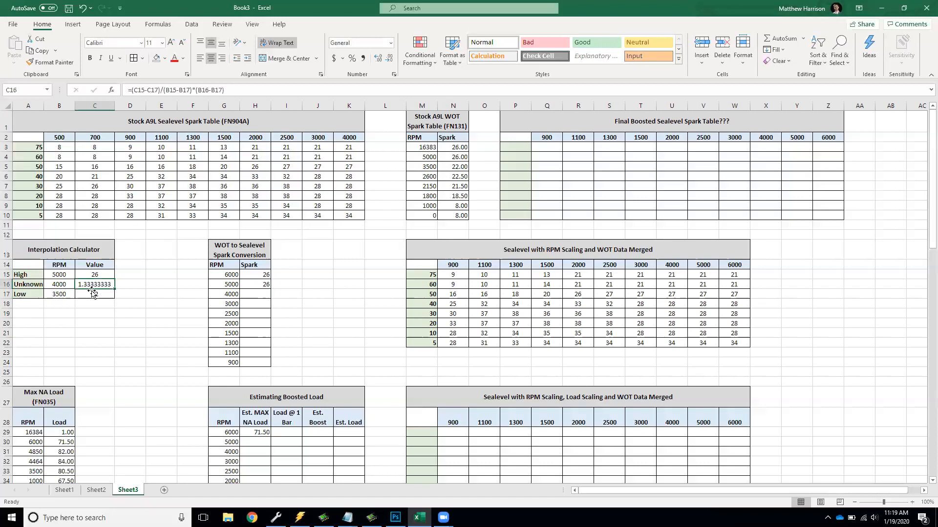
key("Down")
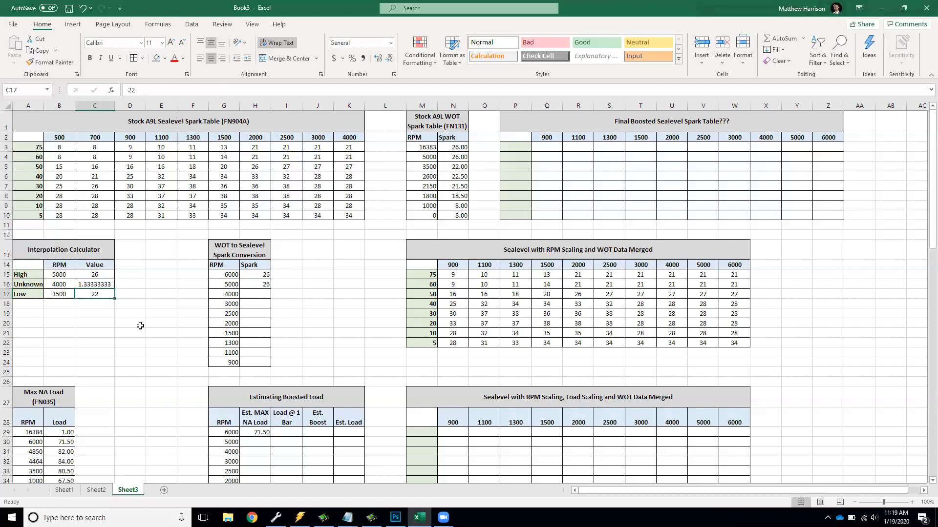
left_click(111, 283)
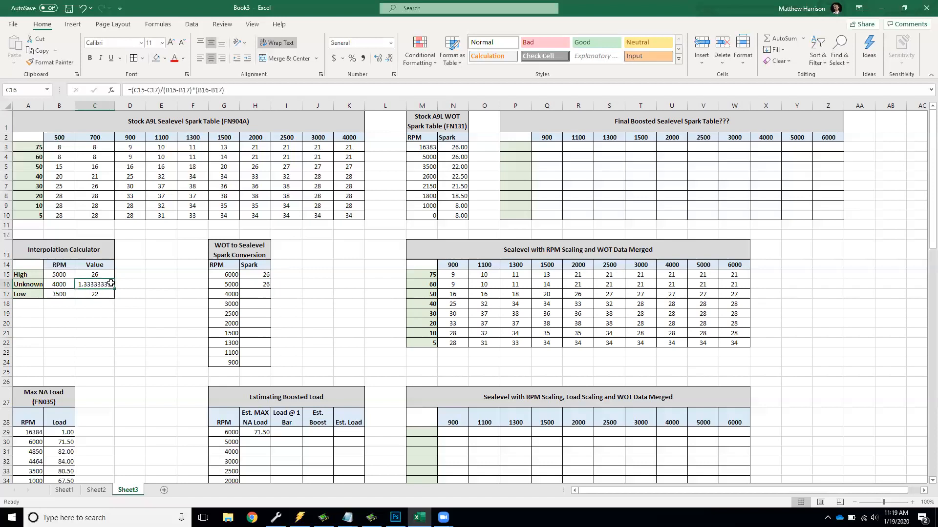
double_click(111, 283)
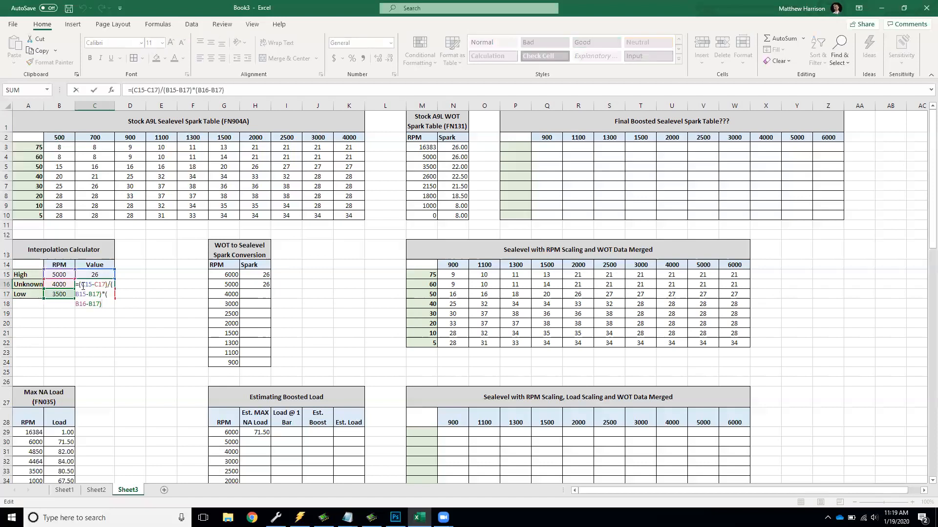
key("Return")
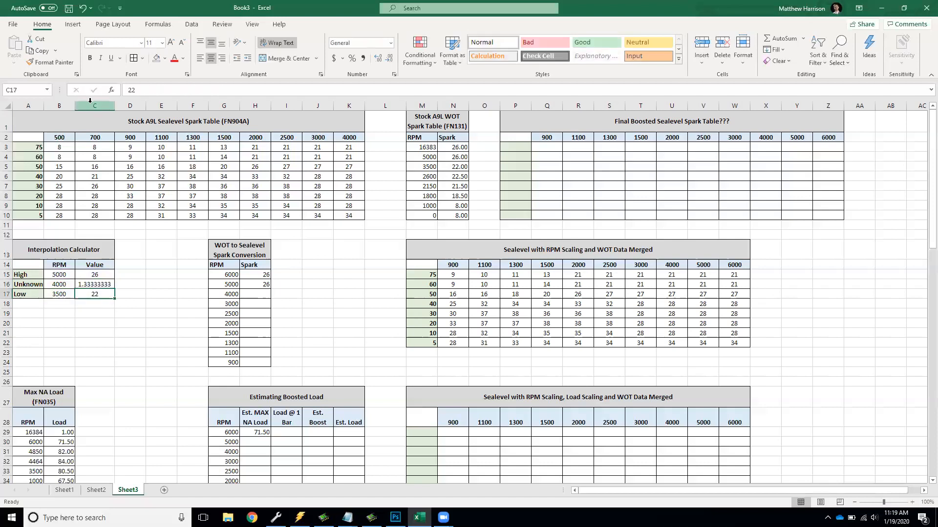
Step: Add the Low spark value to the interpolation in C16, making the formula =C17+((C15-C17)/(B15-B17)*(B16-B17))
left_click(91, 284)
double_click(92, 285)
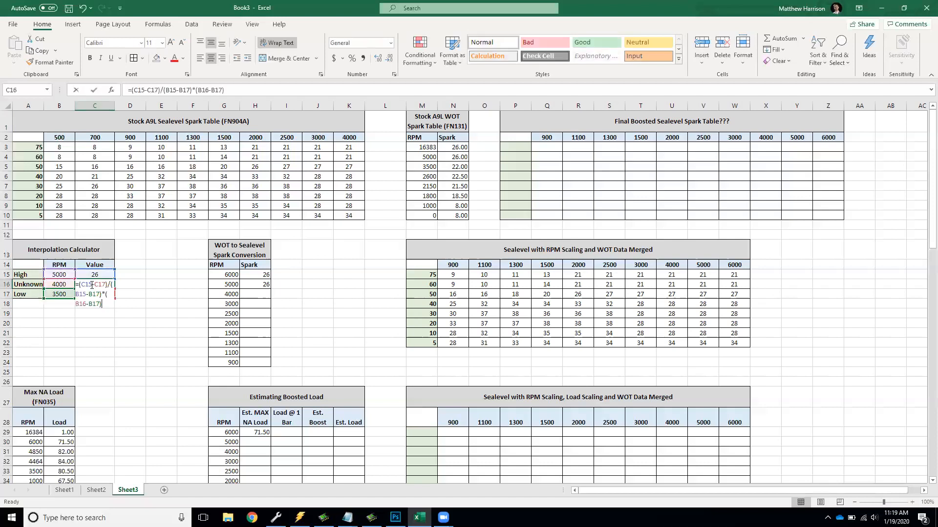
type("C17+(")
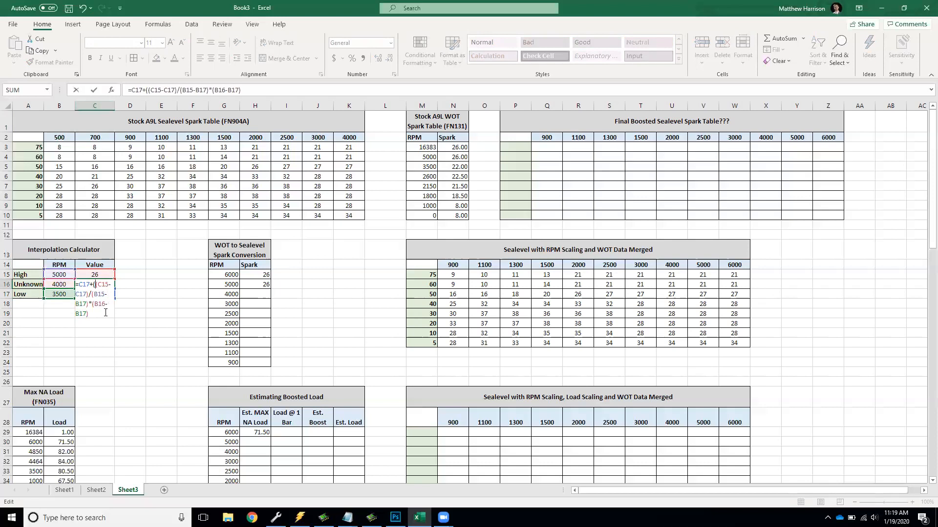
type(")")
key("Return")
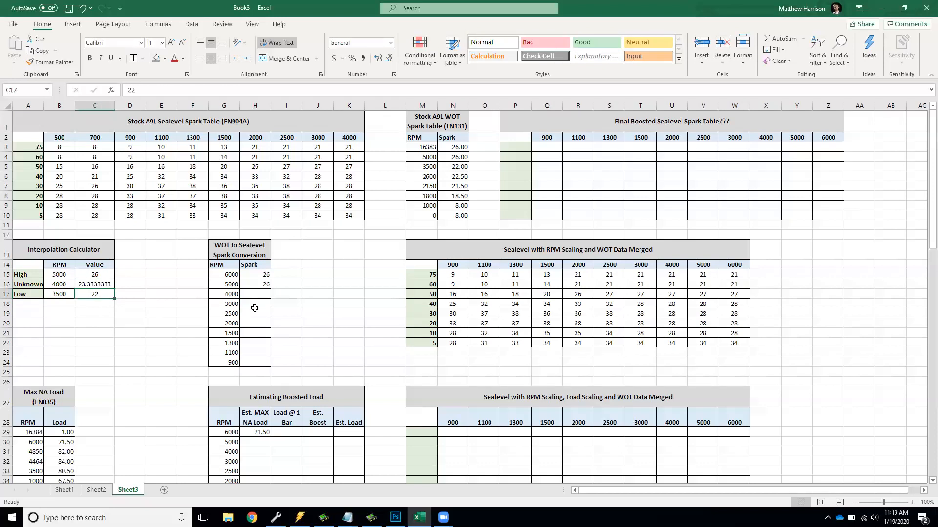
Step: Wrap the C16 interpolation formula in MROUND with a multiple of .25
left_click(262, 295)
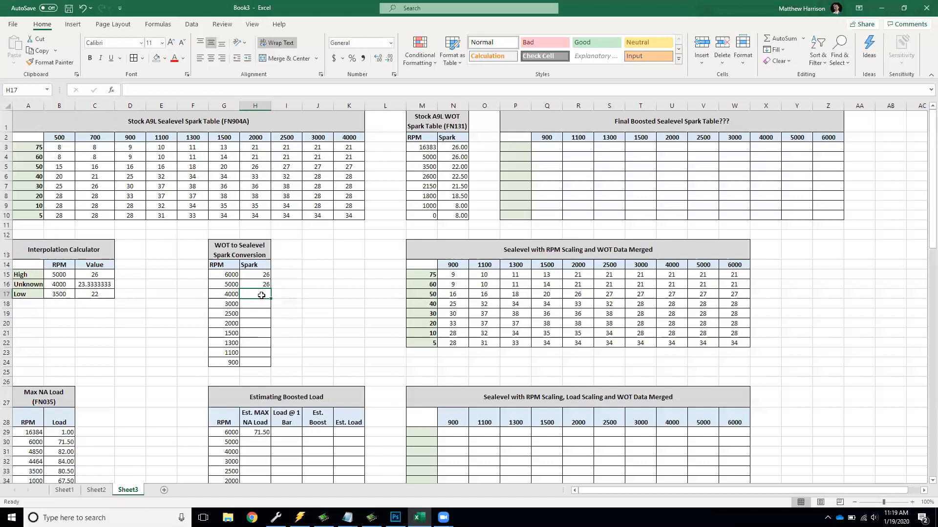
double_click(101, 285)
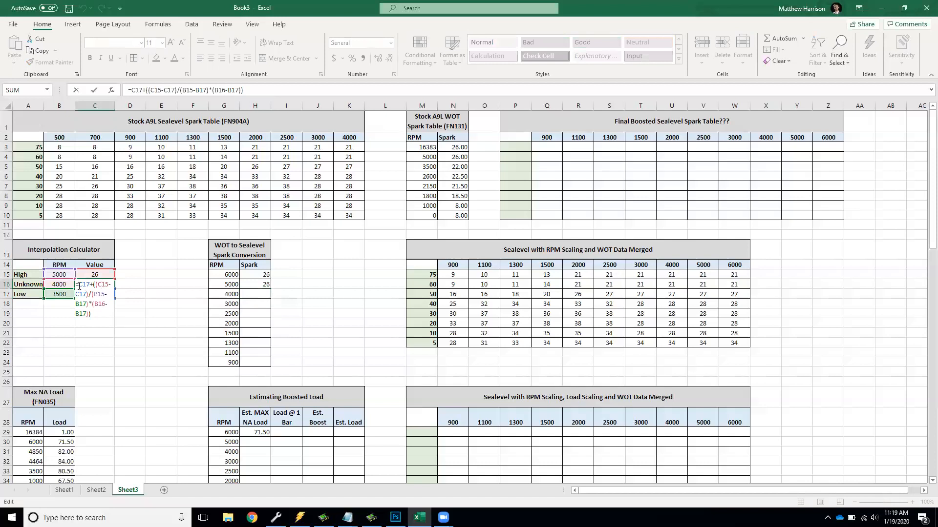
type("MROUND")
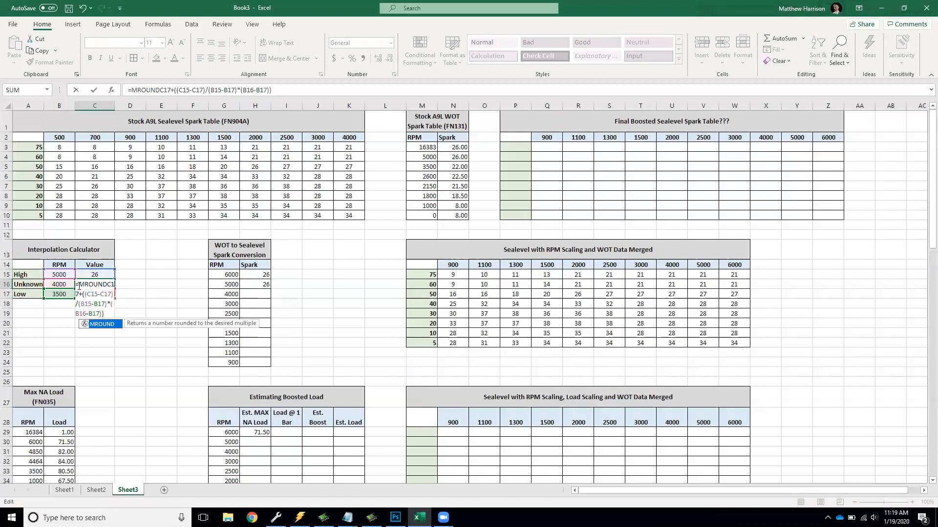
type("(")
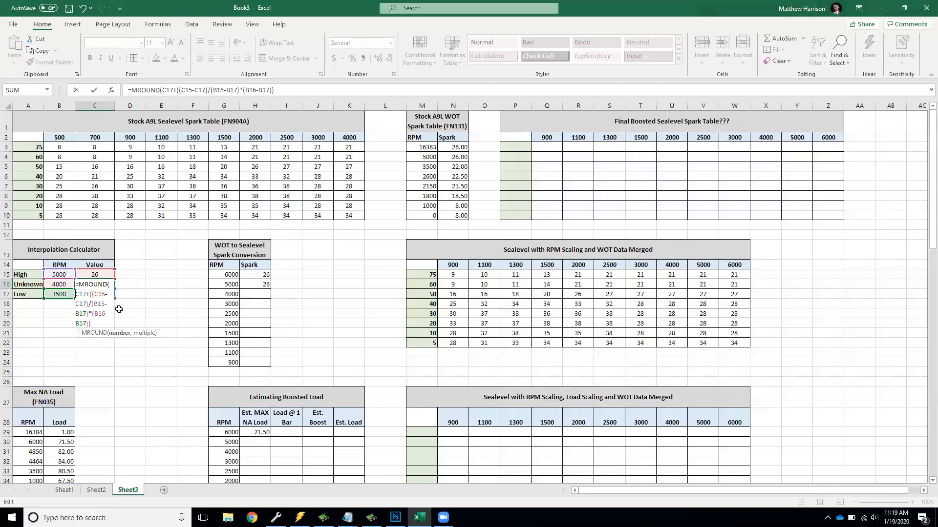
type(",")
type(".25")
key("Return")
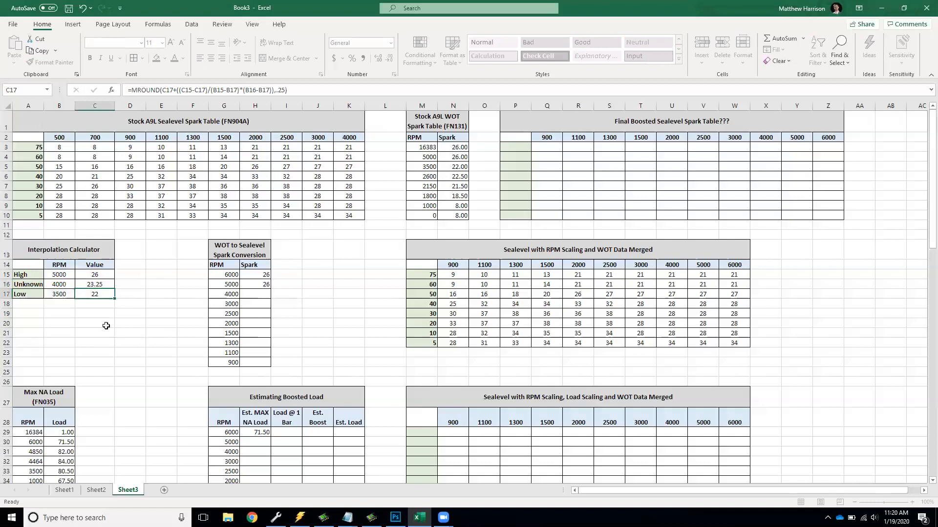
Step: Review the Interpolation Calculator's RPM inputs, spark values and rounded Unknown result in C16
key("Up")
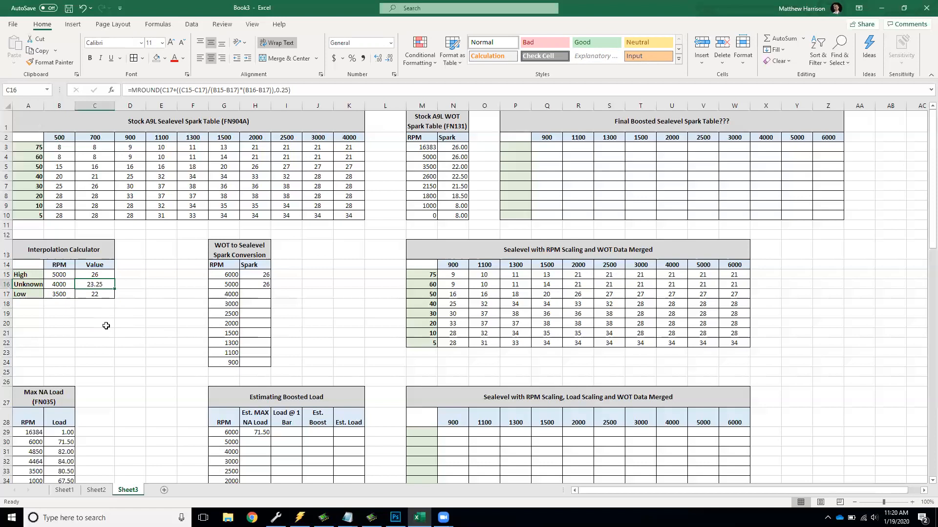
key("Right")
key("Right")
key("Right")
key("Left")
key("Left")
key("Left")
key("Left")
key("Up")
key("Down")
key("Up")
key("shift+Down")
key("shift+Down")
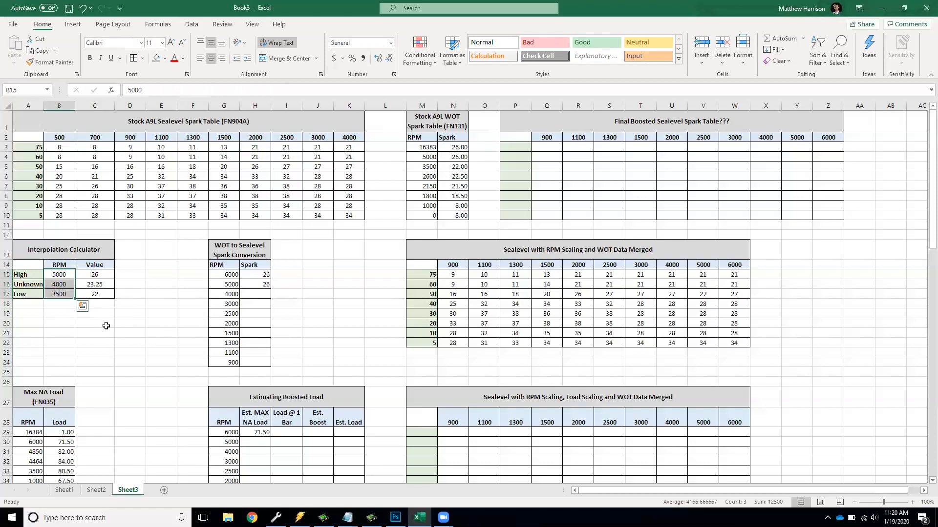
key("Up")
key("Right")
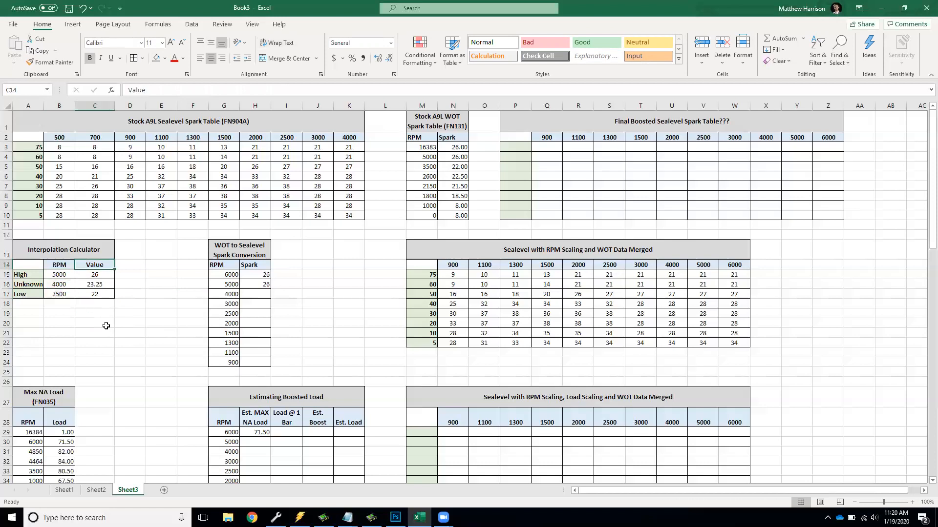
key("Down")
left_click(111, 296)
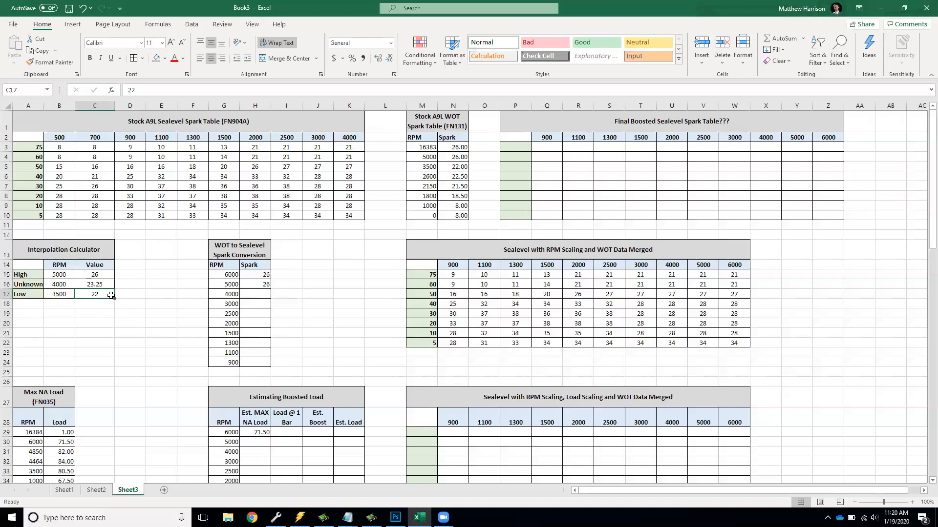
left_click(111, 285)
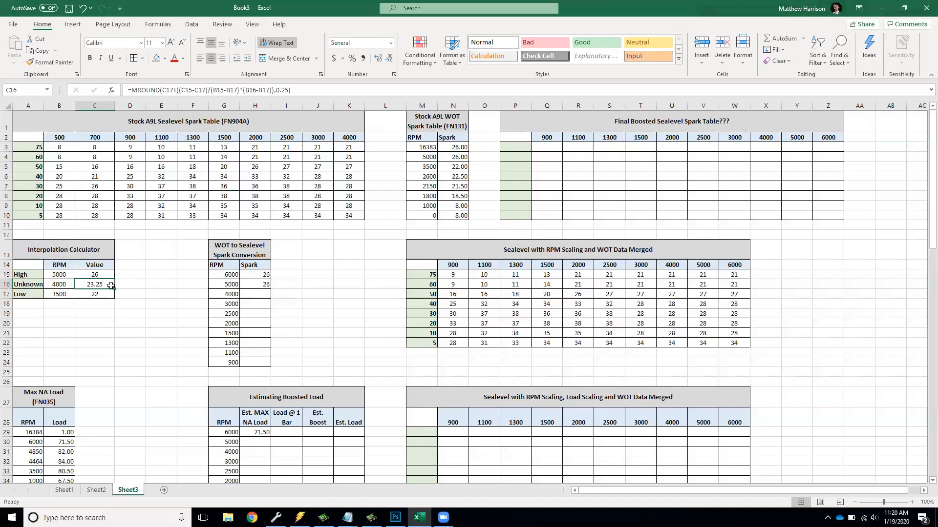
Step: Enter 23.25 as the 4000 RPM spark in the WOT to Sealevel Spark Conversion table
left_click(268, 293)
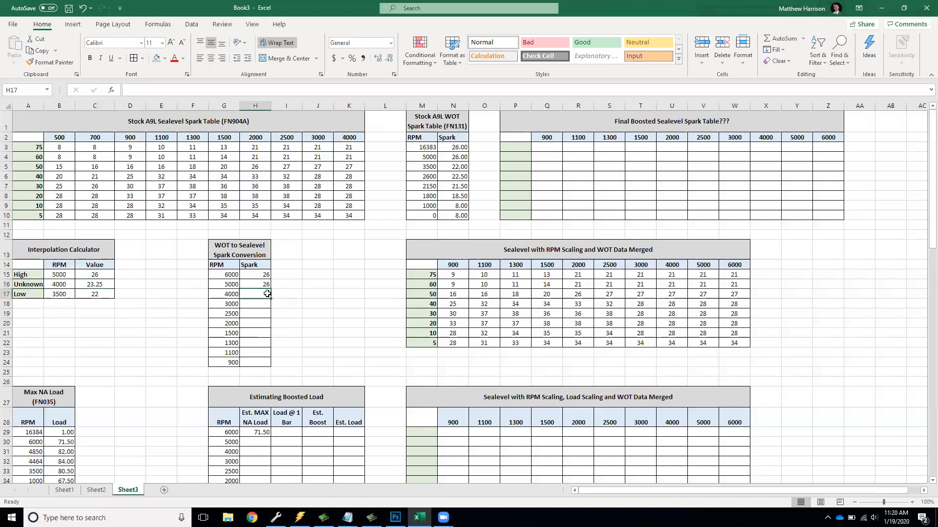
type("23.25.")
key("Return")
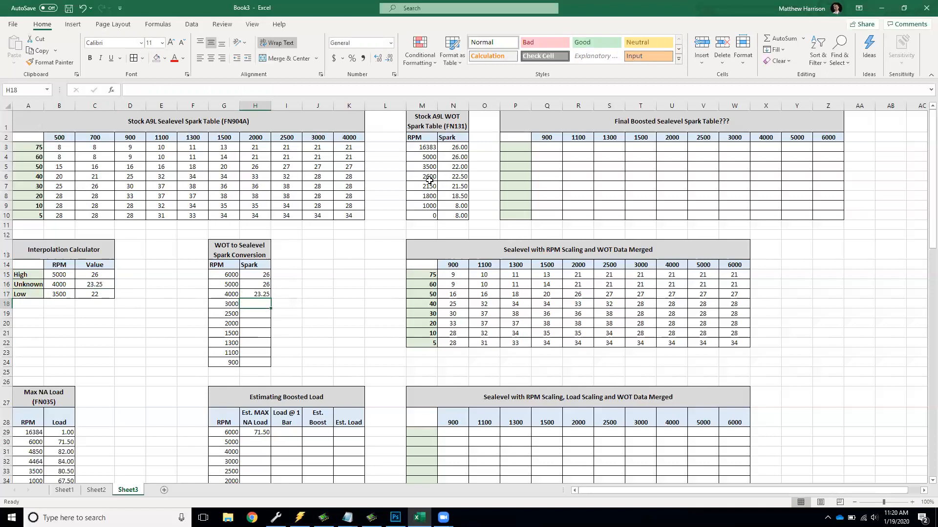
Step: Set the Interpolation Calculator's RPM entries to 3500 for High, 3000 for Unknown and 2600 for Low
left_click(58, 271)
type("3500")
key("Return")
type("3000")
key("Return")
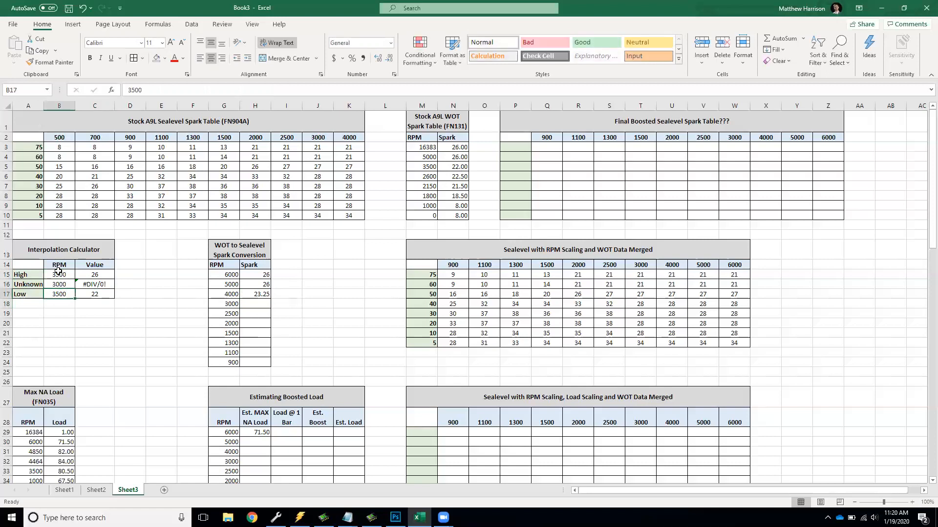
type("2600")
key("Return")
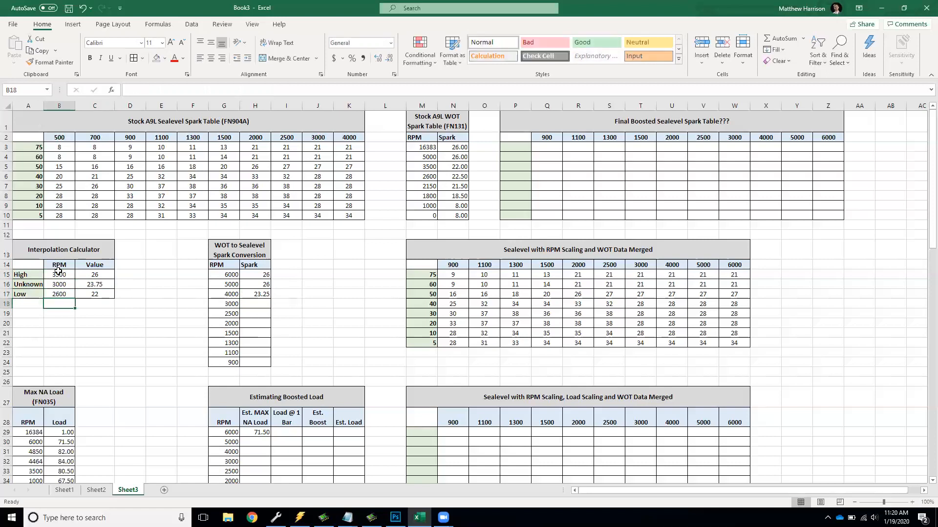
Step: Set the Interpolation Calculator's spark values to 22 for High and 22.5 for Low
left_click(93, 274)
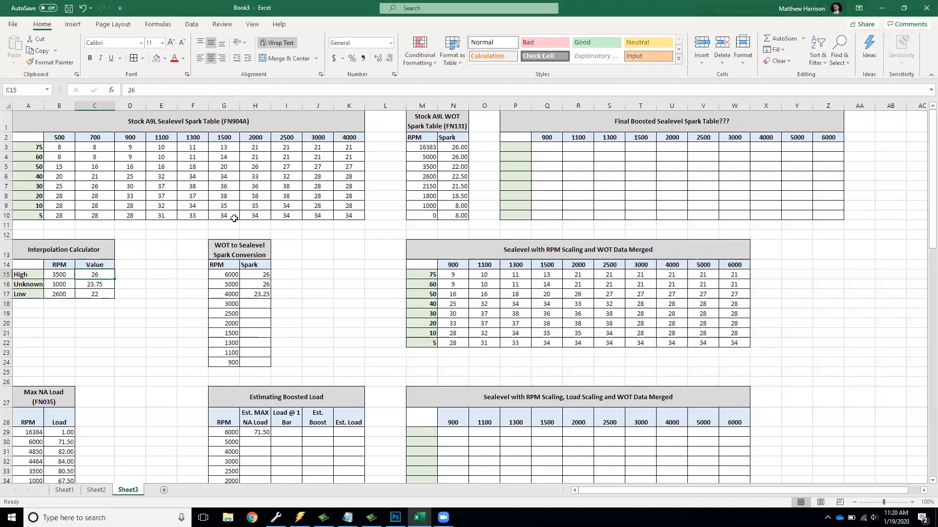
type("22")
key("Return")
key("Return")
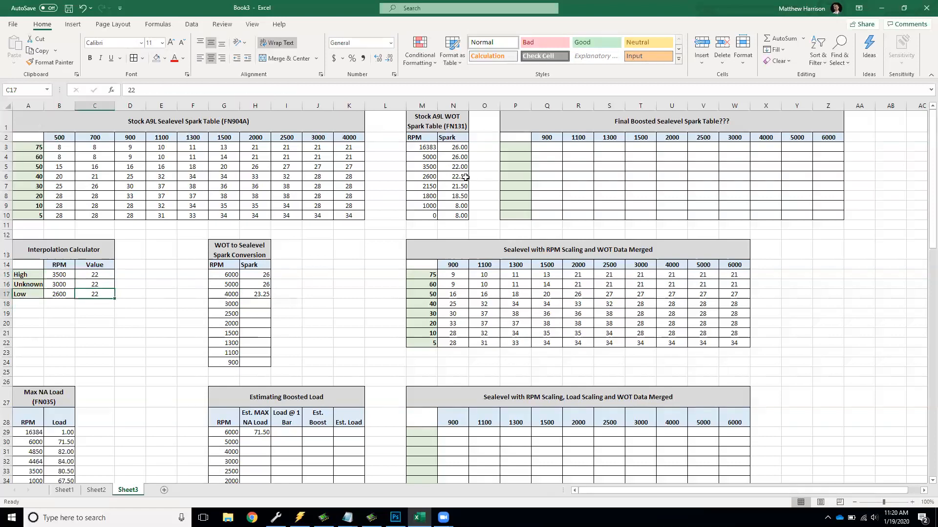
type("22.5")
key("Return")
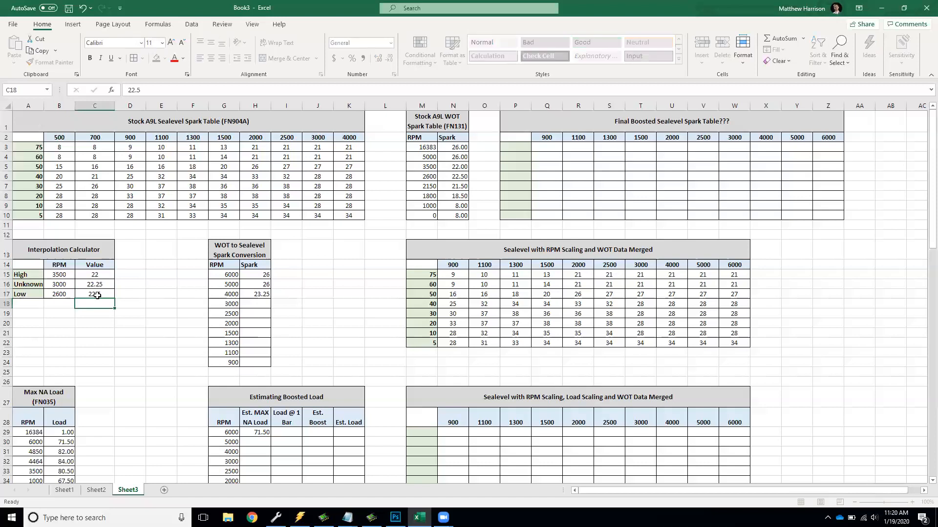
Step: Enter the interpolated spark 22.25 for 3000 RPM in the WOT to Sealevel Spark Conversion table
key("Up")
key("Up")
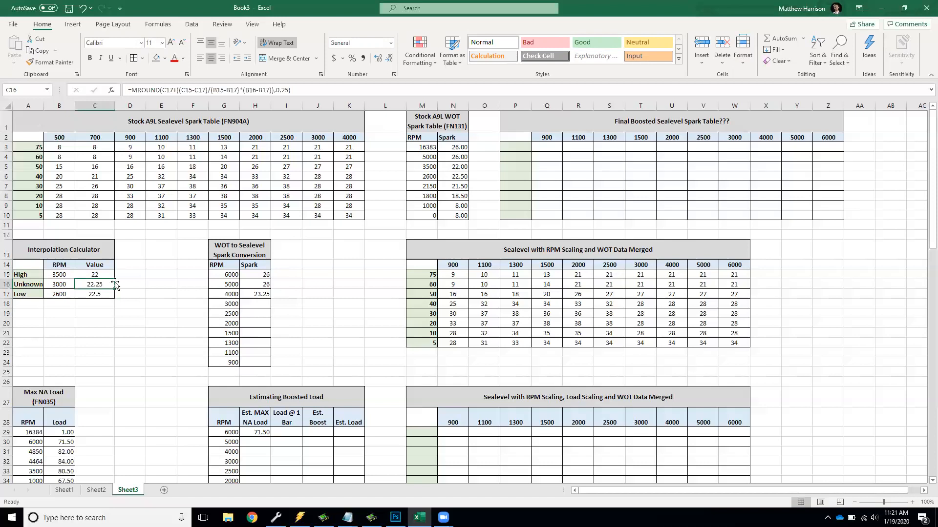
left_click(263, 304)
type("=C16")
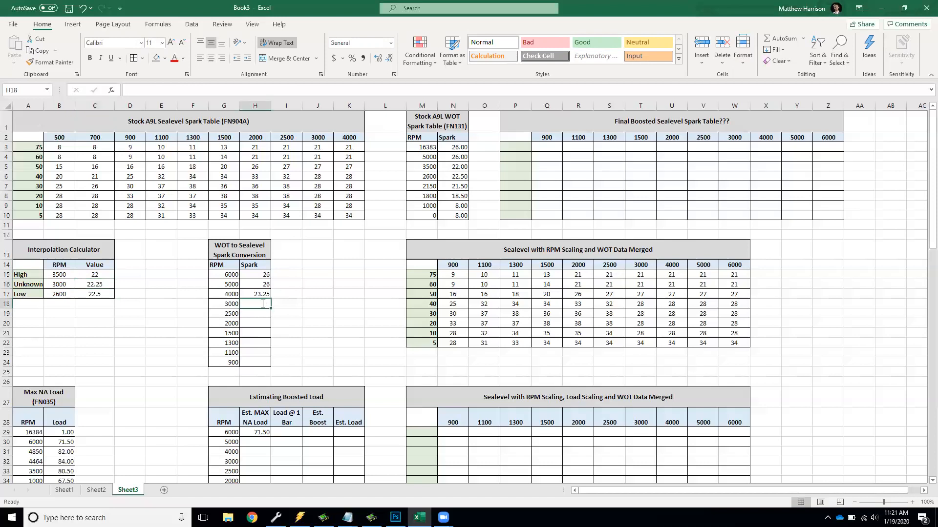
key("Return")
Step: Set the Interpolation Calculator's RPM entries to 2600 for High, 2500 for Unknown and 2000 for Low
left_click(64, 272)
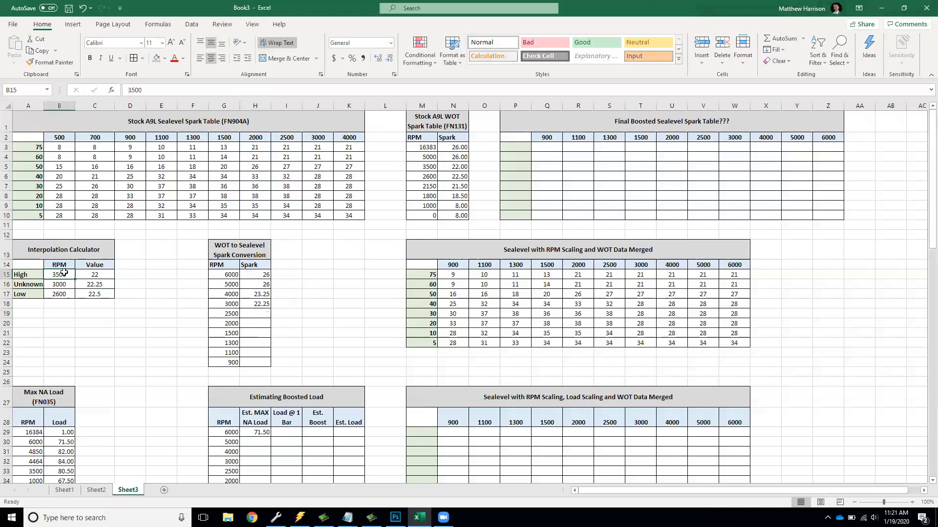
type("2600")
key("Return")
key("Return")
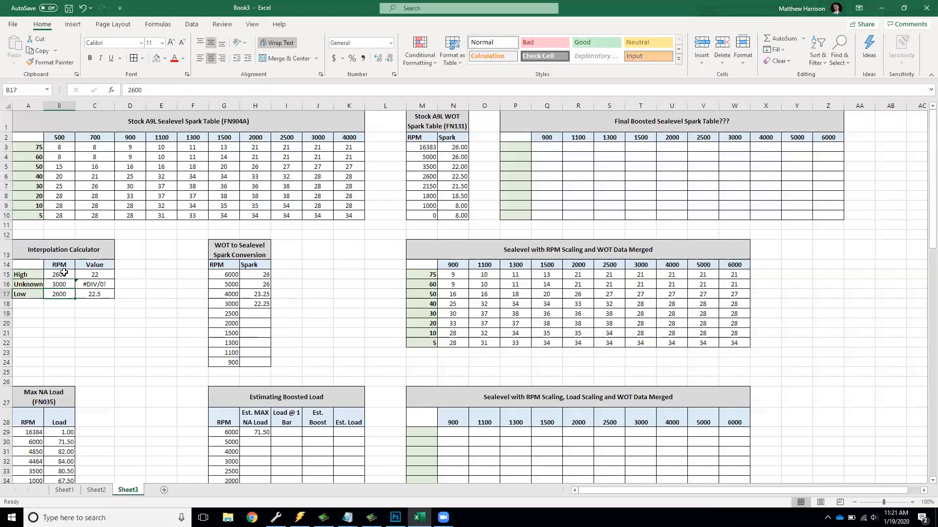
key("Up")
type("2500")
key("Return")
type("26002000")
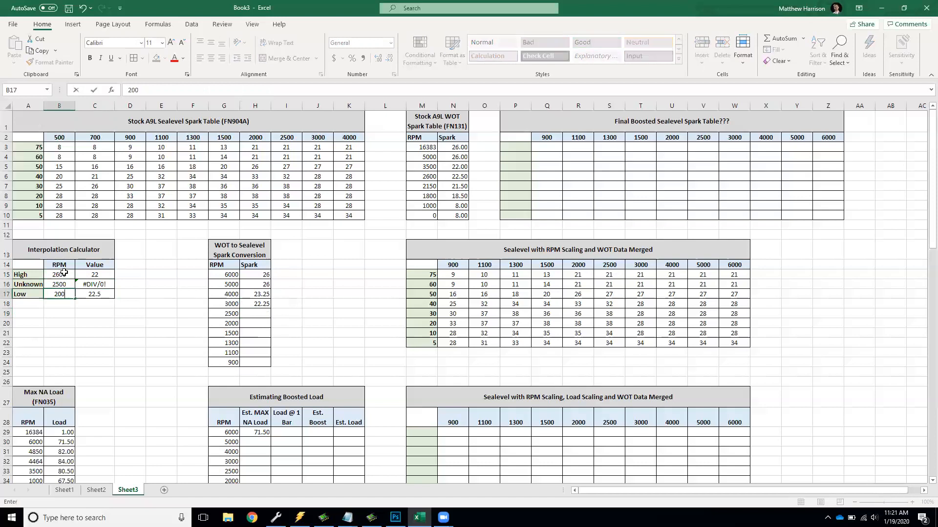
Step: Set the Interpolation Calculator's High spark value to 22.5
key("Right")
key("Up")
key("Up")
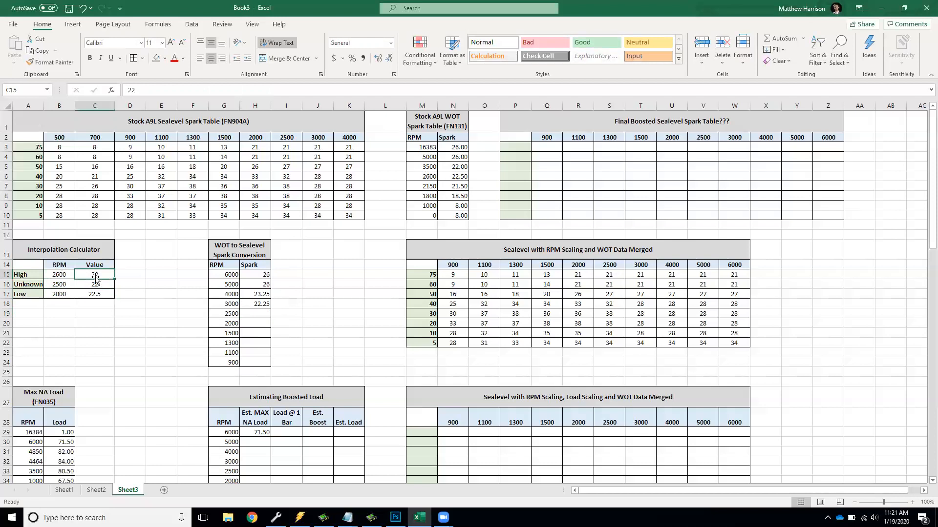
type("22.5")
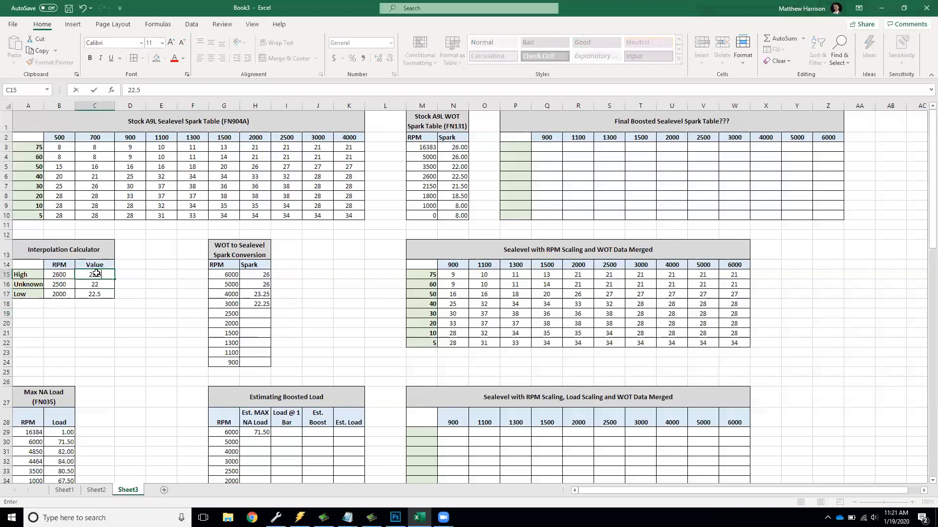
key("Return")
key("Down")
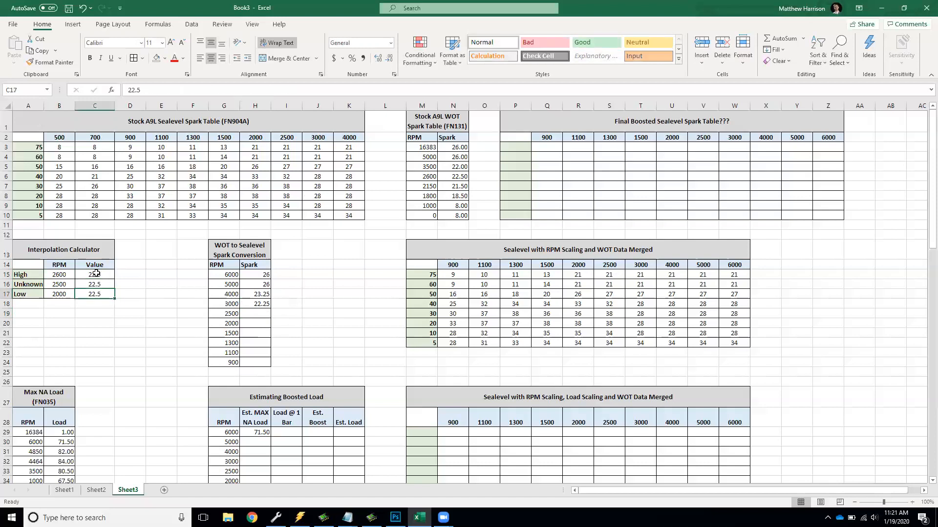
Step: Set the Interpolation Calculator's Low row to 2150 RPM with a spark value of 21.5
key("Left")
type("2150")
key("Return")
key("Up")
key("Right")
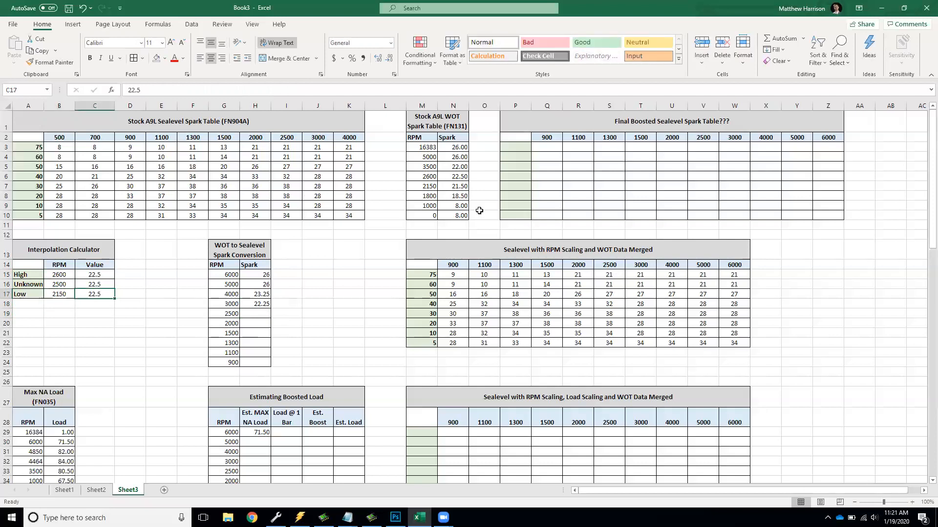
type("21.5")
key("Return")
Step: Enter the interpolated spark 22.25 for 2500 RPM in the WOT to Sealevel Spark Conversion table
left_click(108, 288)
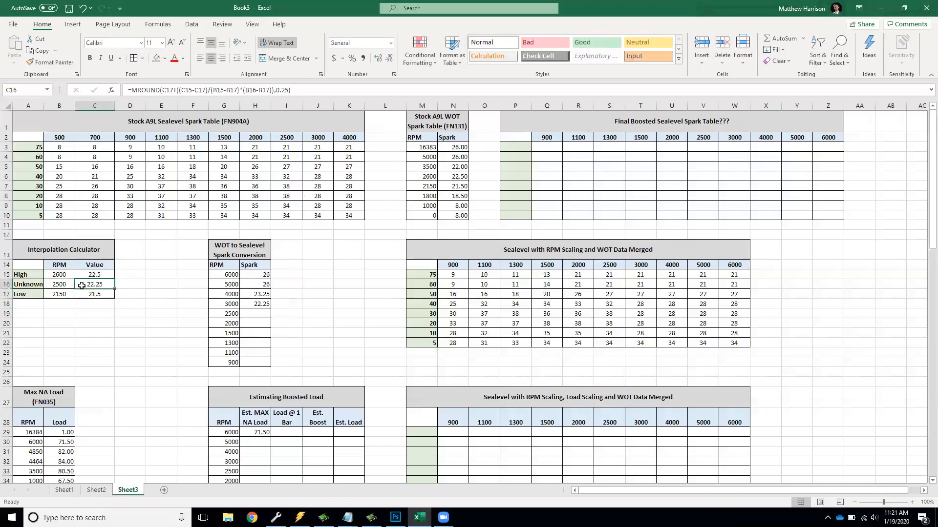
left_click(268, 311)
type("22.25")
key("Return")
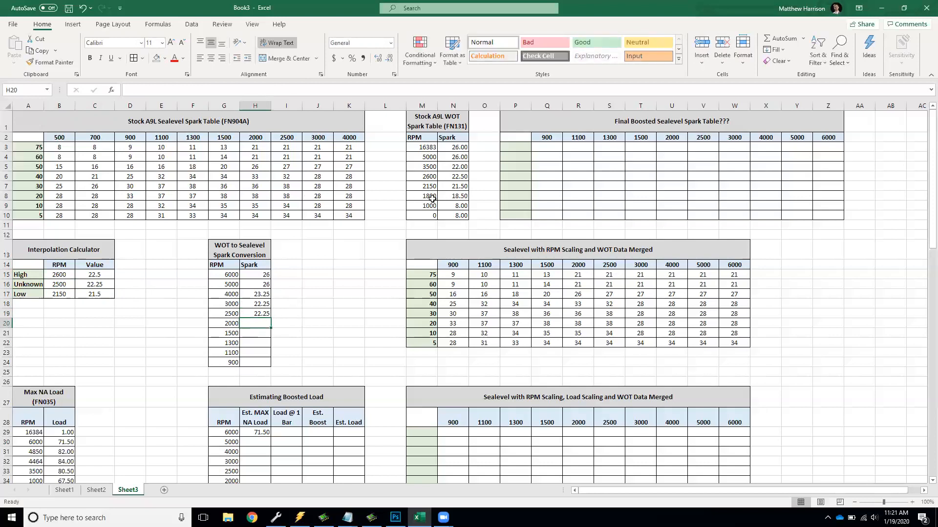
Step: Set the Interpolation Calculator's RPM entries to 2150 for High, 2000 for Unknown and 1800 for Low
left_click(65, 275)
type("2150")
key("Return")
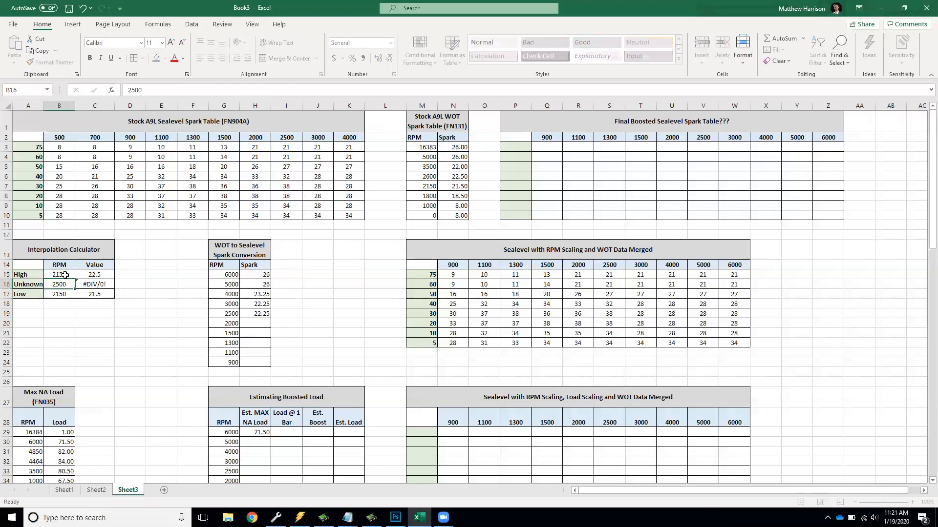
type("2000")
key("Return")
type("1800")
key("Return")
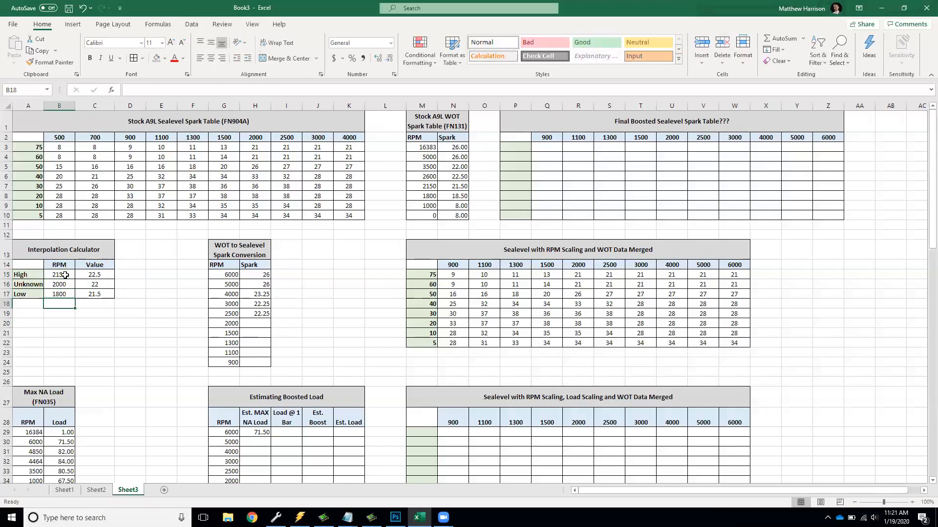
Step: Set the Interpolation Calculator's spark values to 21.5 for High and 18.5 for Low
key("Up")
key("Up")
key("Up")
key("Right")
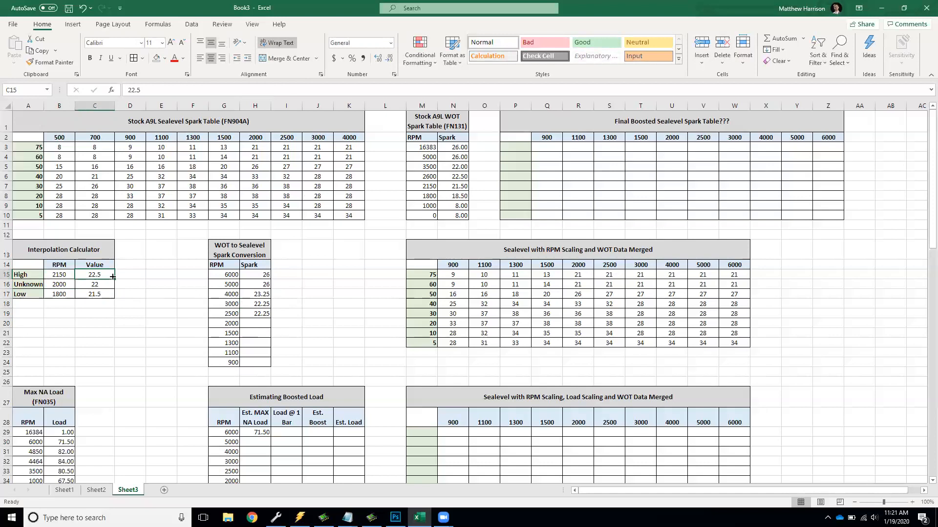
type("21.5")
key("Return")
key("Return")
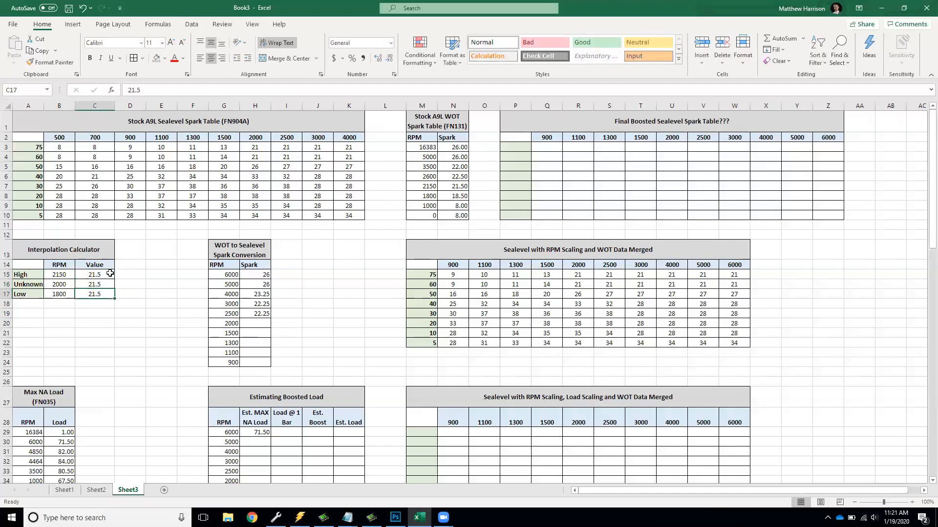
type("18.5")
key("Return")
Step: Enter the interpolated spark 20.25 for 2000 RPM in the WOT to Sealevel Spark Conversion table
key("Up")
key("Up")
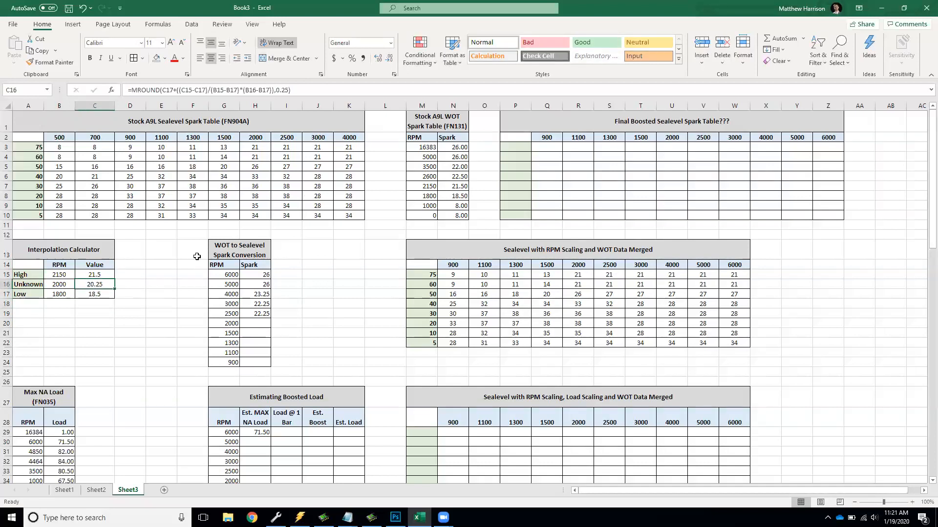
left_click(263, 325)
type("20.25")
key("Return")
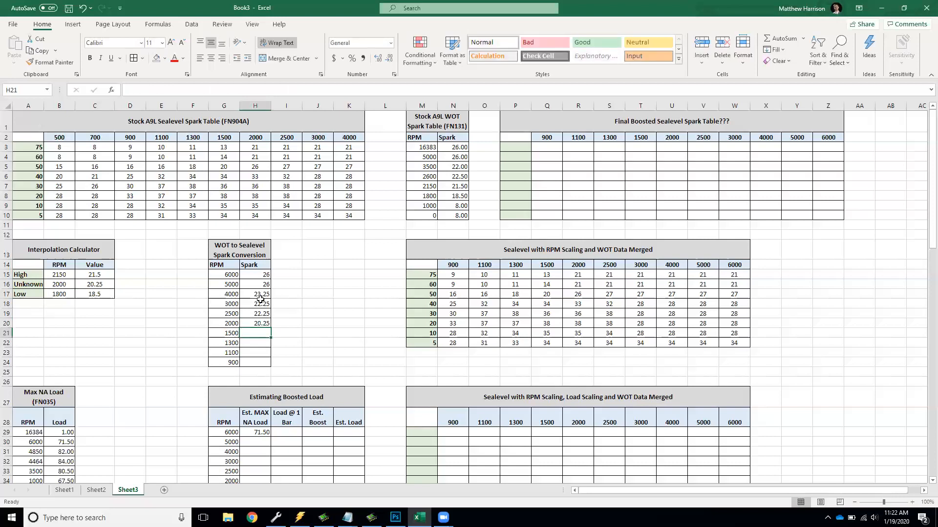
Step: Set the Interpolation Calculator's RPM entries to 1800 for High, 1500 for Unknown and 1000 for Low
left_click(59, 275)
type("180")
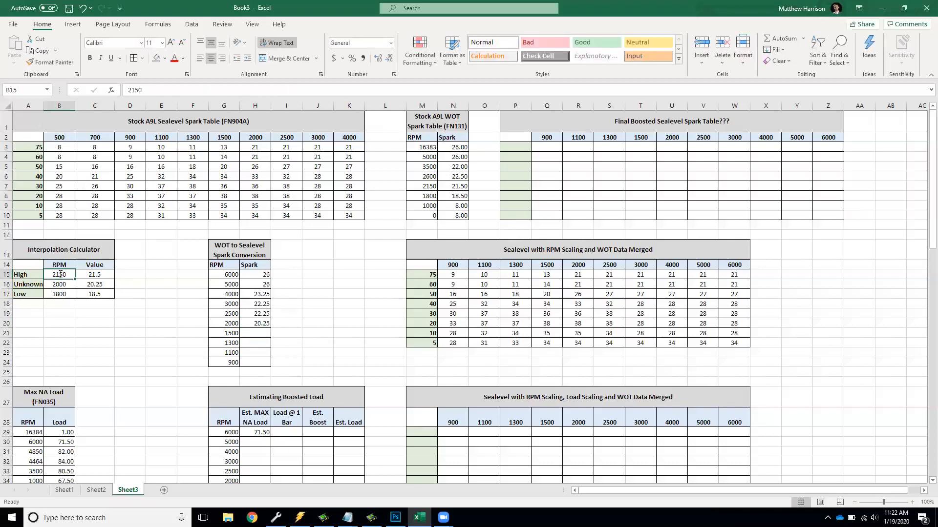
type("0")
key("Return")
type("1500")
key("Return")
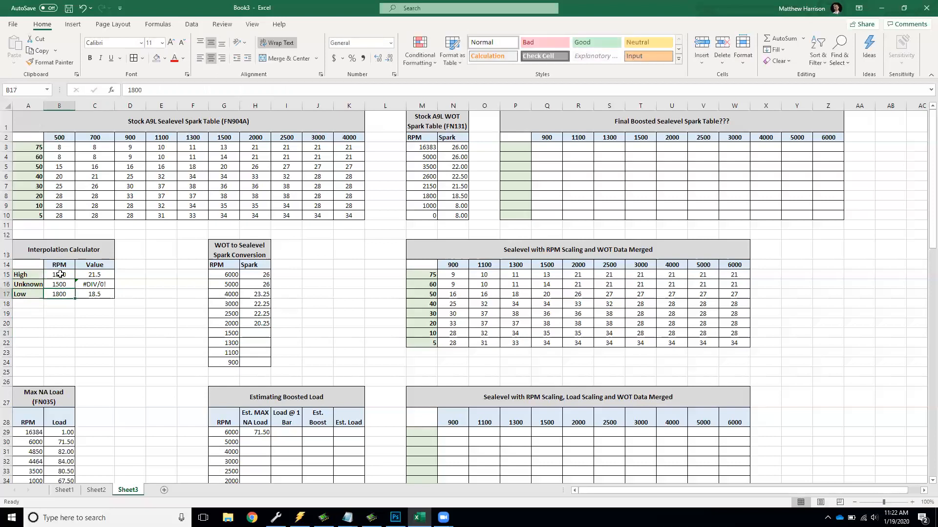
type("1000")
key("Return")
Step: Set the Interpolation Calculator's spark values to 18.5 for High and 8 for Low
key("Up")
key("Up")
key("Up")
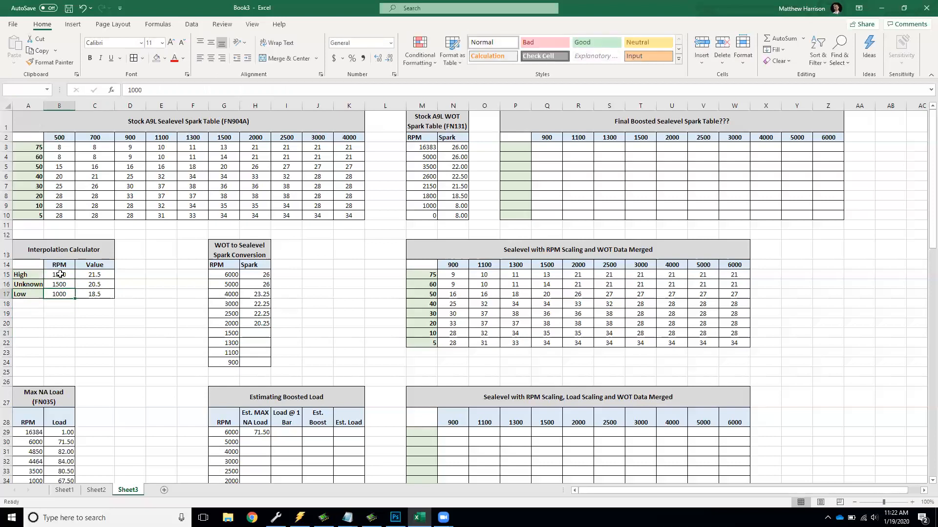
key("Right")
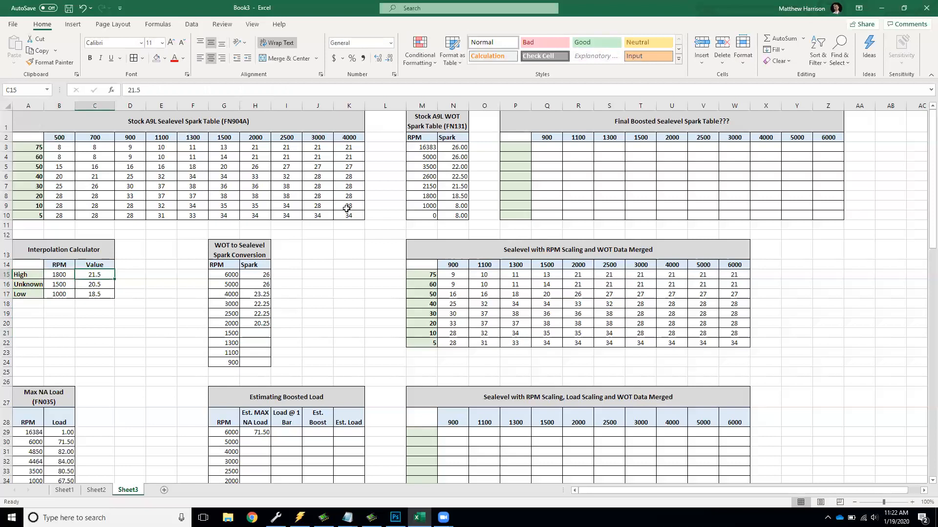
type("18.5")
key("Return")
key("Down")
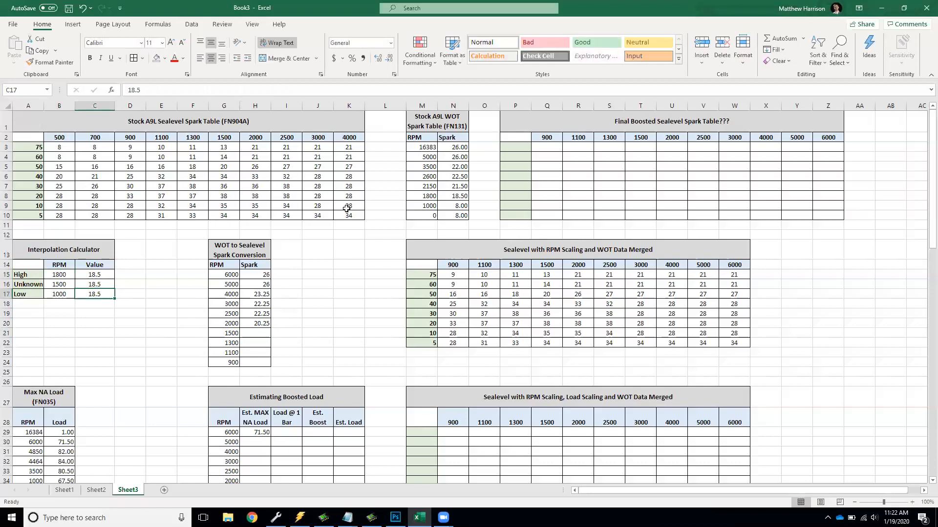
type("8")
key("Return")
Step: Enter the interpolated spark 14.5 for 1500 RPM in the WOT to Sealevel Spark Conversion table
key("Up")
key("Up")
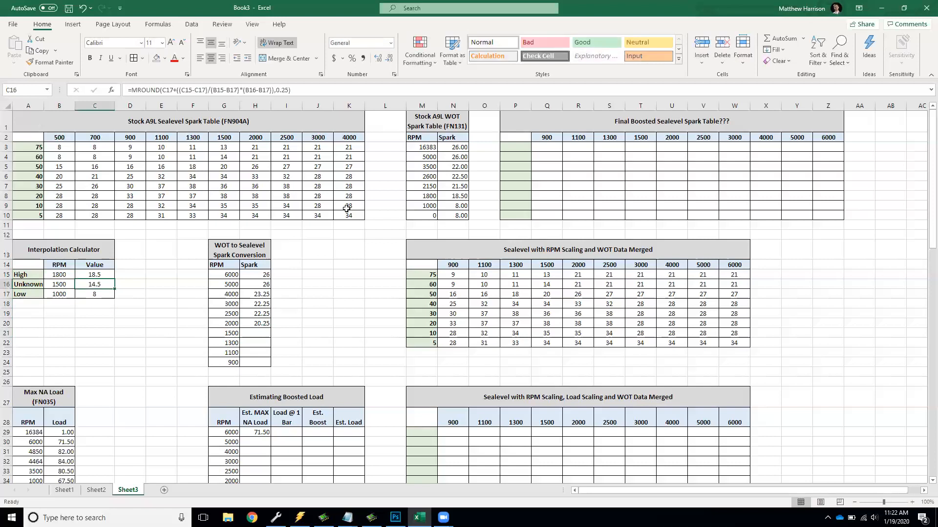
left_click(259, 334)
type("14.5")
key("Return")
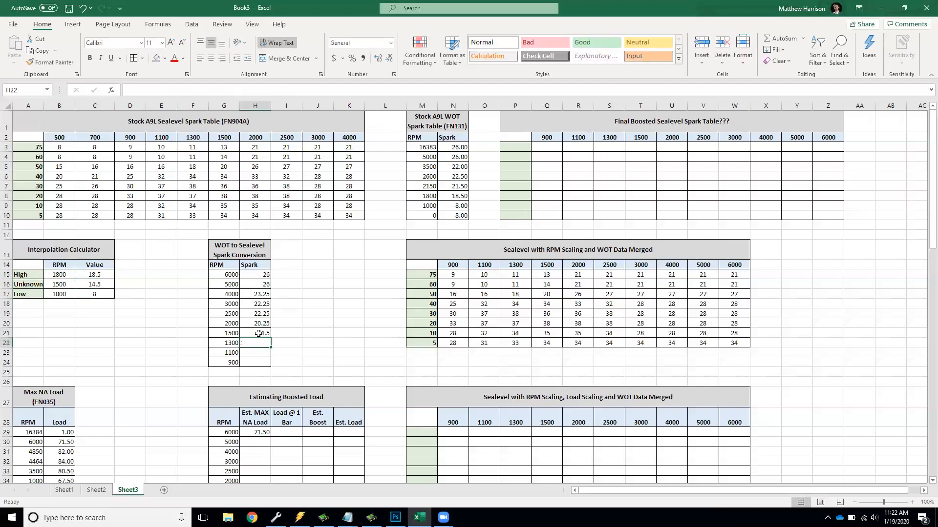
Step: Set the calculator's Unknown RPM to 1300 and enter the interpolated spark 12 for 1300 RPM in the conversion table
left_click(58, 284)
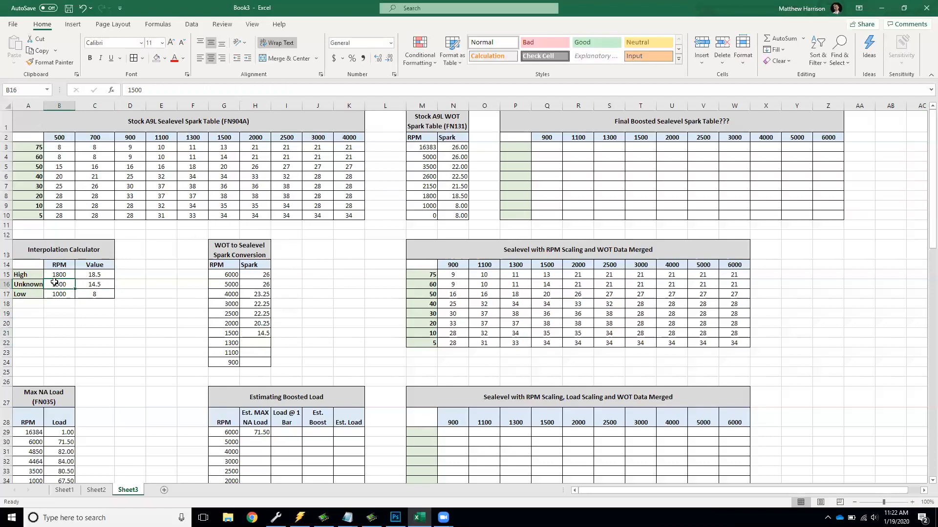
type("1300")
key("Return")
left_click(258, 344)
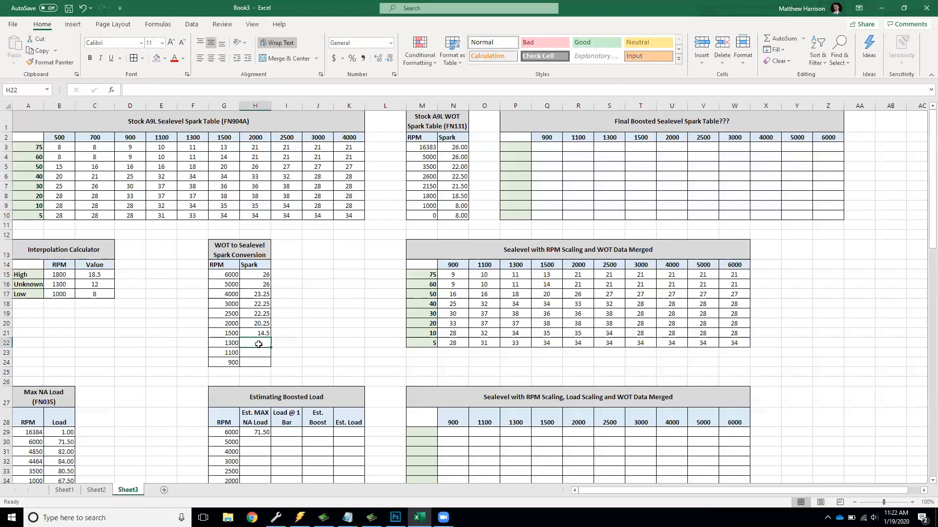
type("12")
Step: Set the calculator's Unknown RPM to 1100 and enter the interpolated spark 9.25 for 1100 RPM in the conversion table
left_click(61, 287)
type("11")
key("Return")
left_click(62, 284)
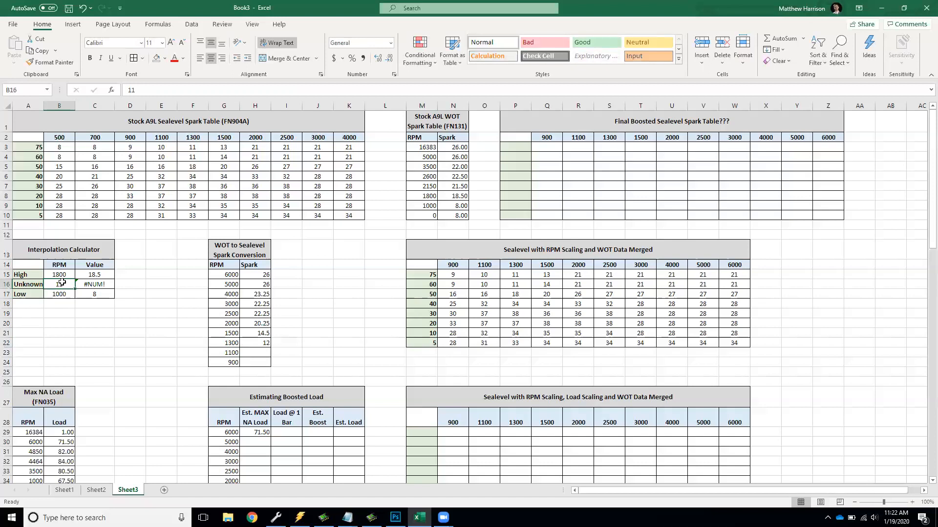
type("1100")
key("Return")
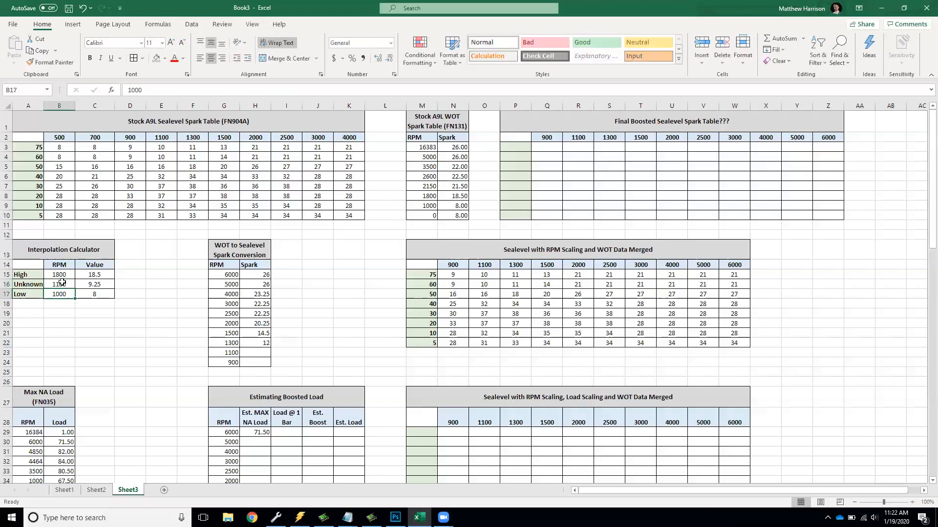
left_click(257, 352)
type("9.25")
key("Return")
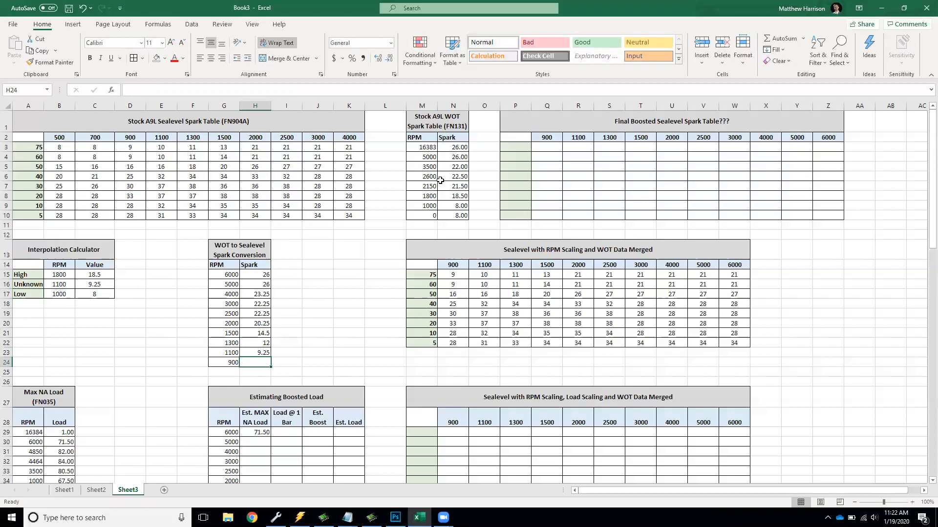
Step: Set the Interpolation Calculator's RPM entries to 1000 for High, 900 for Unknown and 0 for Low
left_click(54, 275)
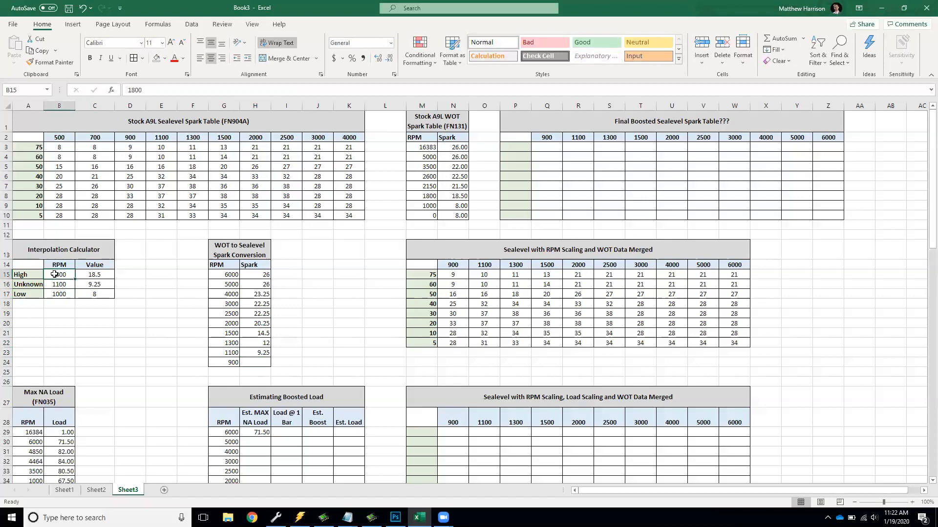
key("Down")
key("Delete")
type("900")
key("Return")
type("0")
key("Return")
Step: Set the Interpolation Calculator's High spark value to 8
left_click(55, 275)
key("Right")
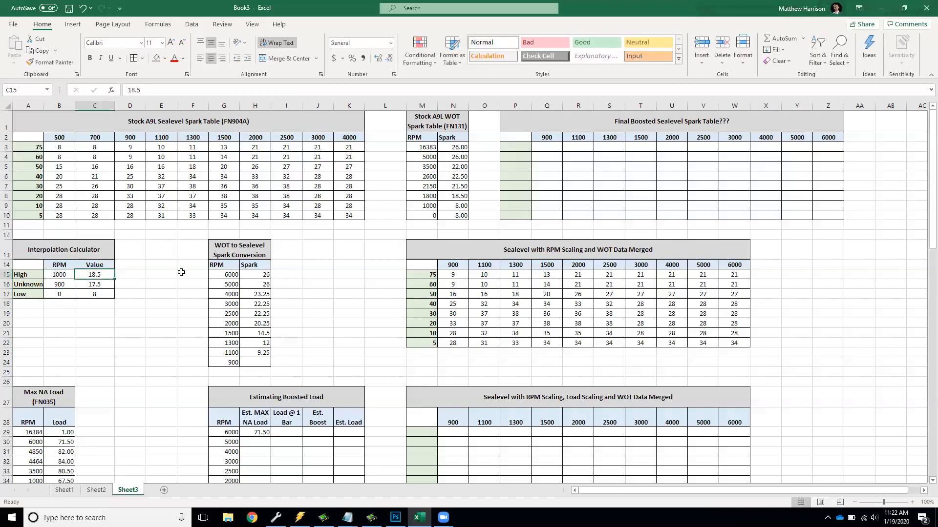
type("8")
key("Return")
key("Return")
Step: Enter the interpolated spark 8 for 900 RPM in the WOT to Sealevel Spark Conversion table
key("Up")
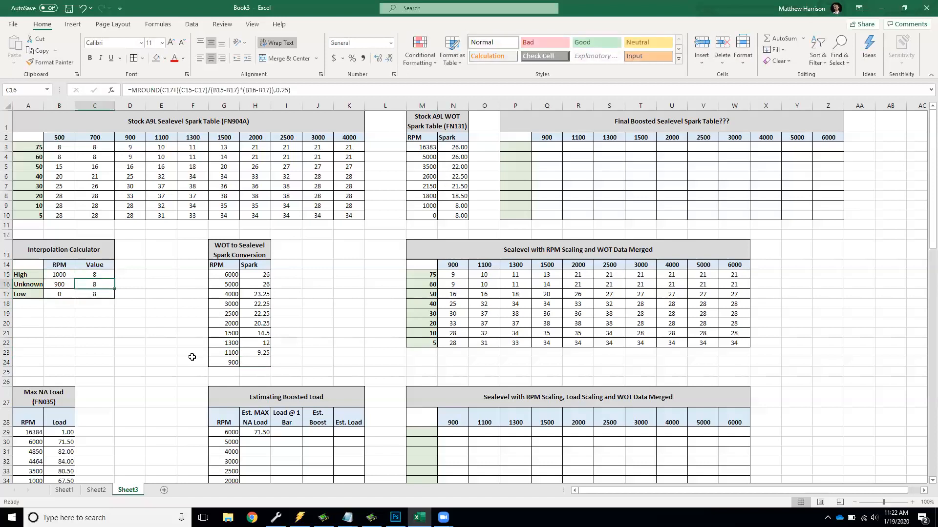
right_click(259, 362)
key("Escape")
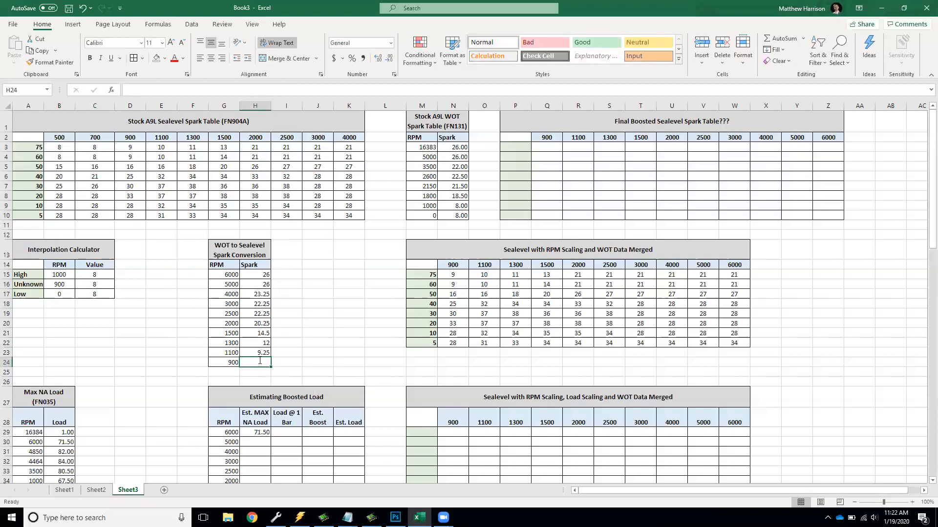
type("8")
key("Return")
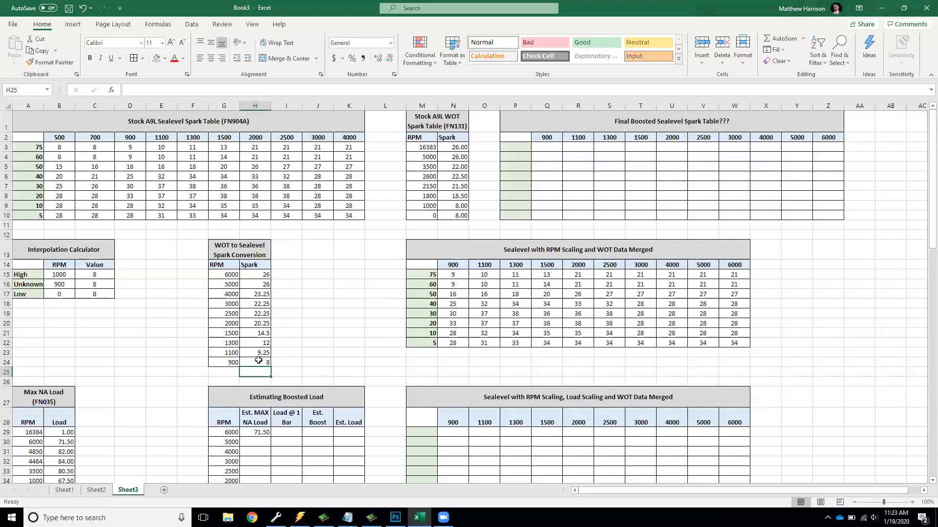
Step: Review the WOT to Sealevel Spark Conversion table against the stock A9L WOT spark table, going through each RPM row from 6000 to 900
left_click(232, 275)
left_click_drag(232, 274, 259, 364)
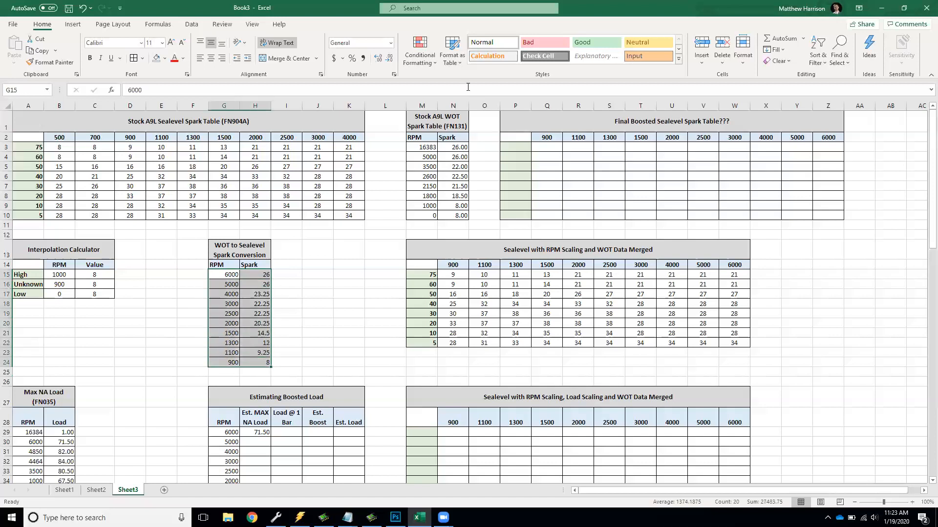
left_click_drag(437, 121, 452, 214)
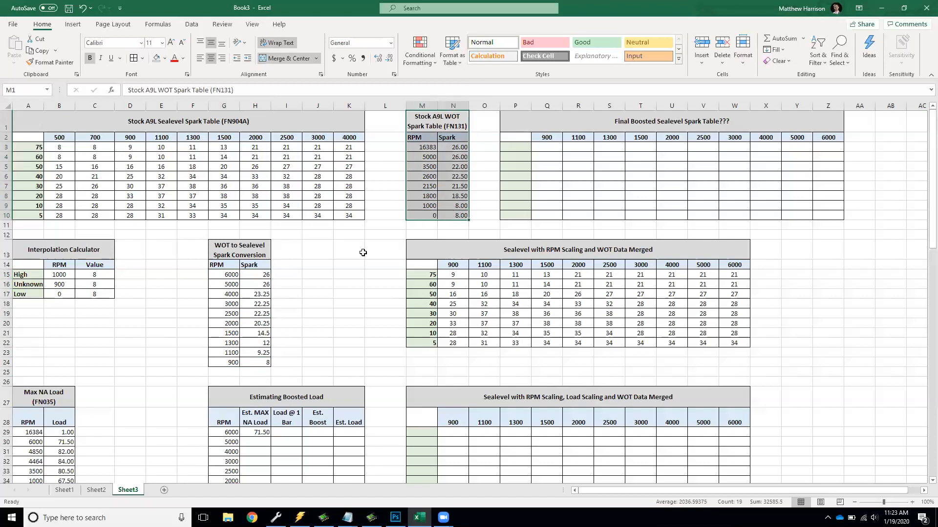
left_click(226, 277)
left_click(229, 284)
left_click(229, 294)
left_click(231, 304)
left_click(231, 313)
left_click(231, 324)
left_click(231, 333)
left_click(232, 342)
left_click(233, 355)
left_click(233, 361)
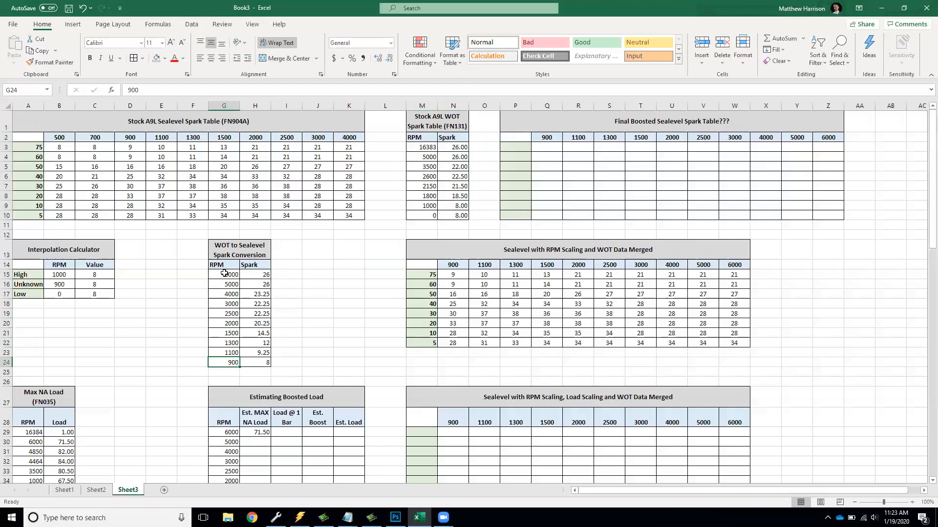
Step: Switch to Binary Editor and open the Air - Load Scaling Sealevel vs RPM function in the Air - Load group
left_click_drag(464, 276, 758, 286)
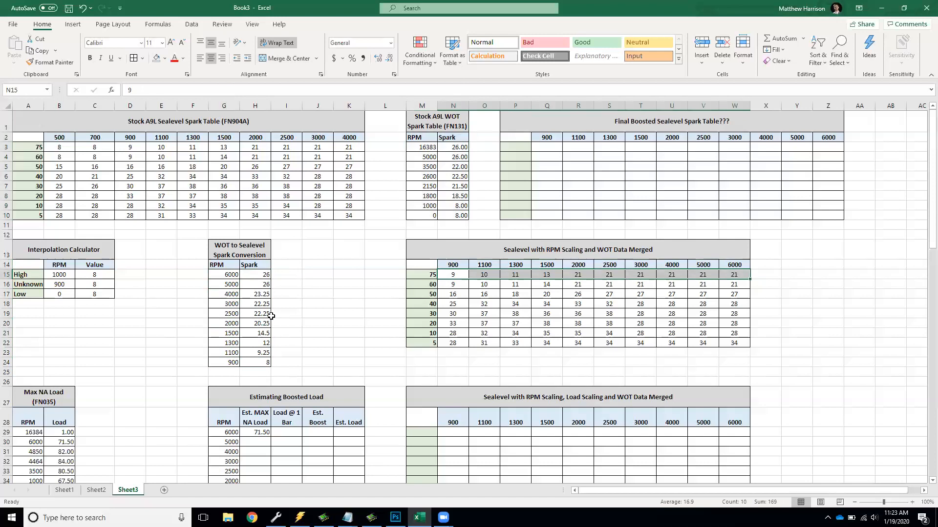
scroll(271, 316, "down", 1)
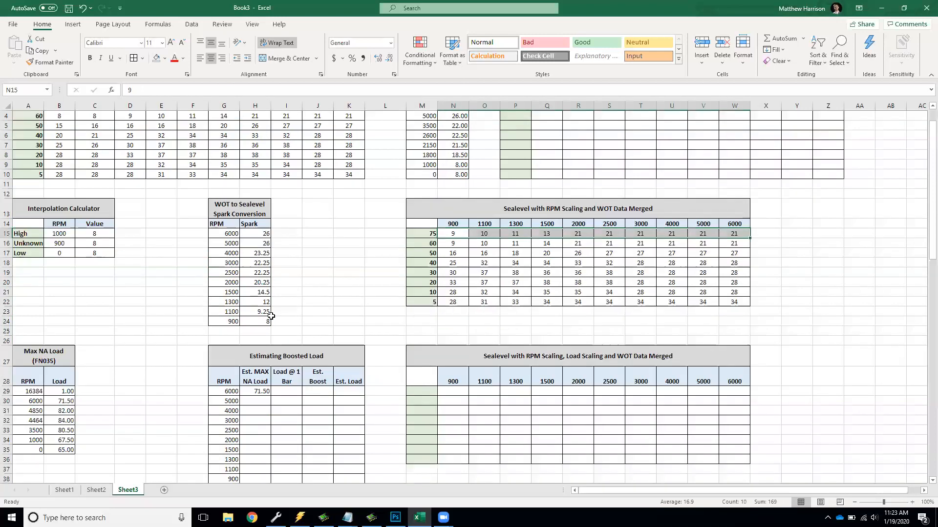
key("alt+Tab")
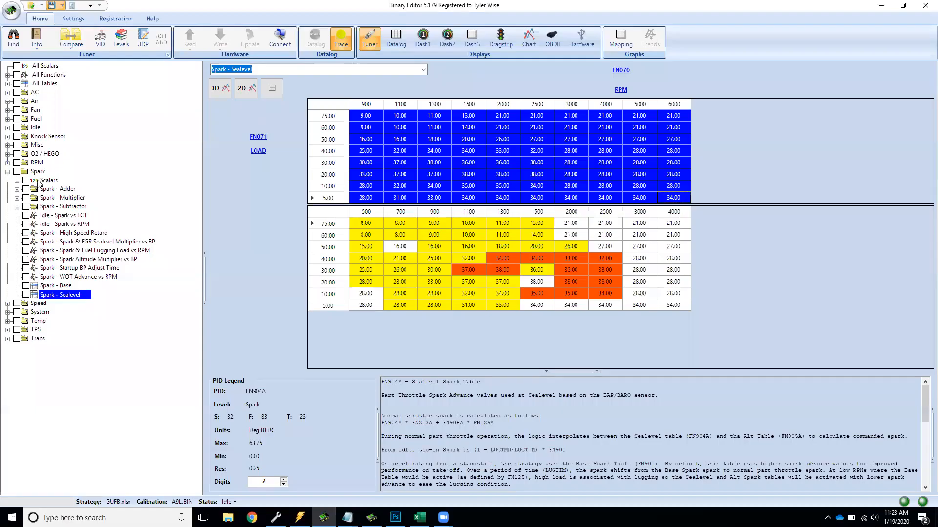
left_click(8, 172)
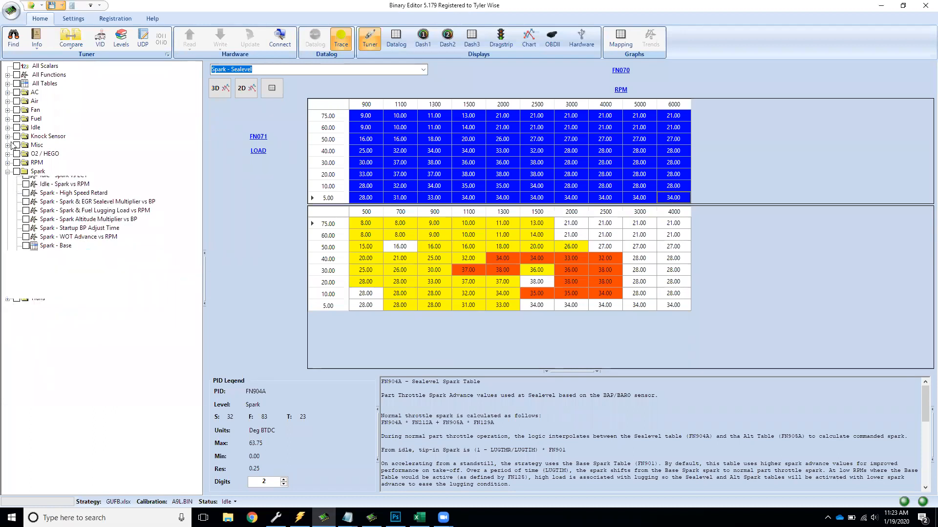
left_click(7, 101)
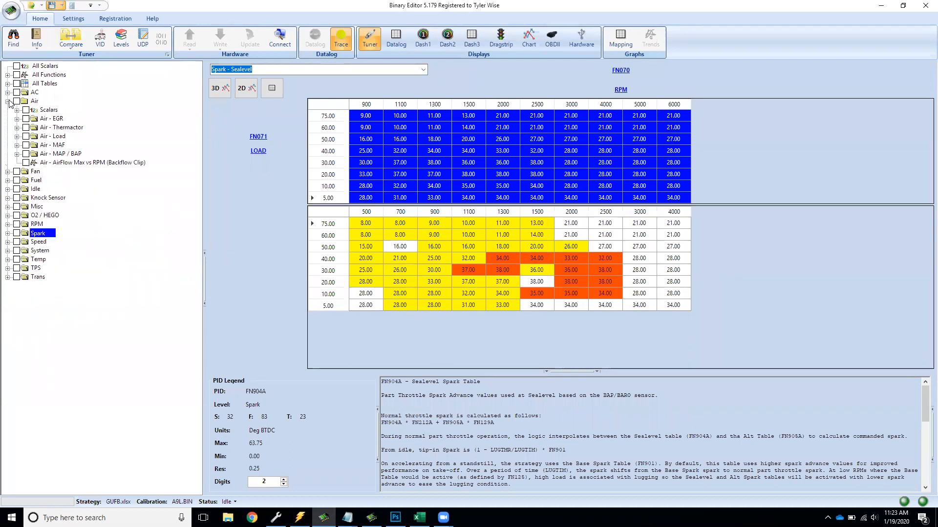
left_click(17, 136)
left_click(86, 155)
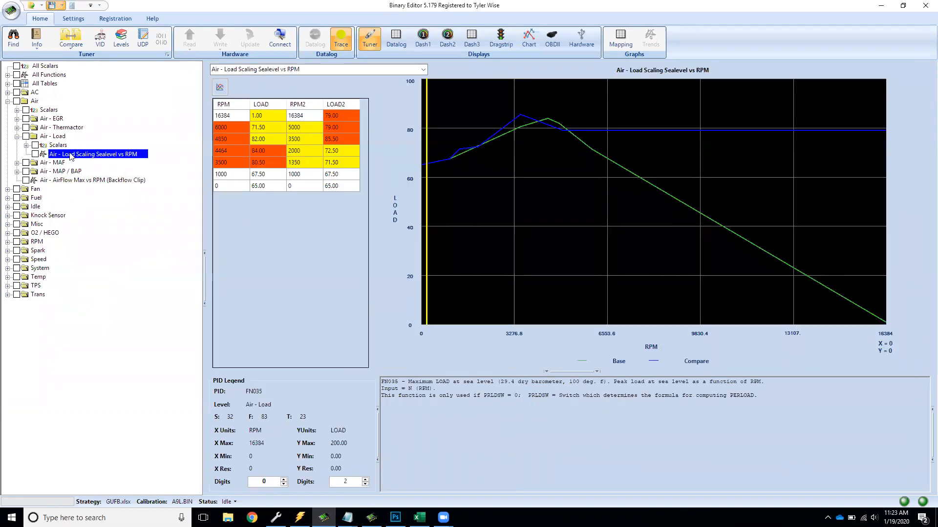
Step: Examine the base RPM and load values of the sealevel load scaling function against its comparison columns
left_click_drag(241, 117, 274, 192)
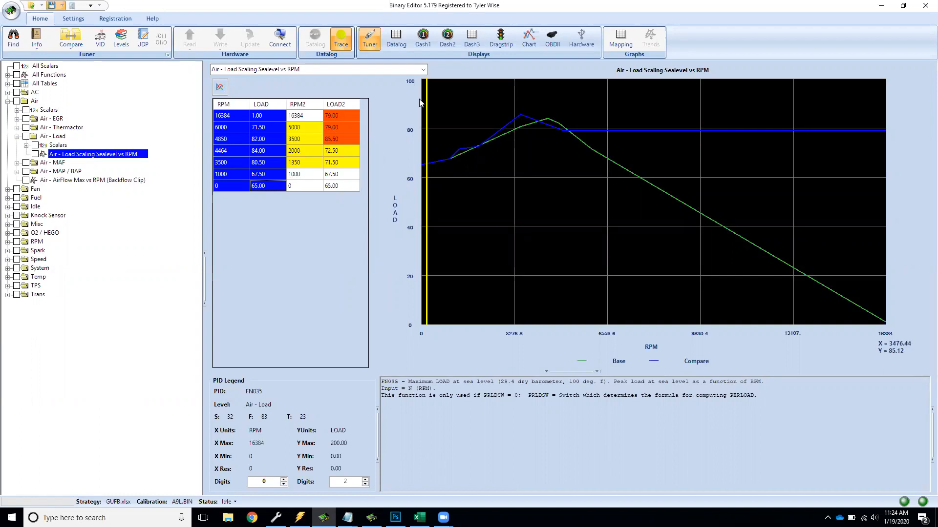
left_click(229, 139)
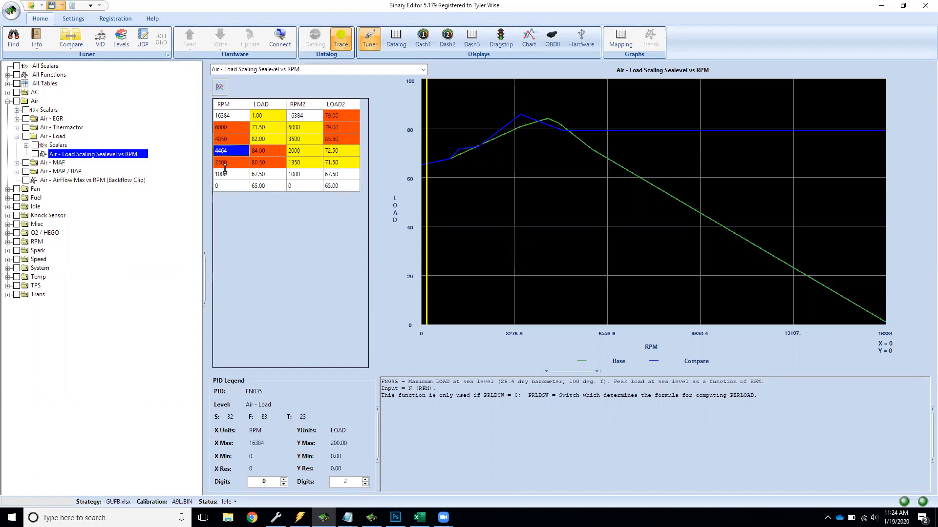
left_click_drag(238, 151, 263, 153)
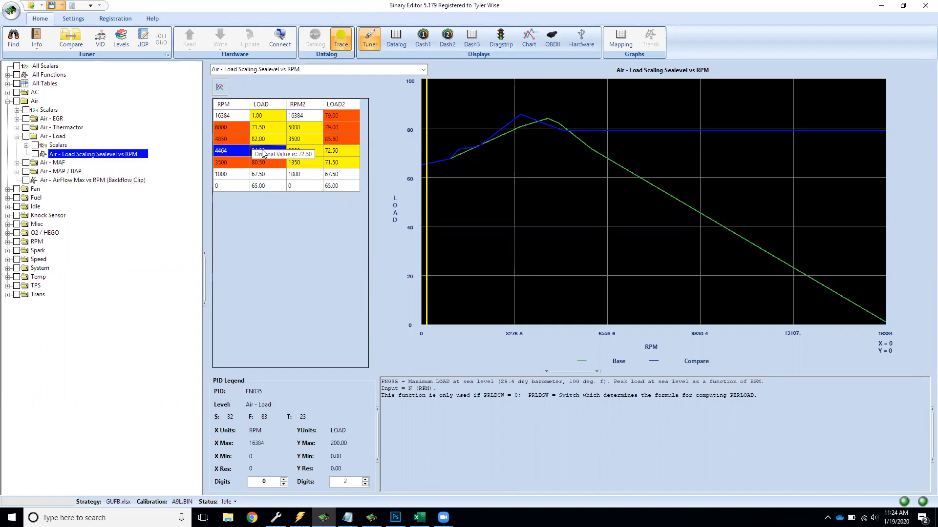
left_click_drag(266, 118, 267, 175)
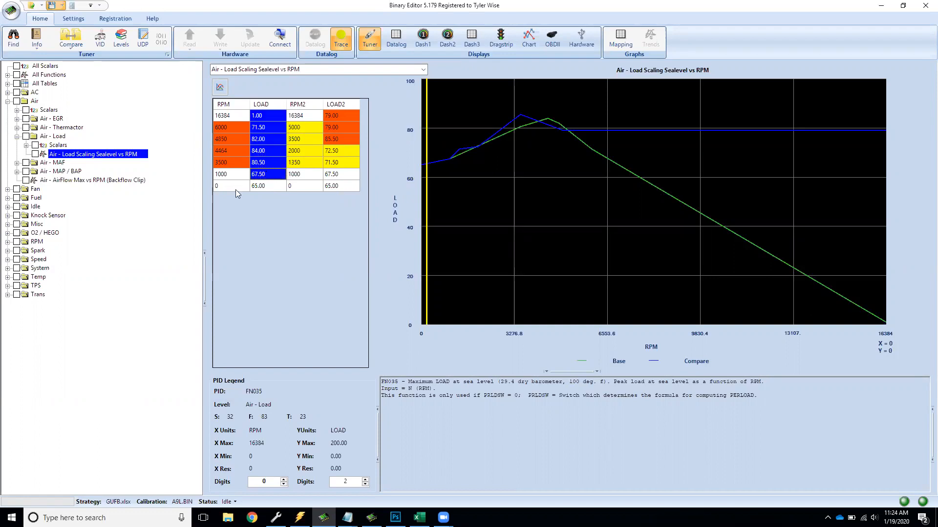
left_click(236, 190, "shift")
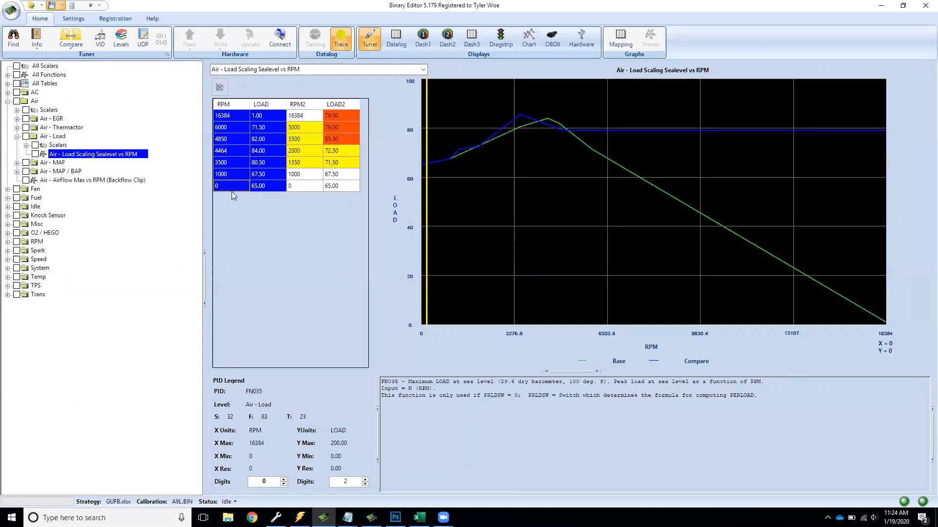
left_click_drag(305, 186, 356, 118)
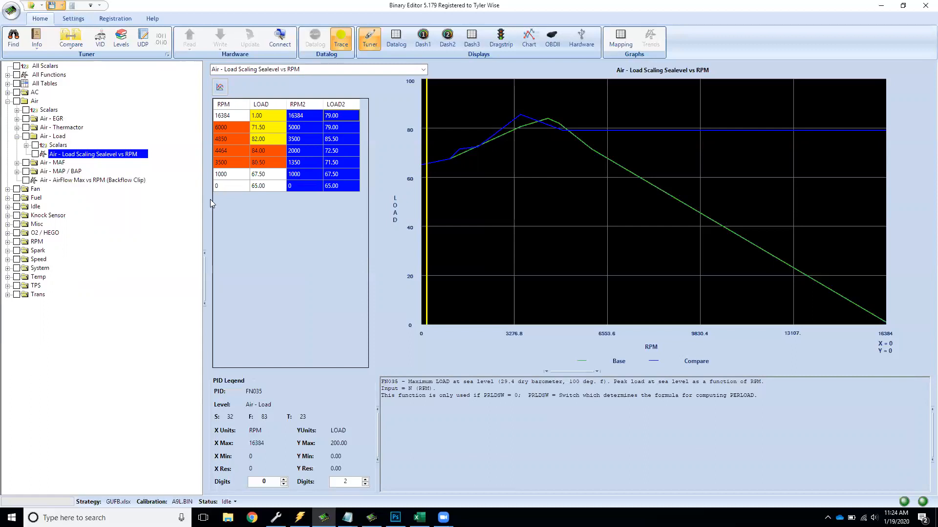
left_click_drag(269, 185, 214, 107)
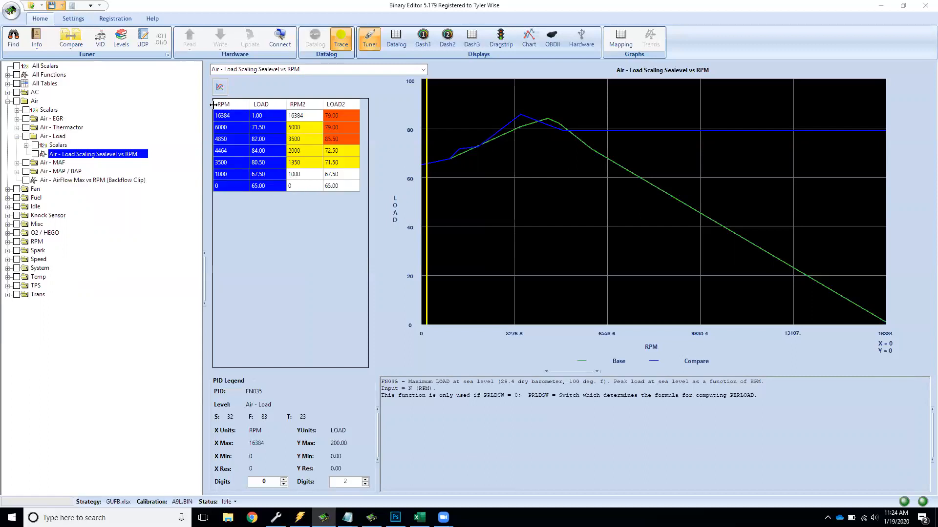
Step: Switch back to Excel and compare the Max NA Load (FN035) values with the merged sealevel table's 75 load row
key("alt+Tab")
left_click_drag(30, 391, 57, 452)
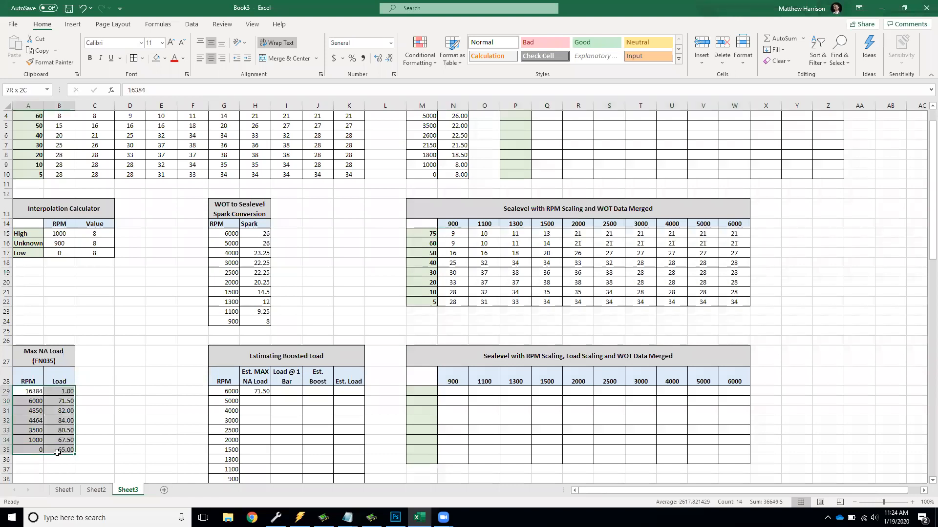
left_click(51, 408)
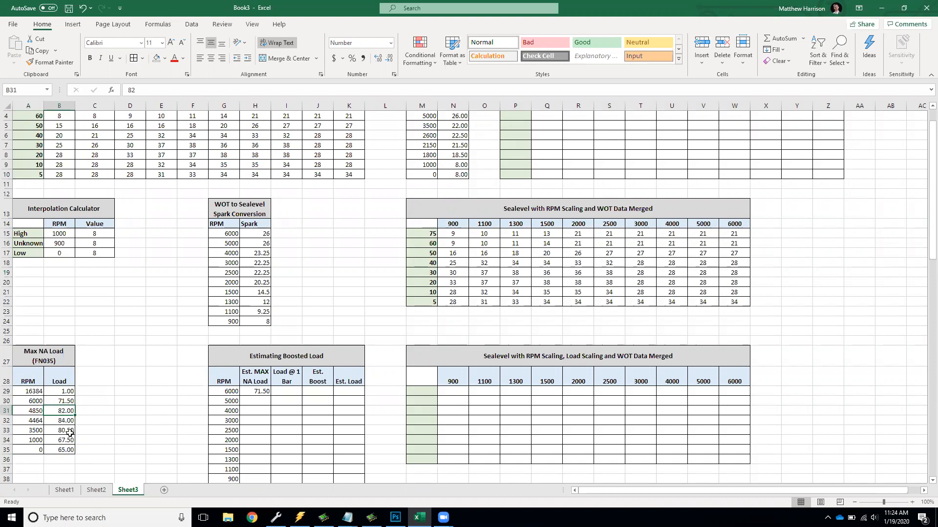
left_click_drag(446, 237, 747, 235)
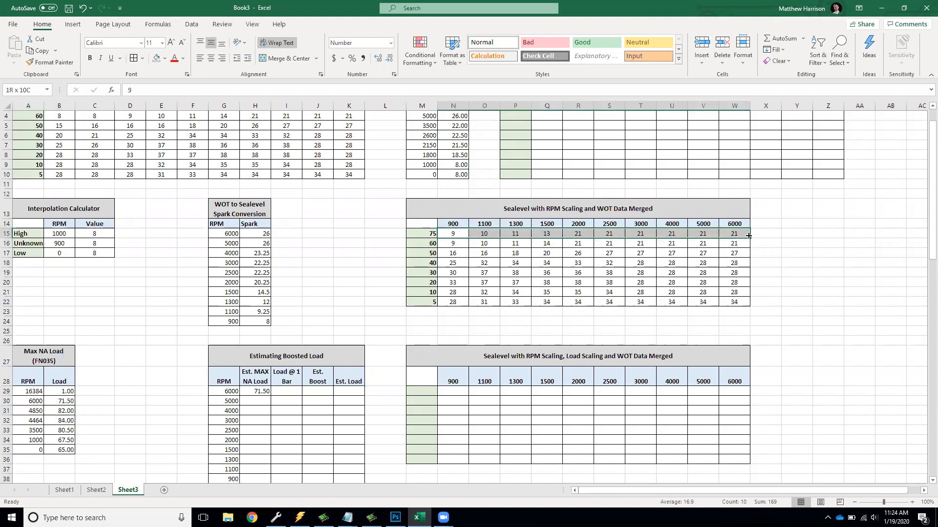
left_click(422, 232)
left_click_drag(63, 430, 67, 412)
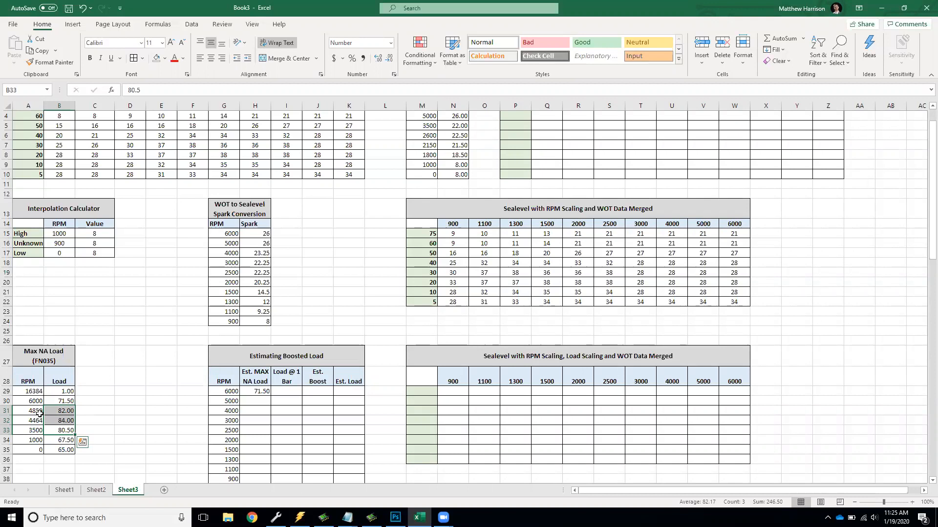
Step: Set the merged table's 75 load row spark to 22.25 at 3000 RPM, 23.25 at 4000, and 26 at both 5000 and 6000
left_click(645, 234)
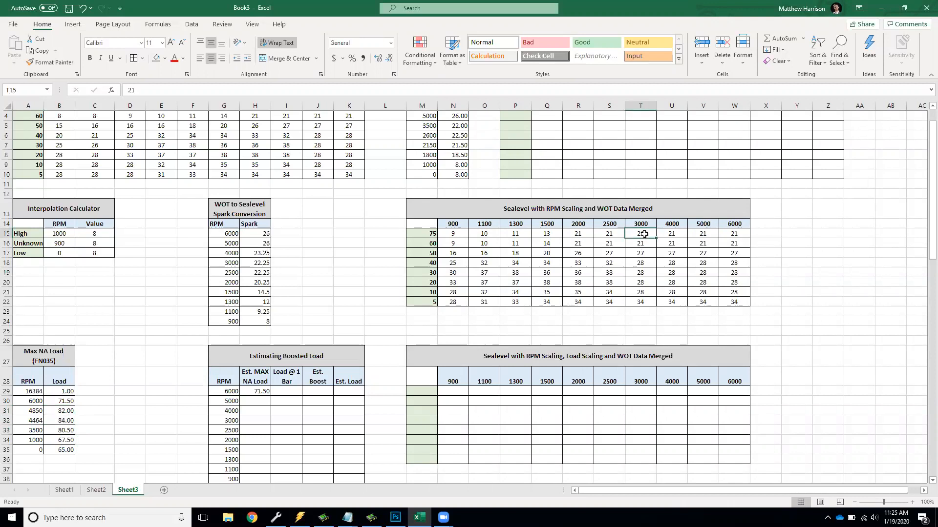
key("shift+Right")
key("shift+Right")
left_click(644, 234)
type("22.25")
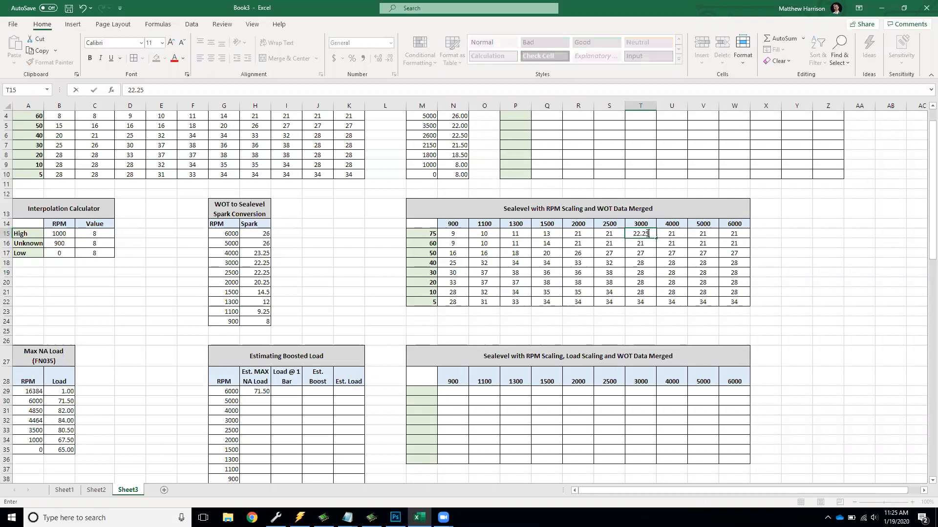
key("Tab")
type("23.25")
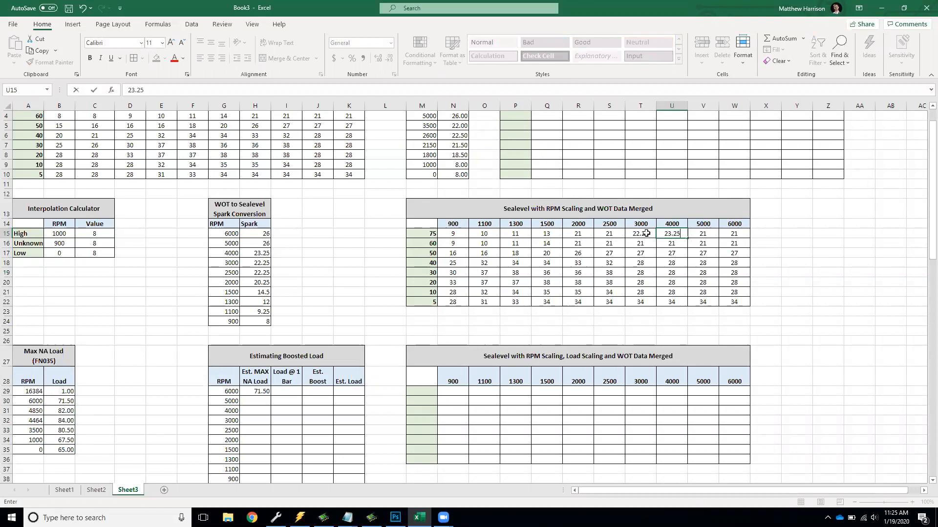
key("Tab")
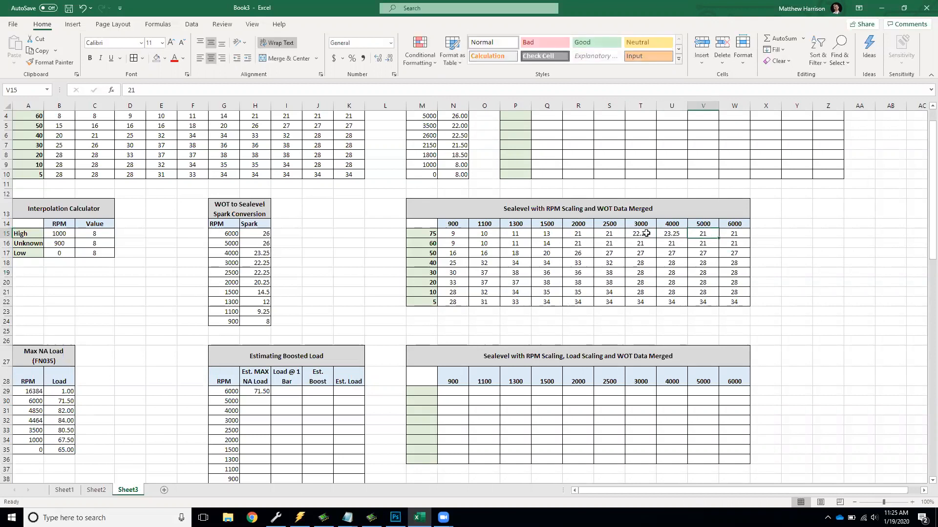
type("26")
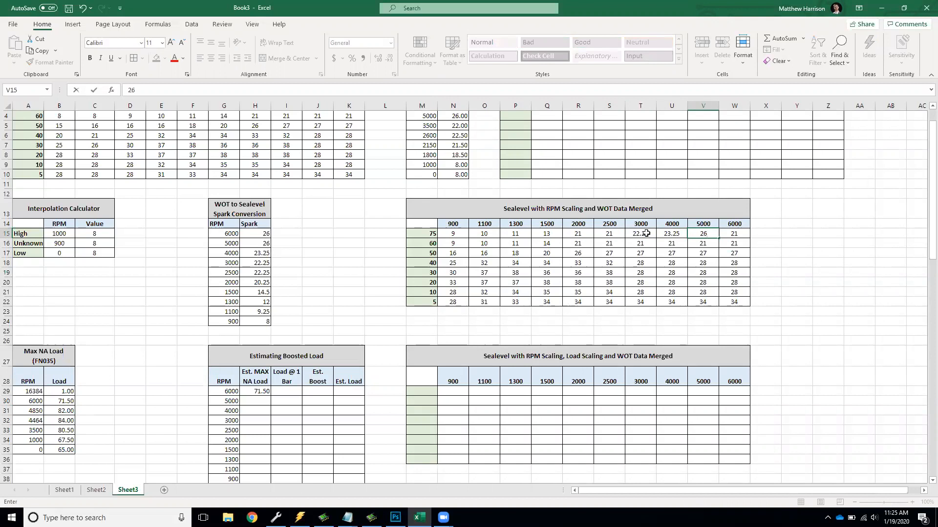
key("Tab")
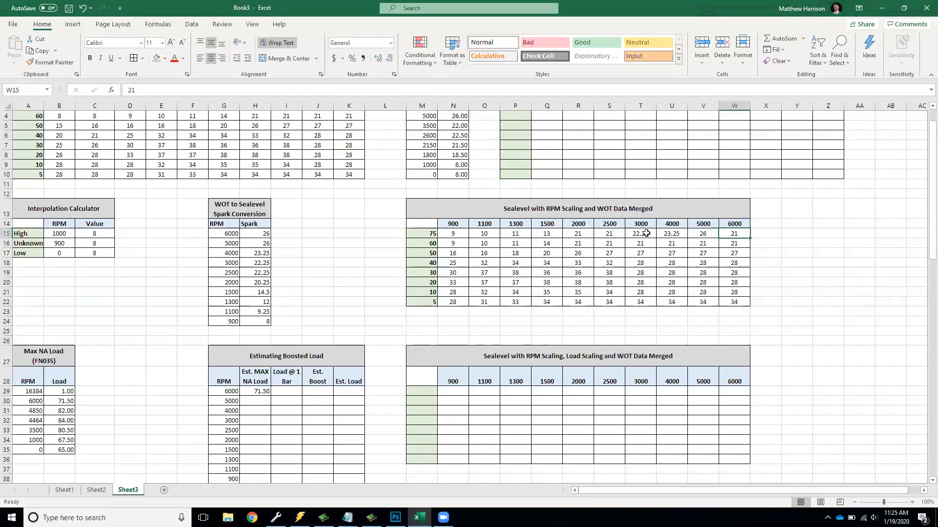
type("26")
key("Return")
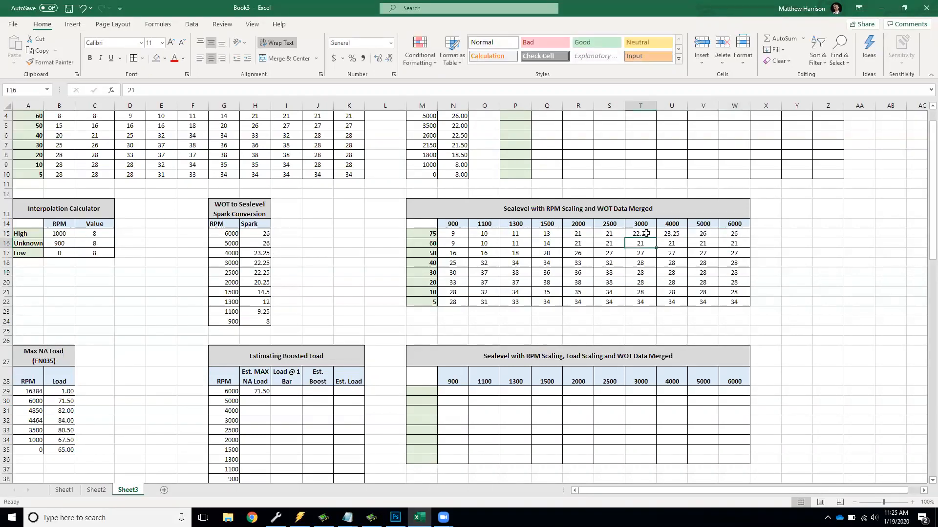
Step: Compare the merged table's 75 load spark at 5000 and 6000 RPM with the stock WOT spark for 5000 RPM
key("Up")
key("Right")
key("Right")
key("Right")
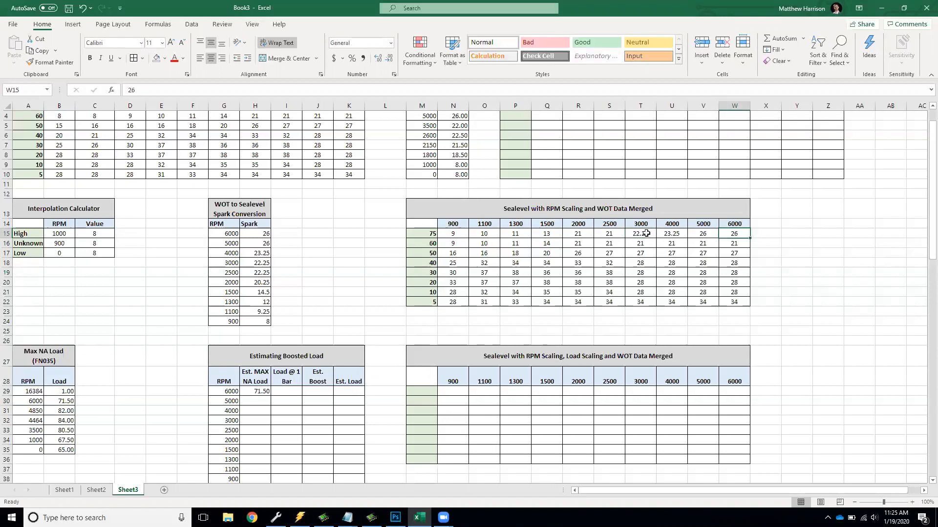
left_click(456, 116)
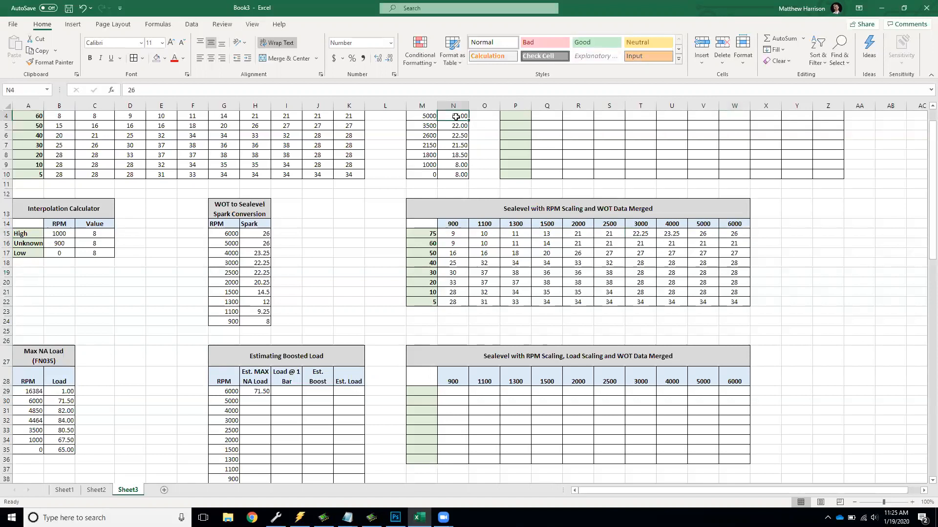
left_click_drag(740, 233, 712, 233)
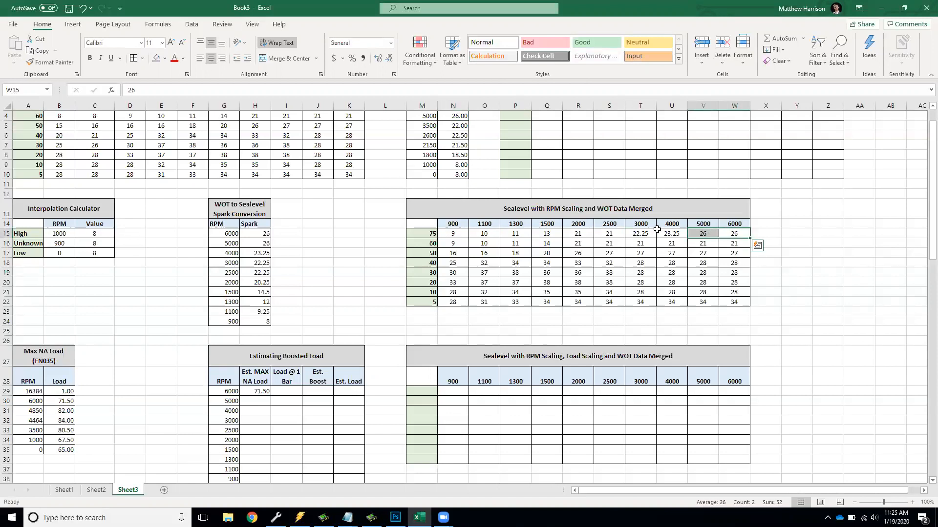
Step: Set the merged table's 75 load spark at 2500 RPM to 22.25
left_click(618, 236)
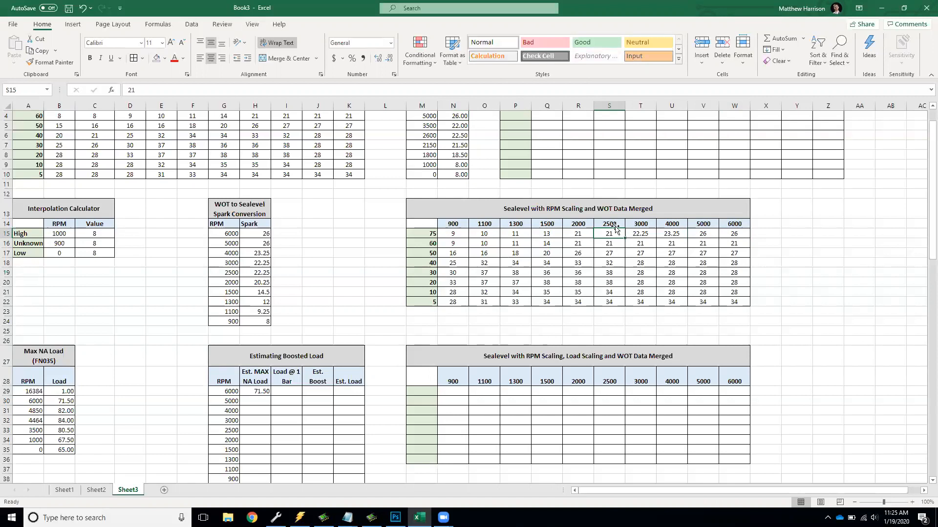
type("22.25")
key("Return")
key("Up")
key("Left")
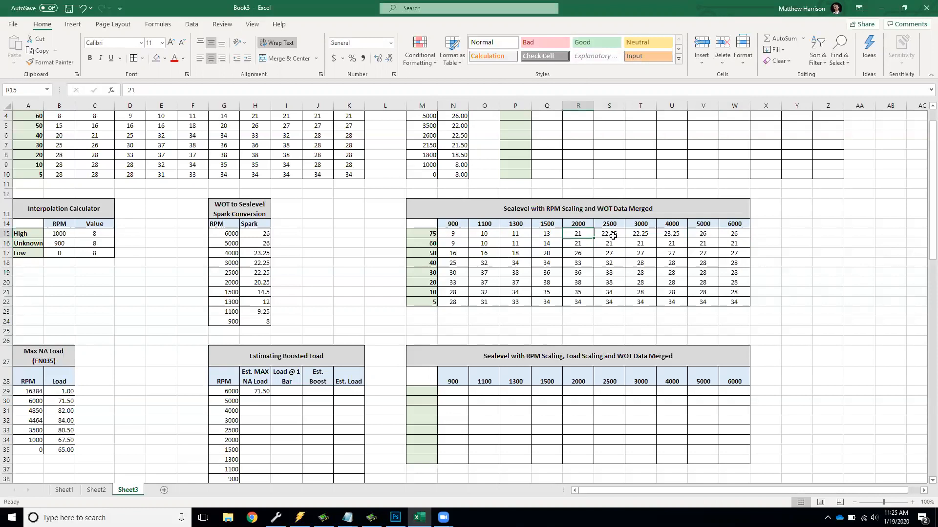
Step: Examine the merged table's 60 load row across all RPM columns from 900 to 6000
key("Down")
key("Left")
key("Left")
key("Left")
key("Left")
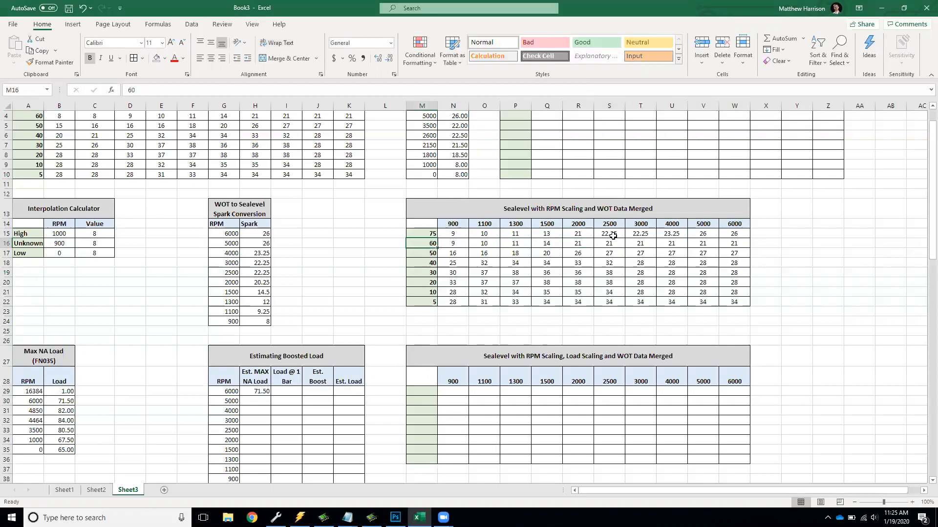
key("shift+Right")
key("shift+Right")
key("shift+Right")
key("shift+Right")
key("shift+Right")
key("shift+Right")
key("shift+Right")
key("shift+Right")
key("shift+Right")
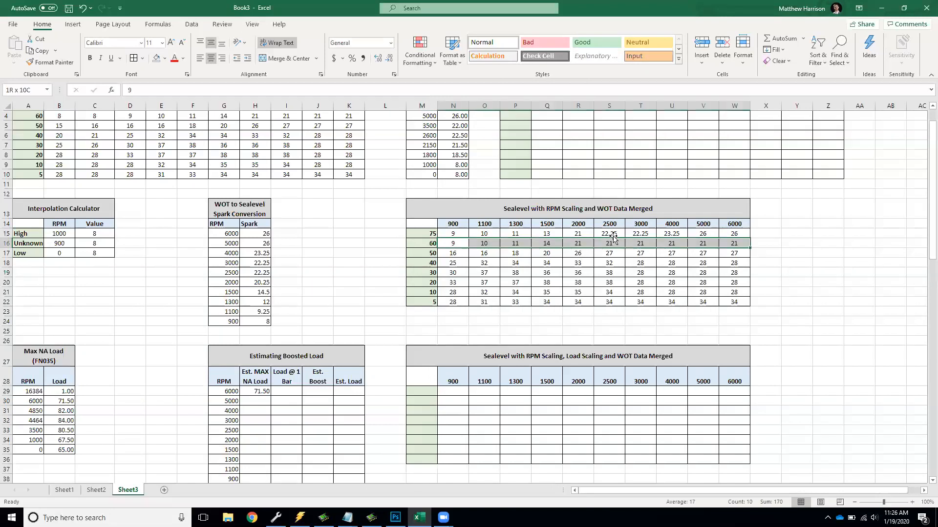
Step: Compare the merged table's 75 load spark from 2000 down to 900 RPM with the WOT to Sealevel Spark Conversion values
key("Up")
key("Right")
key("Right")
key("Right")
key("Right")
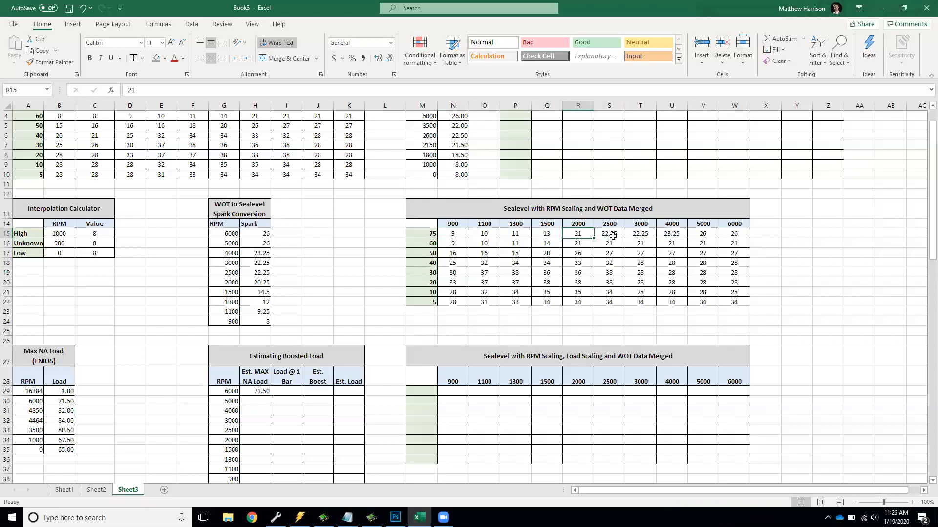
key("Left")
key("Left")
key("Left")
key("Left")
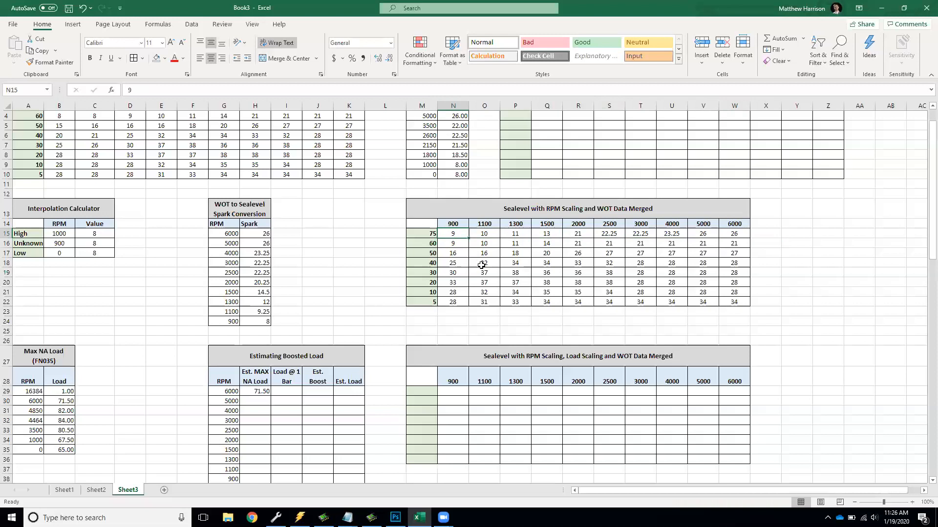
left_click_drag(459, 233, 262, 318)
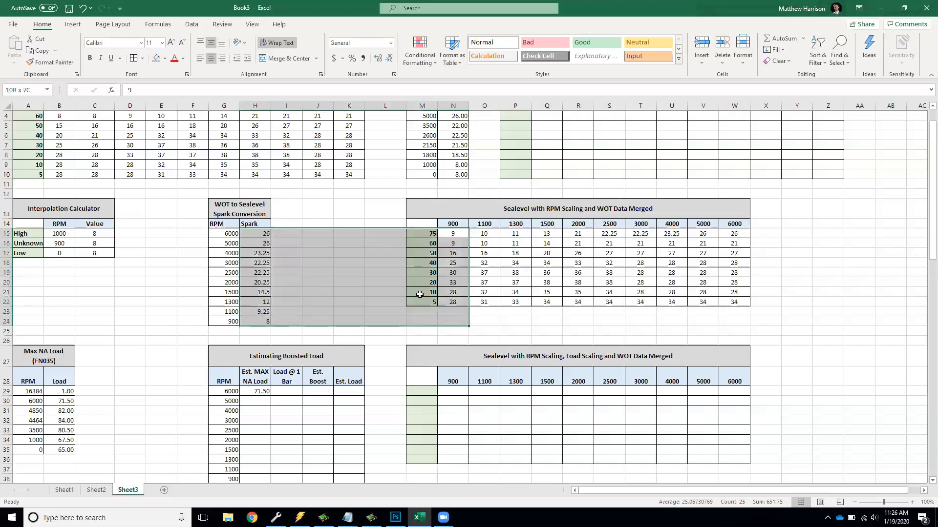
left_click_drag(420, 295, 446, 299)
left_click(259, 320)
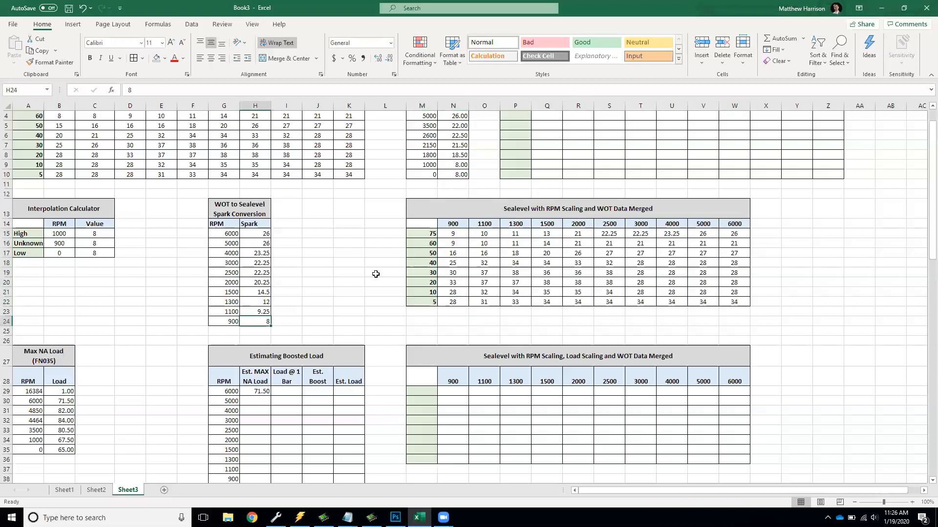
Step: Set the merged table's 75 load spark to 8, 9.25, 12, 14.5 and 20.25 for 900, 1100, 1300, 1500 and 2000 RPM
left_click(456, 233)
type("8")
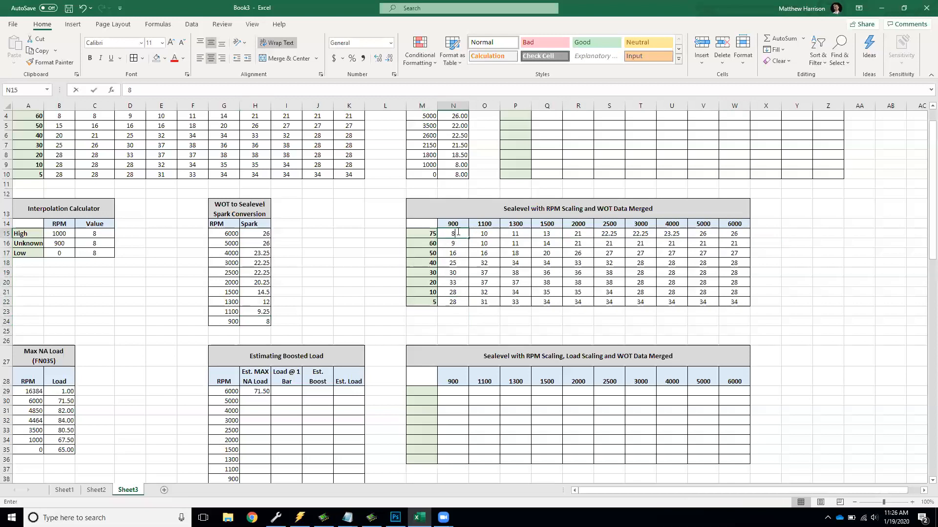
key("Tab")
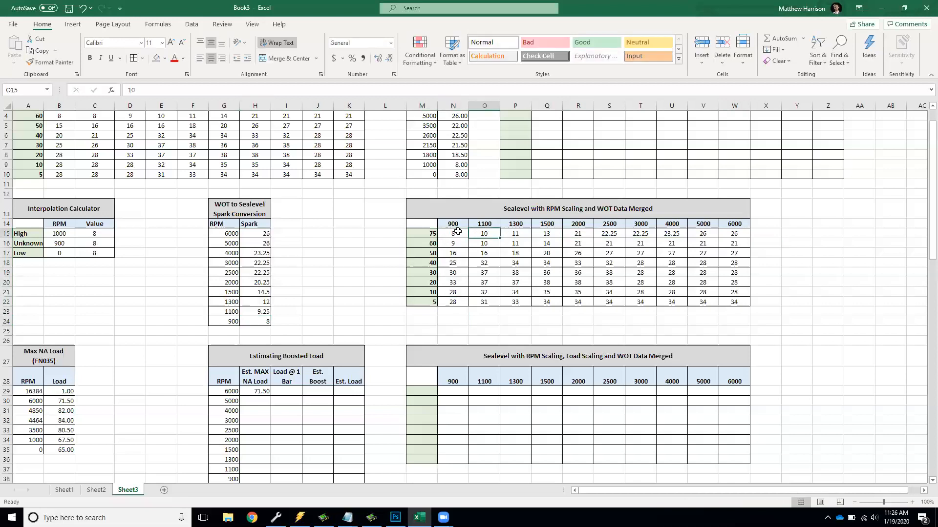
type("9.25")
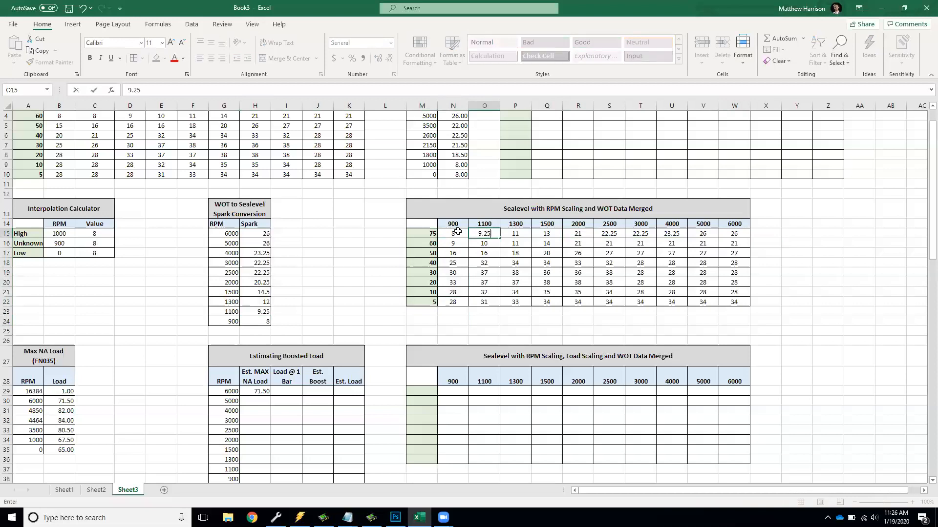
key("Tab")
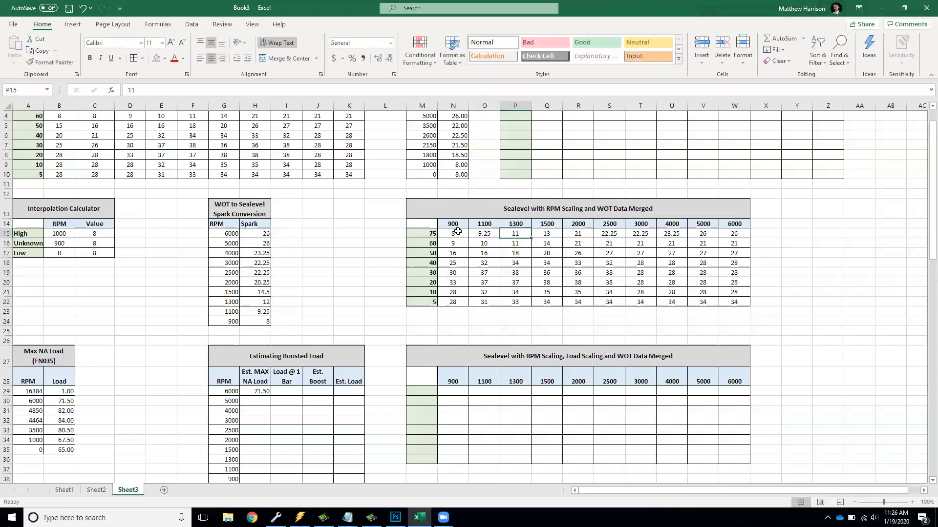
type("12")
key("Tab")
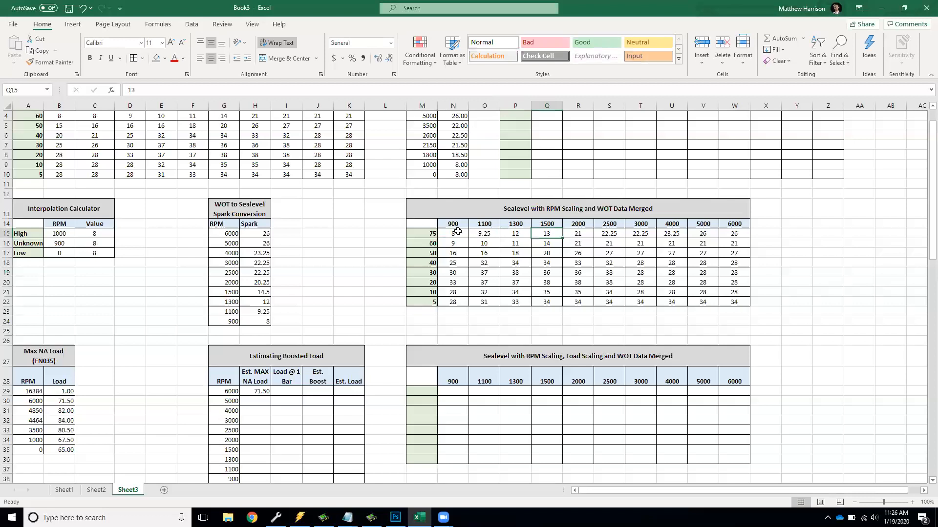
type("14.5")
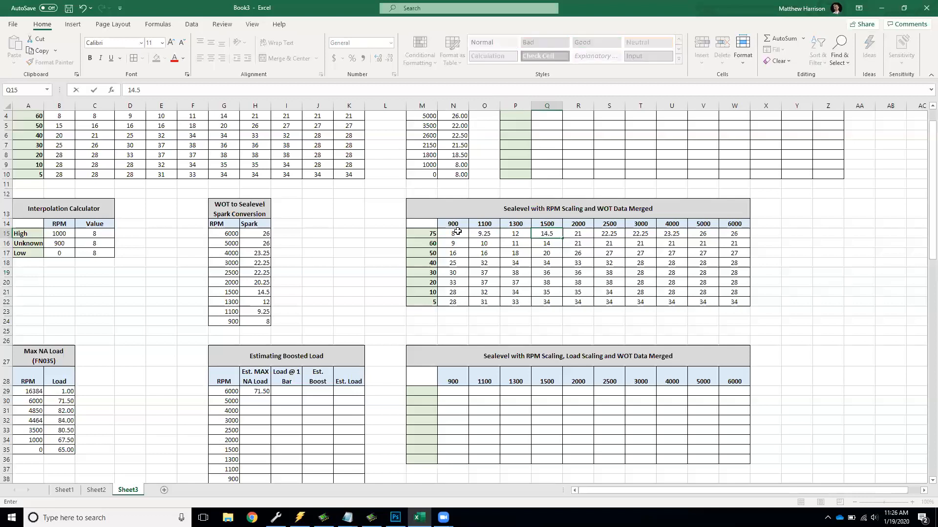
key("Tab")
type("20.25")
left_click(457, 231)
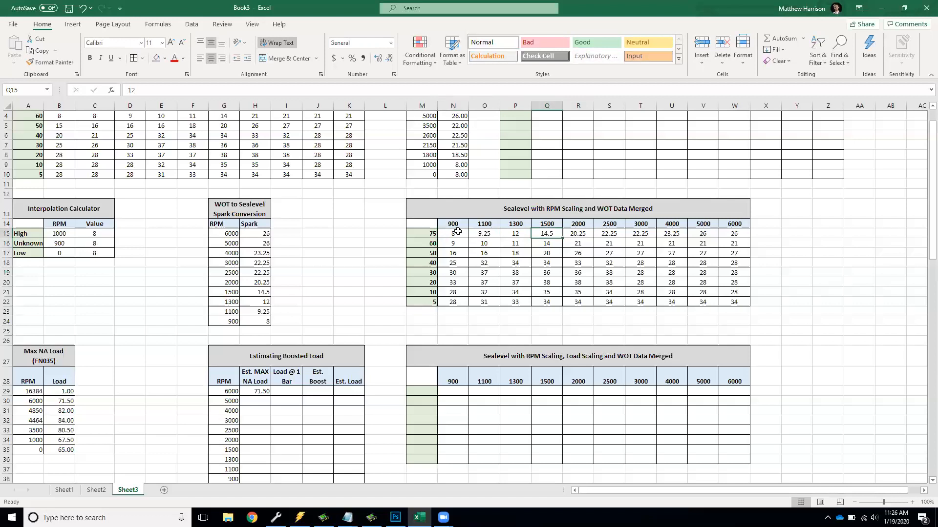
Step: Examine the merged table's 1500 RPM column from 20 load up to 75 load
left_click(551, 282)
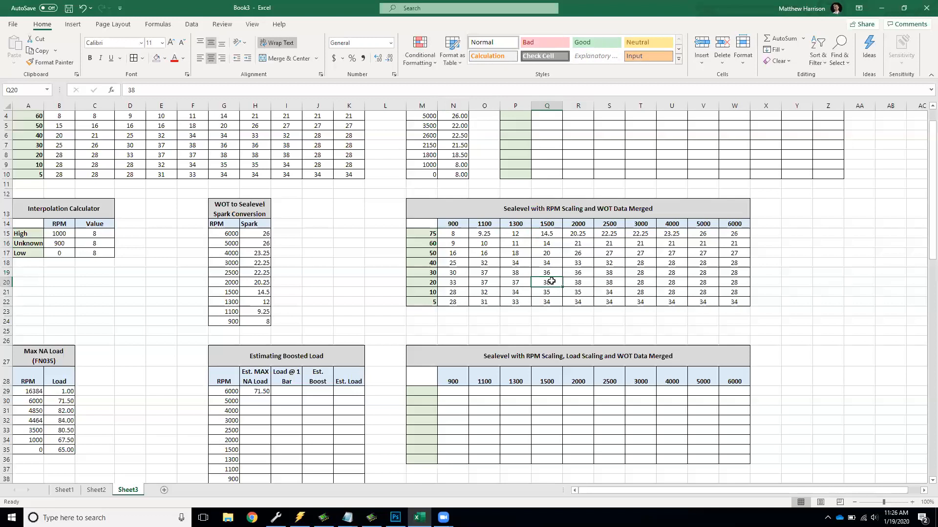
key("shift+Up")
key("shift+Up")
key("shift+Up")
key("shift+Up")
key("shift+Up")
key("shift+Down")
key("shift+Down")
key("shift+Down")
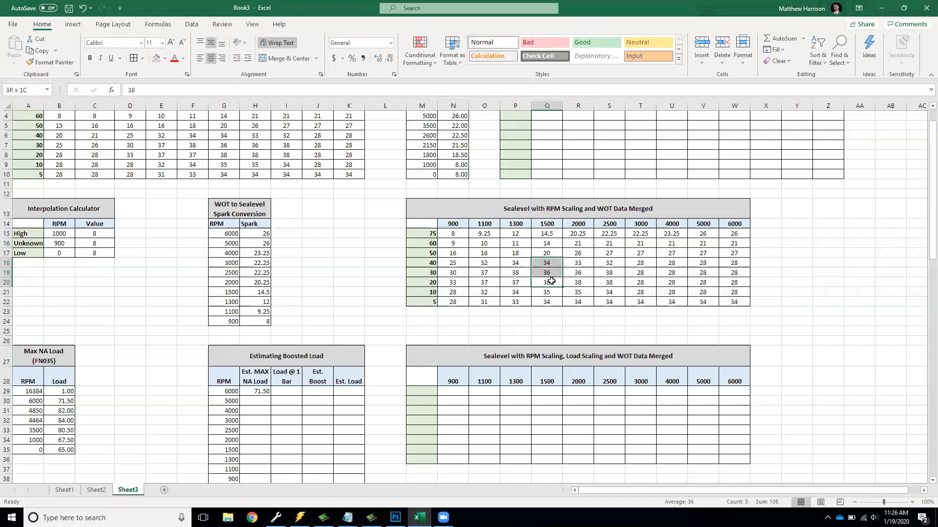
key("shift+Up")
key("shift+Up")
key("shift+Up")
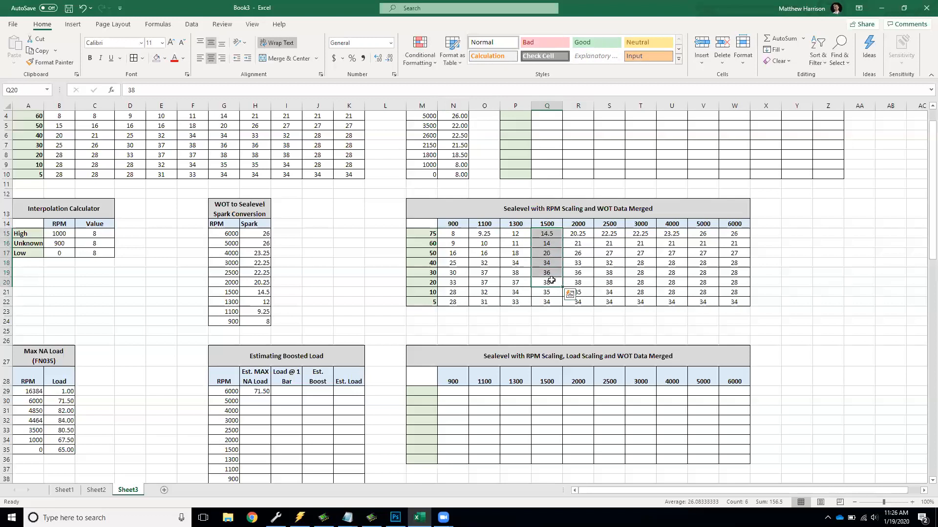
Step: Set the merged table's 60 load spark to 12 at 1300 RPM and 14.5 at 1500 RPM
left_click(550, 243)
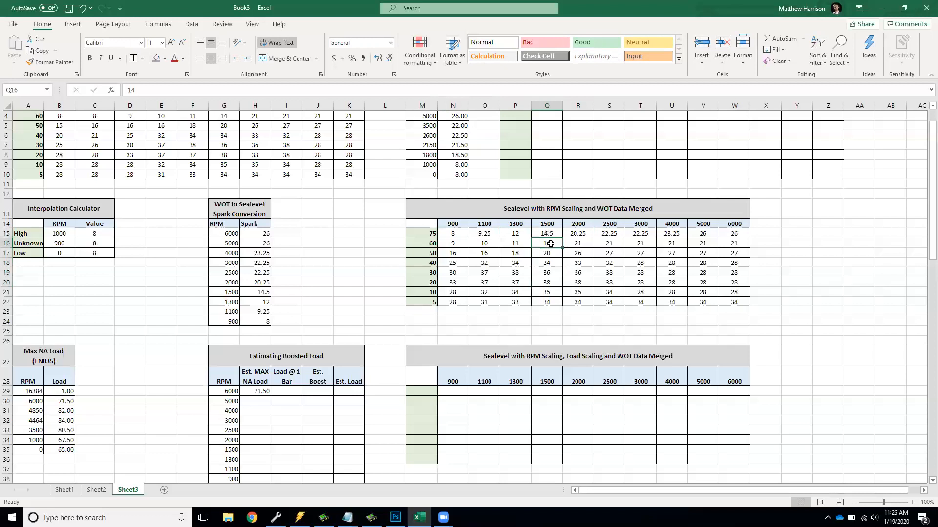
key("shift+Left")
key("shift+Right")
key("Left")
key("Down")
key("Up")
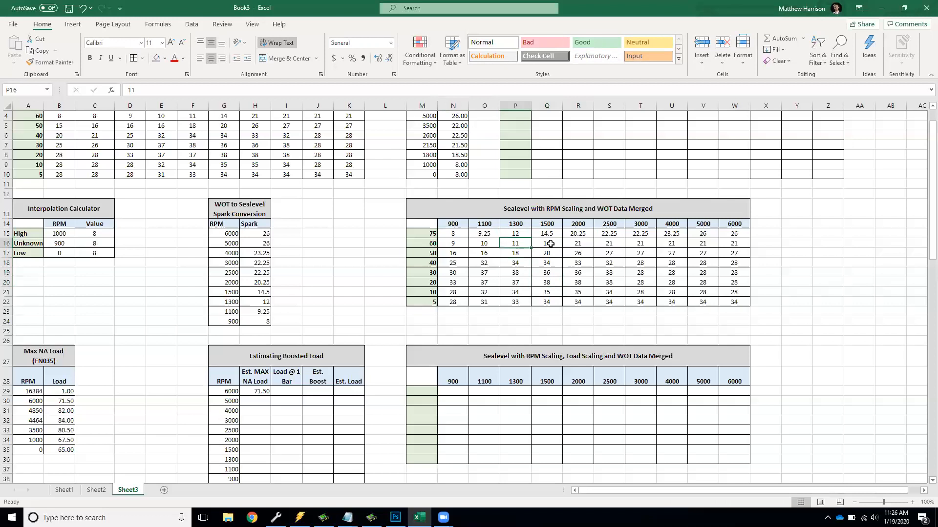
key("Down")
key("Up")
type("12")
key("Return")
key("Up")
key("Right")
type("14.5")
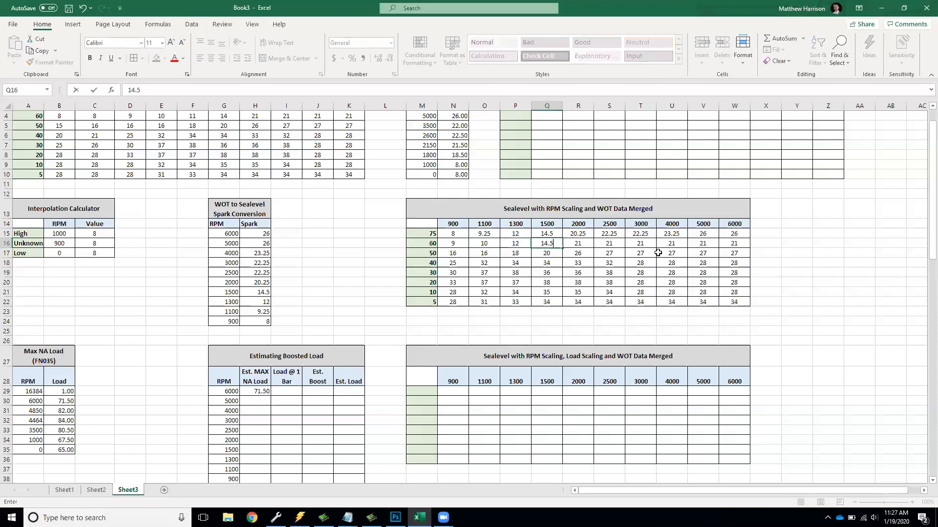
key("Return")
key("Up")
Step: Compare the merged table's 60 load spark from 2000 to 5000 RPM with the adjacent loads, checking 75 to 50 load at 3000 RPM
key("Right")
key("Right")
key("Right")
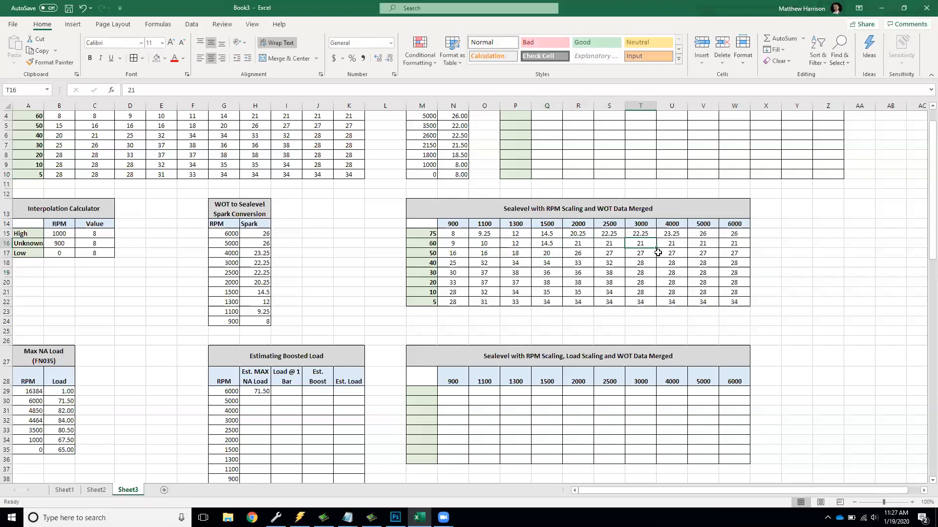
key("Right")
key("Right")
key("Left")
key("Left")
key("Left")
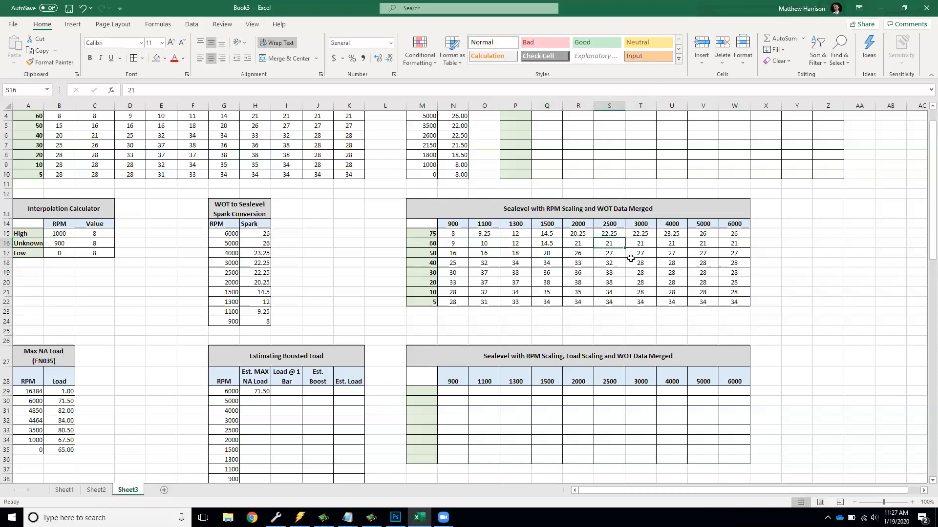
key("Right")
key("Up")
key("shift+Down")
key("shift+Up")
key("shift+Down")
key("shift+Down")
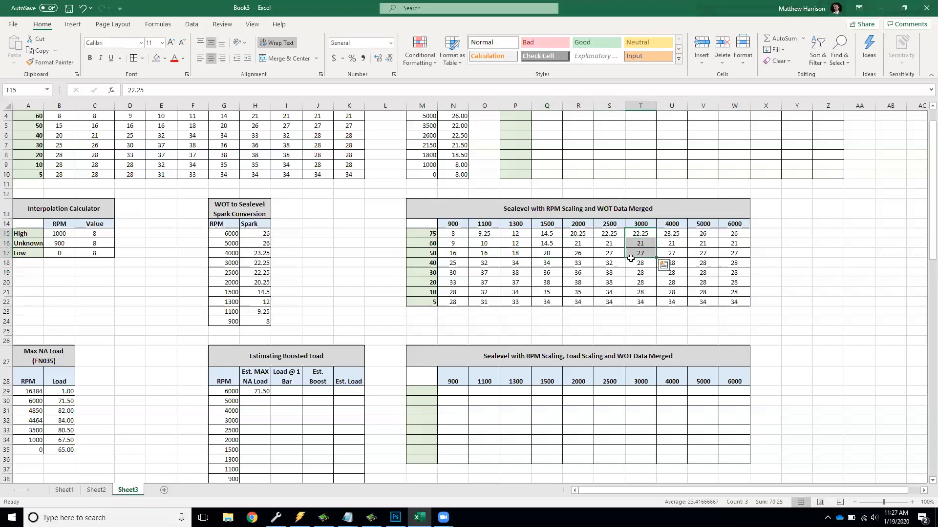
Step: Compare the merged table's 75, 60 and 50 load spark values across 4000 to 6000 RPM
key("Down")
key("Right")
key("Down")
key("shift+Up")
key("shift+Up")
key("shift+Right")
key("shift+Right")
key("shift+Left")
key("shift+Left")
key("Right")
key("Up")
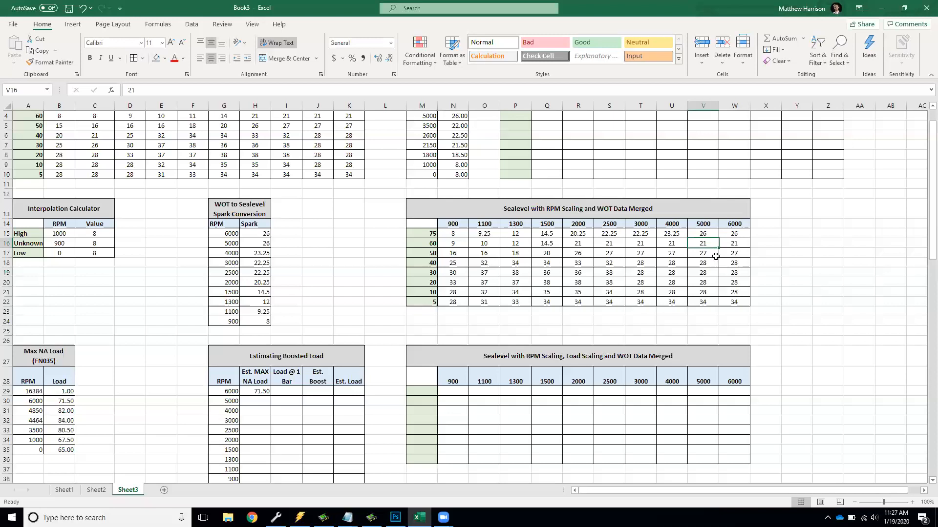
Step: Set the merged table's 60 load spark to 26.5 at both 5000 and 6000 RPM
left_click(709, 233)
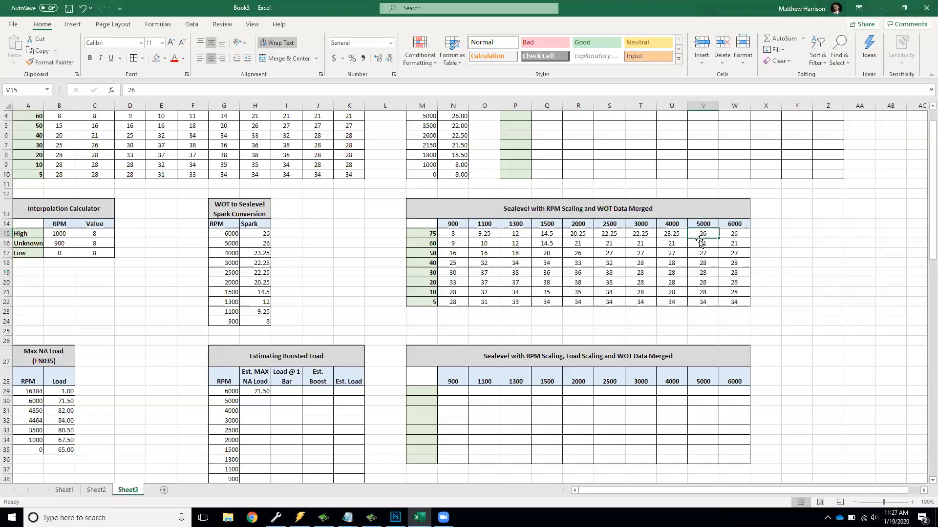
left_click(706, 252)
left_click(707, 235)
left_click(710, 244)
type("26.5")
key("Right")
type("26.5")
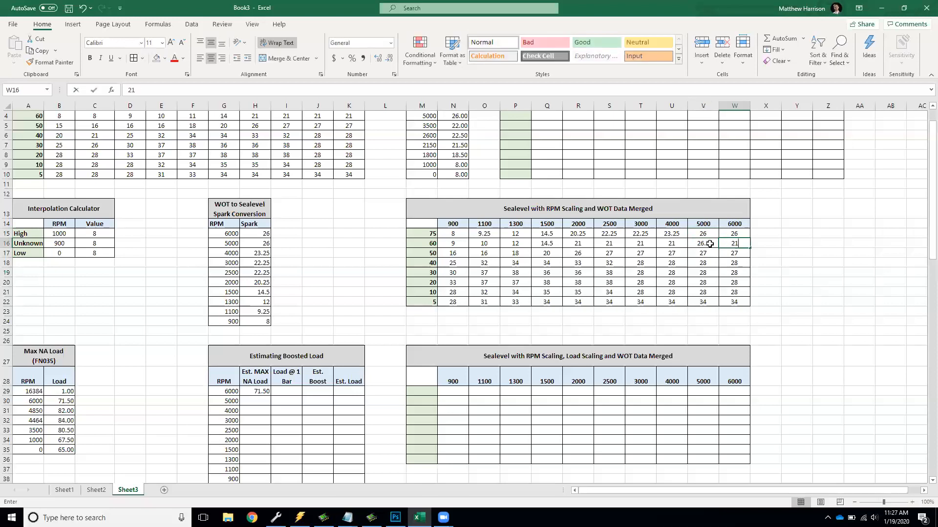
key("Left")
Step: Set the merged table's 60 load spark to 25 at 4000 RPM, 24 at 3000 and 2500 RPM, and 23 at 2000 RPM
key("Left")
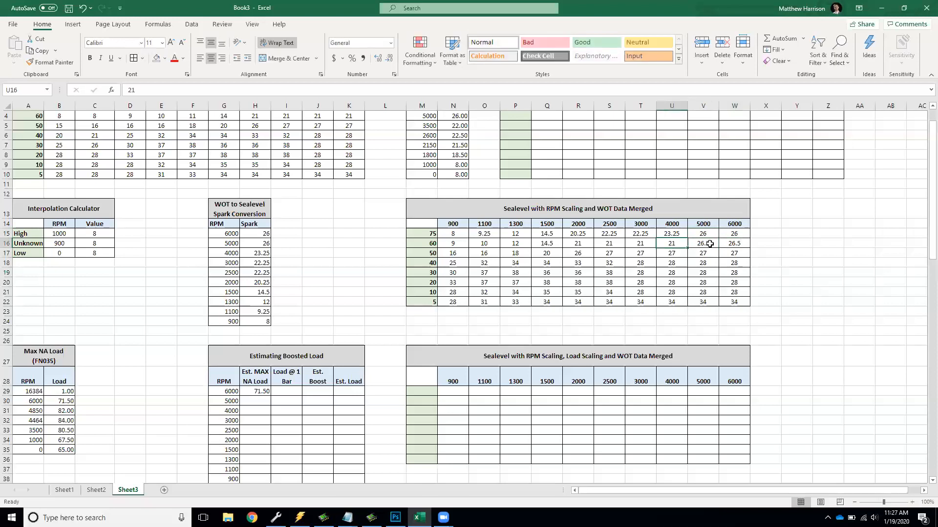
type("15")
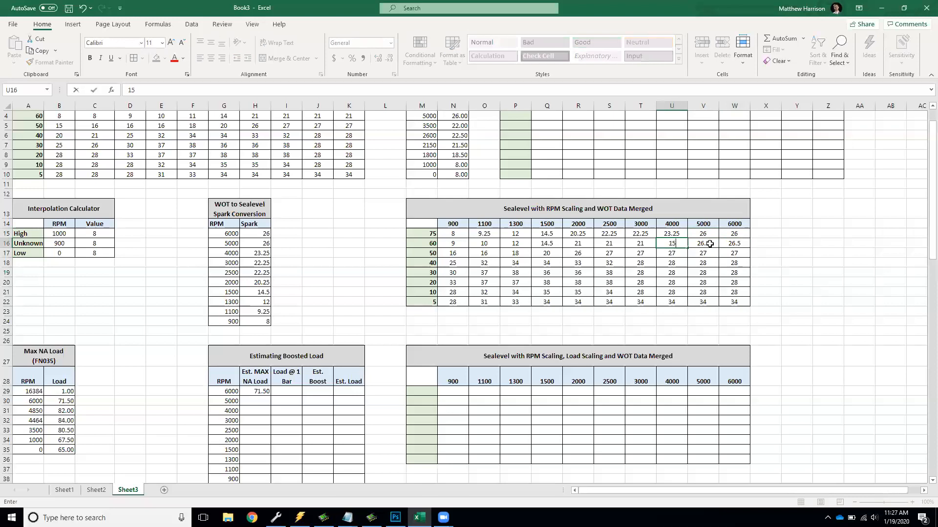
key("BackSpace")
key("BackSpace")
type("25")
key("Left")
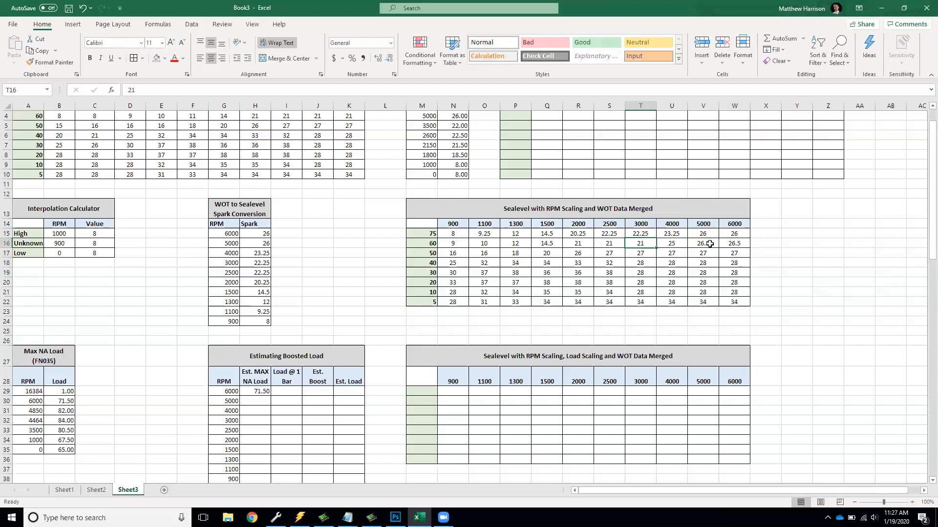
type("24")
key("Left")
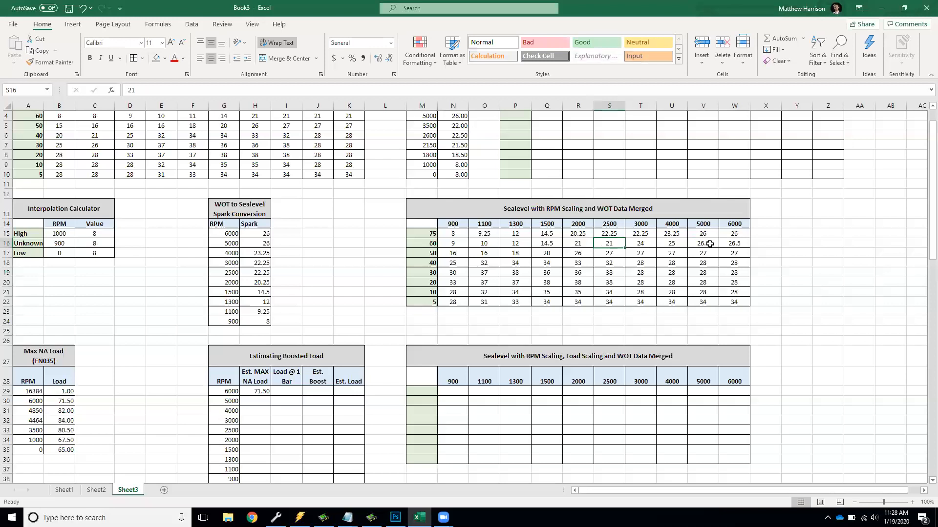
type("24")
key("Left")
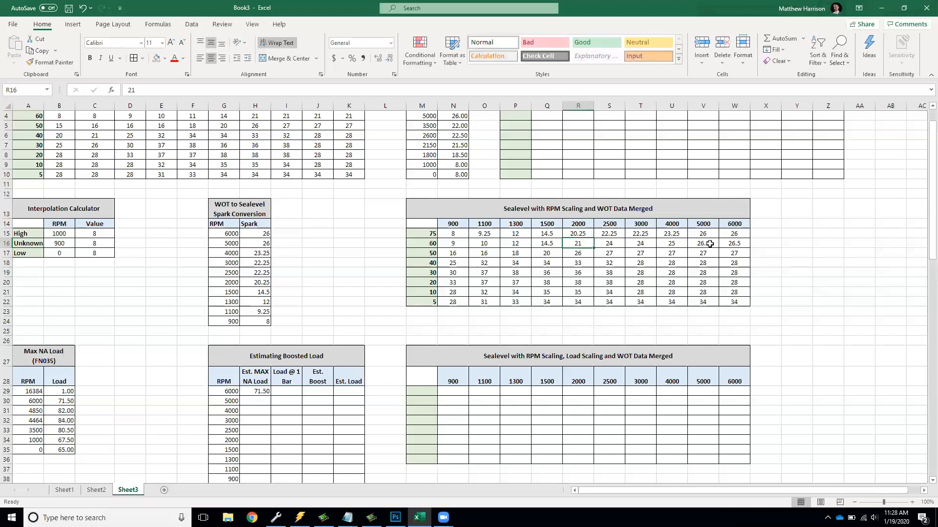
type("23")
key("Left")
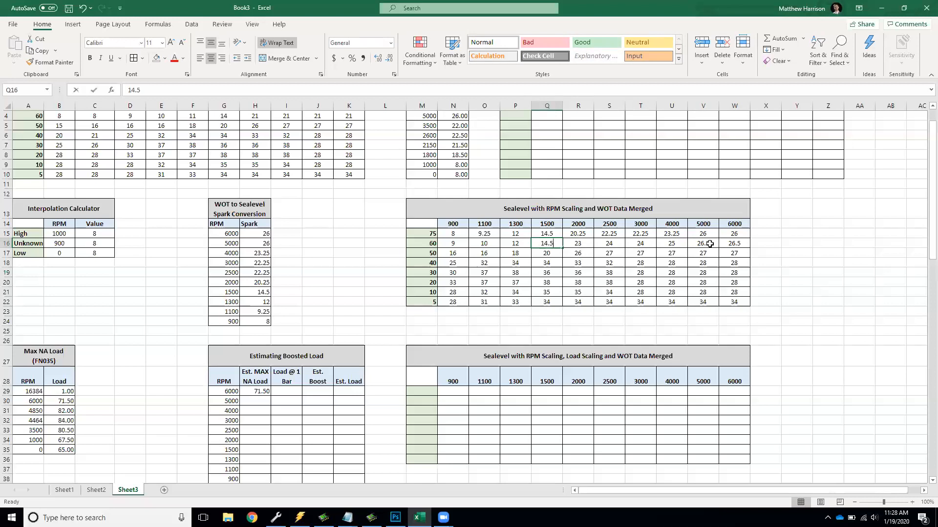
Step: Set the merged table's 60 load spark to 17 at 1500 RPM, 15 at 1300 RPM and 12 at 1100 RPM
type("17")
key("Left")
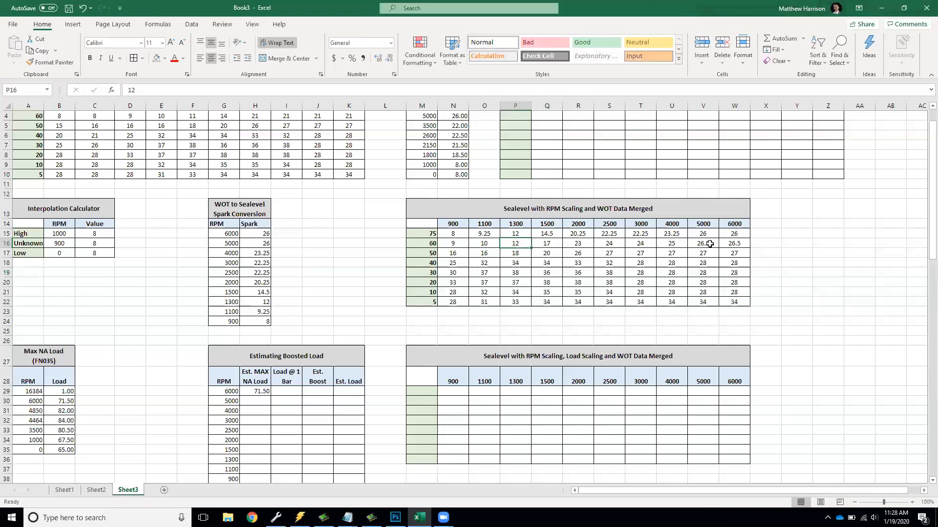
type("15")
key("ctrl+Return")
key("Left")
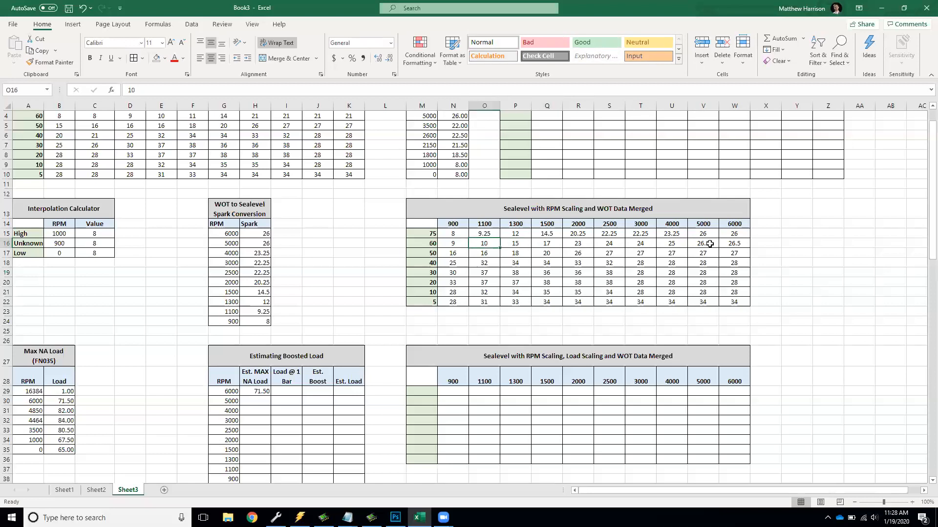
type("12")
key("Left")
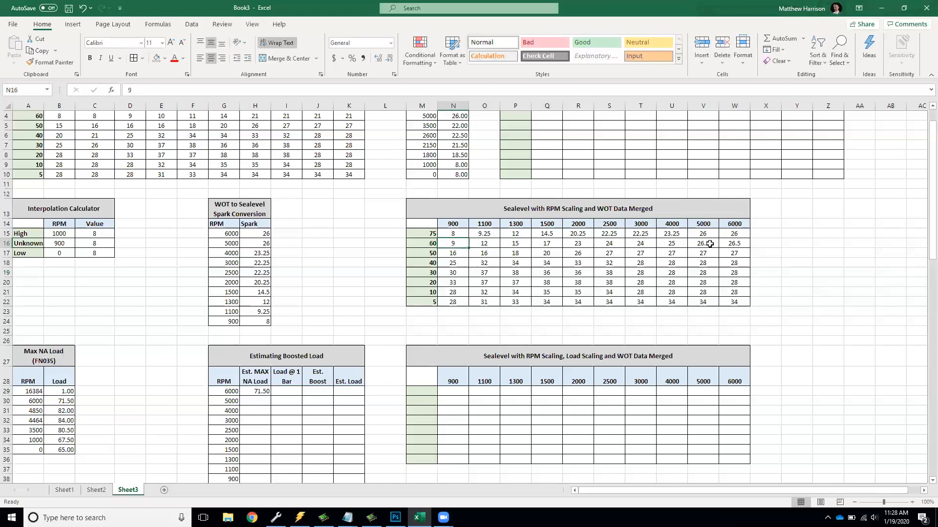
Step: Set the merged table's 60 load spark at 900 RPM to 11
type("12")
key("Return")
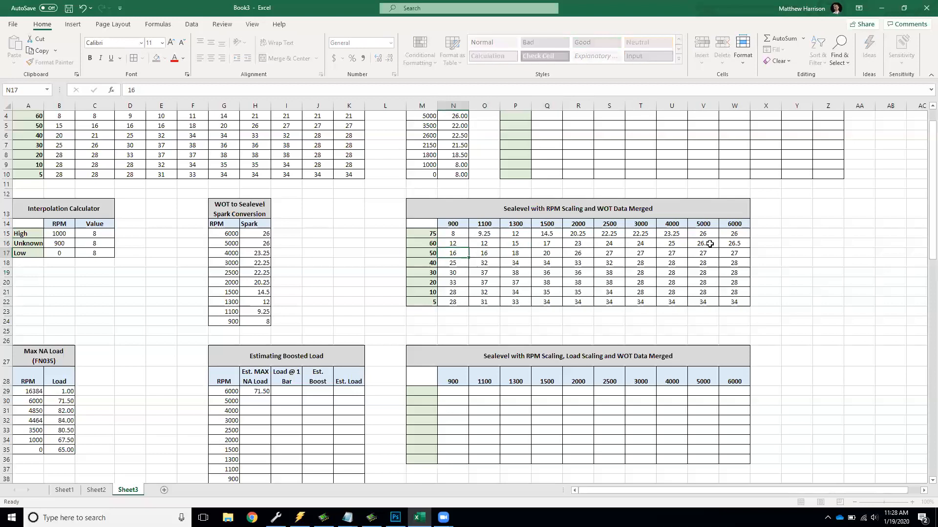
key("Up")
key("Right")
key("Left")
type("11")
key("Return")
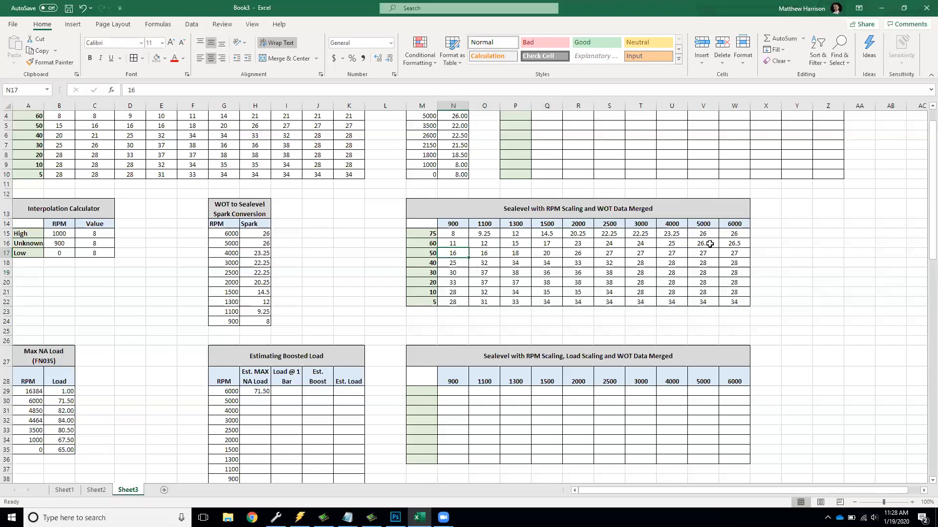
Step: Review the merged table's load axis against the stock A9L sealevel (FN904A) and WOT (FN131) spark tables
left_click(428, 233)
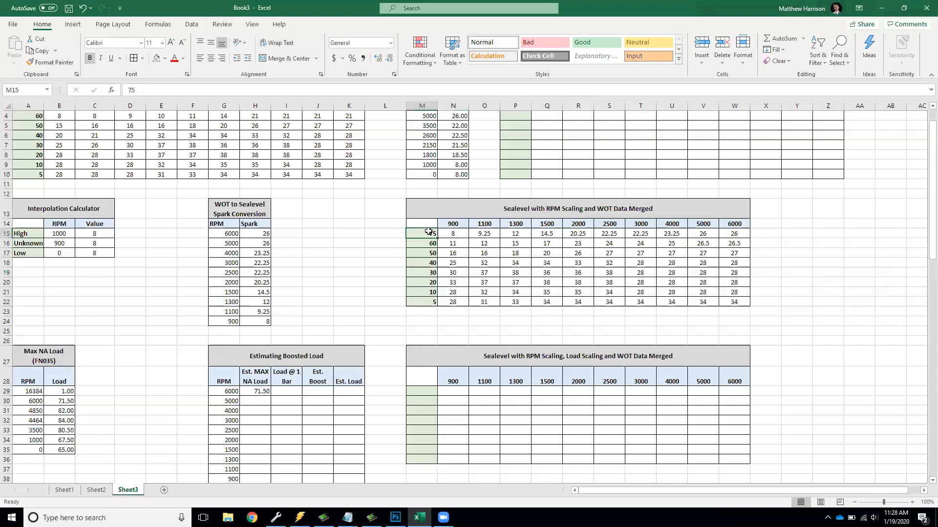
scroll(513, 176, "up", 1)
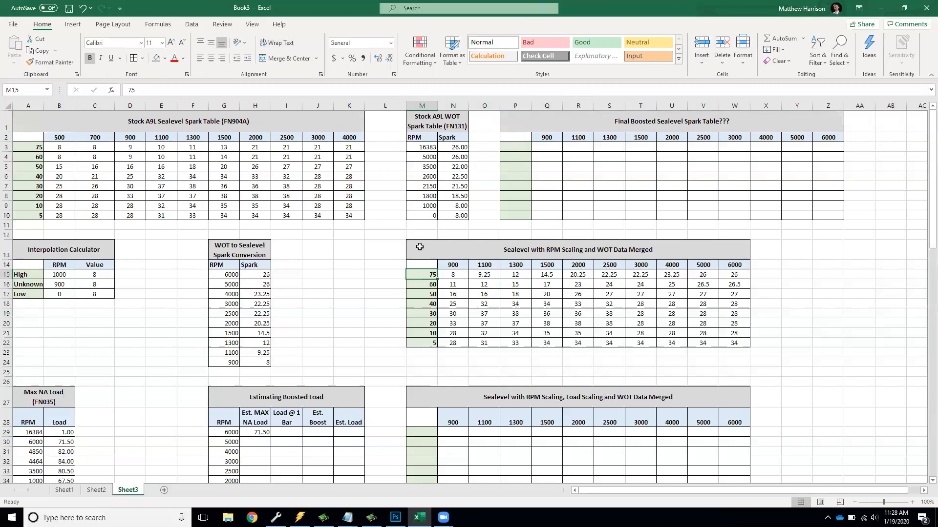
left_click_drag(462, 215, 158, 98)
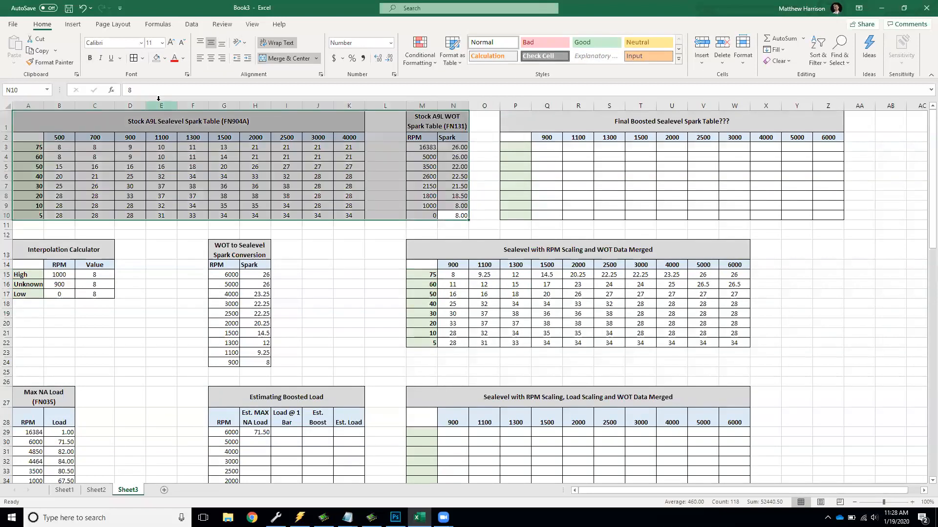
left_click_drag(454, 128, 455, 216)
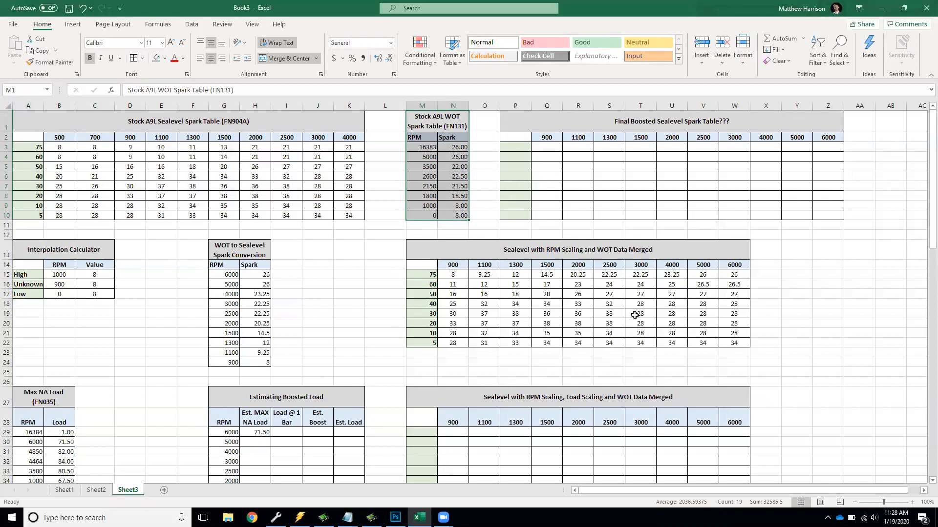
Step: Switch to Binary Editor and examine the Spark - WOT Advance vs RPM function (FN131)
key("alt+Tab")
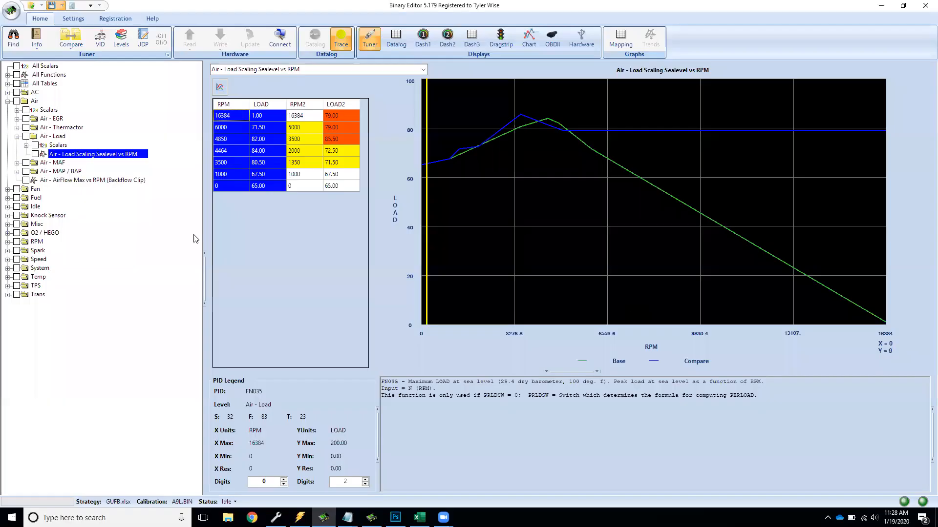
left_click(8, 102)
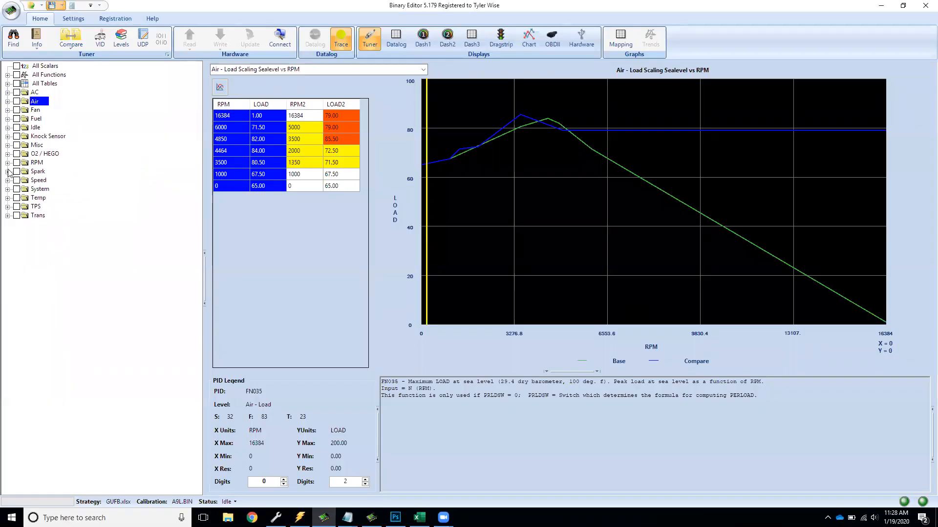
left_click(7, 163)
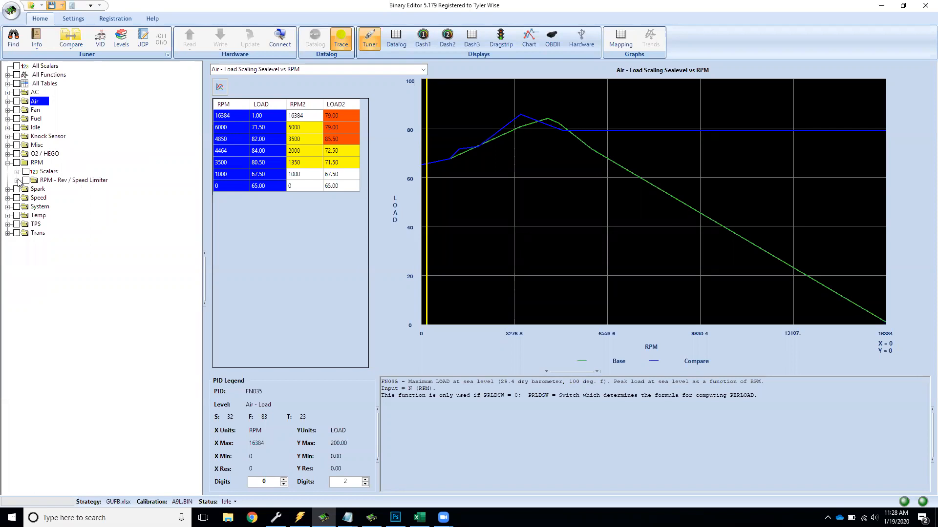
left_click(7, 163)
left_click(7, 172)
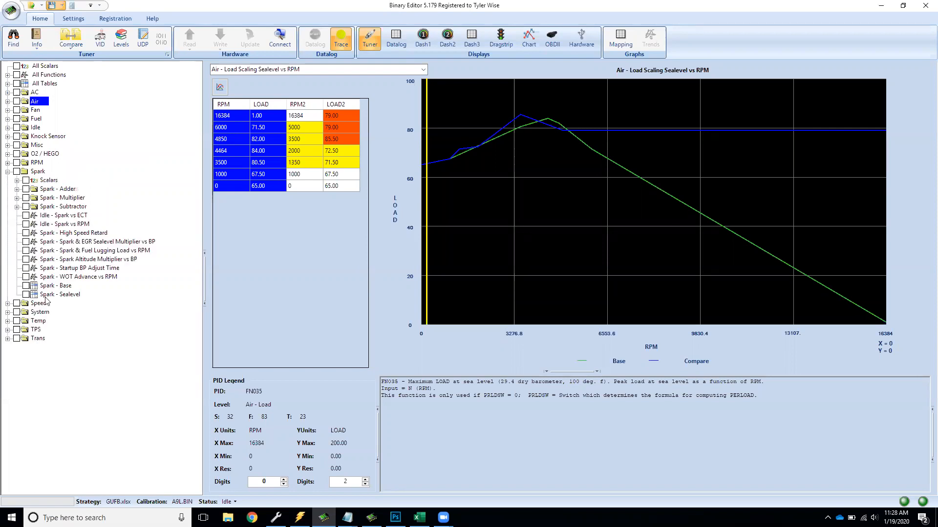
left_click(94, 278)
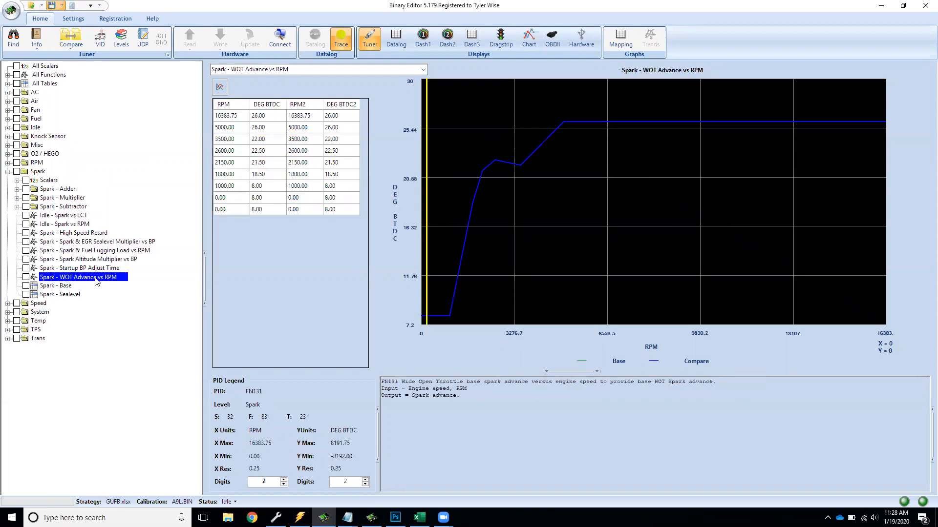
left_click_drag(265, 210, 221, 122)
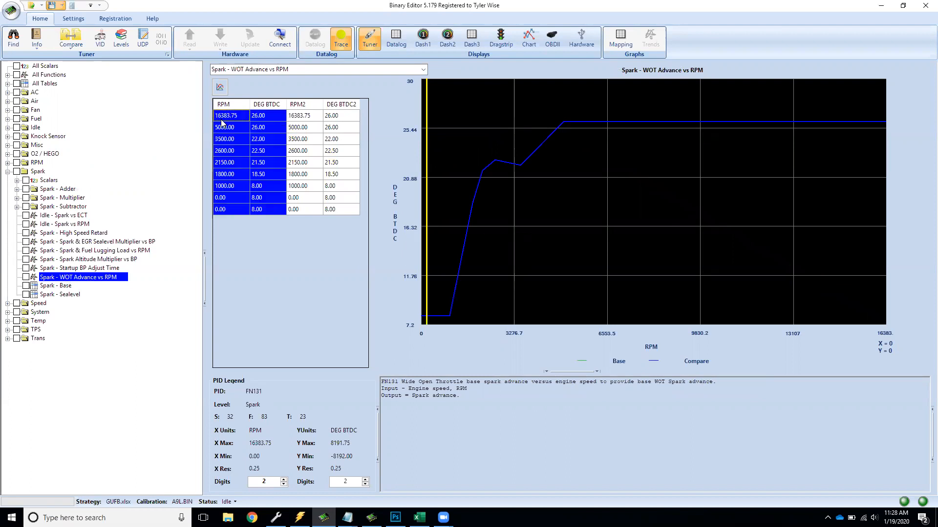
Step: Set the spark scalar WOT Mode Spark Control Enable/Disable (Z_WSPKSW) to Disabled
left_click(43, 181)
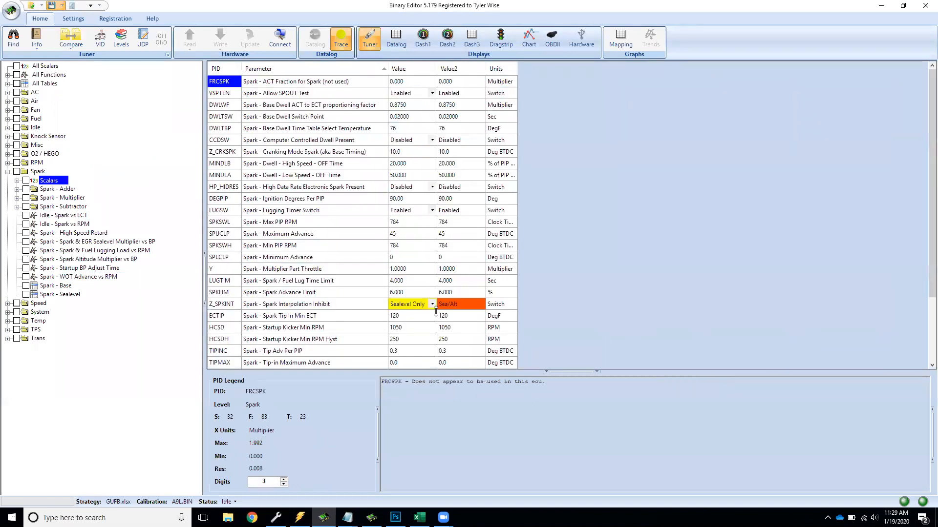
left_click(925, 304)
left_click(433, 364)
left_click(433, 363)
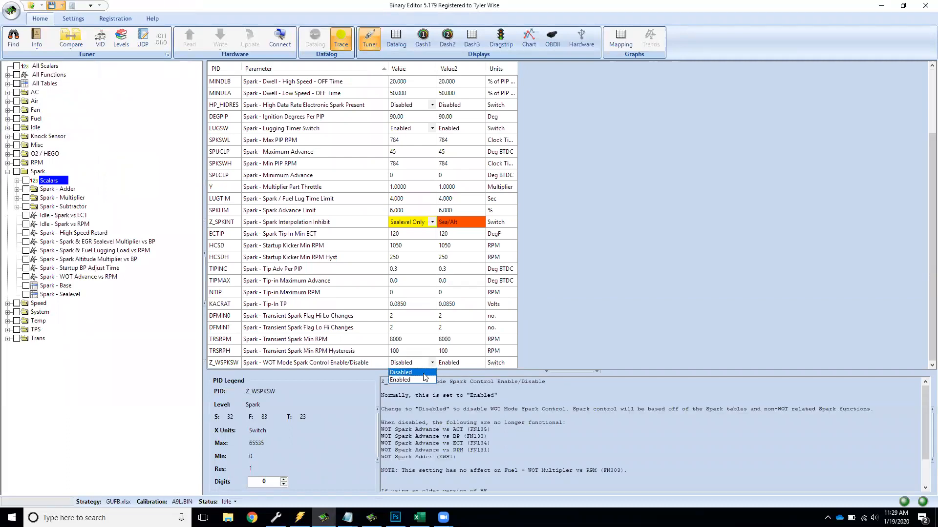
left_click(424, 373)
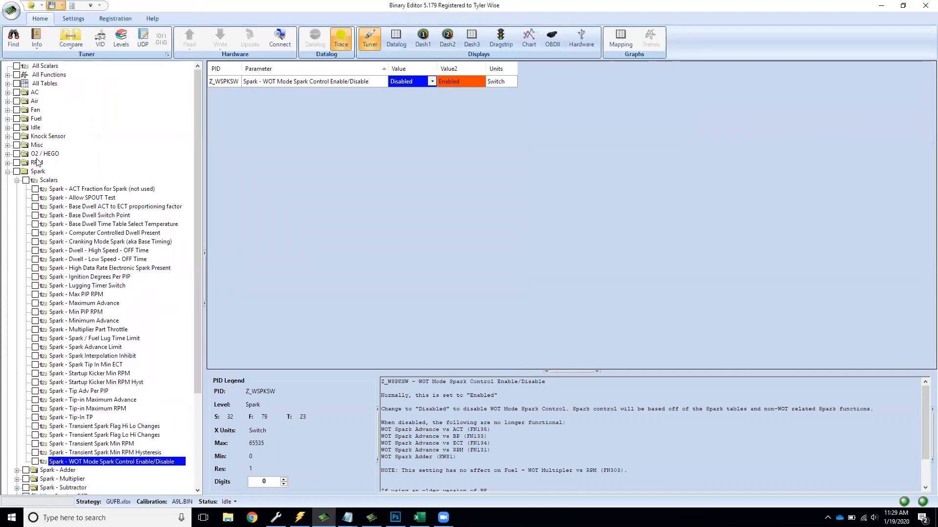
left_click(17, 180)
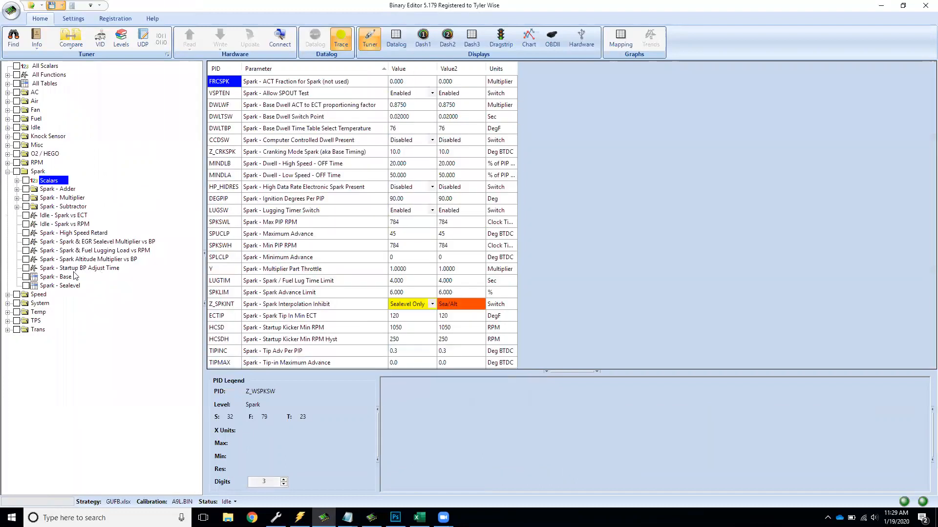
Step: Switch back to Excel and review the merged sealevel spark table's values and its load axis from 75 down to 5
key("alt+Tab")
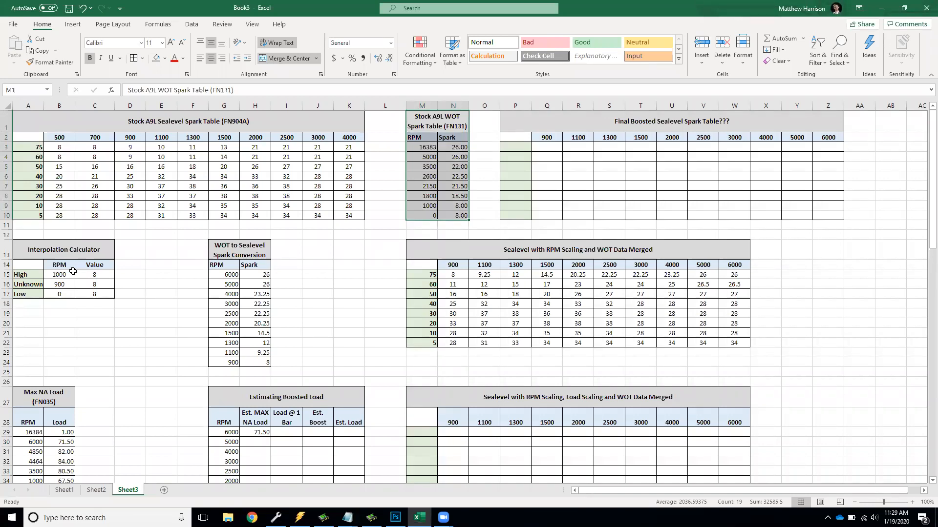
left_click_drag(453, 275, 726, 343)
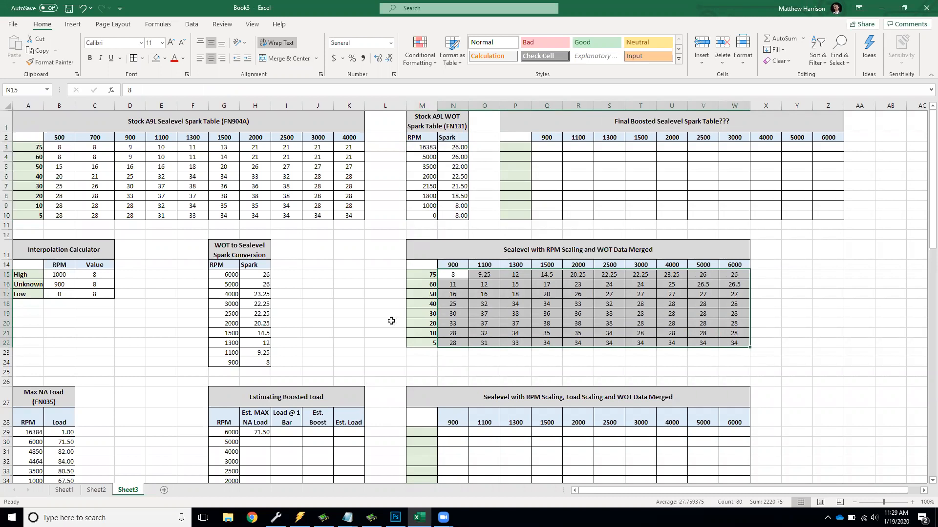
scroll(391, 321, "down", 4)
left_click(430, 144)
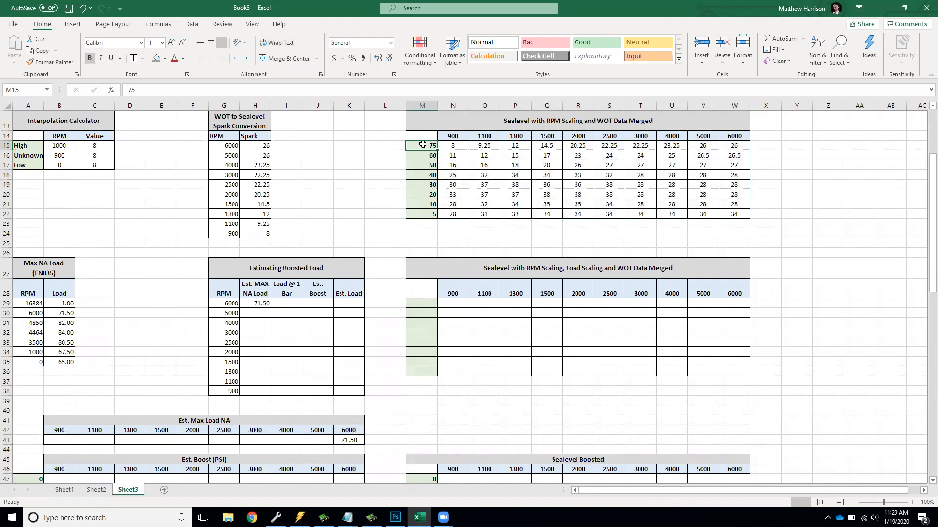
key("shift+Down")
key("shift+Down")
key("shift+Down")
key("shift+Down")
key("shift+Down")
key("shift+Down")
key("shift+Down")
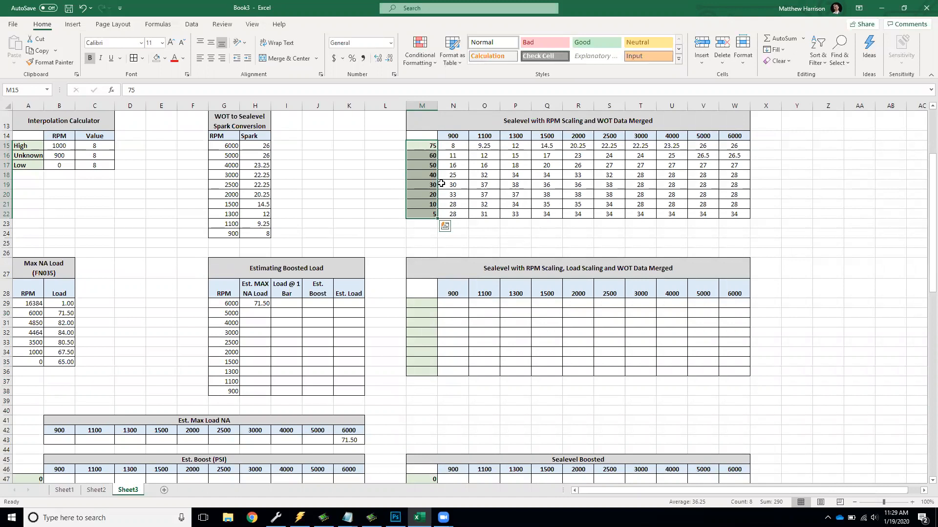
left_click_drag(426, 156, 426, 186)
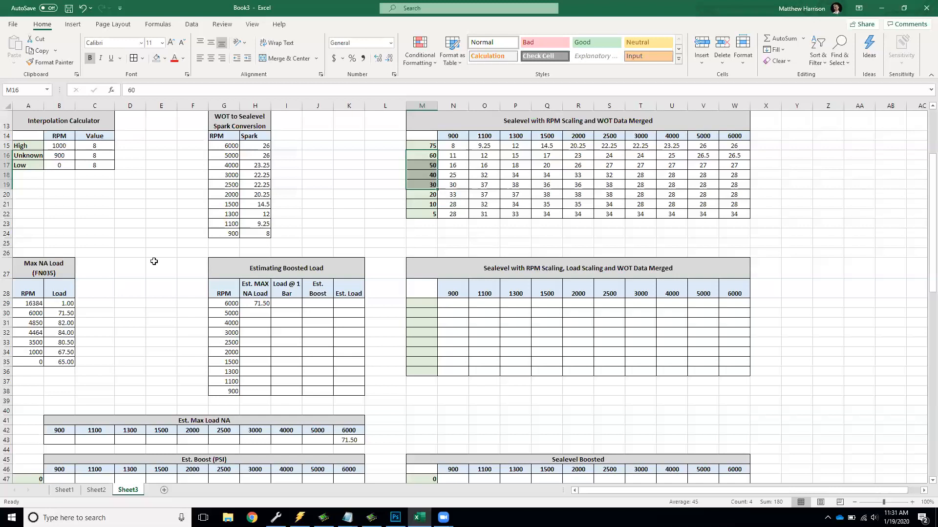
Step: Examine the Estimating Boosted Load table and its Est. Boost column alongside the merged table's 75 load row
scroll(253, 349, "up", 1)
left_click_drag(229, 322, 348, 424)
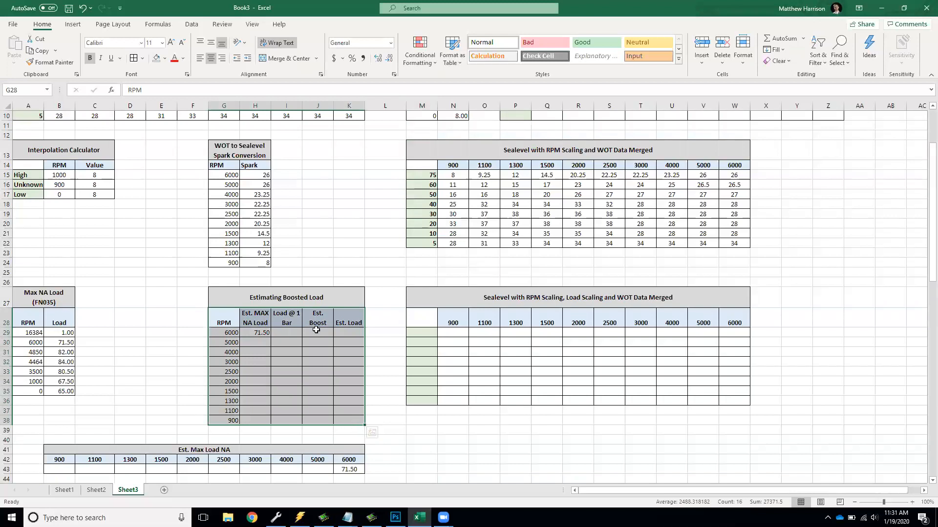
left_click_drag(317, 331, 316, 420)
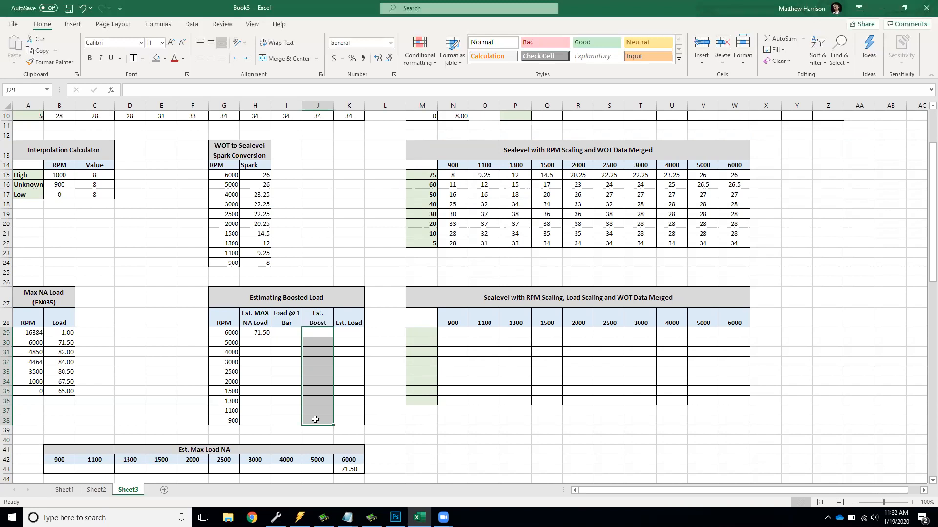
left_click(510, 176)
left_click(524, 204)
left_click(432, 178)
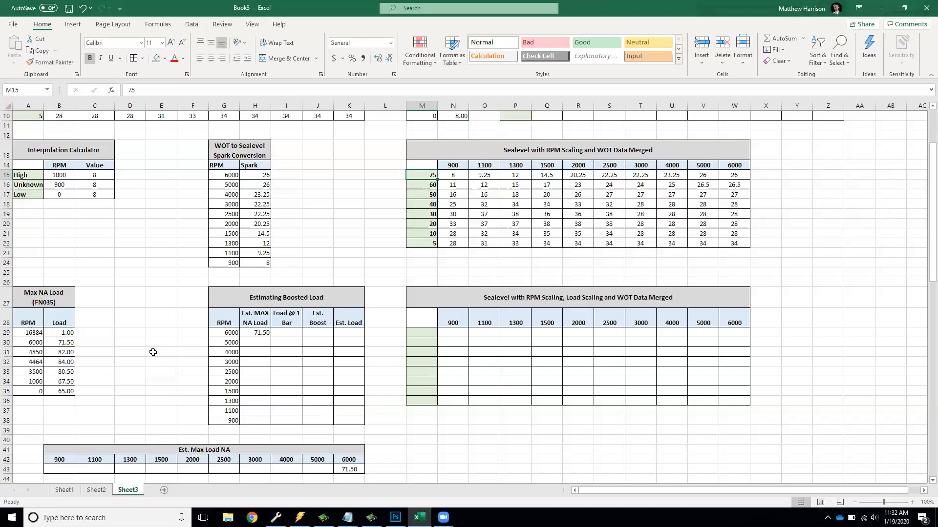
Step: Compare the Max NA Load (FN035) breakpoints with the merged table's RPM axis and the Est. MAX NA Load column
left_click_drag(28, 333, 72, 389)
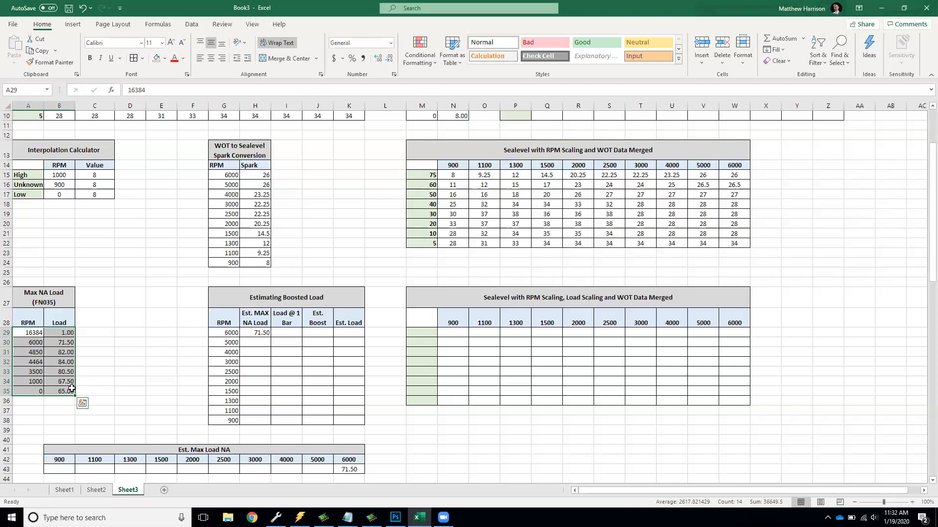
left_click_drag(27, 342, 26, 382)
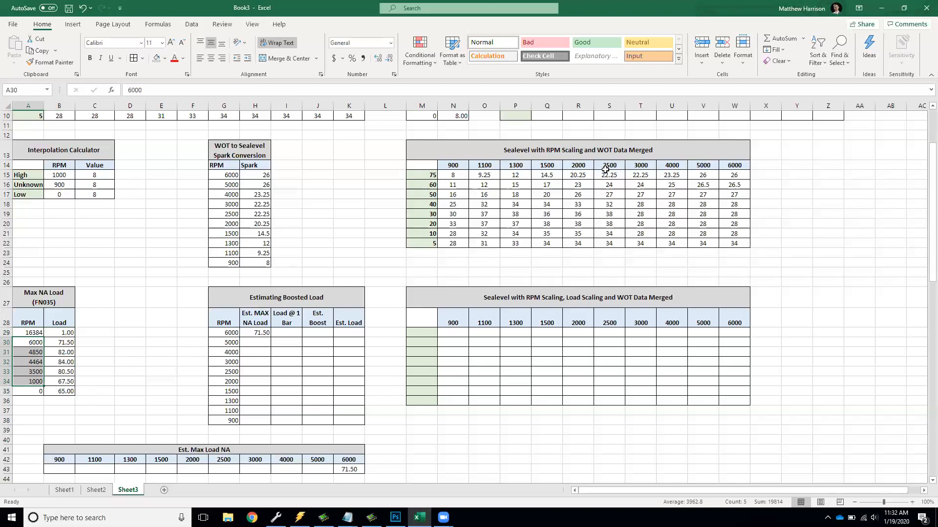
left_click_drag(488, 166, 704, 166)
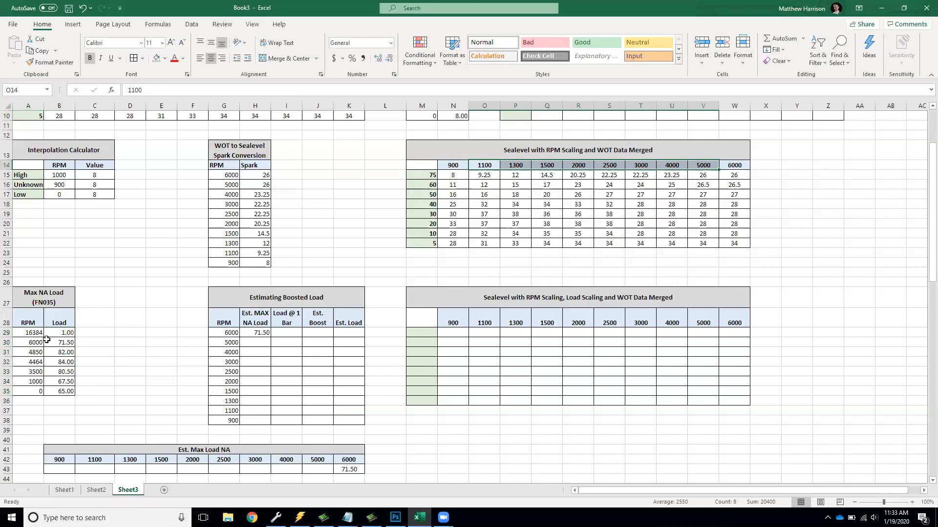
left_click(65, 341)
left_click(64, 351)
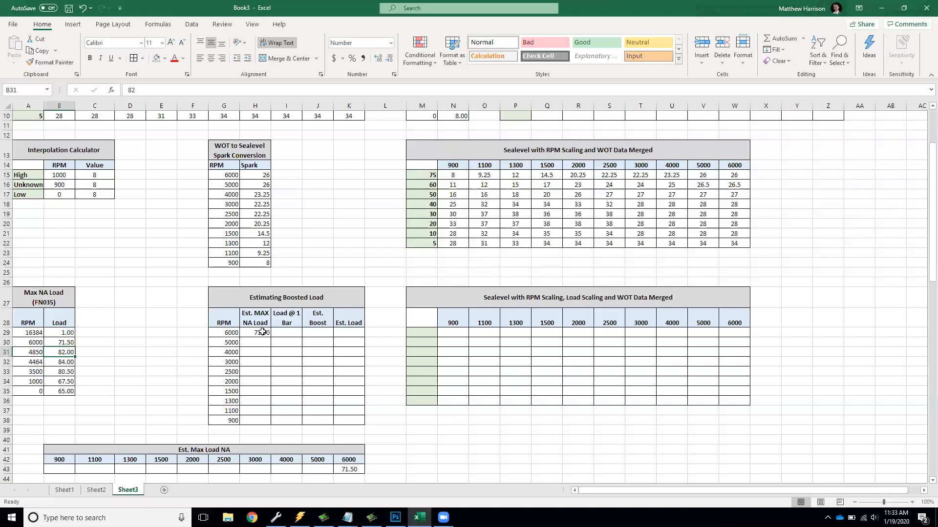
left_click(258, 400)
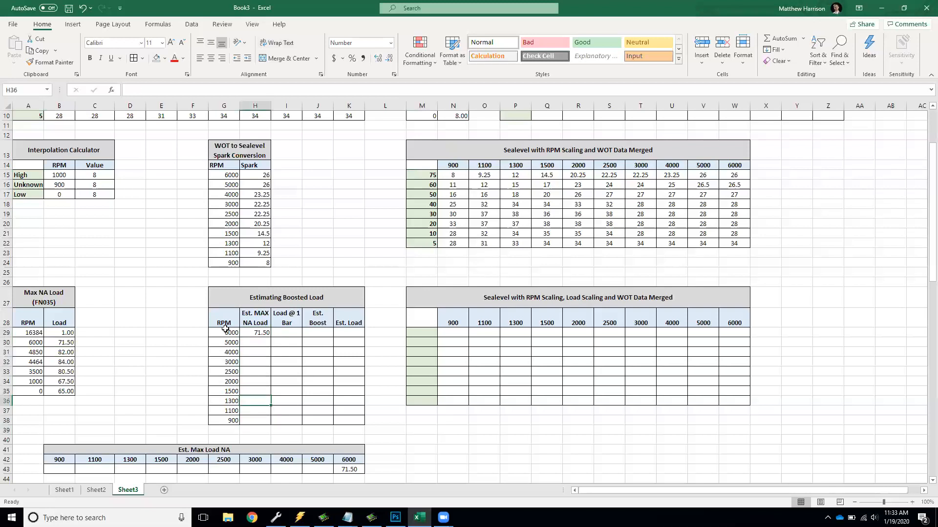
left_click_drag(224, 333, 225, 422)
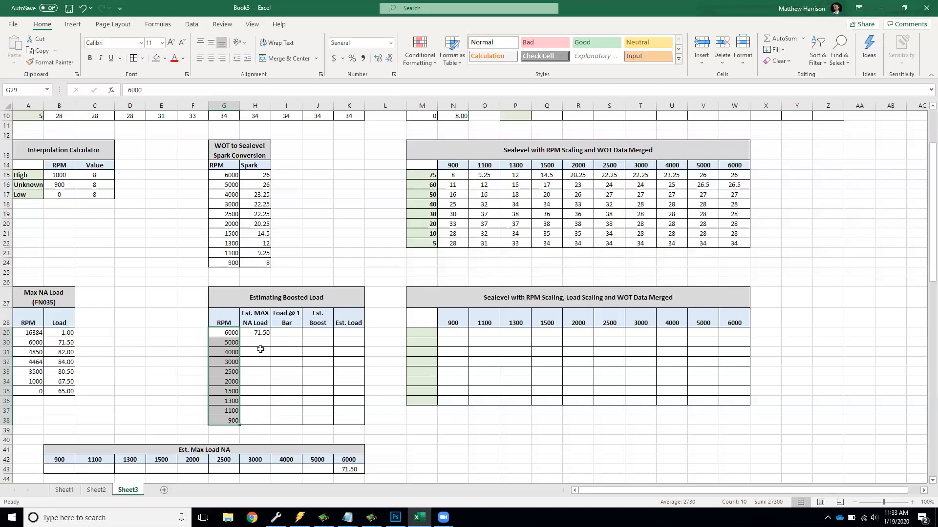
left_click(263, 333)
left_click(231, 332)
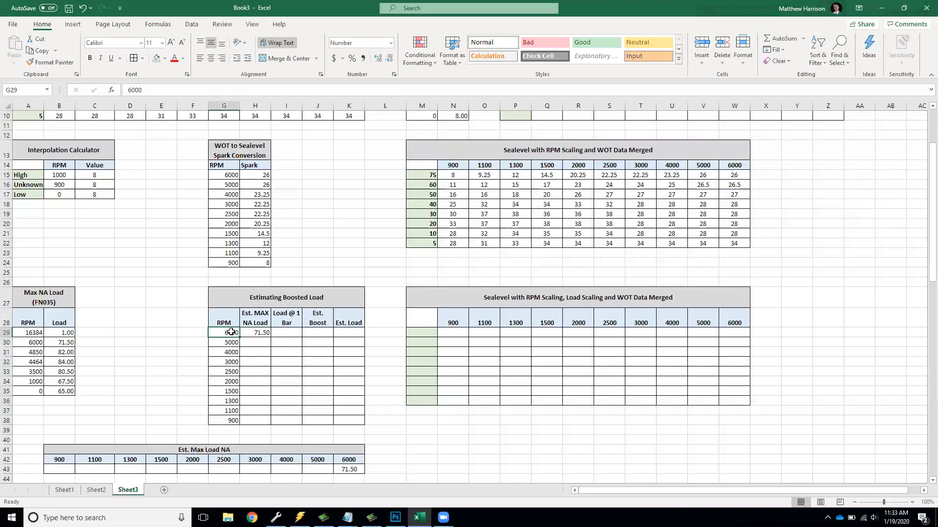
left_click(266, 337)
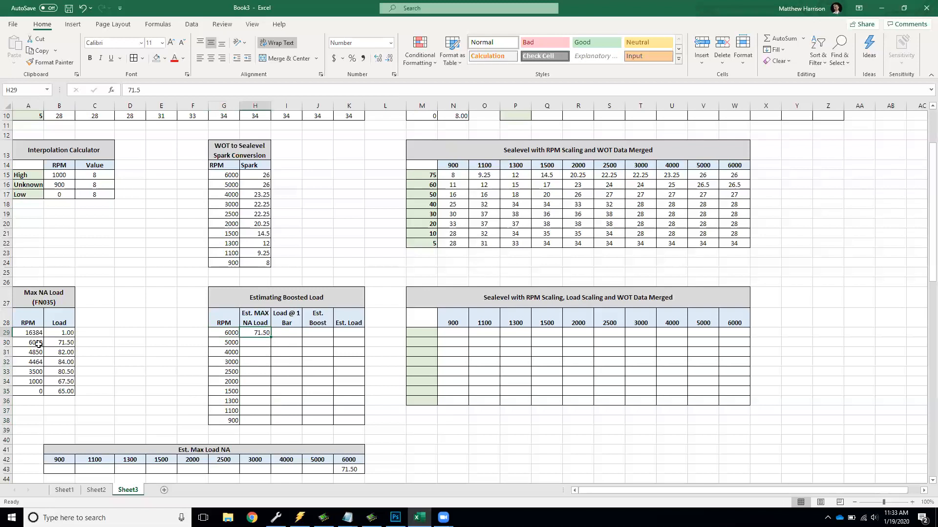
left_click_drag(39, 344, 68, 345)
left_click_drag(255, 342, 255, 421)
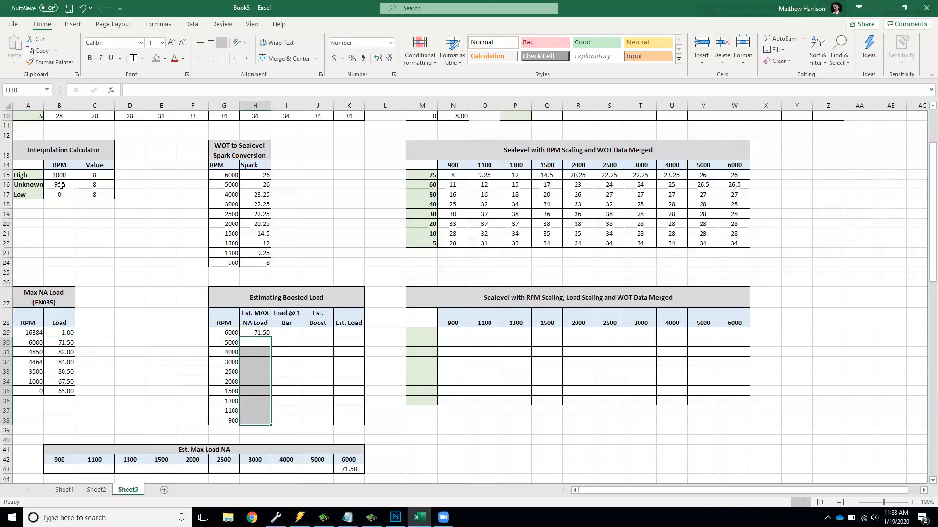
Step: Set the interpolation calculator's RPMs to 6000 high, 5000 unknown and 4850 low
left_click(36, 345)
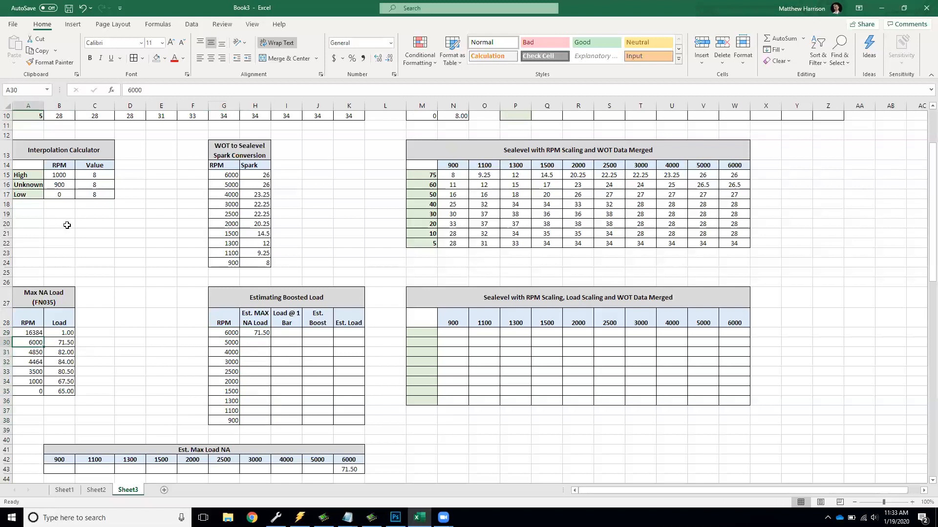
left_click(66, 176)
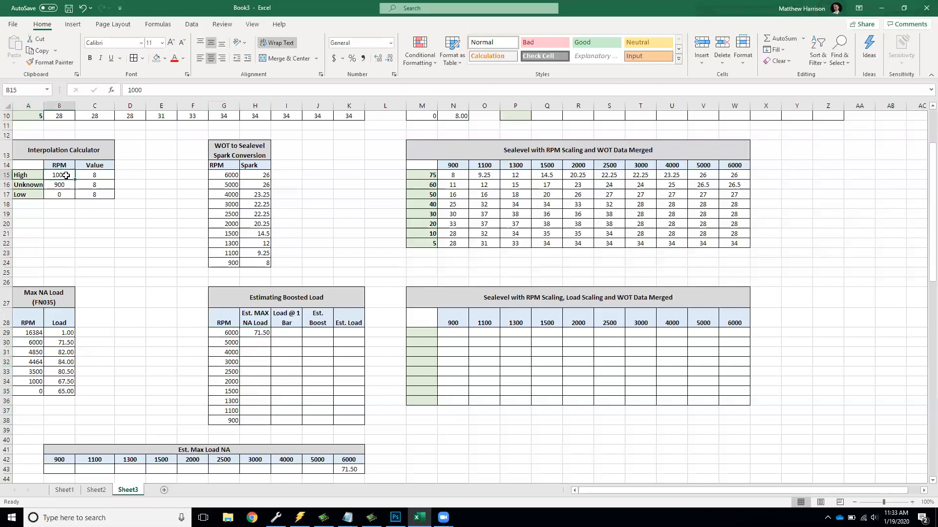
type("6000")
key("Return")
type("5000")
key("Return")
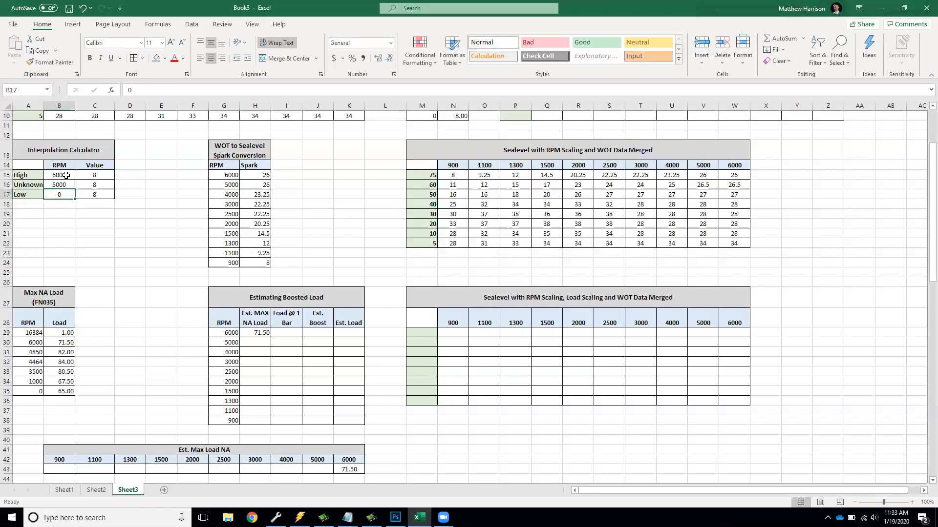
type("4850")
key("Return")
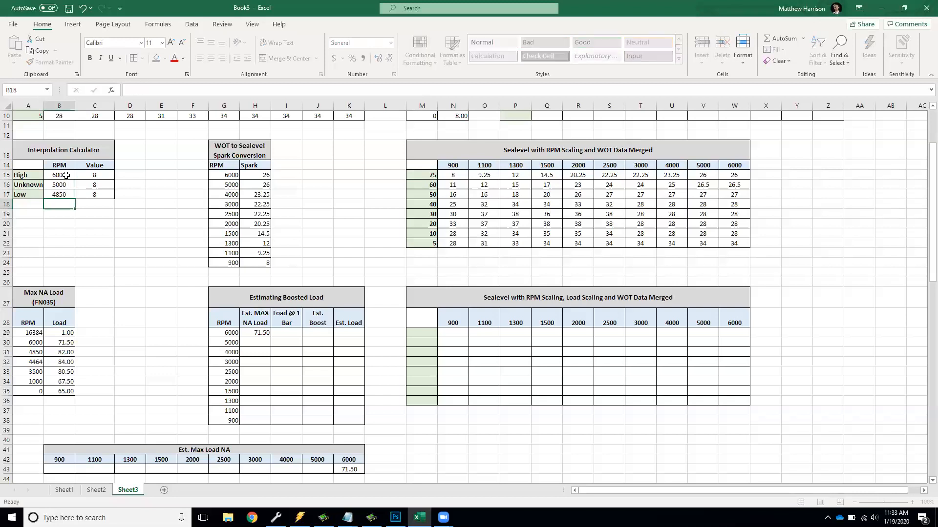
Step: Set the interpolation calculator's load values to 71.5 high and 82 low to interpolate the 5000 RPM max NA load
left_click(65, 175)
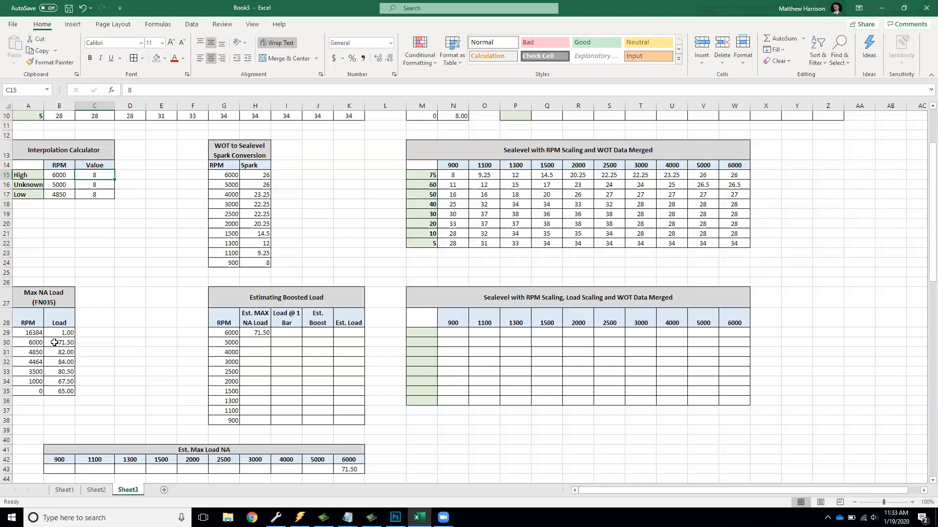
type("71.5")
key("Return")
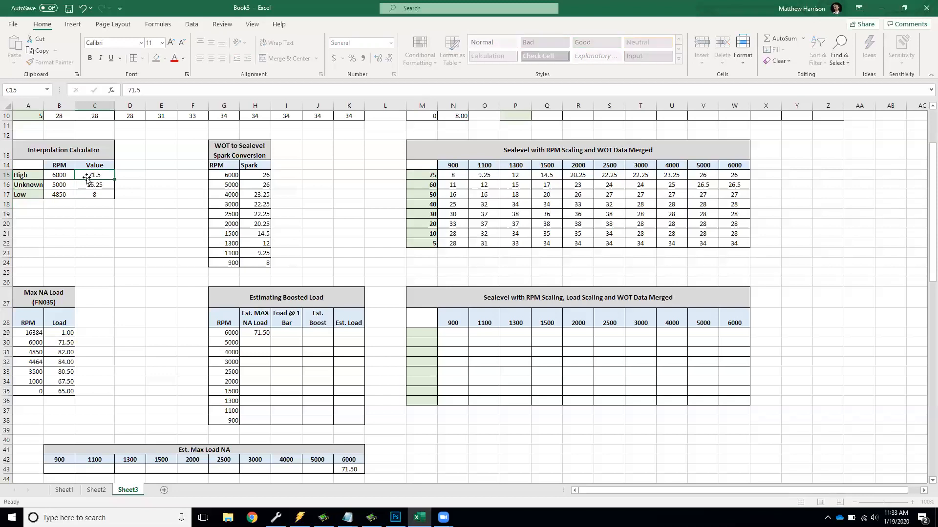
key("Return")
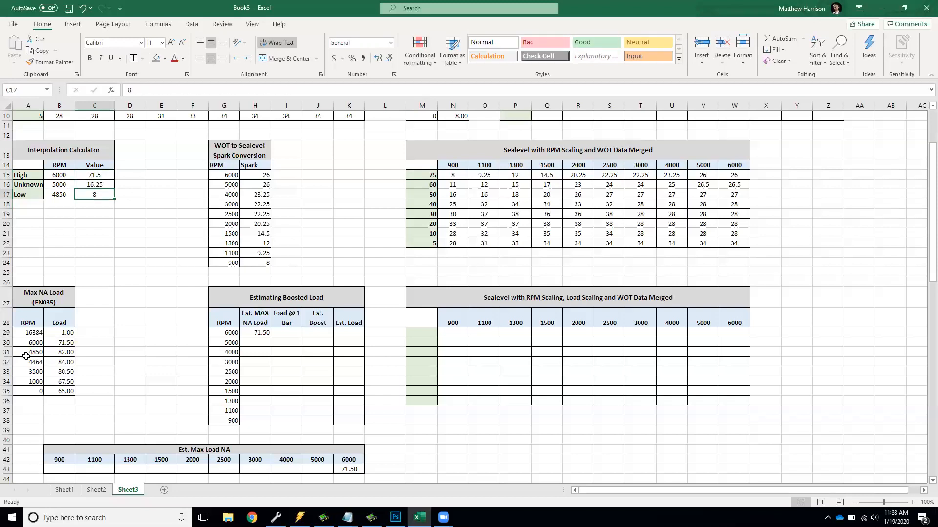
type("82")
key("Up")
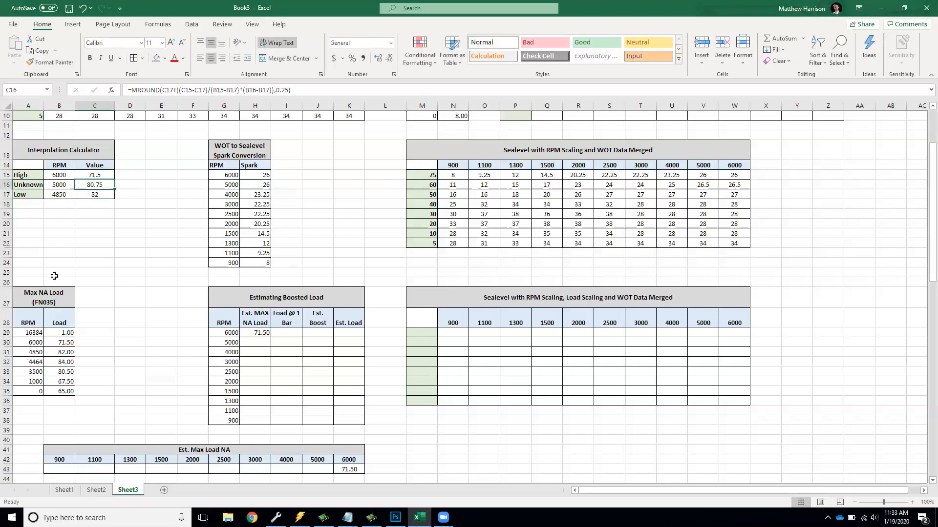
Step: Enter 80.75 as the estimated max NA load for 5000 RPM in the Estimating Boosted Load table
left_click(262, 343)
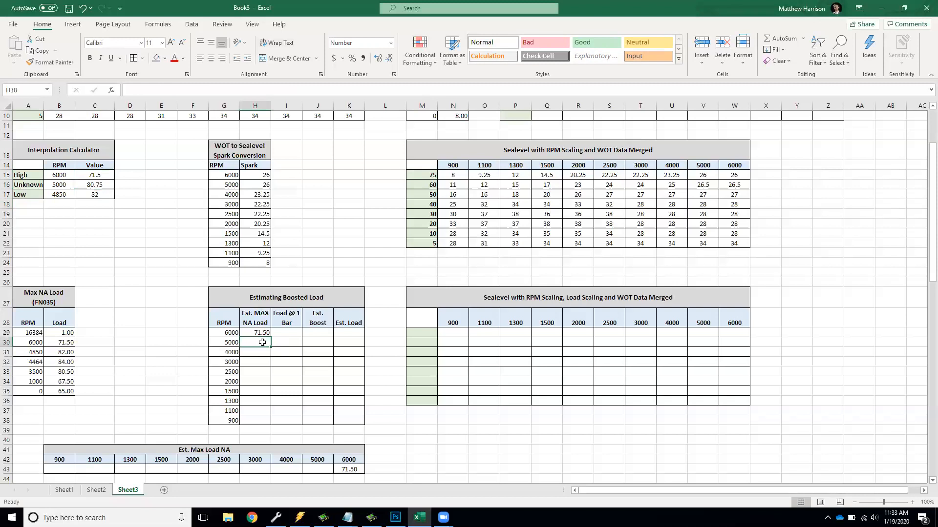
type("80.75")
key("Return")
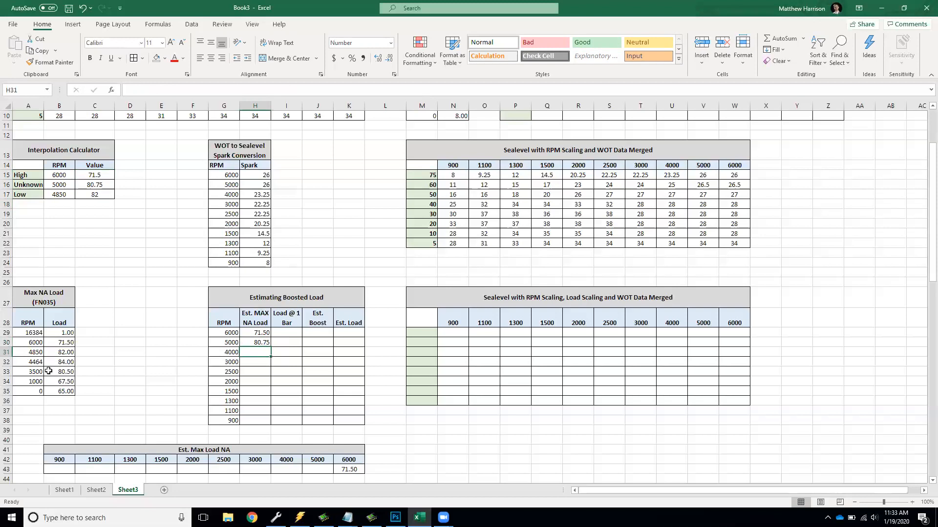
Step: Set the interpolation calculator's RPMs to 4464 high, 4000 unknown and 3500 low
left_click_drag(38, 372, 69, 362)
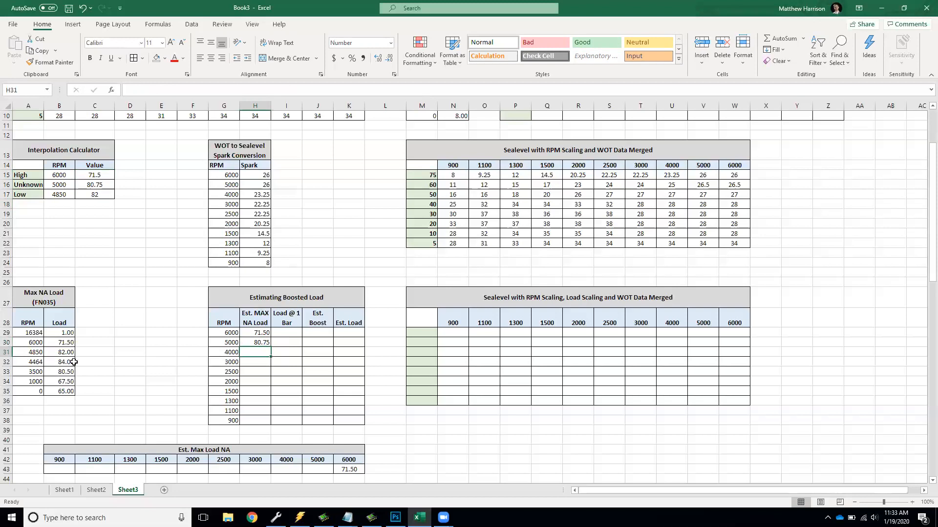
left_click(68, 177)
type("4464")
key("Return")
type("4000")
key("Return")
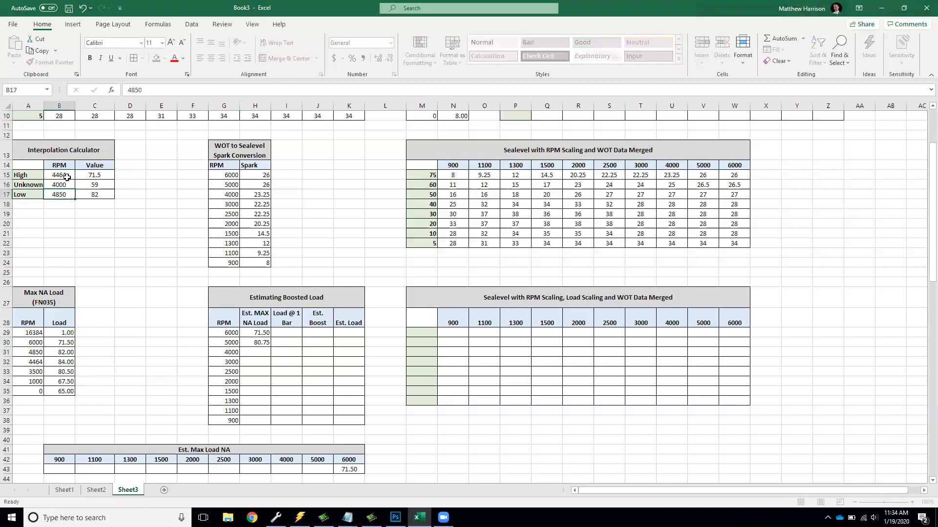
type("3500")
key("Return")
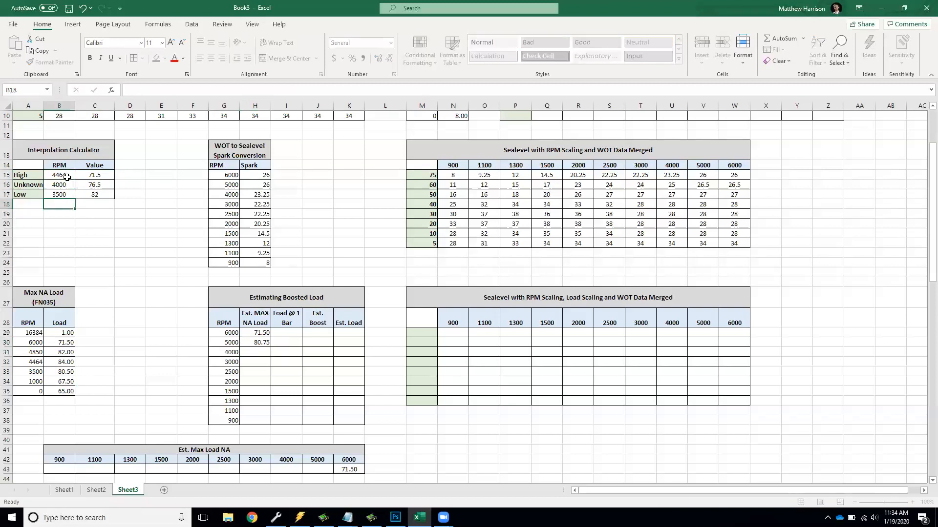
Step: Set the interpolation calculator's load values to 80.5 low and 84 high to interpolate the 4000 RPM load
key("Up")
key("Right")
type("80.5")
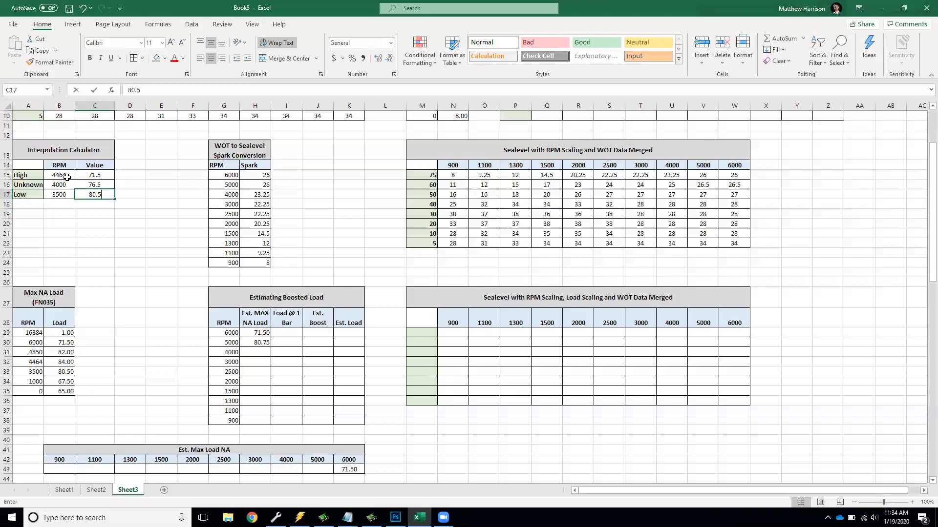
key("Up")
key("Up")
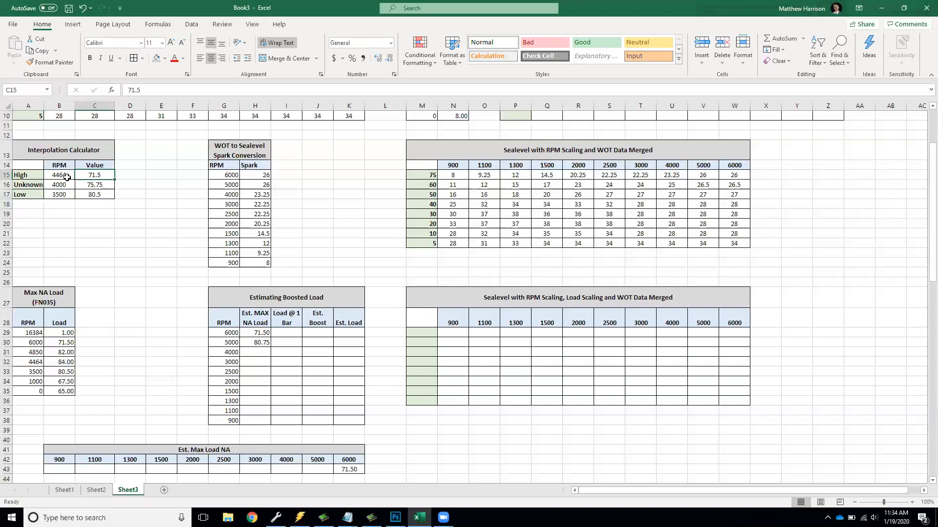
type("84")
key("Return")
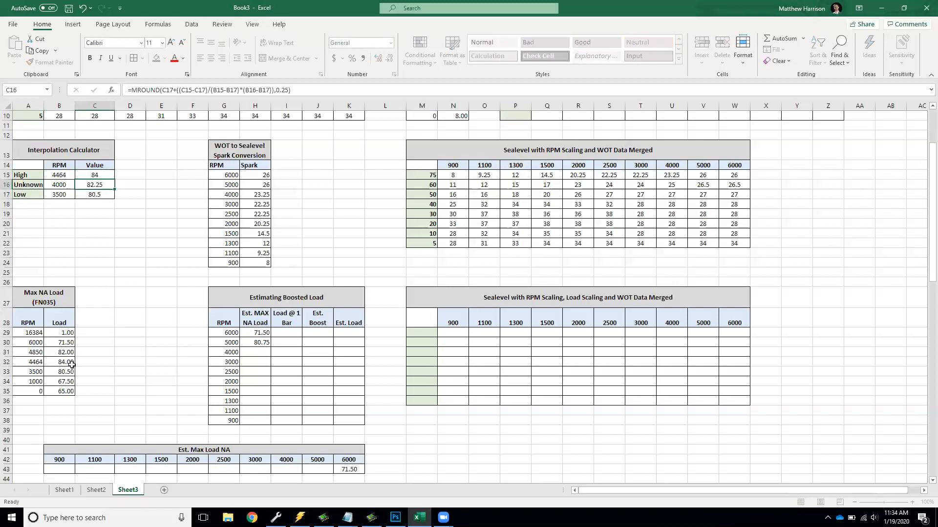
Step: Enter 82.25 as the estimated max NA load for 4000 RPM
left_click(260, 356)
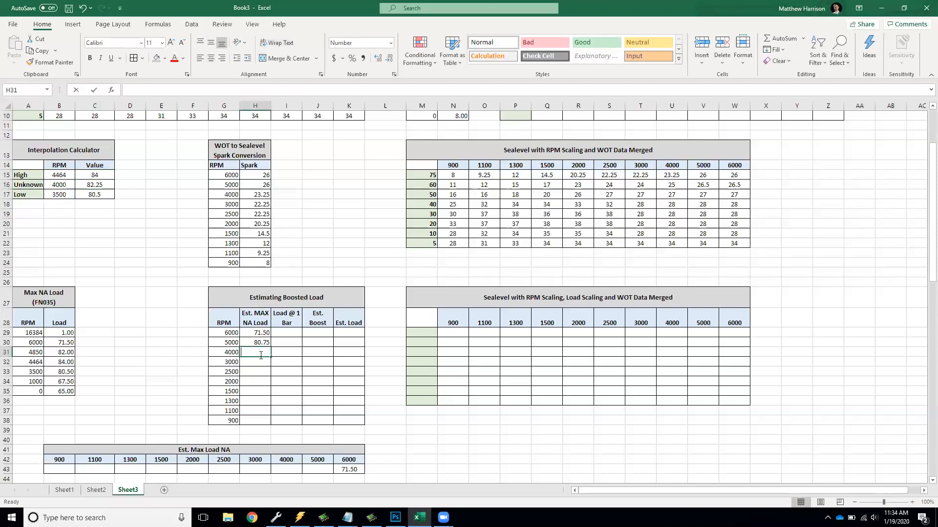
type("82.25")
key("Return")
Step: Set the interpolation calculator's RPMs to 3500 high, 3000 unknown and 1000 low
left_click_drag(36, 372, 59, 381)
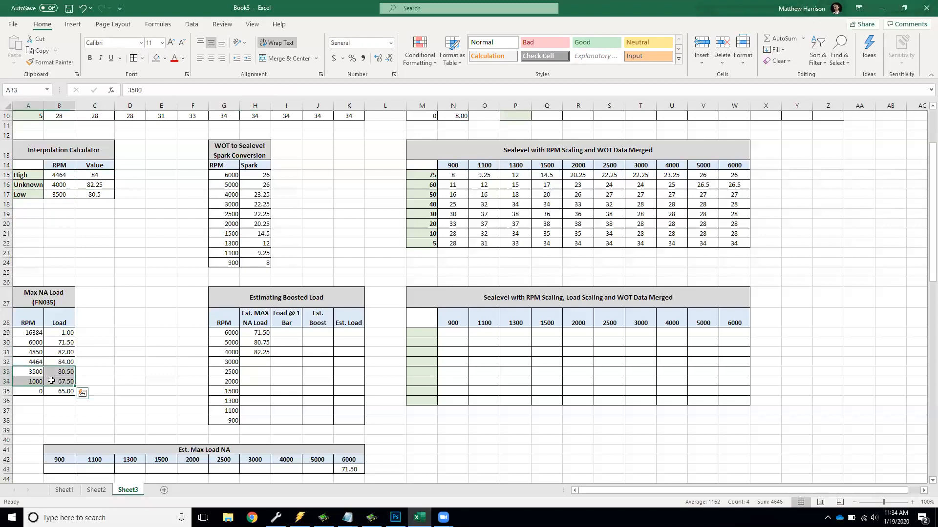
left_click(59, 175)
type("3500")
key("Return")
type("4000")
key("BackSpace")
key("BackSpace")
key("BackSpace")
key("BackSpace")
type("3000")
key("Return")
type("1")
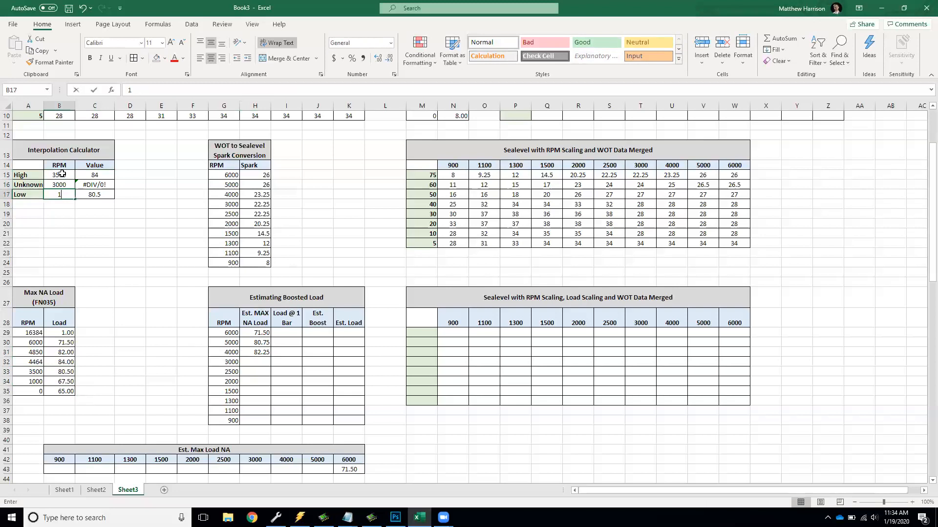
type("000")
key("Return")
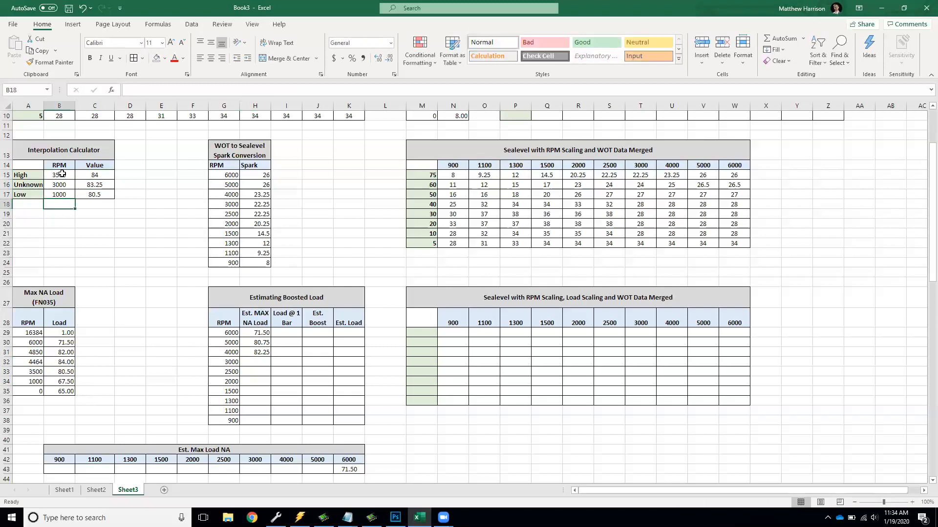
Step: Set the interpolation calculator's load values to 80.5 high and 67.5 low to interpolate the 3000 RPM load
left_click(86, 176)
type("80.5")
key("Return")
key("Return")
type("67.5")
key("Return")
key("Up")
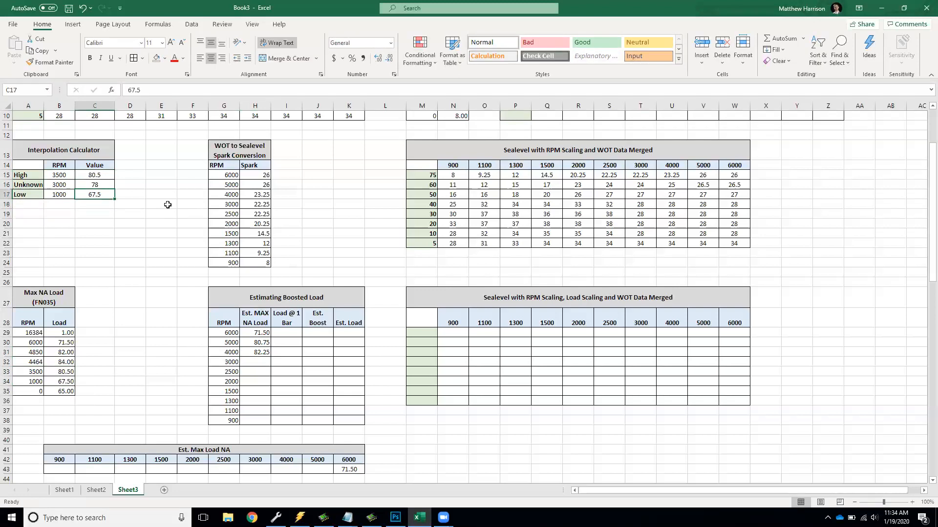
Step: Enter 78 as the estimated max NA load for 3000 RPM
left_click(255, 362)
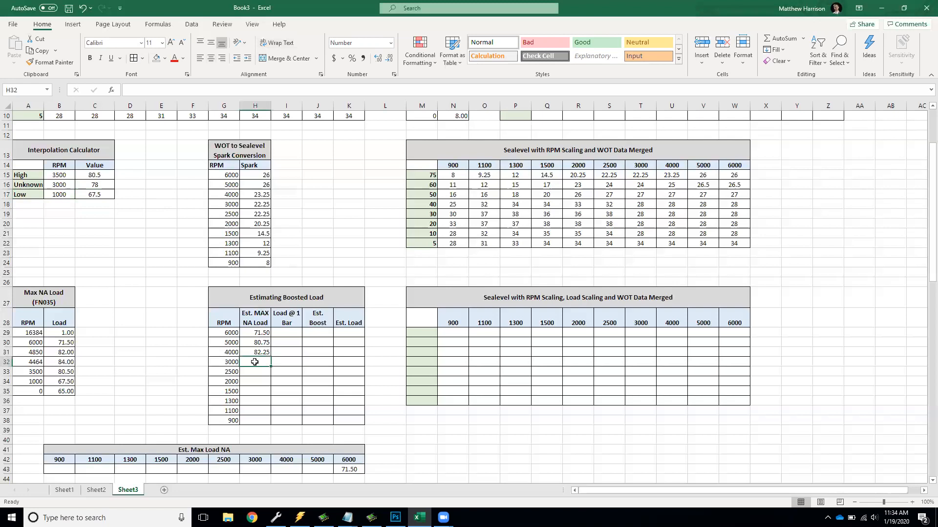
type("78")
key("Return")
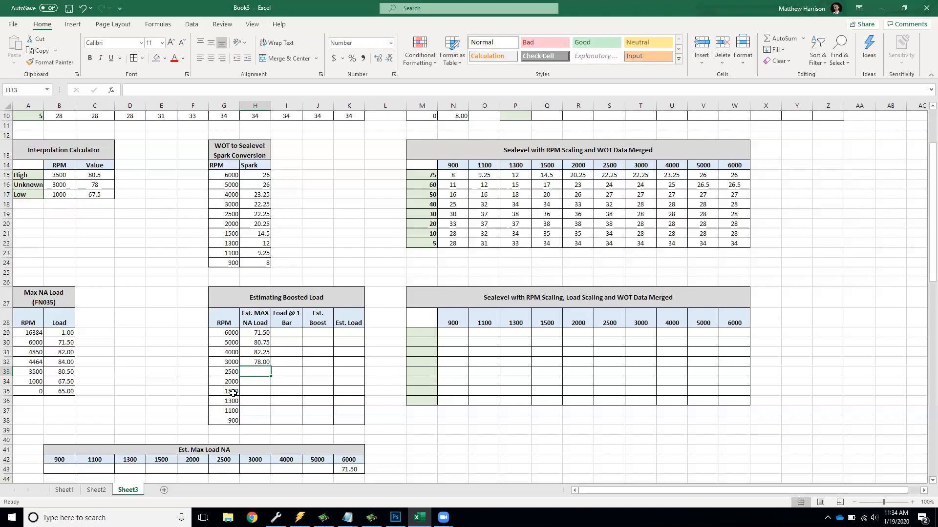
Step: Interpolate the load for an unknown RPM of 2500 and enter 75.25 in its Est. MAX NA Load cell
left_click_drag(230, 372, 231, 411)
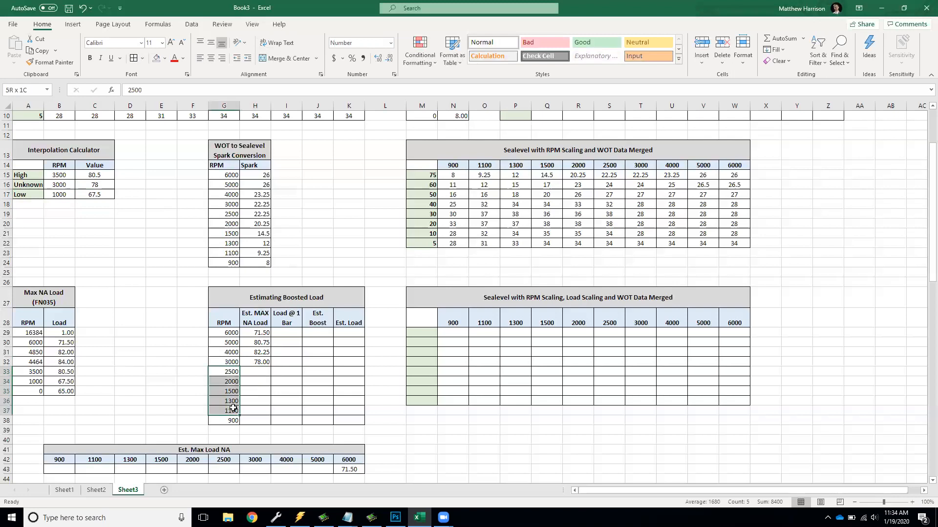
left_click(63, 185)
type("2500")
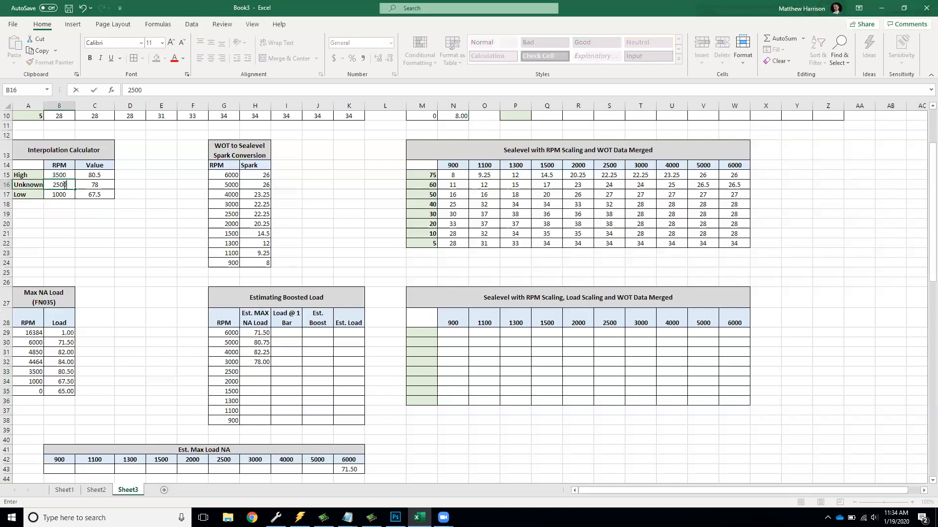
key("Return")
left_click(260, 371)
type("75.25")
key("Return")
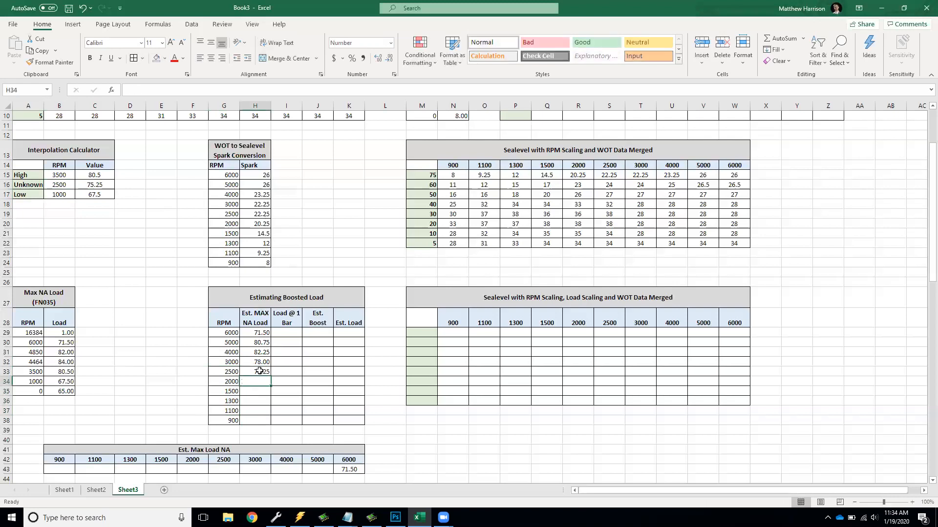
Step: Interpolate the load for an unknown RPM of 2000 and enter 72.75 in its Est. MAX NA Load cell
left_click(56, 185)
type("2000")
key("Return")
left_click(265, 382)
type("72.75")
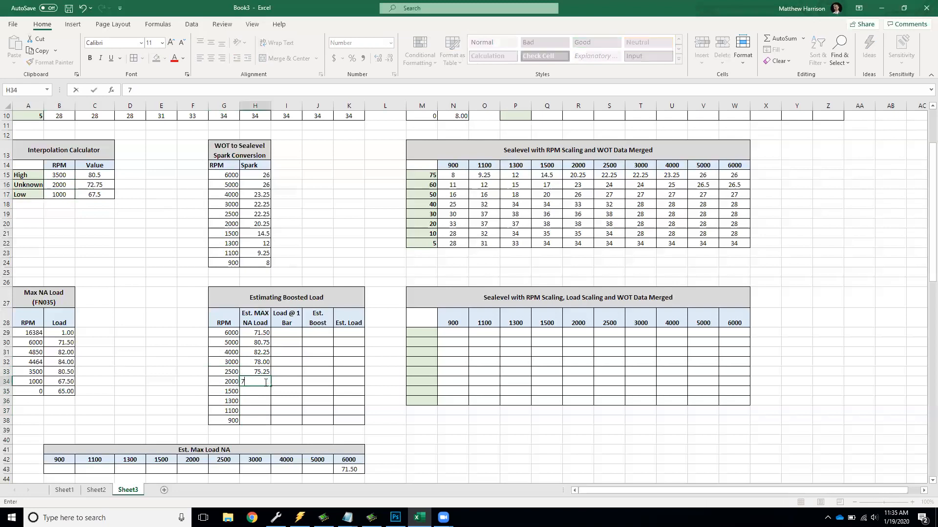
key("Return")
Step: Interpolate the load for an unknown RPM of 1500 and enter 70 in its Est. MAX NA Load cell
left_click(53, 184)
type("1500")
key("Return")
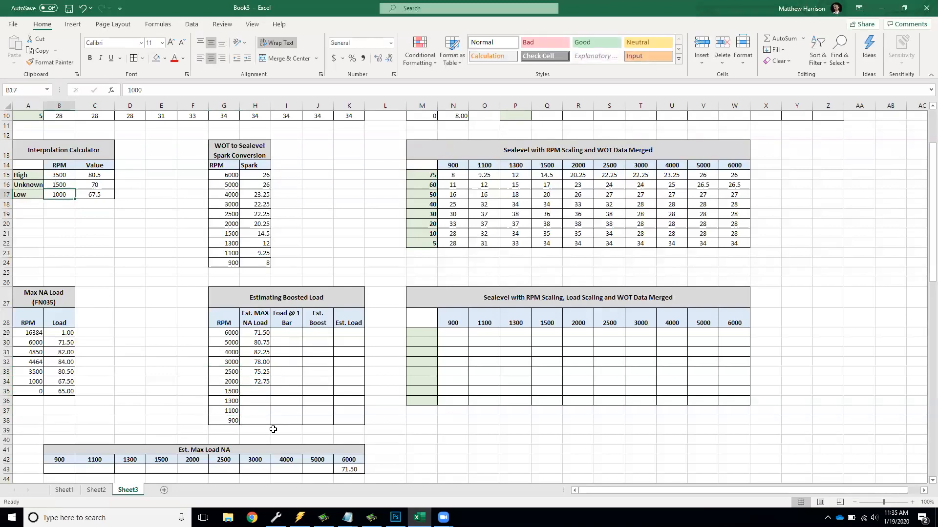
left_click(264, 391)
type("70")
key("Return")
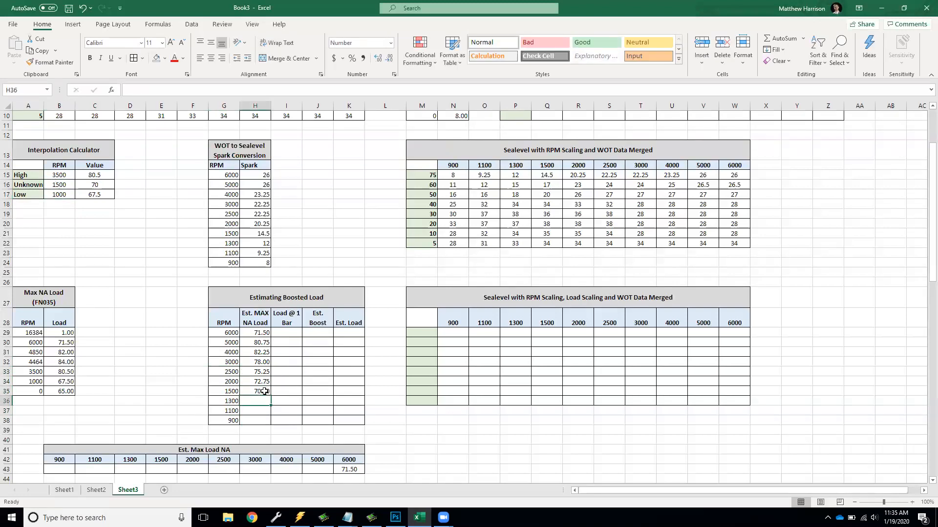
Step: Interpolate the load for an unknown RPM of 1300 and enter 69 in its Est. MAX NA Load cell
left_click(64, 184)
type("1300")
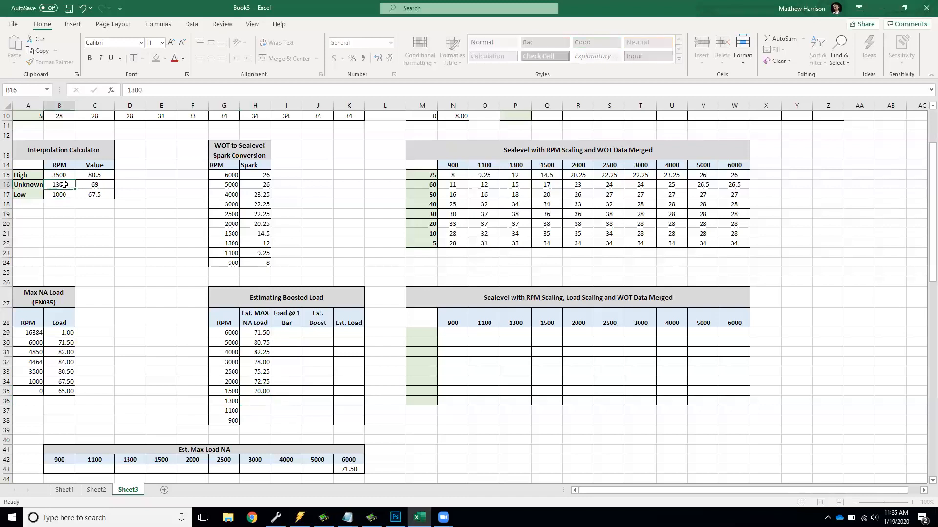
key("Return")
left_click(265, 401)
type("69")
key("Return")
Step: Interpolate the load for an unknown RPM of 1100 and enter 68 in its Est. MAX NA Load cell
left_click(64, 185)
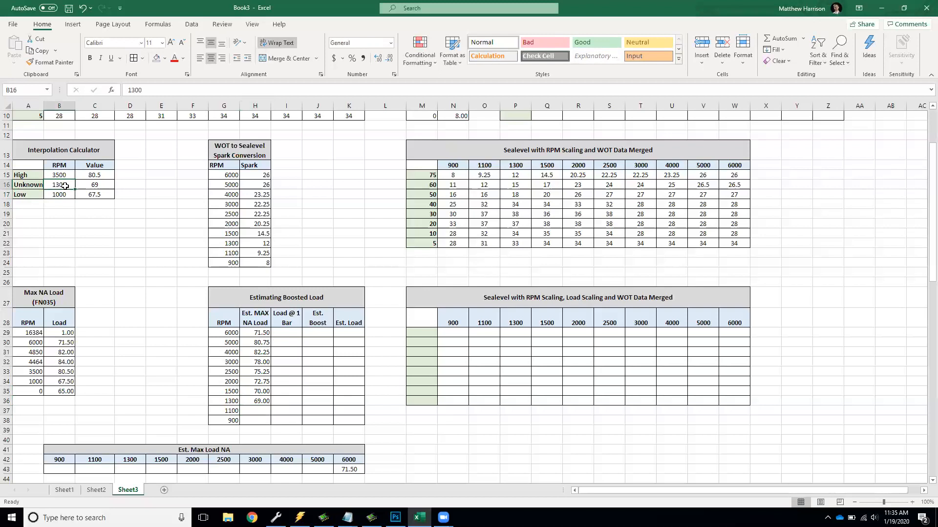
type("1100")
key("Return")
left_click(258, 411)
type("68")
key("Return")
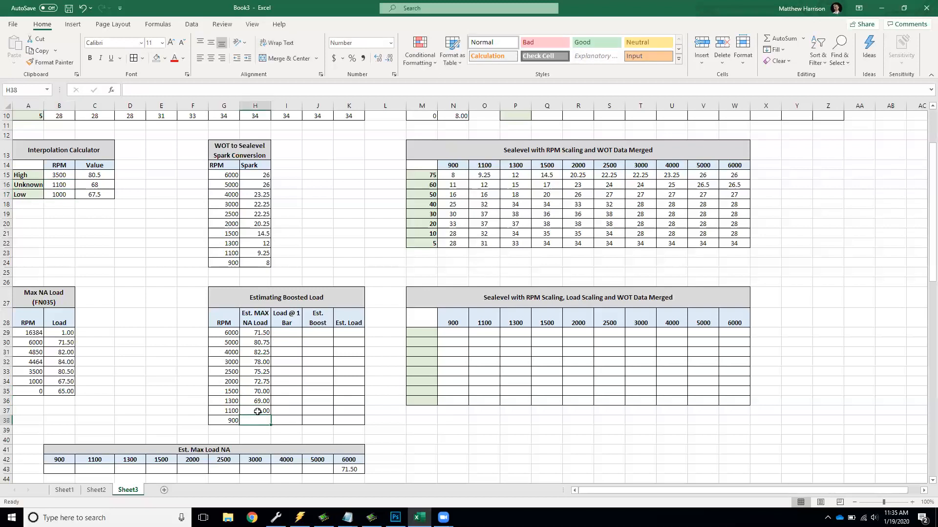
Step: Set the interpolation calculator's high RPM to 1000 and its low RPM to 0
left_click(66, 176)
type("1000")
key("Return")
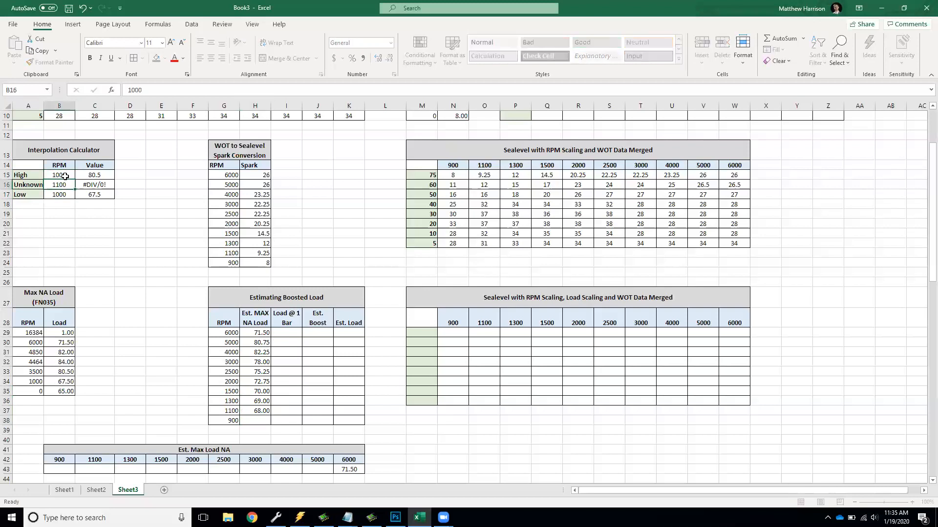
key("Down")
type("0")
key("ctrl+Return")
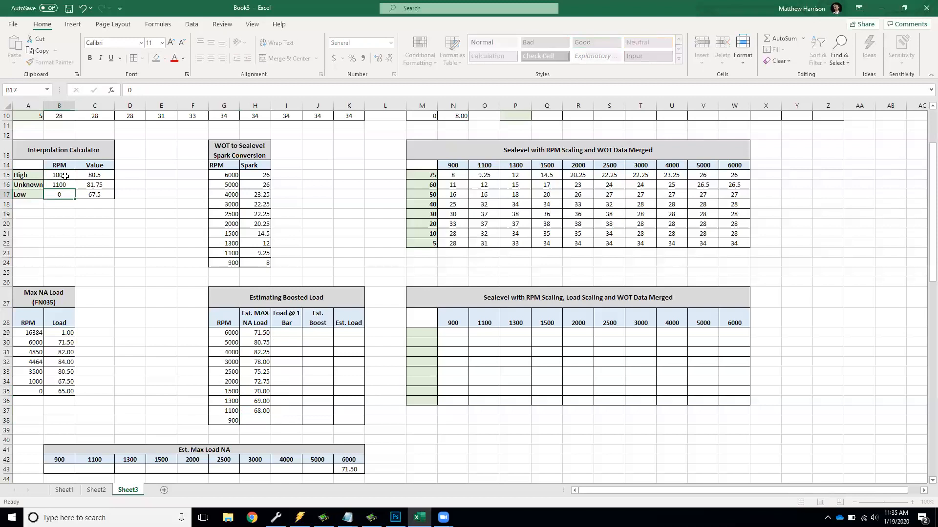
Step: Set the interpolation calculator's load values to 65 low and 67.5 high
key("Right")
type("65")
key("Up")
key("Up")
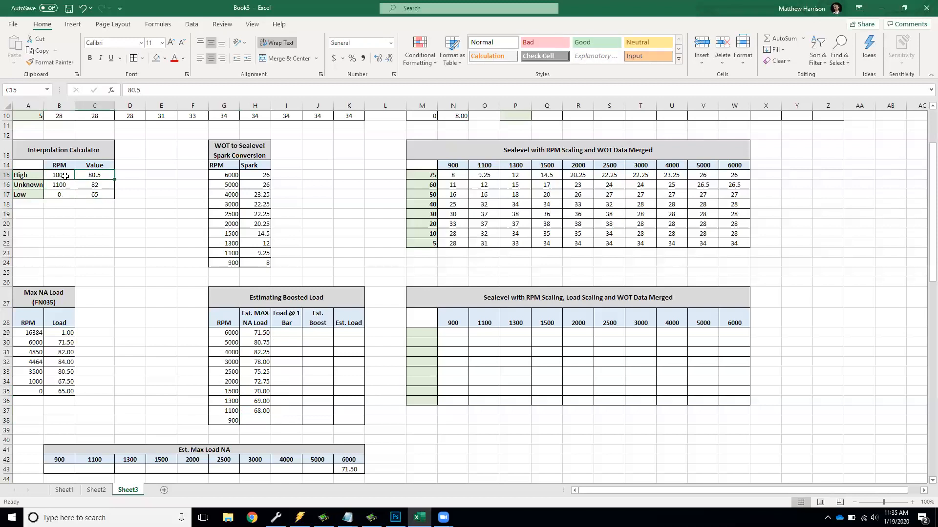
type("67.5")
key("Return")
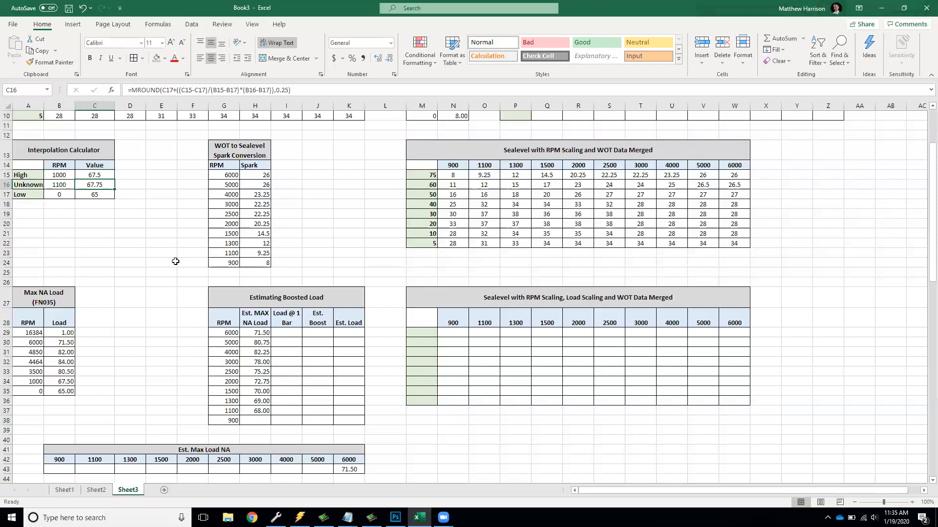
Step: Interpolate the load for an unknown RPM of 900 and enter 67.25 in its Est. MAX NA Load cell
left_click(58, 185)
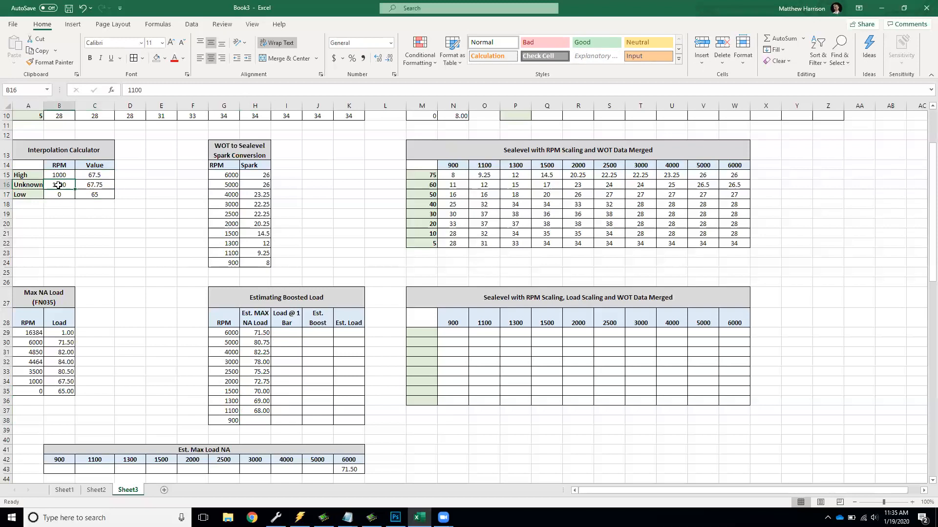
type("900")
key("Return")
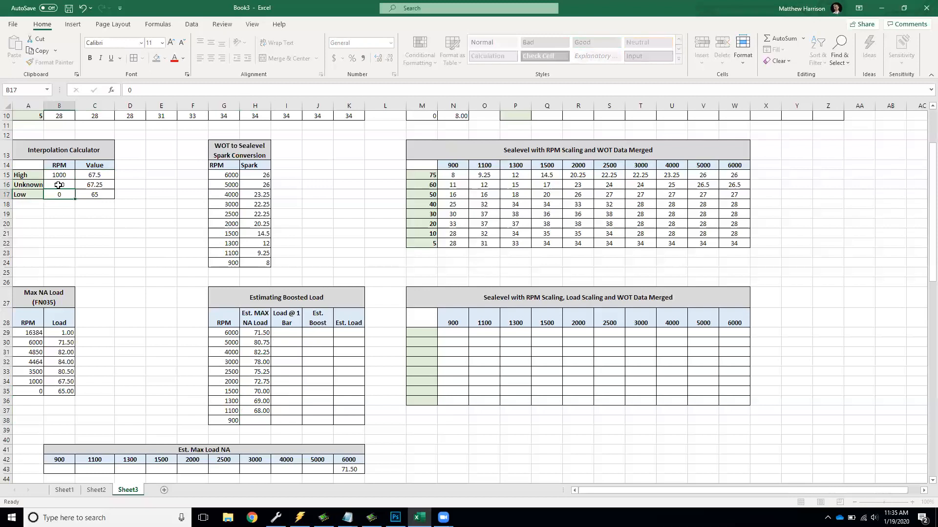
left_click(107, 186)
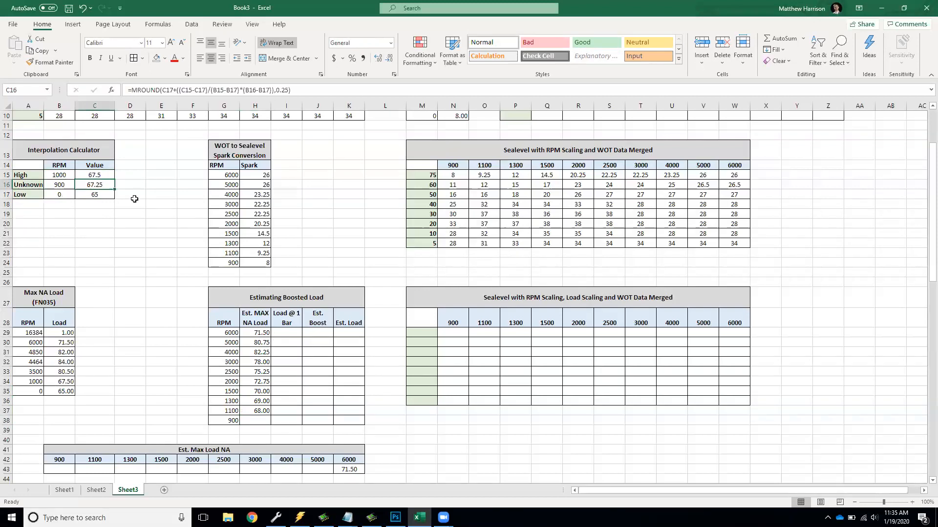
left_click(259, 420)
type("67.25")
key("Return")
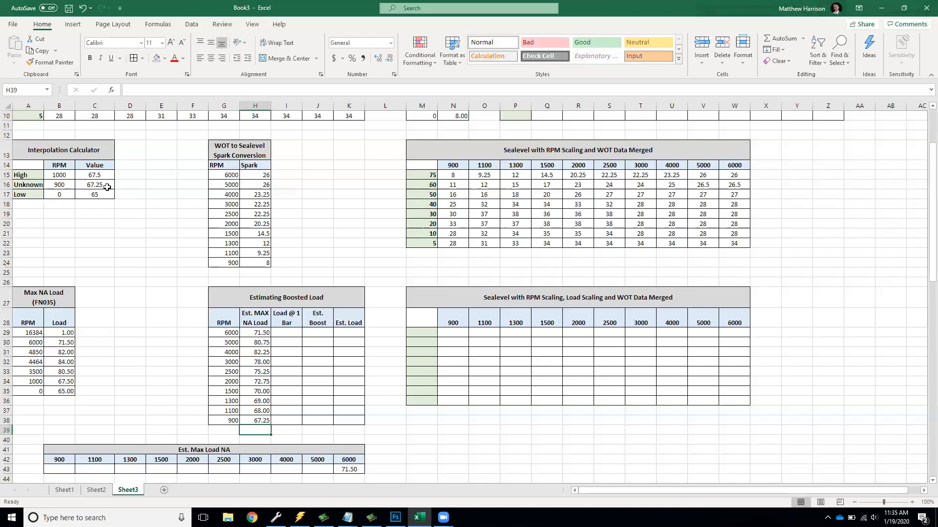
Step: Review the Est. MAX NA Load values per RPM and the neighbouring Load @ 1 Bar column
left_click_drag(227, 333, 260, 420)
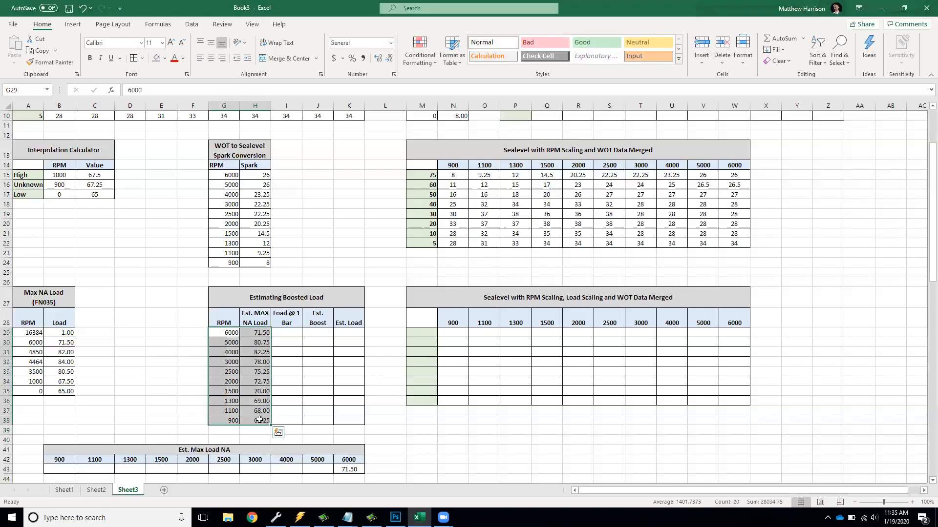
left_click(259, 420)
left_click_drag(264, 333, 263, 410)
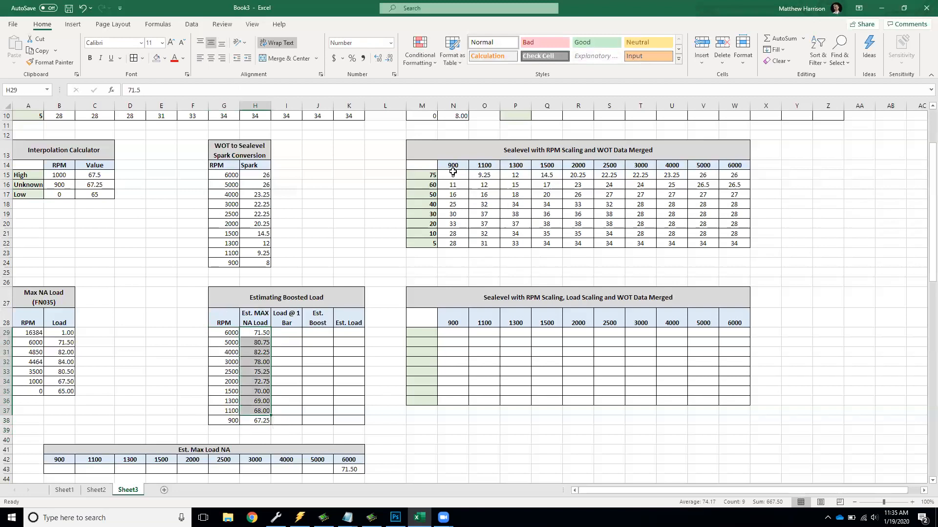
left_click(254, 336)
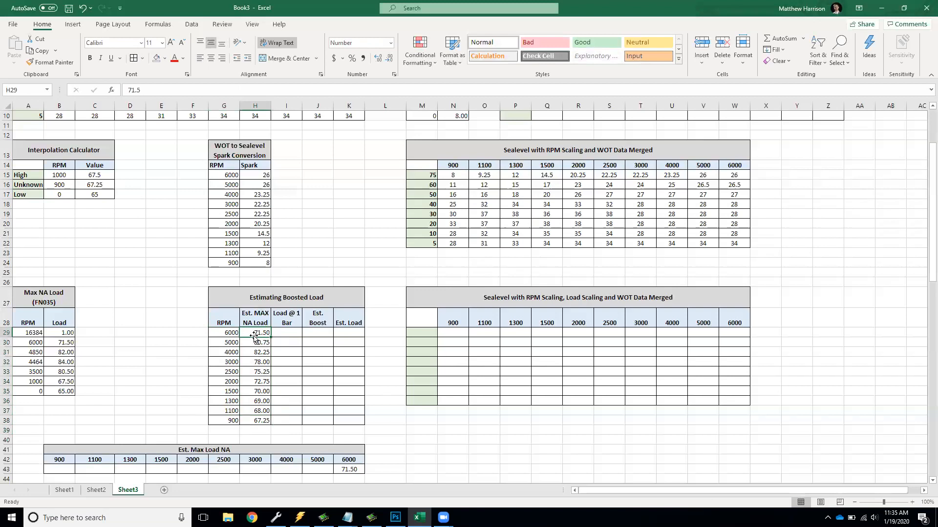
left_click(295, 334)
left_click_drag(288, 419, 288, 336)
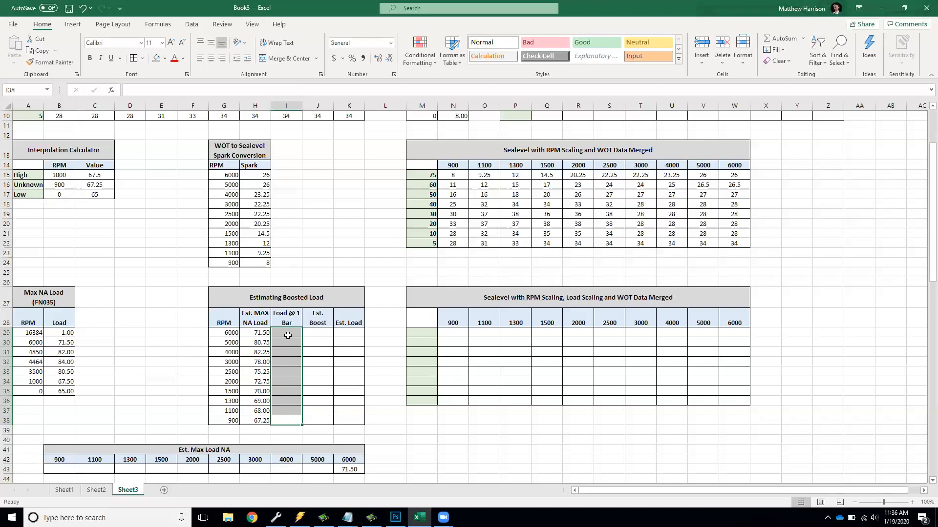
Step: Calculate Load @ 1 Bar for 6000 RPM in I29 by doubling its Est. MAX NA Load with the formula =H29*2
left_click_drag(255, 332, 255, 420)
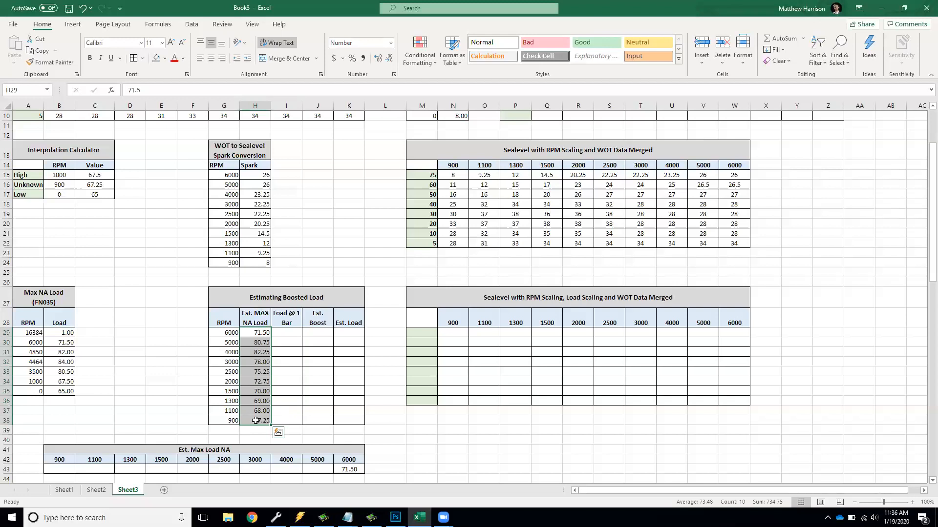
left_click(293, 332)
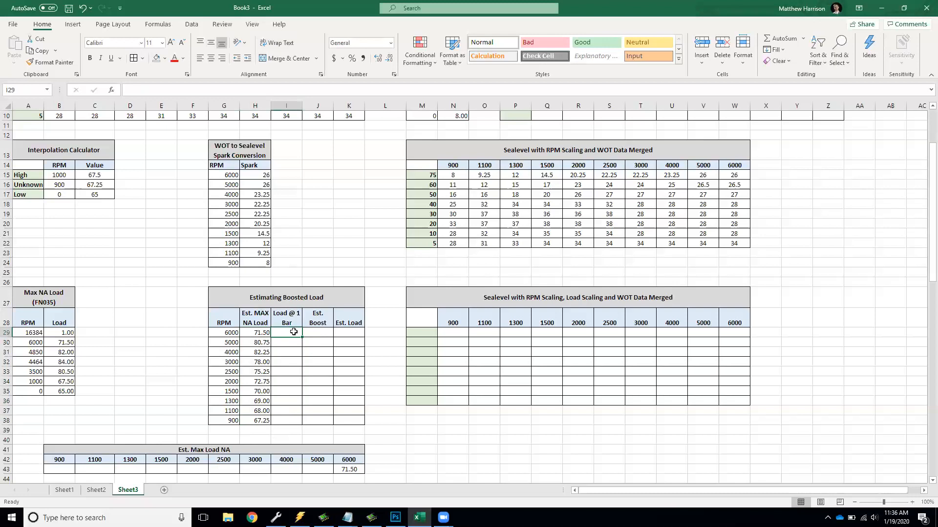
key("Left")
left_click(294, 332)
type("=")
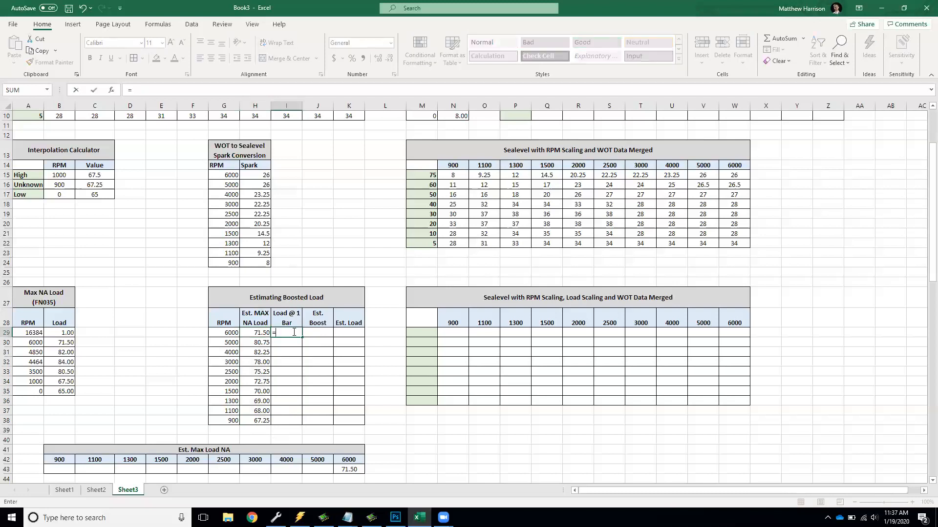
key("Left")
key("Return")
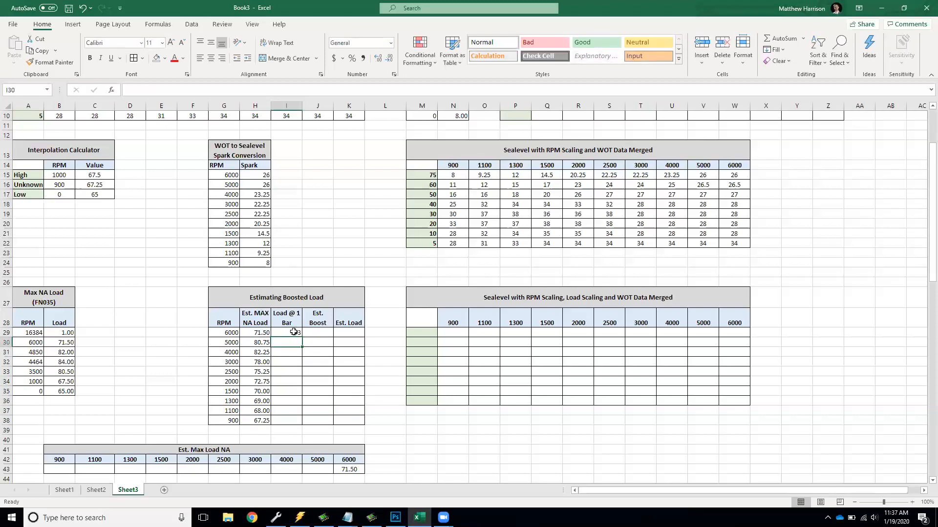
Step: Copy the I29 doubling formula into I30:I38 for the remaining RPM rows of Load @ 1 Bar
key("Up")
key("ctrl+c")
key("Down")
key("shift+Down")
key("shift+Down")
key("shift+Down")
key("shift+Down")
key("shift+Down")
key("shift+Down")
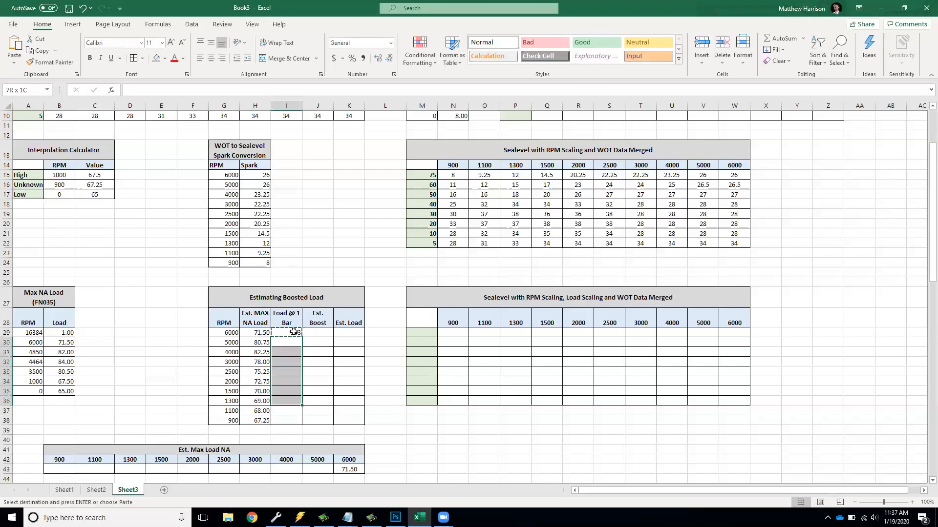
key("shift+Down")
key("shift+Down")
key("Return")
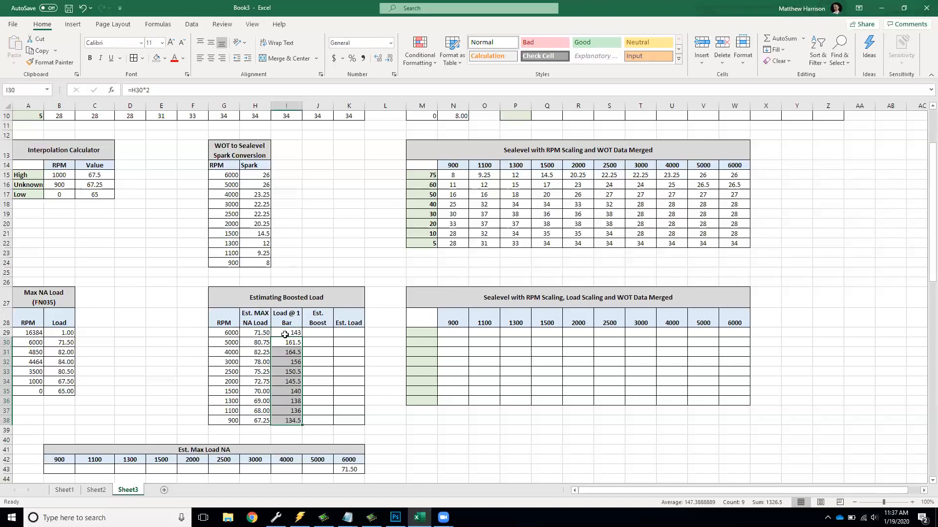
Step: Format the Load @ 1 Bar values in I29:I38 to show two decimal places
left_click_drag(284, 335, 293, 421)
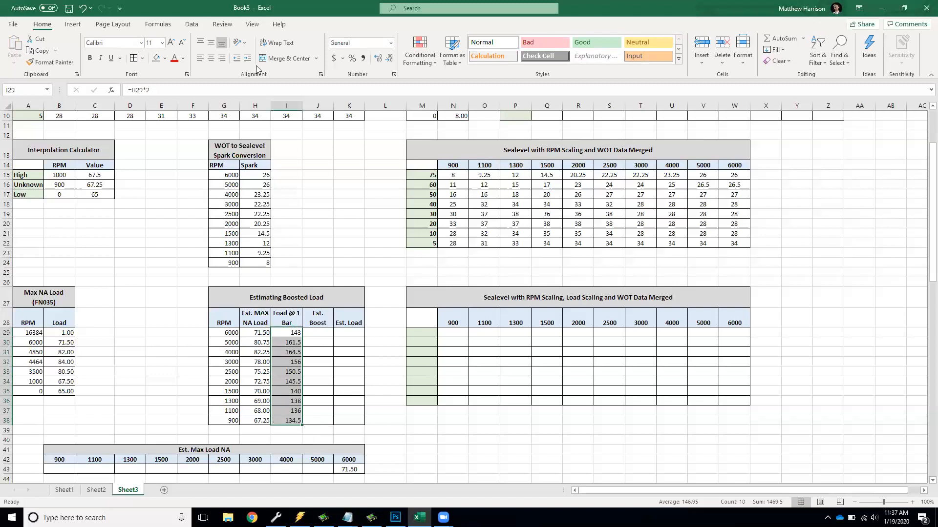
left_click(378, 58)
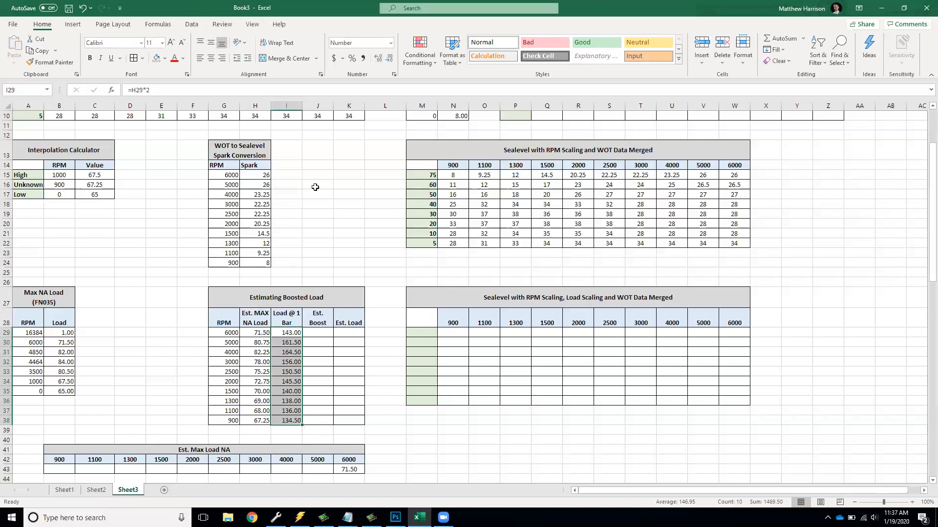
left_click(290, 334)
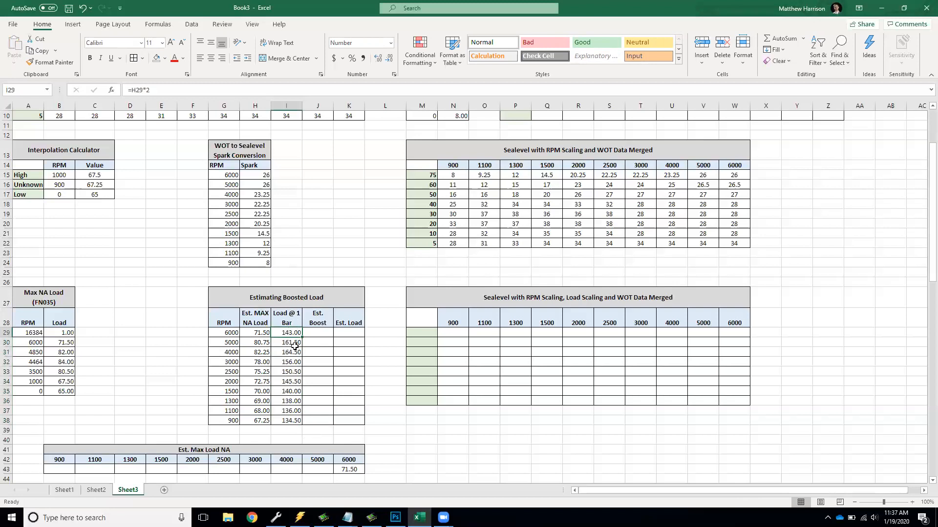
Step: Compare the Load @ 1 Bar column with the Est. MAX NA Load column and the highest load row of the merged sealevel table
left_click_drag(294, 419, 298, 334)
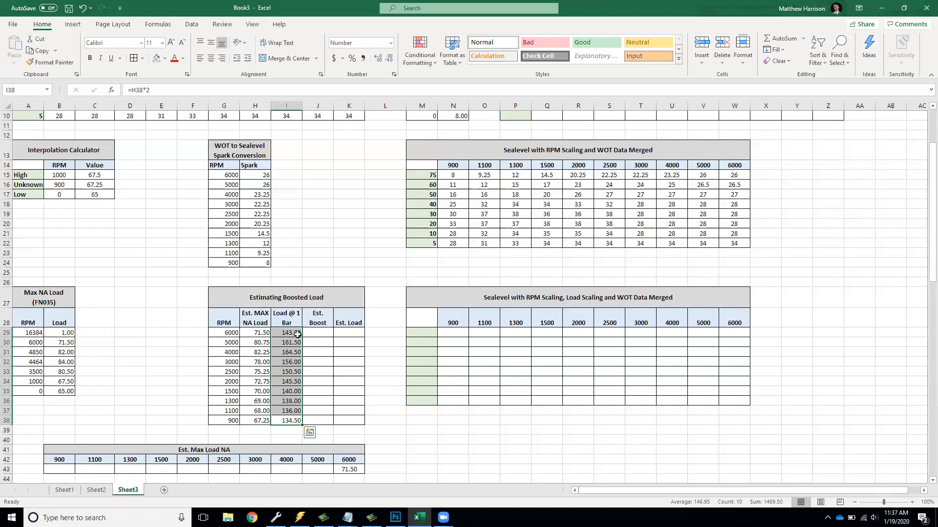
key("Right")
left_click_drag(294, 335, 294, 418)
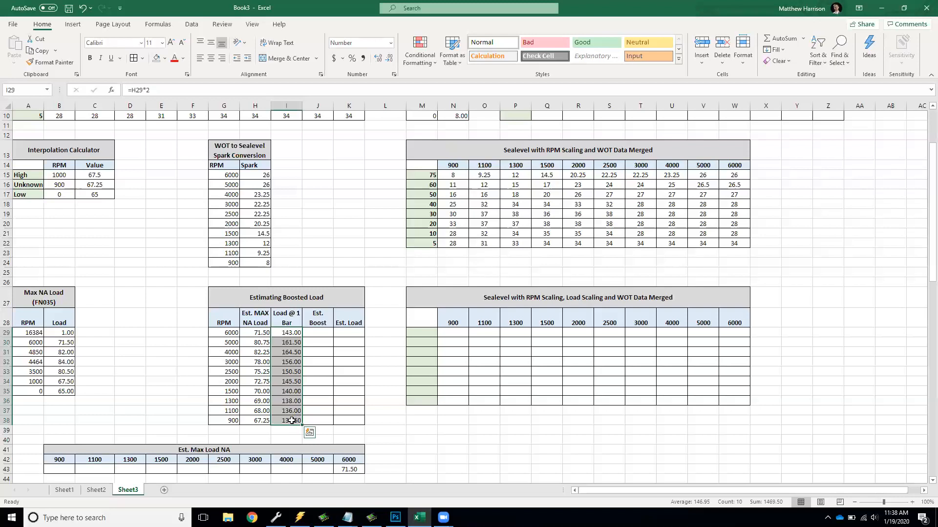
left_click_drag(256, 336, 252, 420)
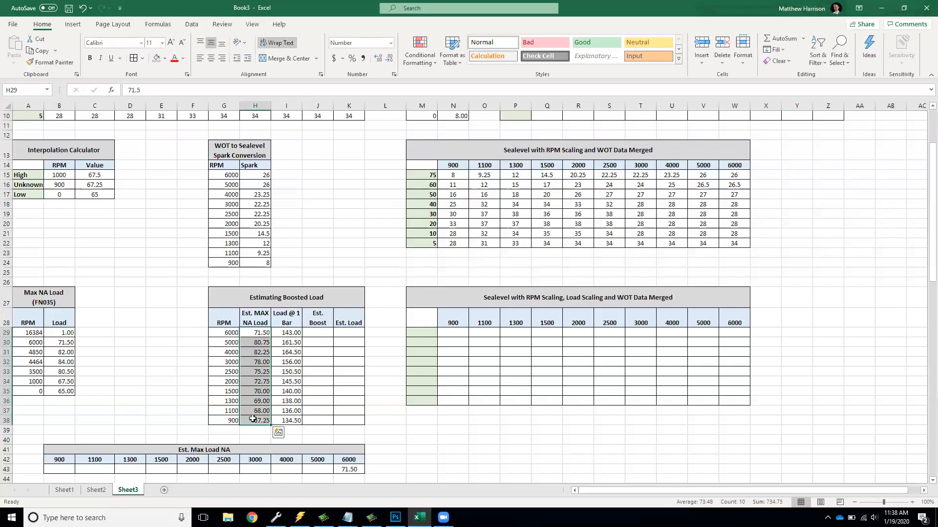
left_click_drag(298, 419, 300, 335)
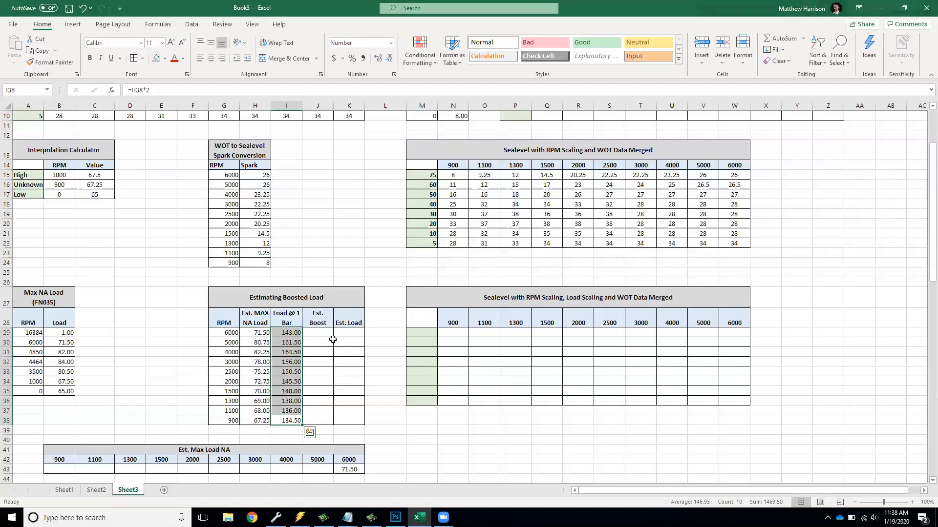
left_click(291, 353)
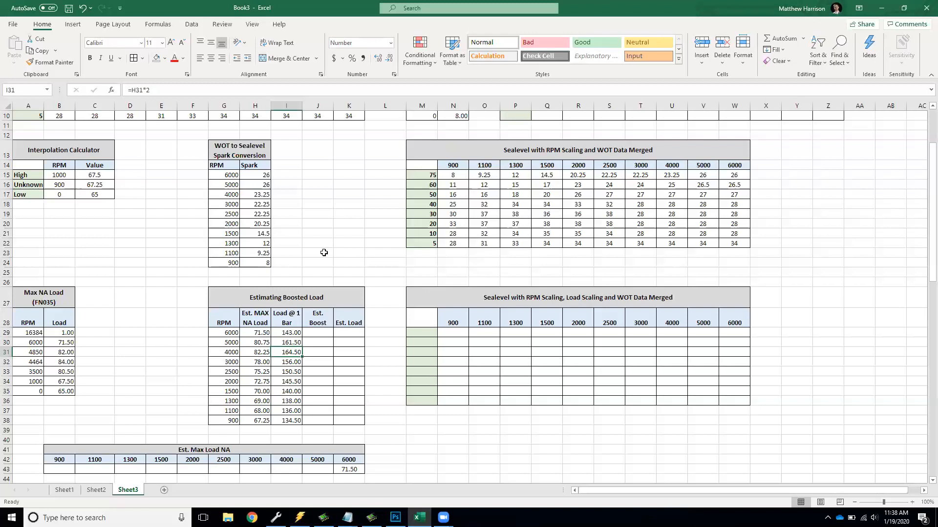
left_click_drag(291, 333, 289, 417)
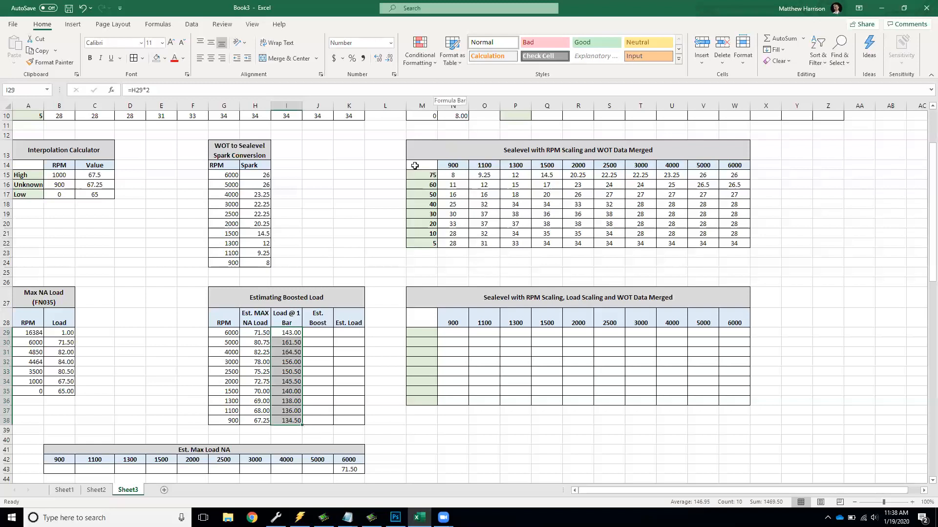
mouse_move(418, 177)
left_mouse_down()
mouse_move(424, 241)
mouse_move(426, 179)
left_mouse_up()
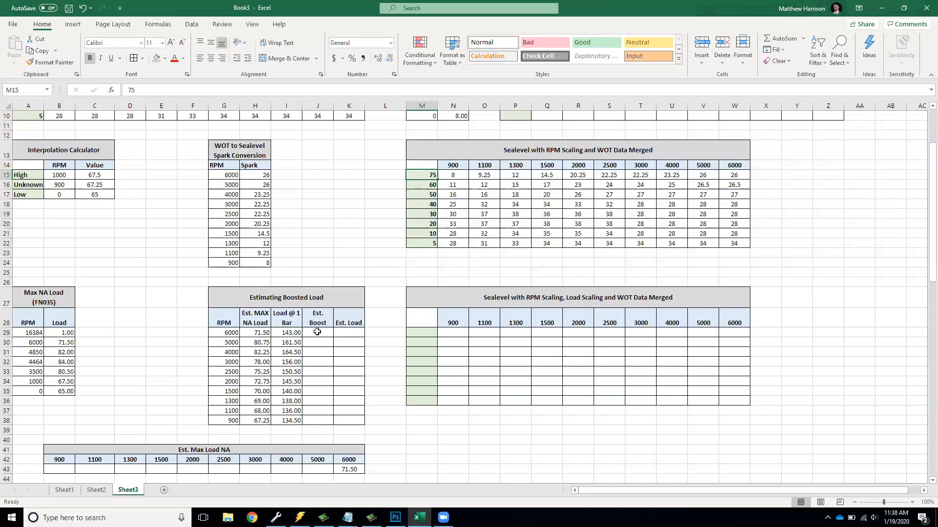
left_click_drag(259, 335, 253, 415)
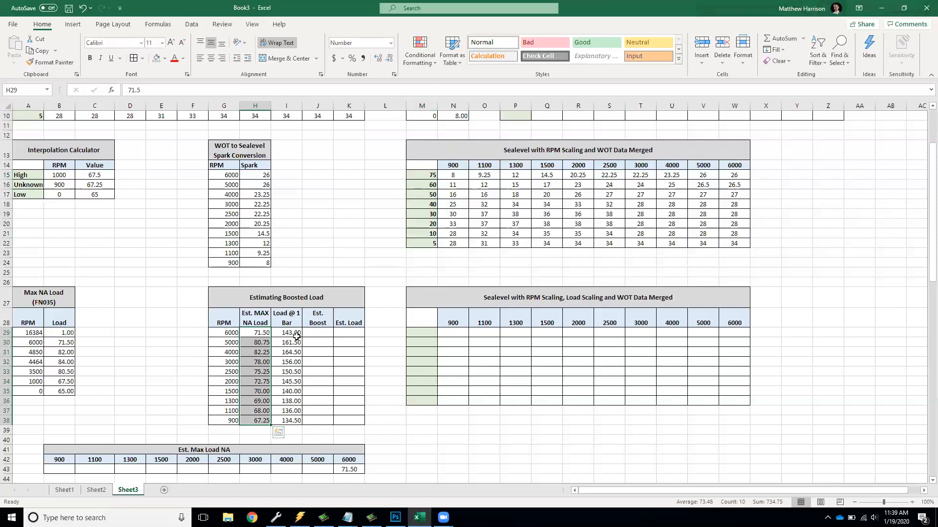
left_click_drag(295, 336, 294, 424)
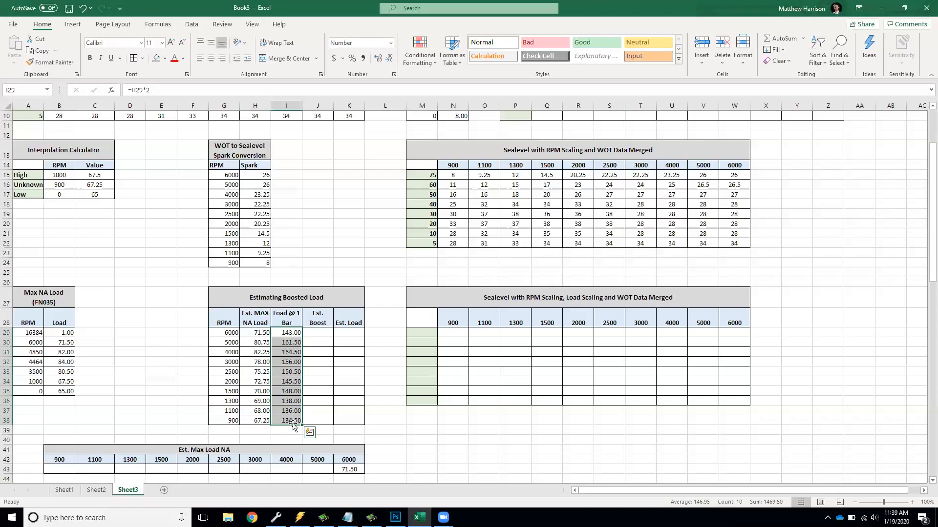
left_click(318, 332)
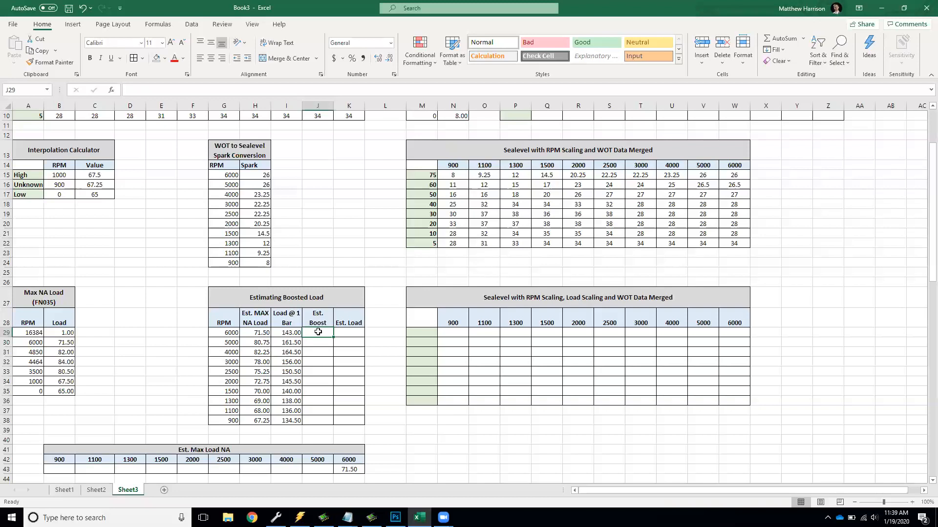
key("Down")
key("Down")
key("Down")
key("Down")
key("Down")
key("Down")
key("Down")
key("Down")
key("Down")
key("Up")
key("Up")
key("Up")
key("Up")
key("Up")
key("Up")
key("Up")
key("Up")
key("Up")
key("Up")
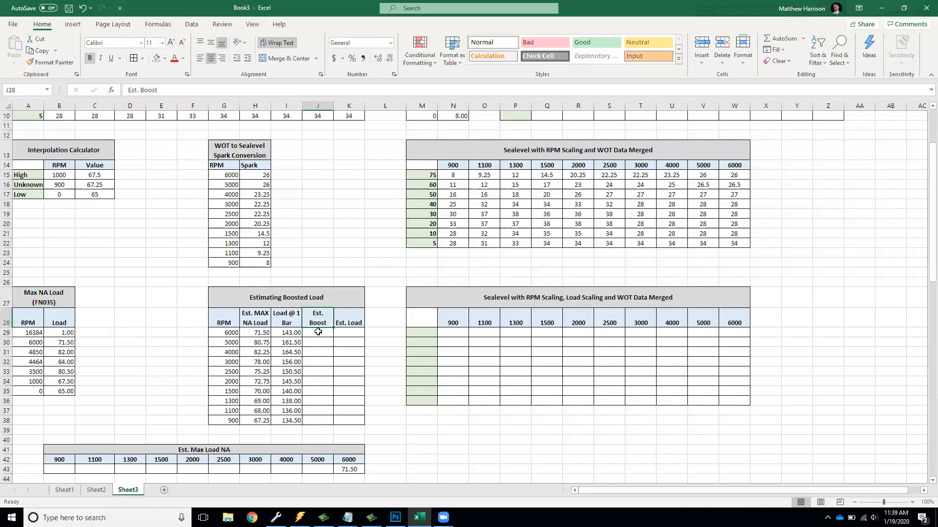
key("Down")
key("Down")
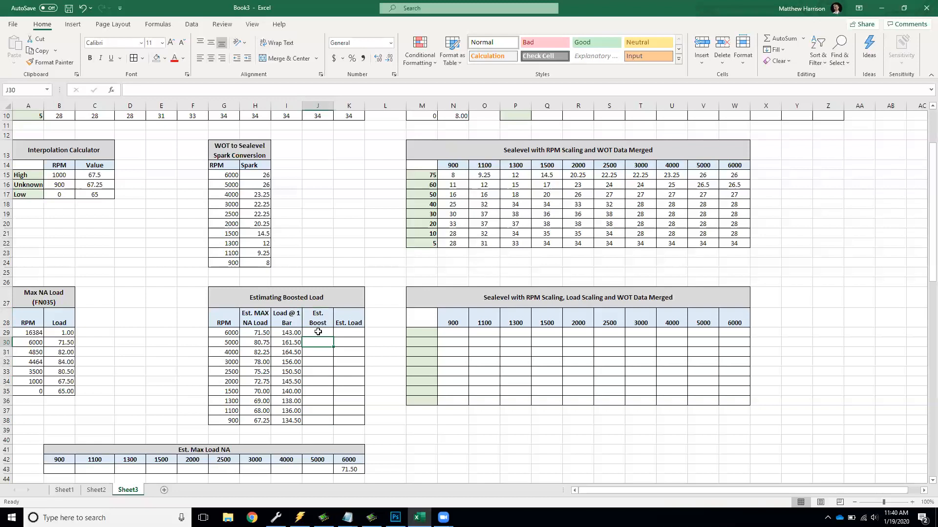
key("Down")
key("Down")
key("Down")
key("Down")
key("Down")
key("Down")
key("Down")
key("Up")
key("Up")
key("Up")
key("Up")
key("Up")
key("Up")
key("Up")
key("Up")
Step: Enter an Est. Boost of 12 for 5000 RPM and 11 for 6000 RPM in the Estimating Boosted Load table
key("Down")
type("12")
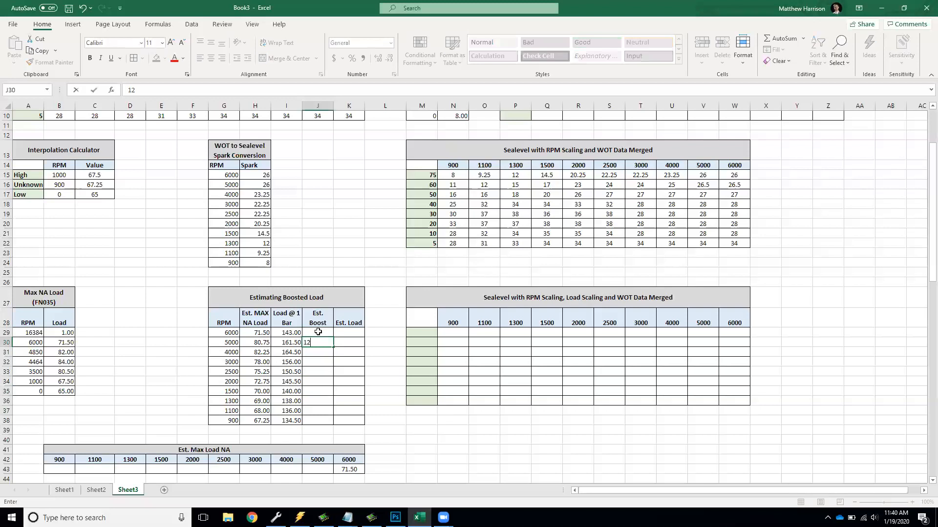
key("ctrl+Return")
left_click(318, 332)
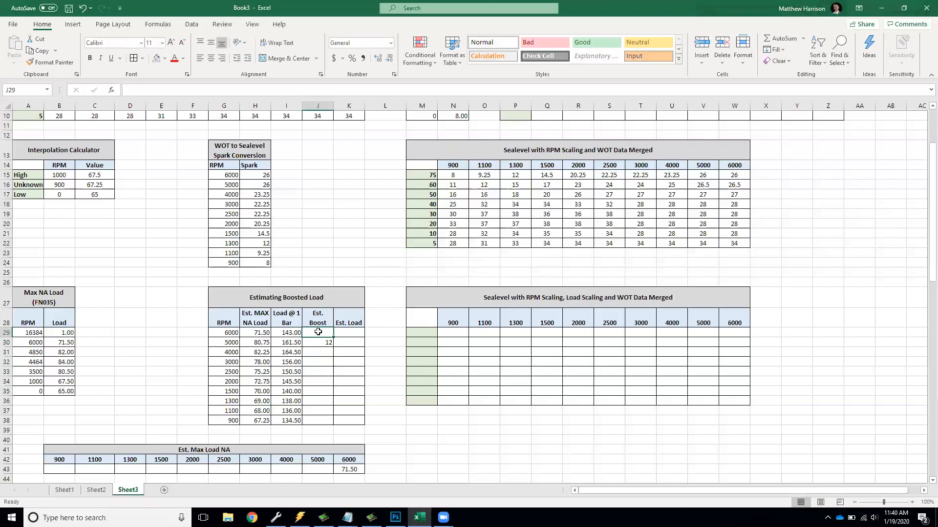
type("11")
key("Return")
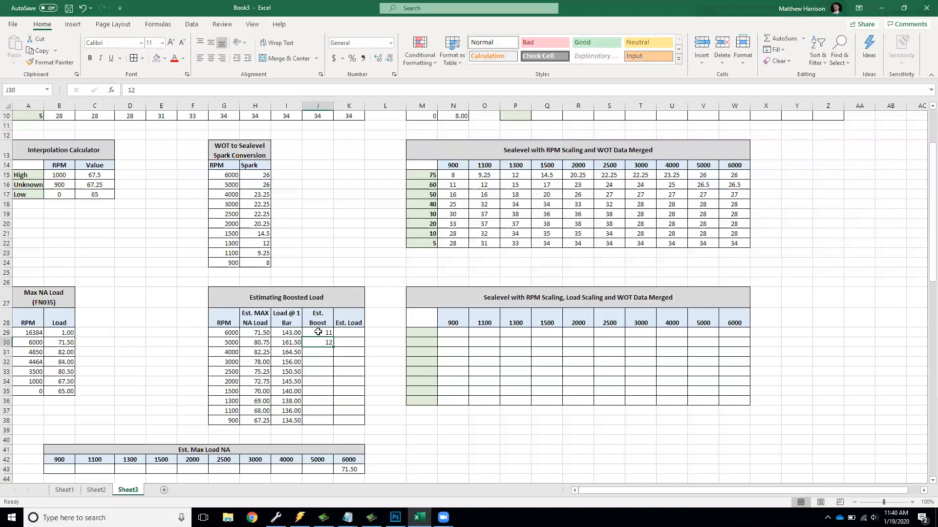
Step: Enter an Est. Boost of 8 for 4000 RPM and 4 for 3000 RPM
left_click(318, 333)
key("Down")
key("Down")
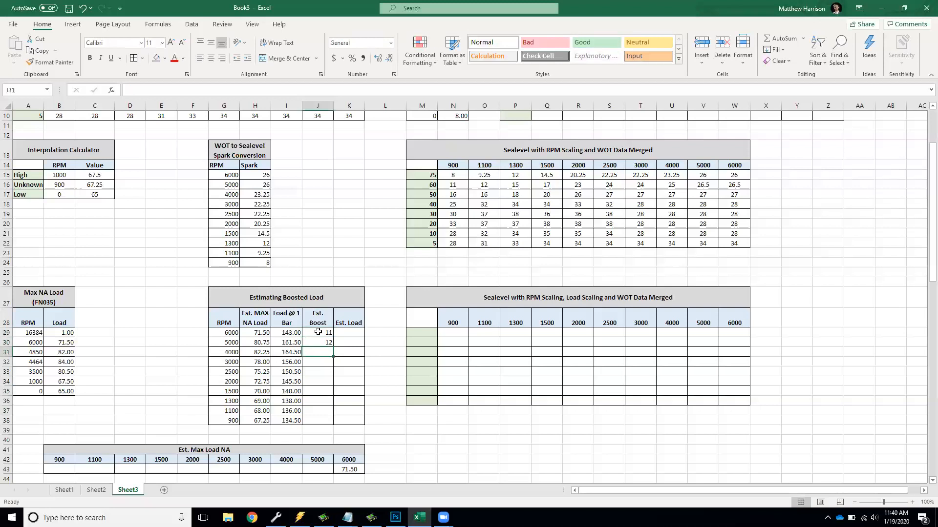
type("8")
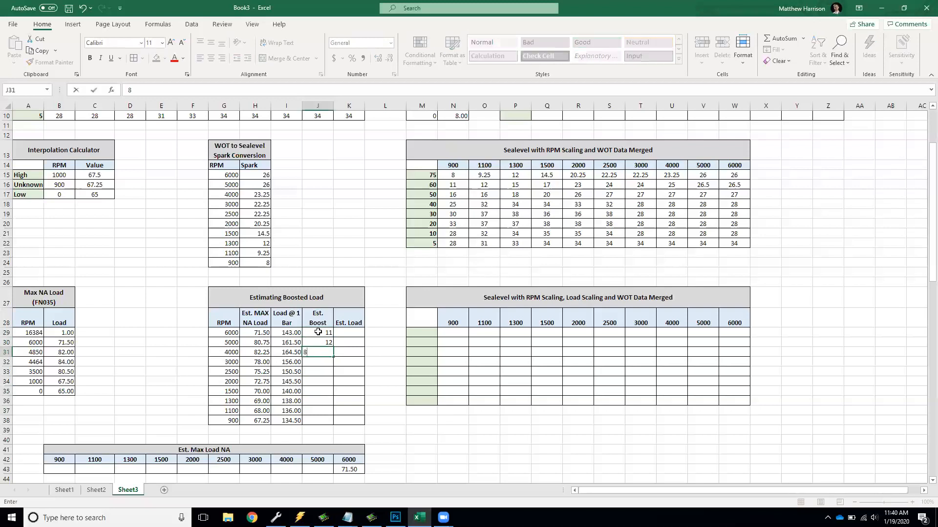
key("Return")
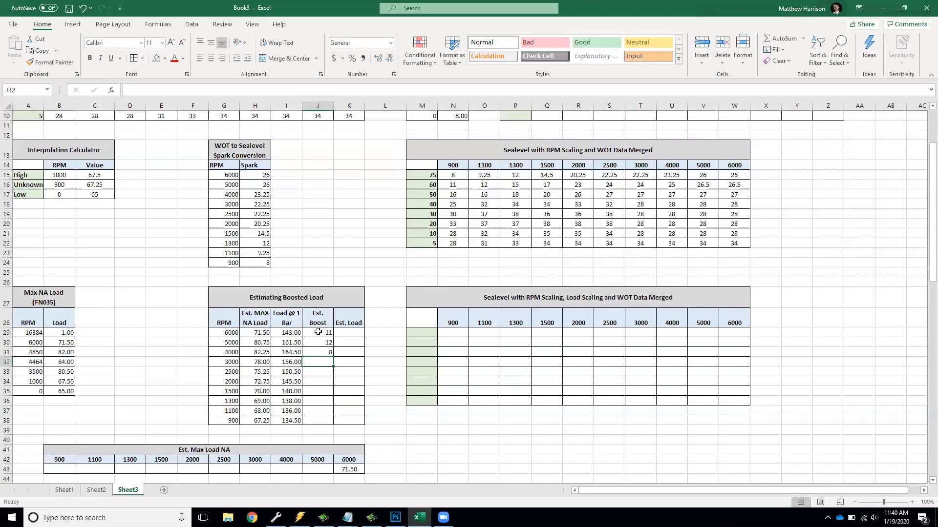
type("4")
key("Return")
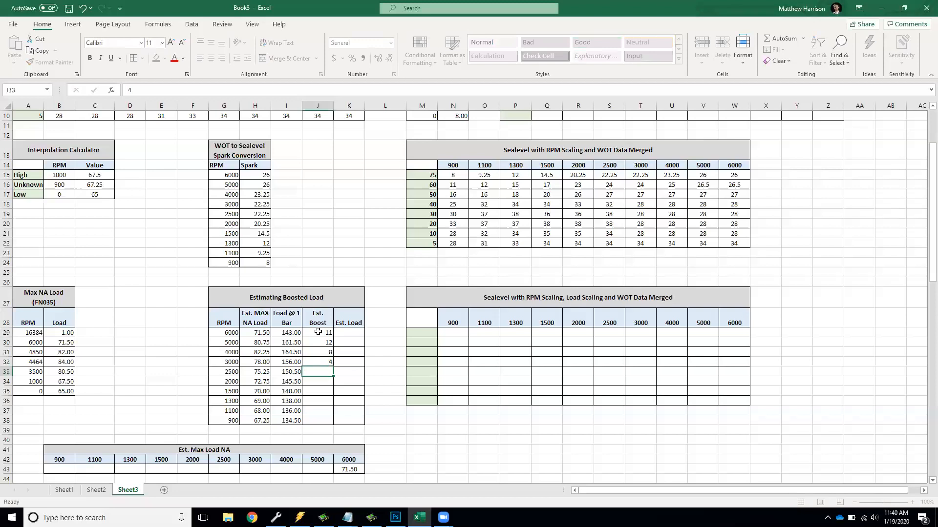
Step: Fill the remaining Est. Boost cells with 2 for 2500 RPM, 1 for 2000 RPM, and 0 for 1500 RPM down to 900 RPM
type("2")
key("Return")
type("0")
key("BackSpace")
type("1")
key("Return")
type("0")
key("Return")
type("0")
key("Return")
type("0")
key("Up")
Step: Review the Est. Boost entries row by row across the RPM range, ending on the Est. Load cell for 6000 RPM
key("Up")
key("Up")
key("Up")
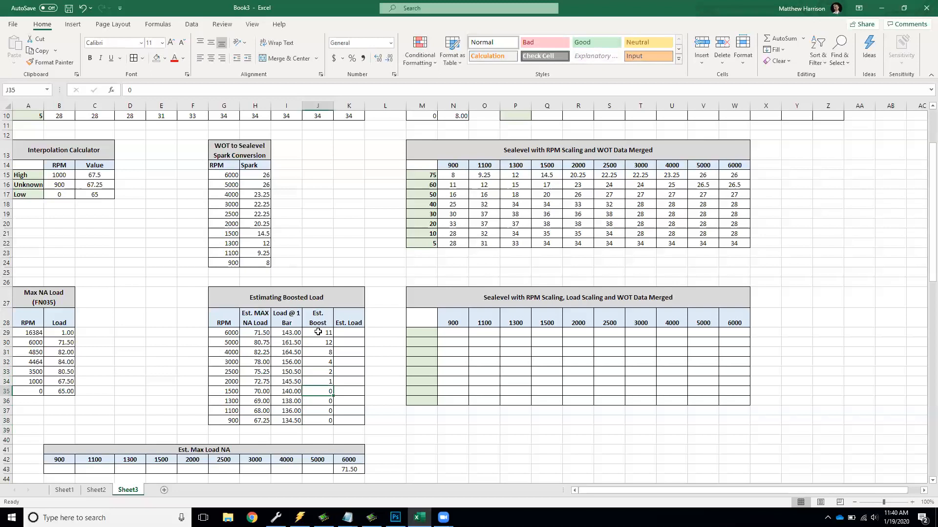
key("Down")
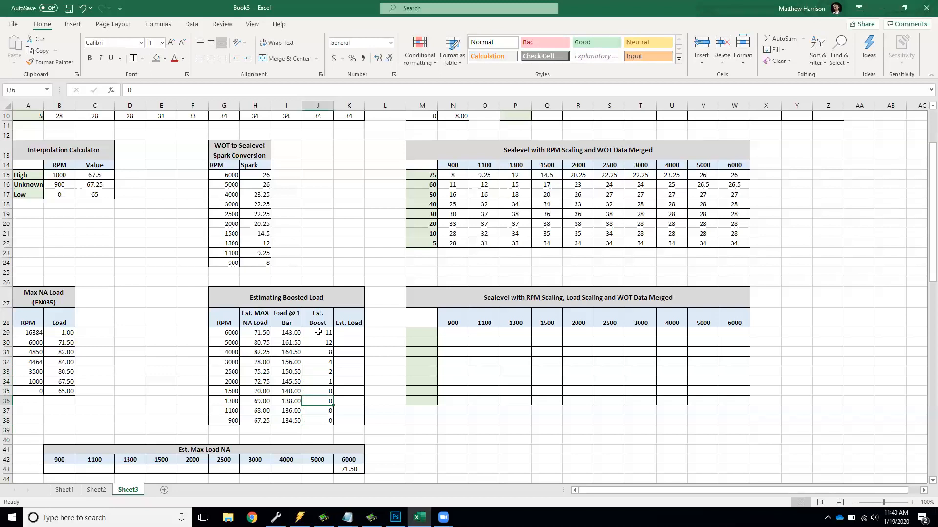
key("Up")
key("Up")
key("Up")
key("Down")
key("Down")
key("Up")
key("Up")
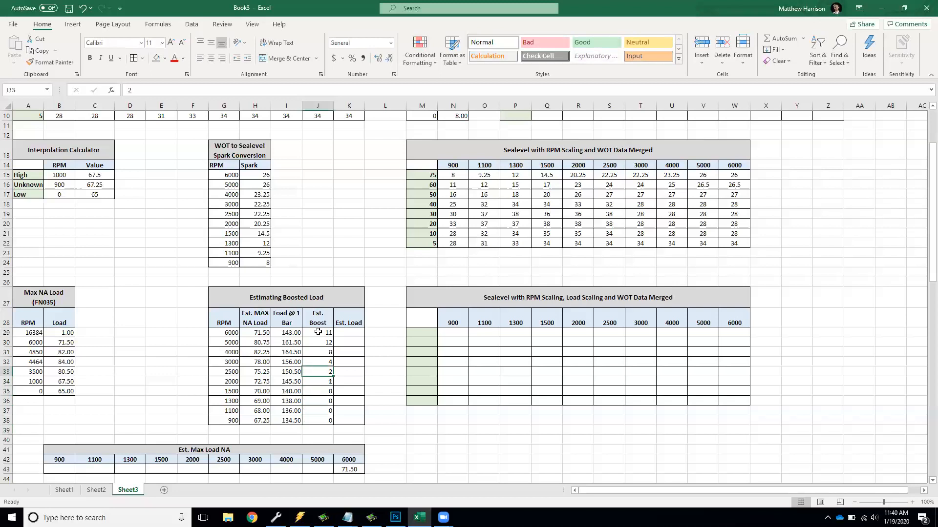
key("Up")
key("Down")
key("Up")
key("Up")
key("Up")
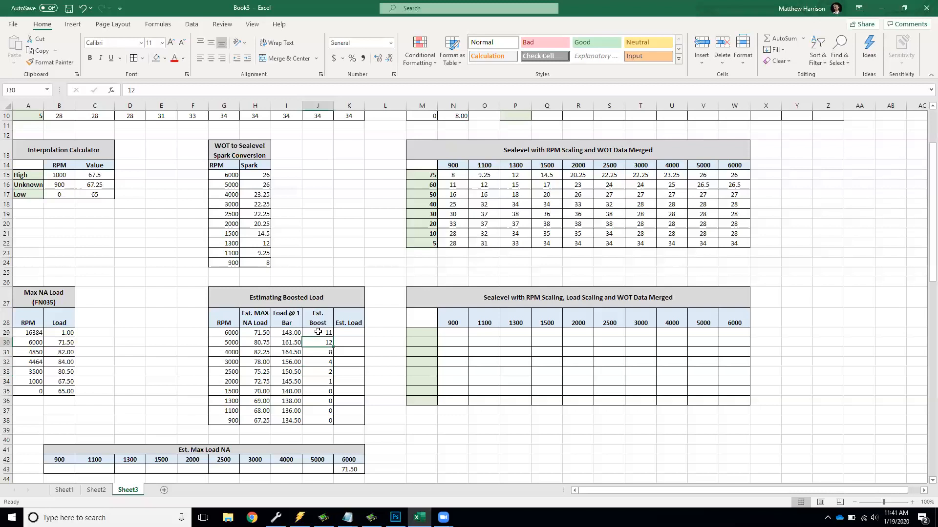
key("Up")
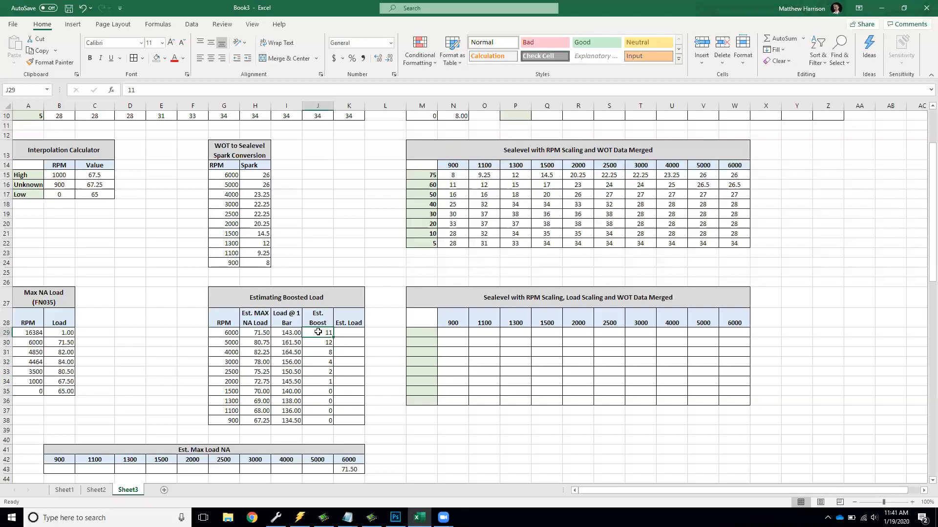
key("Down")
key("Down")
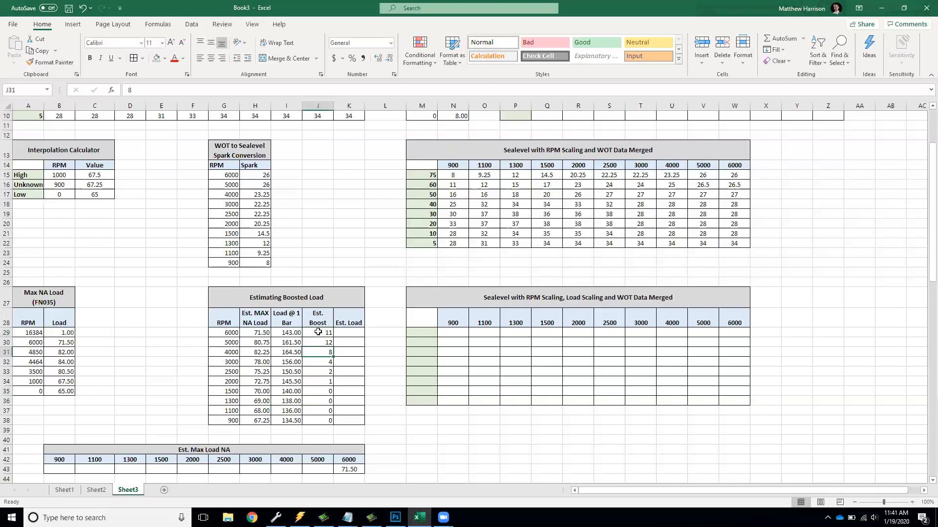
key("Up")
key("Up")
key("Right")
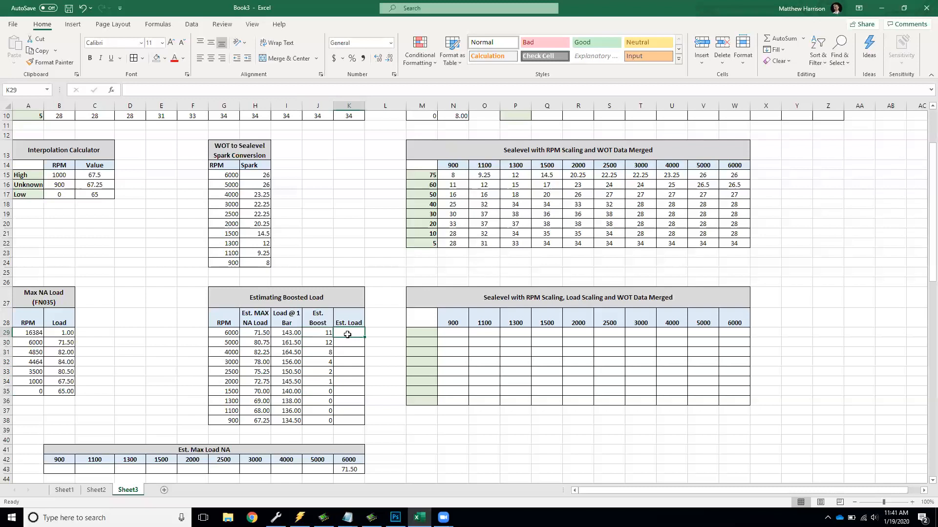
Step: Examine the 6000 RPM row of the Estimating Boosted Load table and the axes of the merged sealevel table above
key("Left")
key("Left")
key("Left")
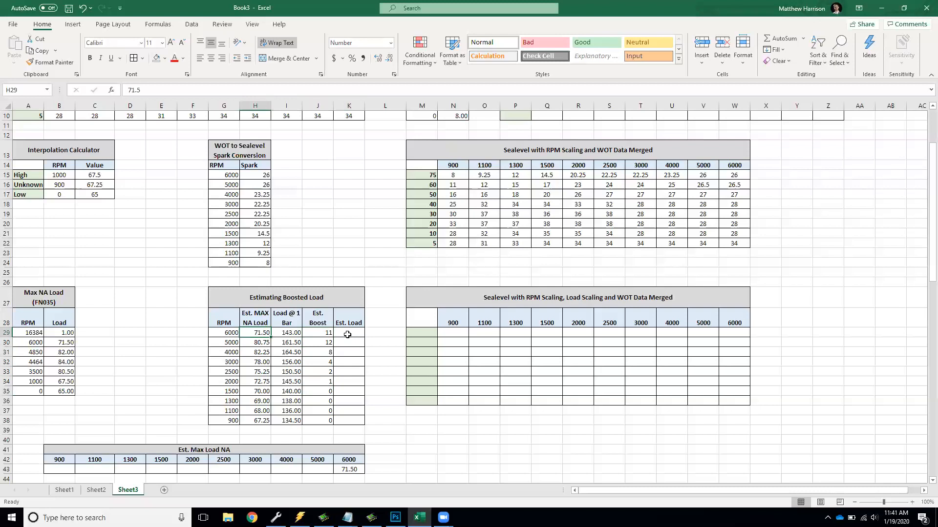
key("Right")
key("Right")
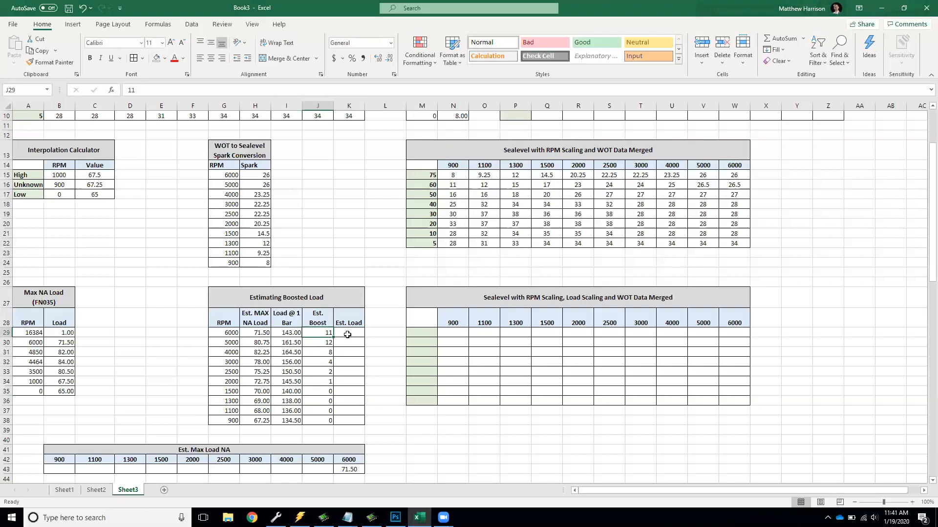
key("Right")
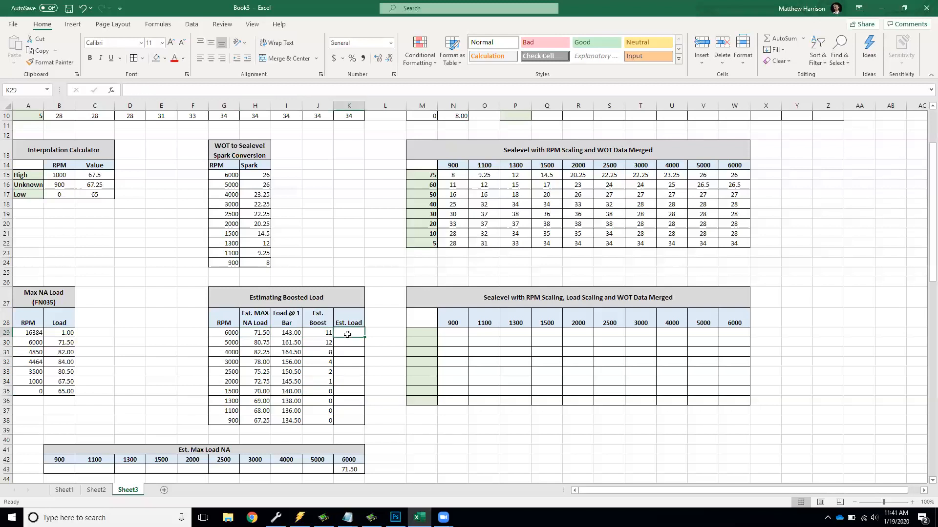
key("Left")
key("Left")
key("Left")
key("Left")
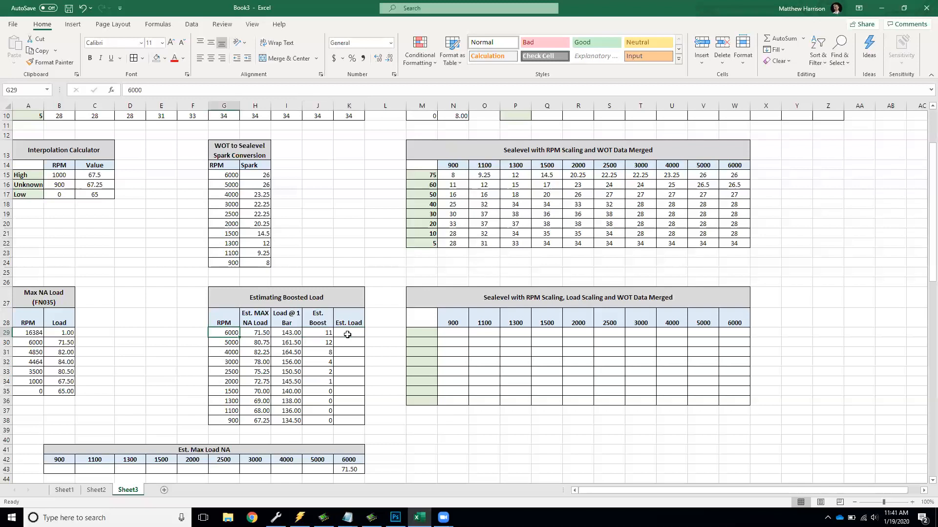
left_click(432, 175)
left_click(456, 164)
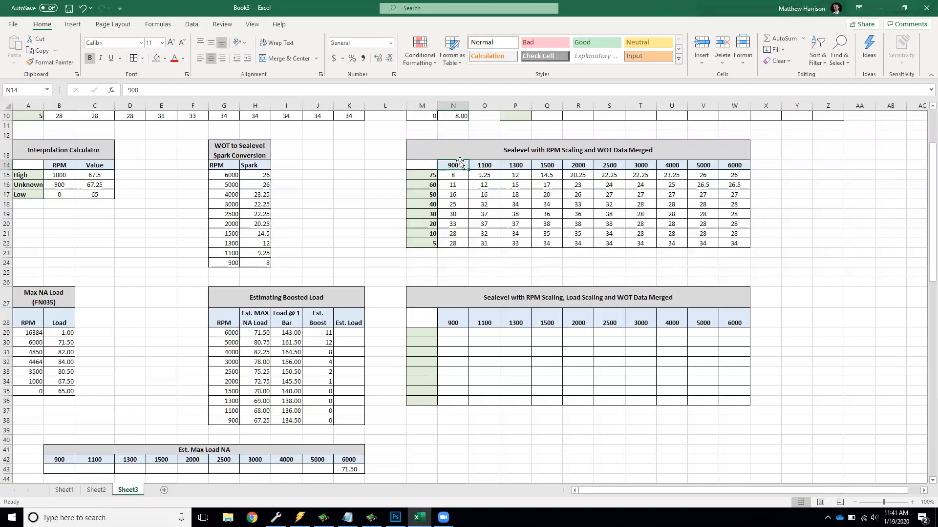
left_click(349, 332)
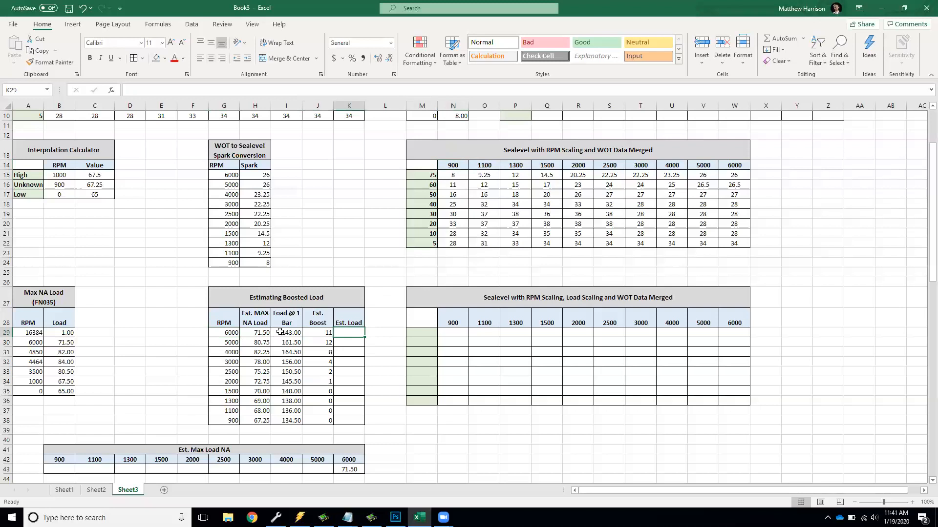
left_click(327, 333)
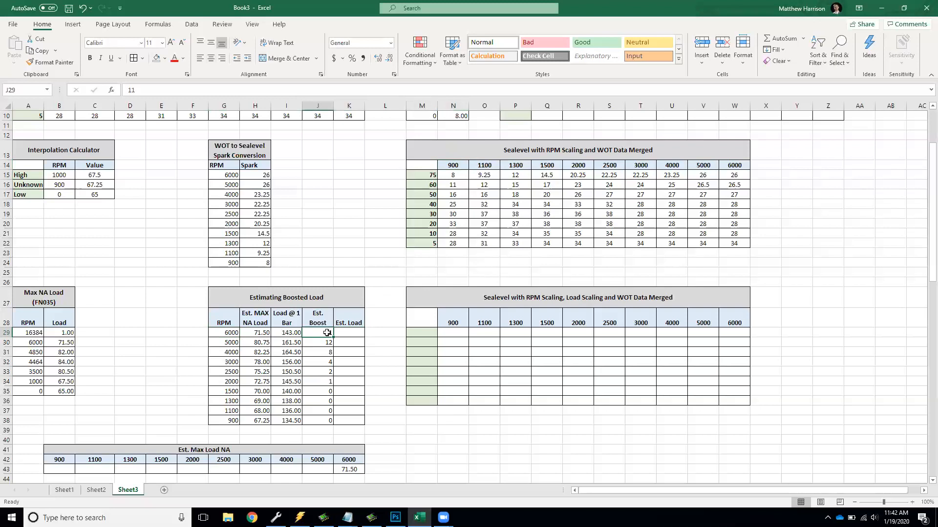
Step: Enter the formula =(J29/14.5) in the 6000 RPM Est. Load cell to divide its Est. Boost by 14.5
left_click(357, 333)
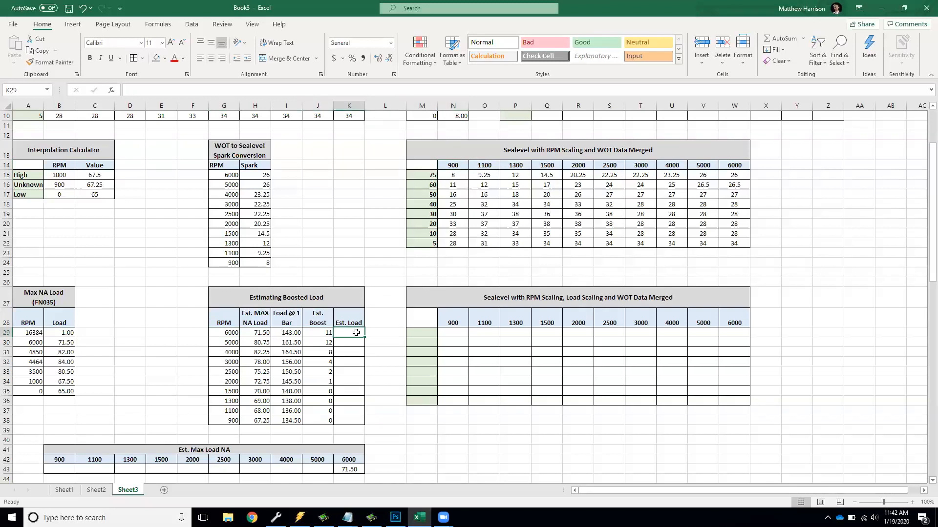
double_click(356, 333)
type("=(")
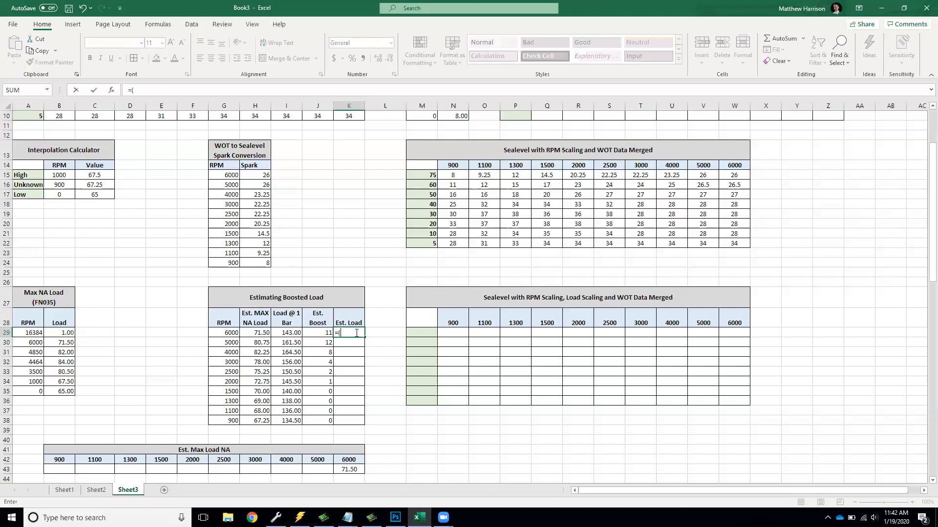
left_click(326, 333)
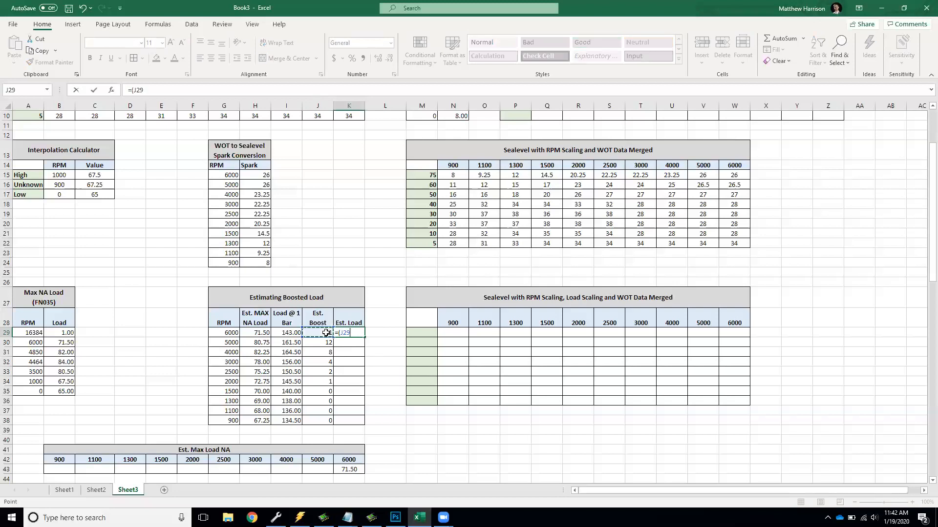
type("/14.5")
key("Return")
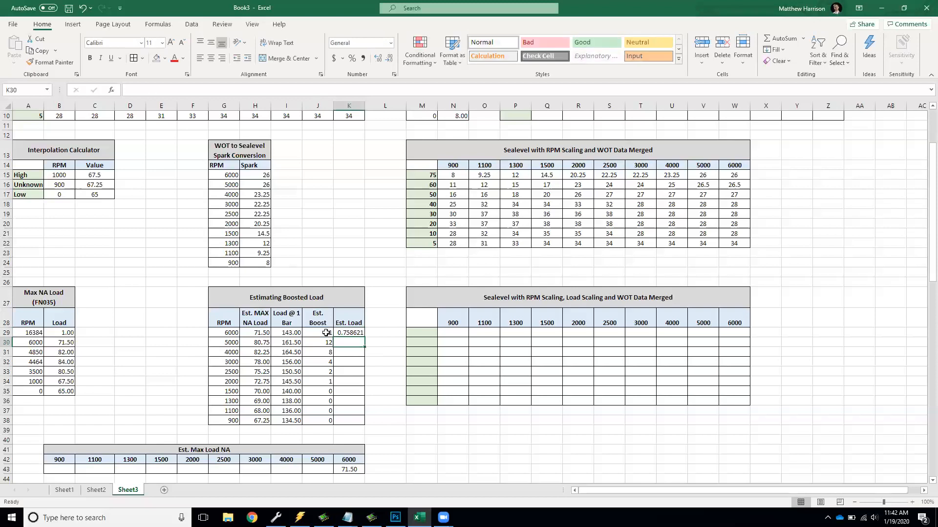
key("Up")
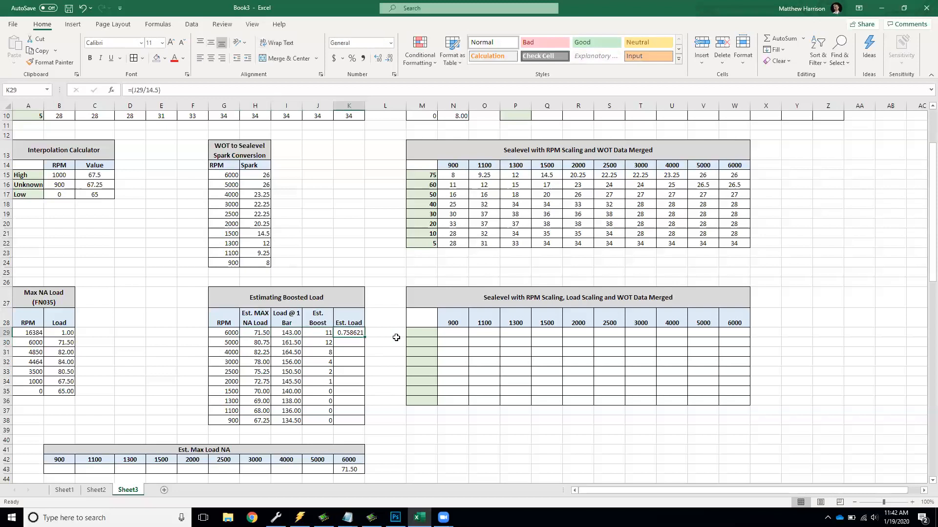
Step: Extend the 6000 RPM Est. Load formula to =(J29/14.5)*H29, multiplying by the Est. MAX NA Load
double_click(349, 332)
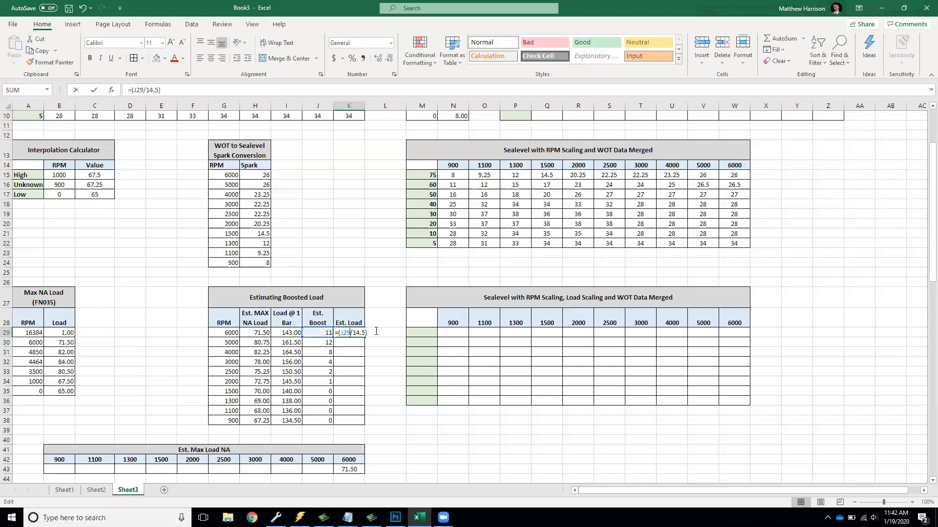
type("*")
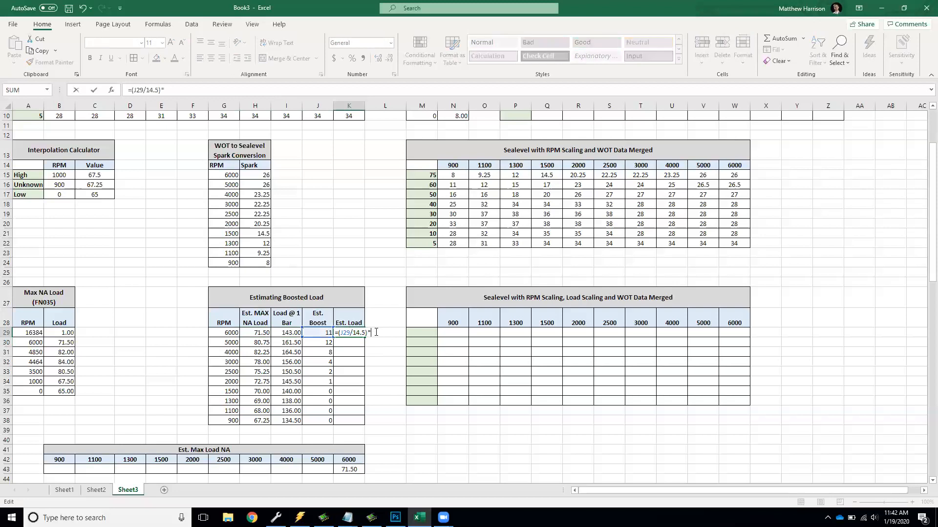
left_click(255, 333)
key("Return")
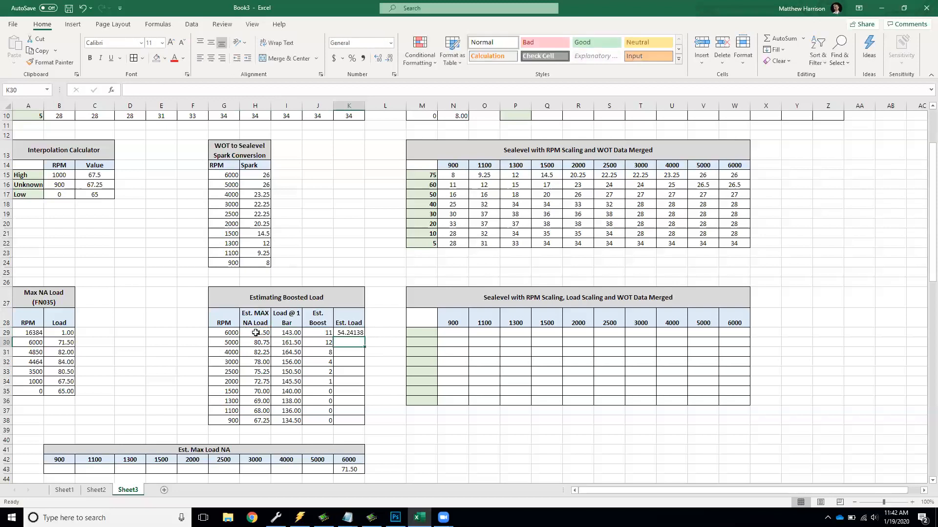
left_click(350, 333)
key("Left")
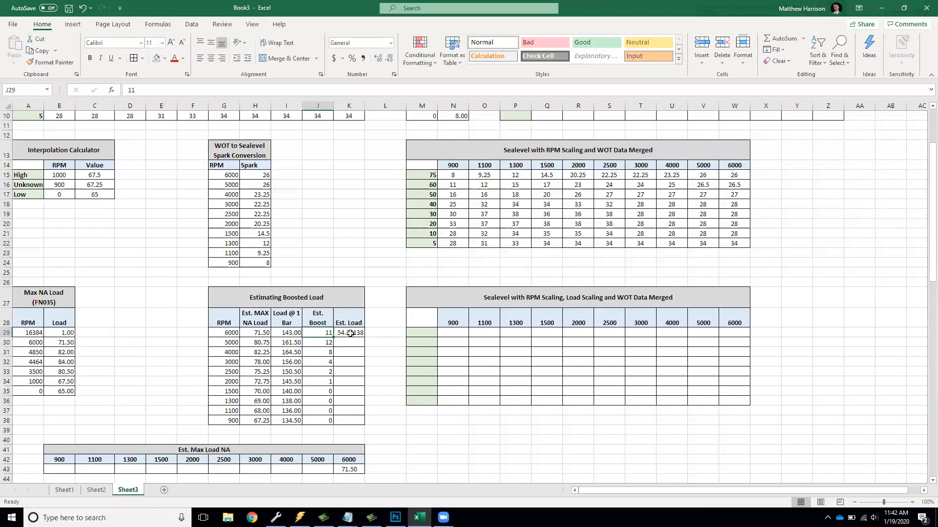
left_click(350, 333)
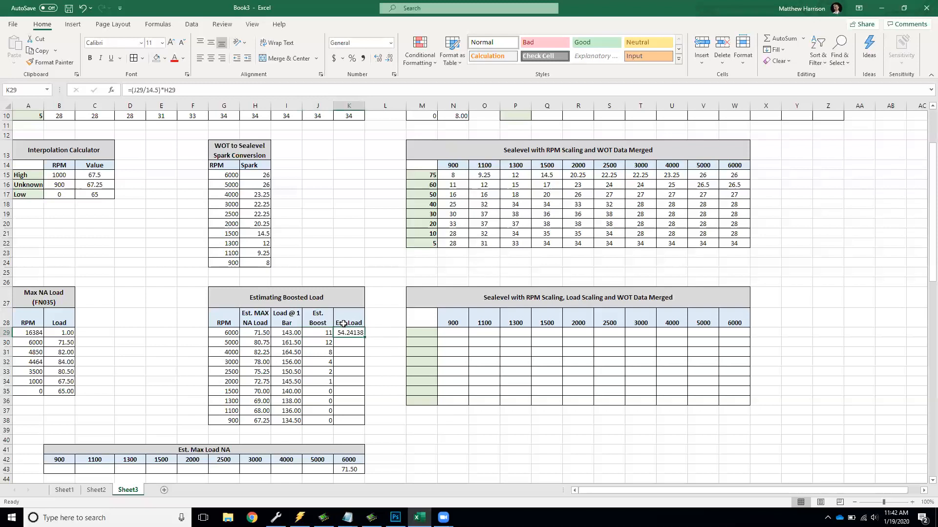
Step: Change the 6000 RPM Est. Load formula to =((J29/14.5)*H29)+H29 so the Est. MAX NA Load is added
left_click(250, 333)
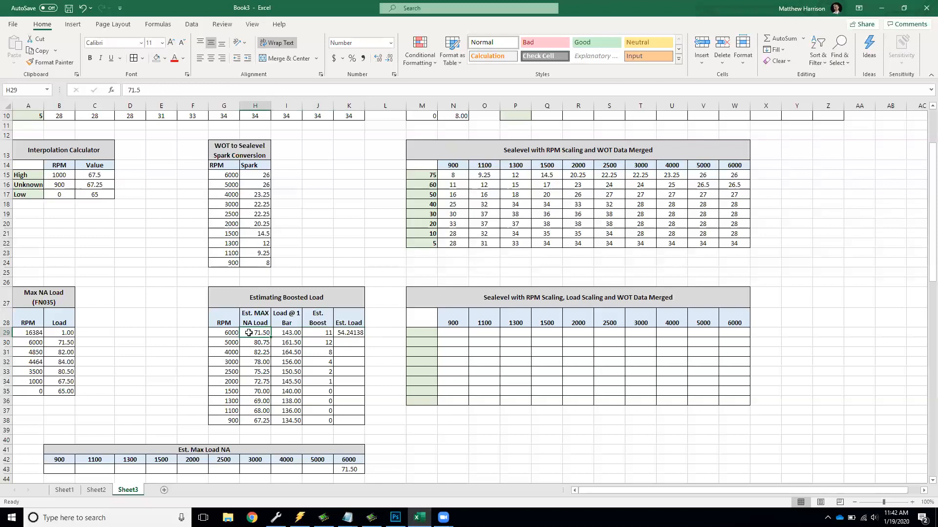
key("Right")
key("Right")
key("Right")
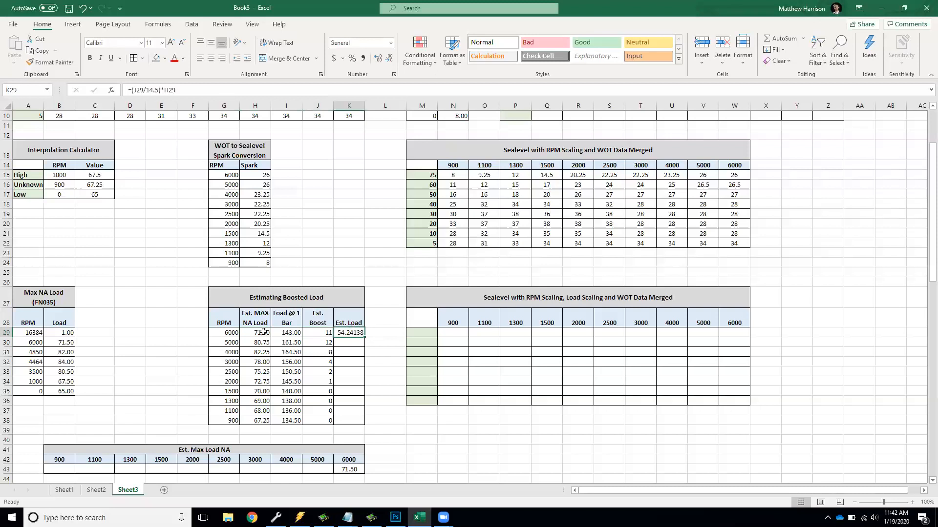
double_click(356, 332)
type(")")
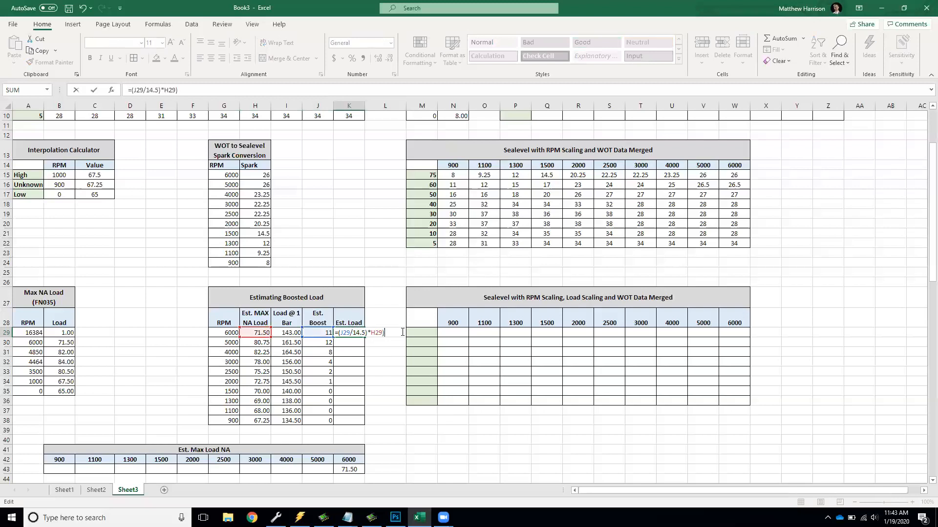
left_click(338, 333)
type("(")
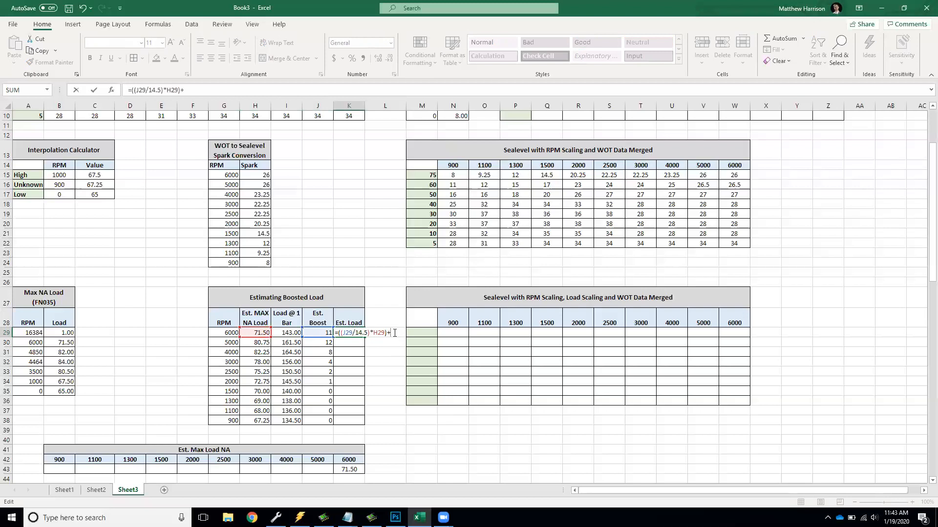
left_click(257, 333)
key("Return")
key("Up")
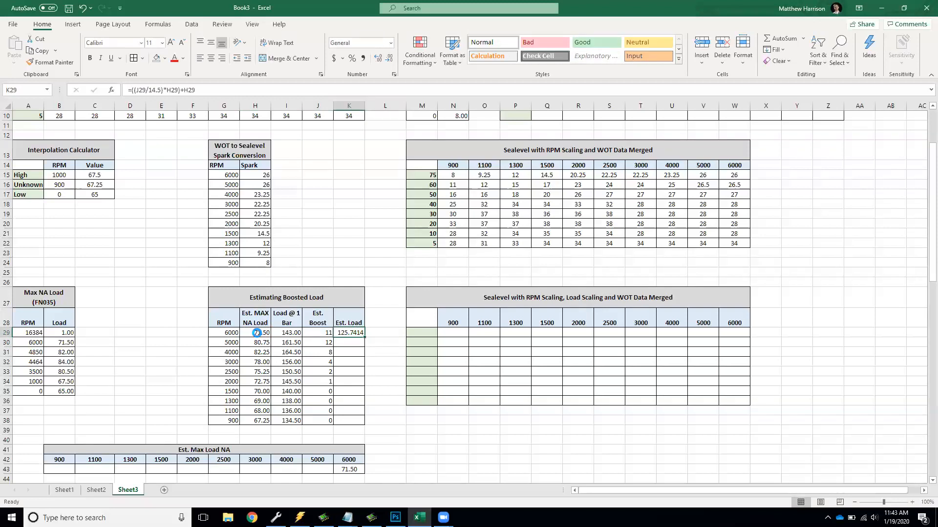
Step: Copy the 6000 RPM Est. Load formula into the Est. Load cells for 5000 RPM down to 900 RPM
key("ctrl+c")
key("Down")
key("ctrl+v")
key("Down")
key("ctrl+v")
key("Down")
key("ctrl+v")
key("Down")
key("ctrl+v")
key("Down")
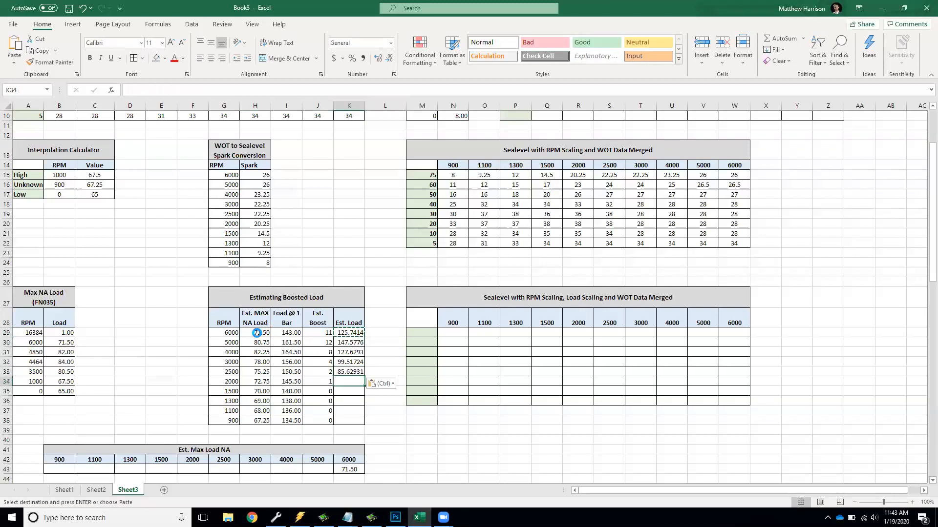
key("ctrl+v")
key("Down")
key("ctrl+v")
key("Down")
key("ctrl+v")
key("Down")
key("ctrl+v")
key("Down")
key("ctrl+v")
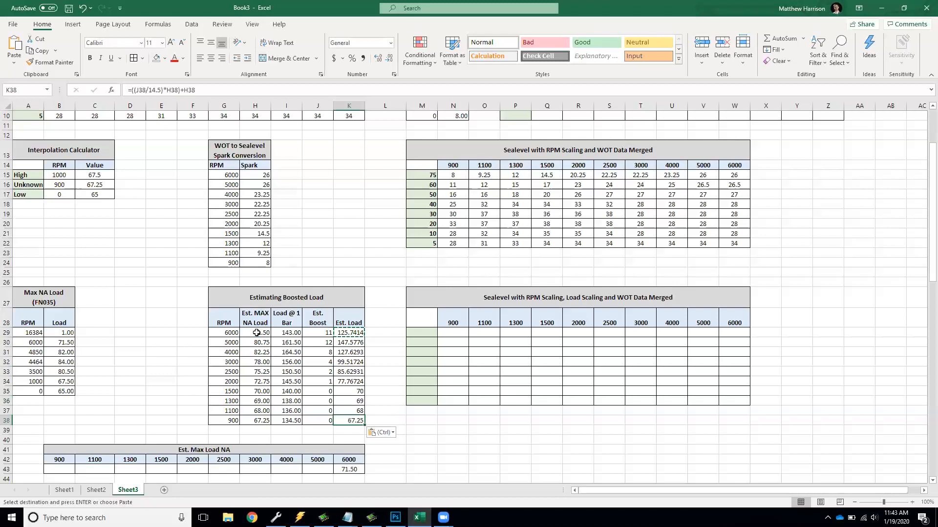
key("Escape")
Step: Compare the Est. Load results with the Est. MAX NA Load and Est. Boost columns across the RPM range
key("Up")
key("Up")
key("Up")
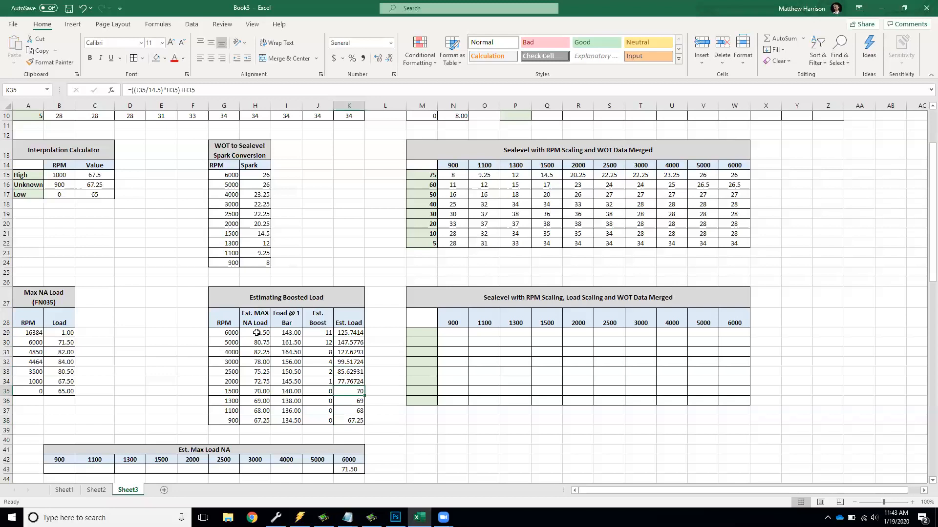
key("shift+Down")
key("shift+Down")
key("shift+Down")
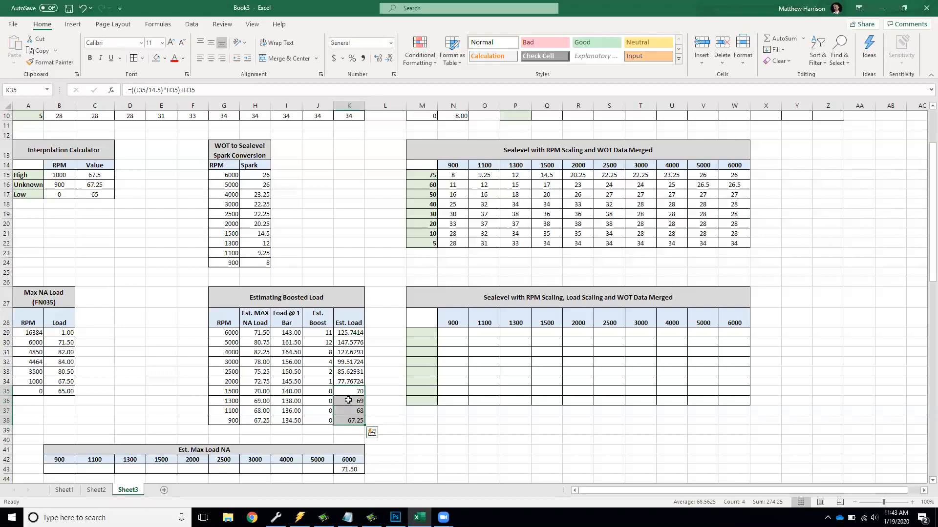
key("Left")
key("Left")
key("Left")
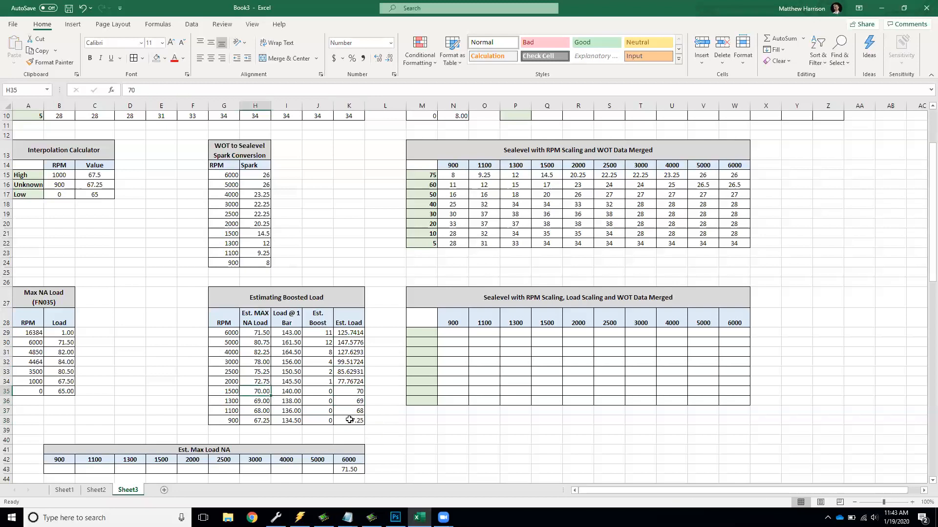
left_click_drag(349, 420, 356, 336)
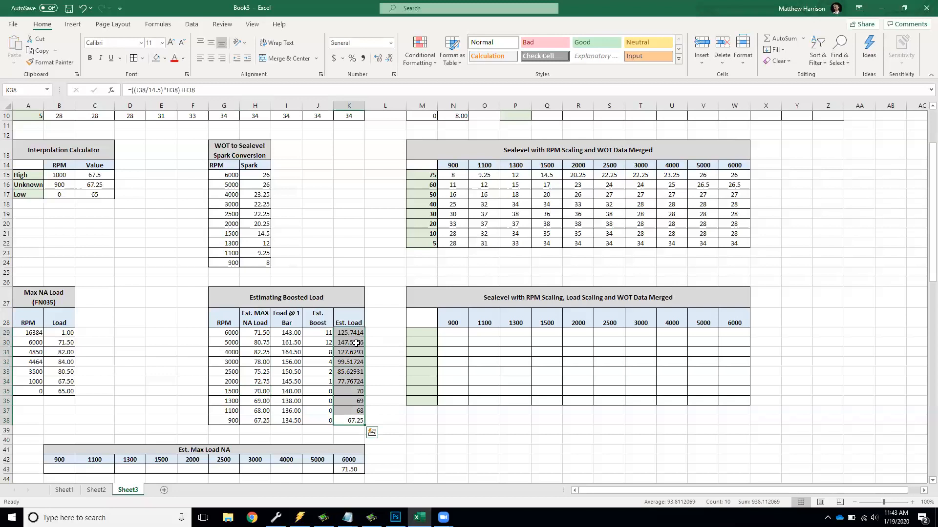
left_click_drag(259, 336, 255, 415)
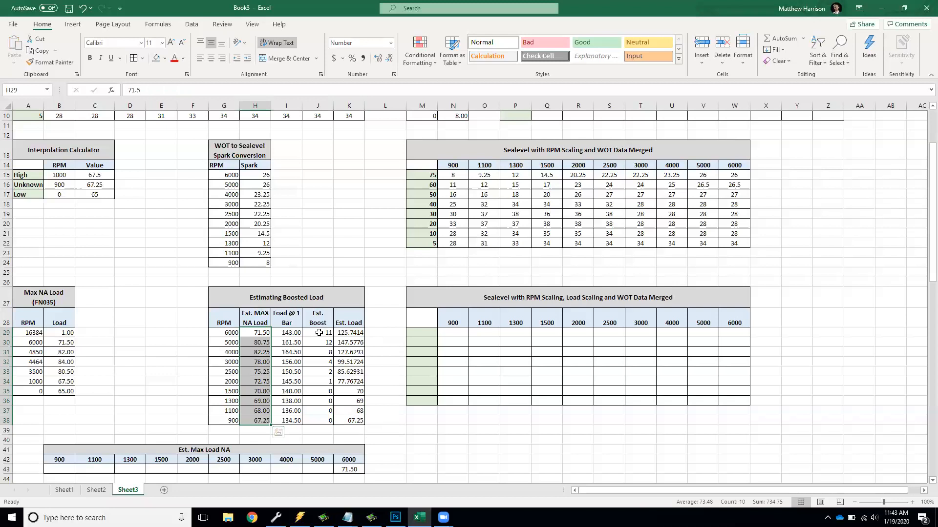
left_click_drag(319, 332, 314, 420)
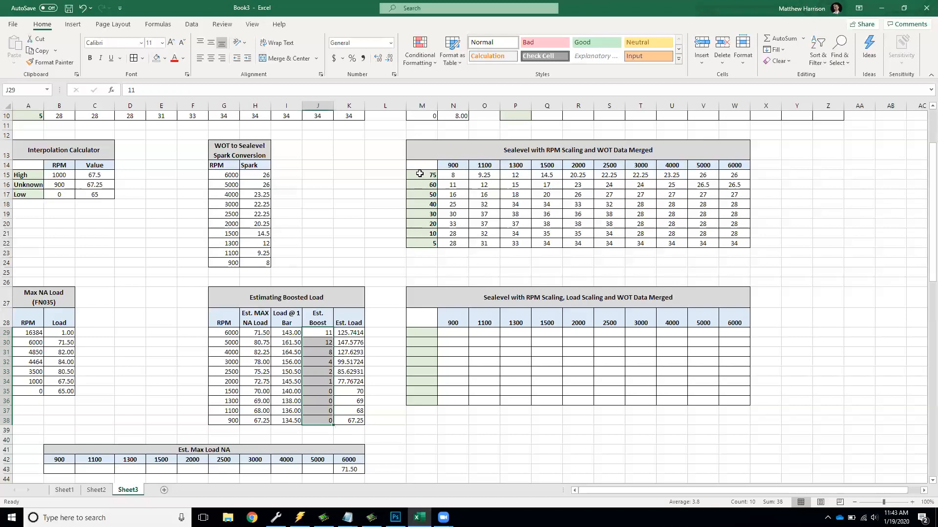
left_click(345, 343)
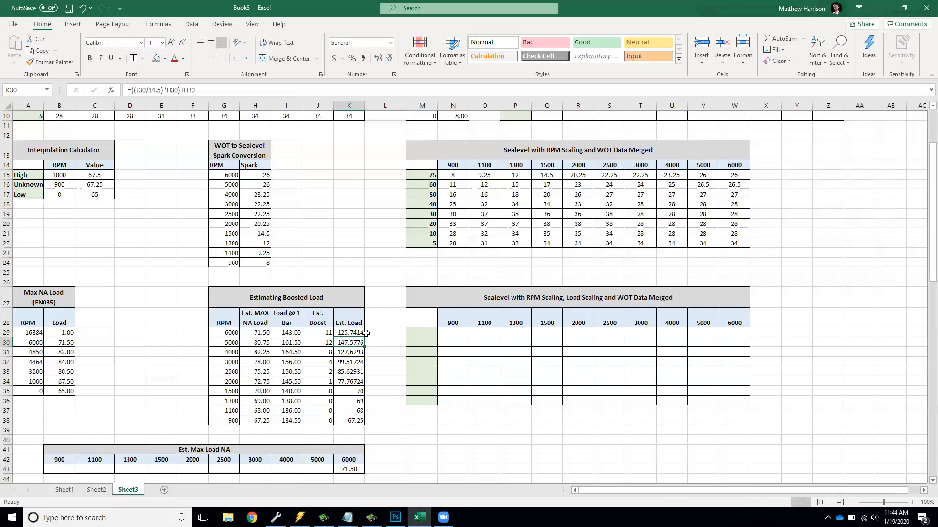
left_click_drag(351, 332, 354, 421)
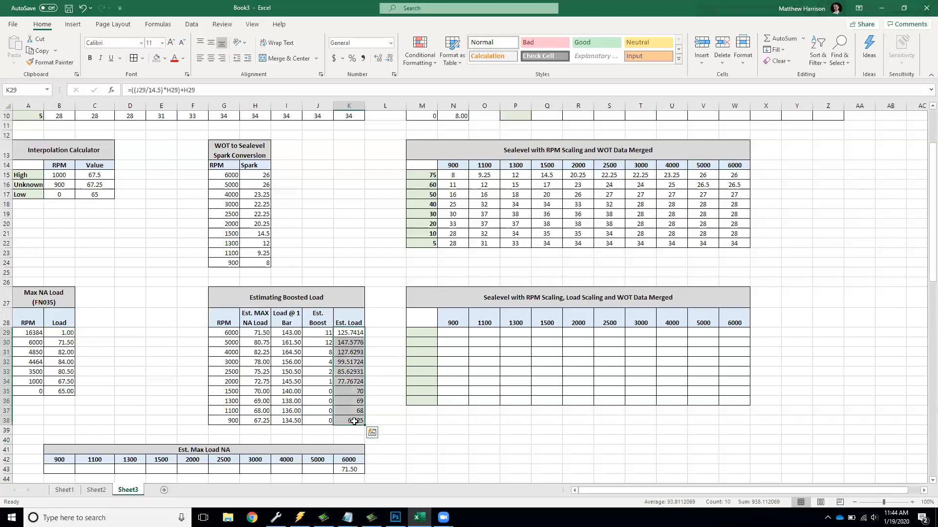
Step: Enter 160 as the highest load label, in cell M29 of the empty load-scaled sealevel table
left_click(358, 340)
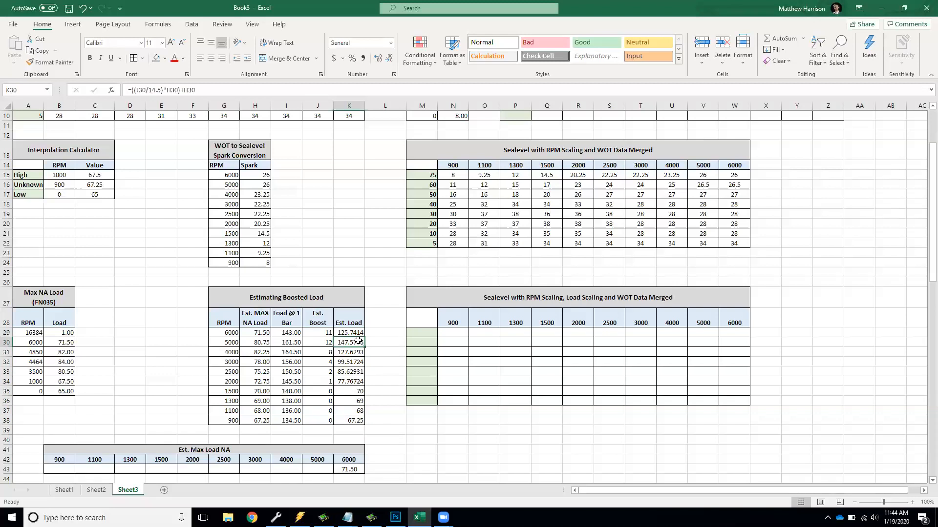
left_click(427, 334)
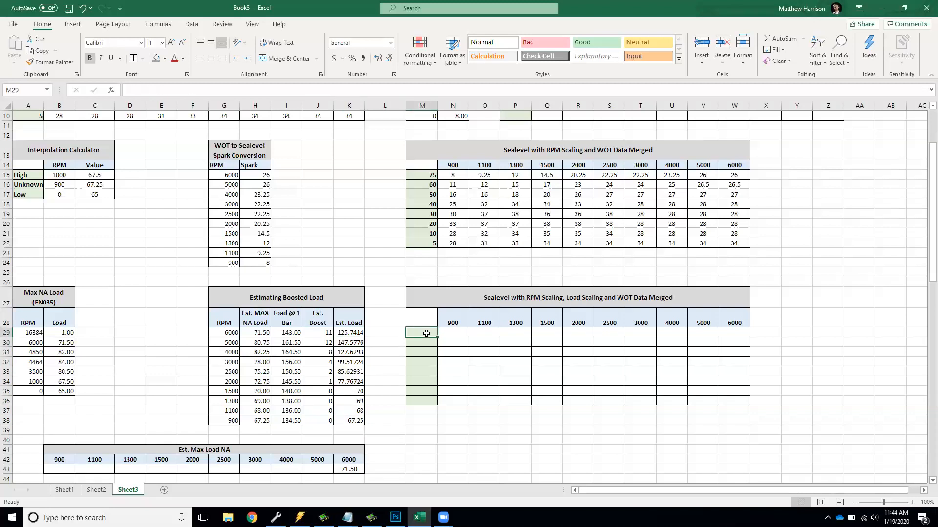
type("160")
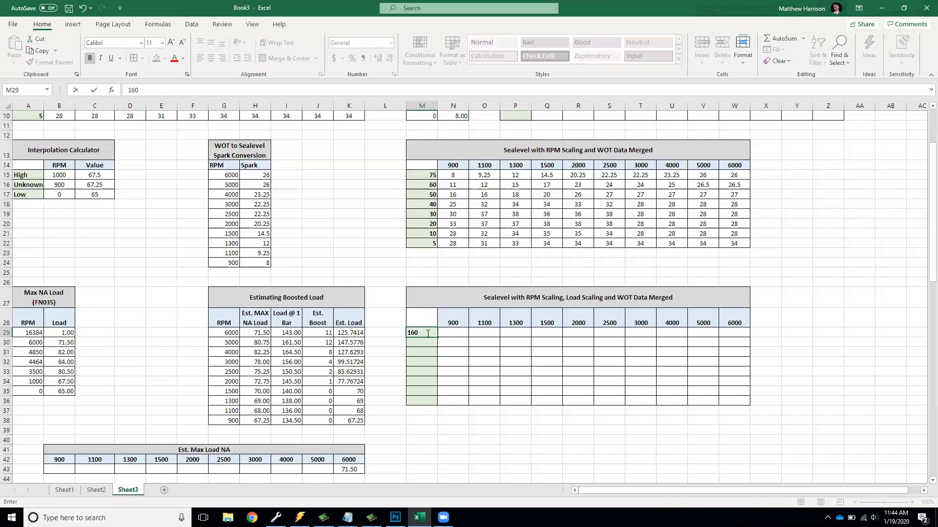
key("Return")
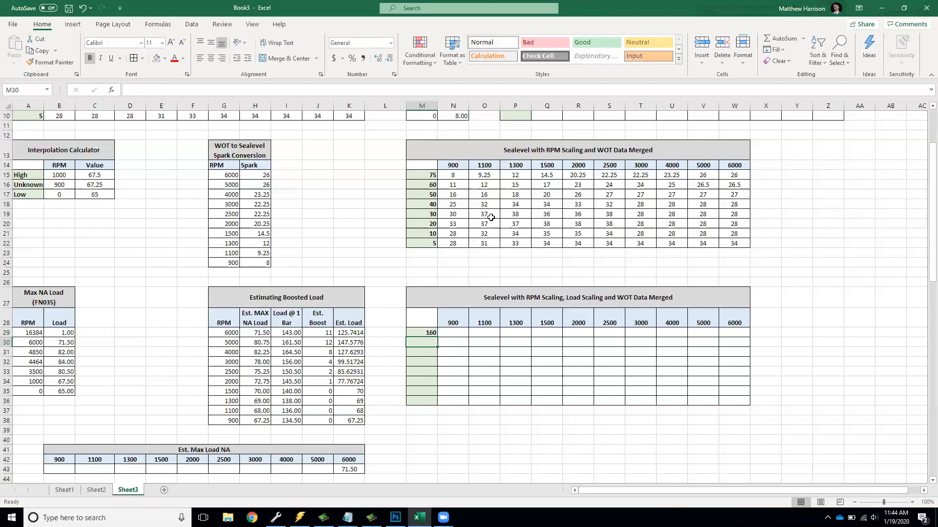
Step: Review the load breakpoints of the RPM-scaled sealevel table, focusing on its low-load rows 5, 10 and 20
left_click_drag(425, 177, 427, 243)
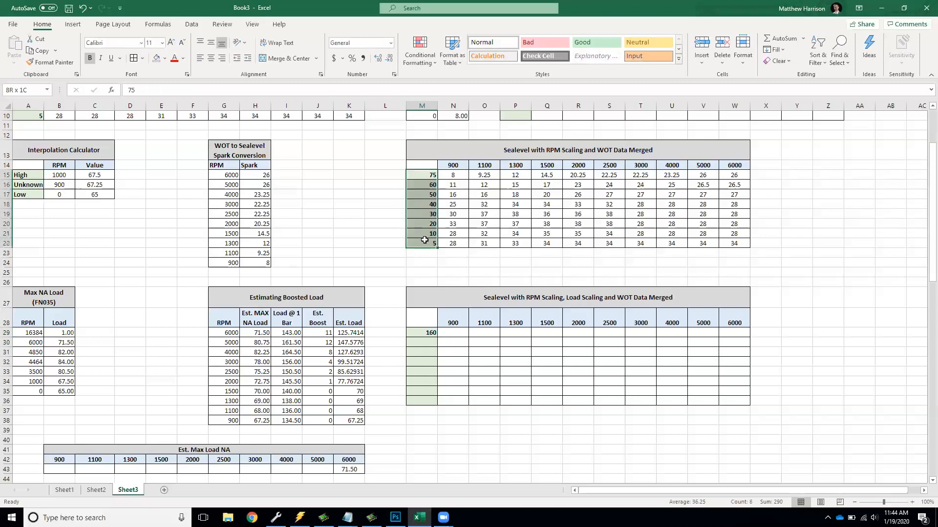
left_click(427, 243)
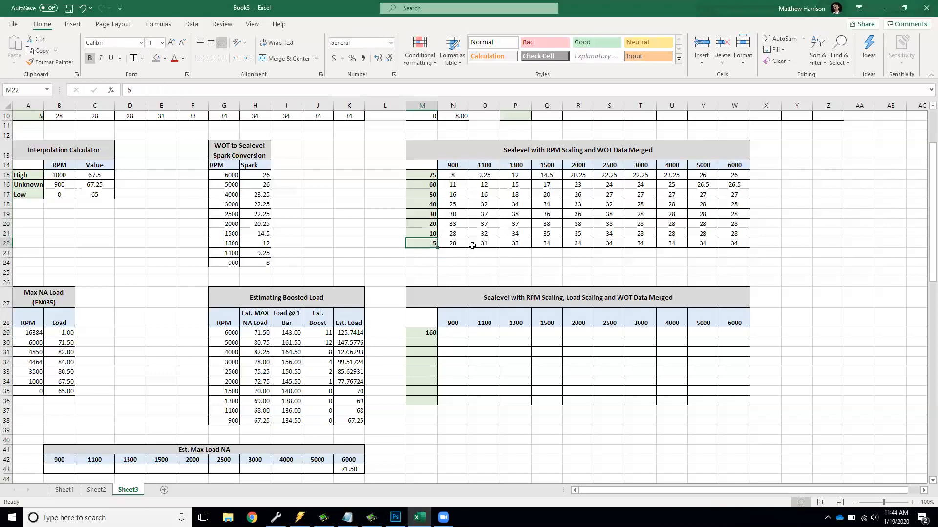
left_click_drag(428, 244, 739, 243)
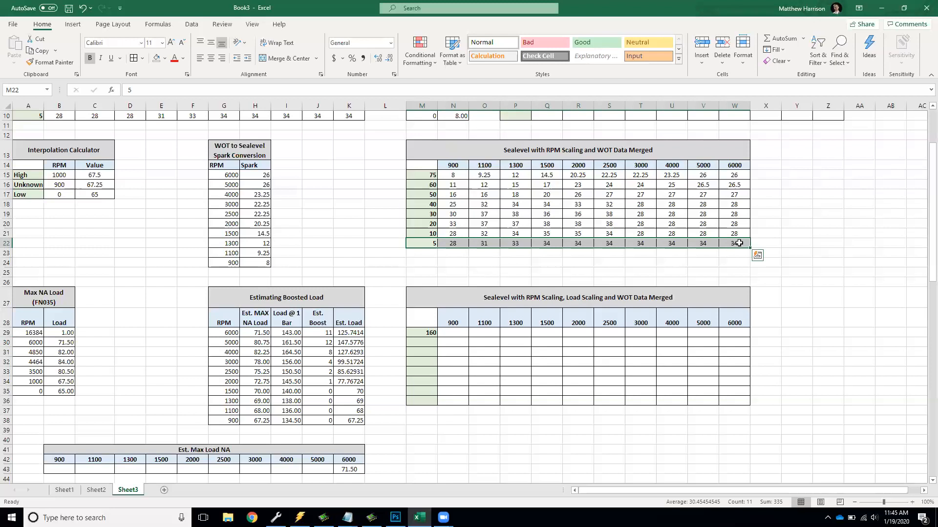
key("shift+Up")
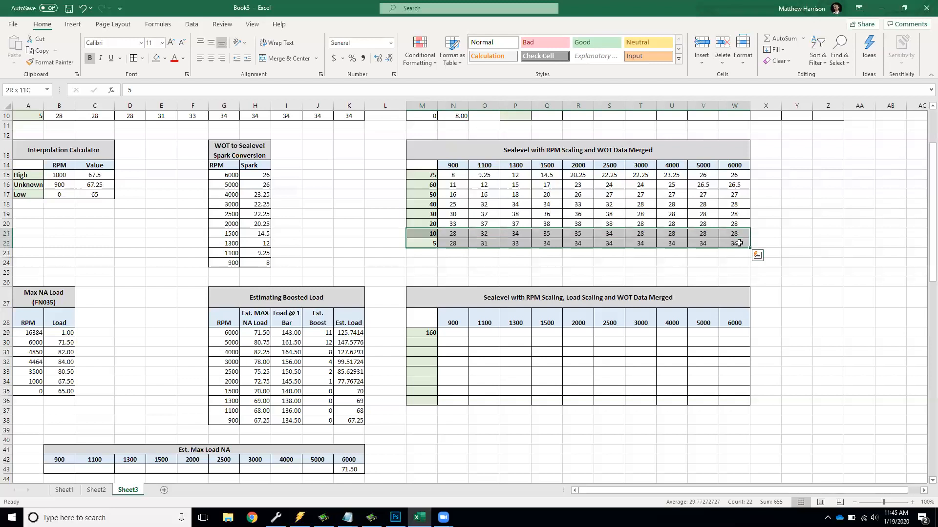
key("shift+Up")
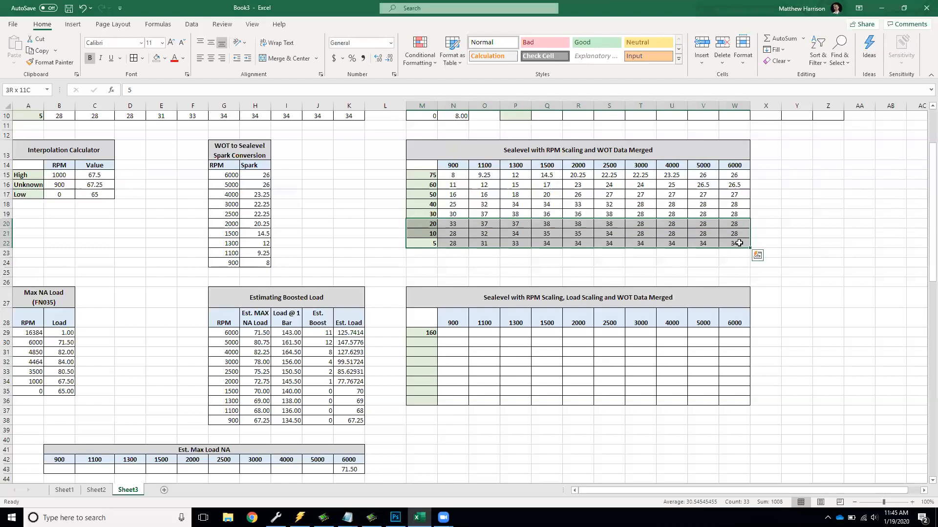
Step: Examine the spark values for loads 30 through 75 across 900 to 6000 RPM in the RPM-scaled sealevel table
key("Left")
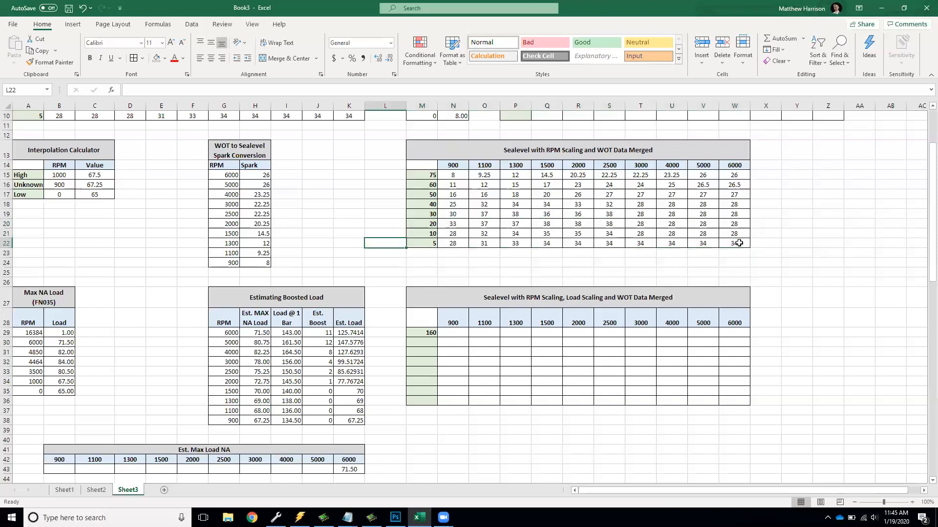
key("Right")
key("Up")
key("Up")
key("Up")
key("Right")
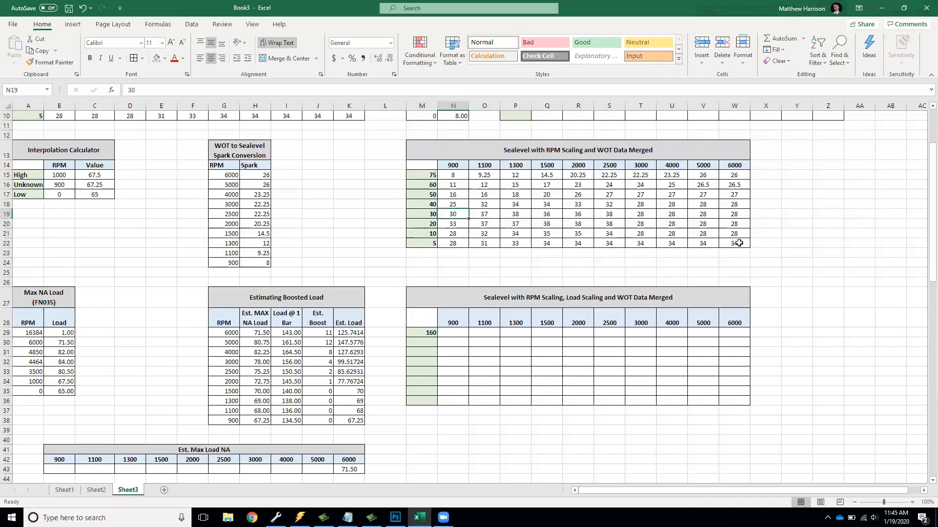
key("shift+Up")
key("shift+Up")
key("shift+Up")
key("shift+Up")
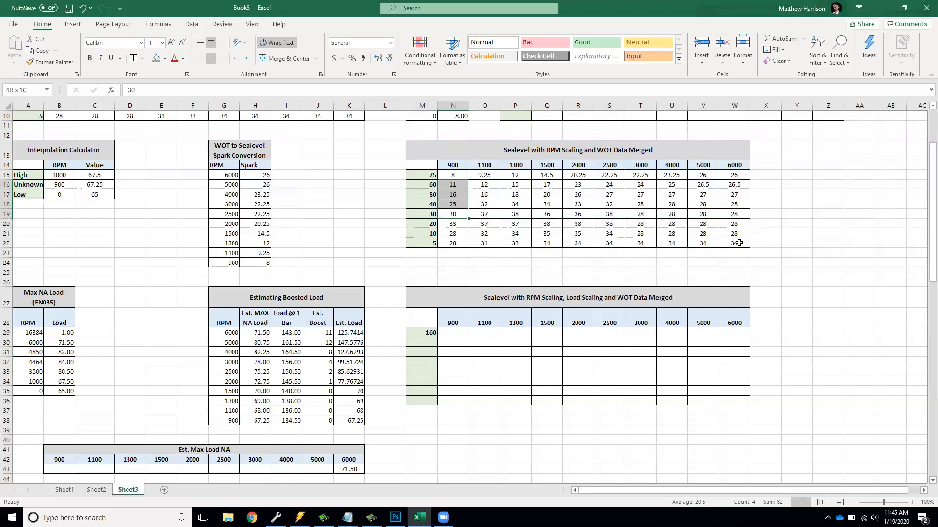
key("shift+Right")
key("shift+Right")
key("shift+Right")
key("shift+Right")
key("shift+Right")
key("shift+Right")
key("shift+Right")
key("shift+Right")
key("shift+Right")
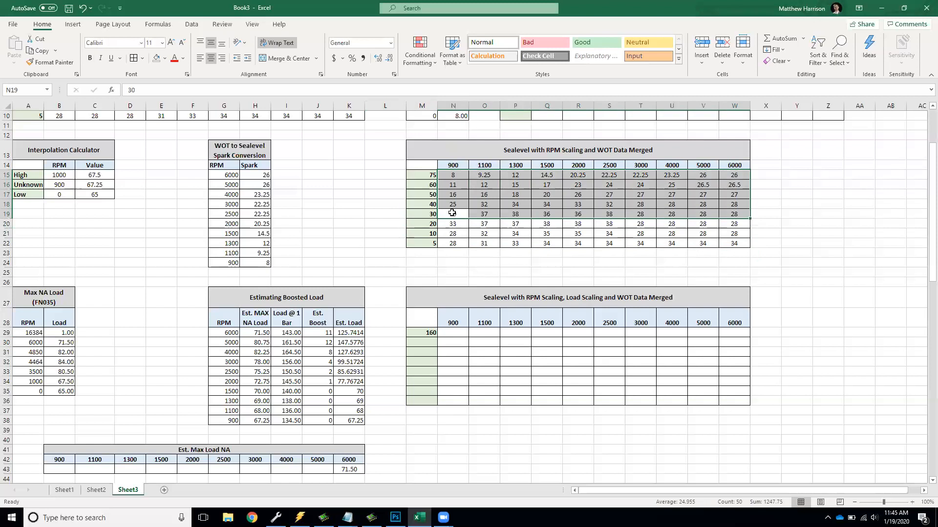
Step: Inspect the load 30 row and compare it with the surrounding low- and mid-load spark values
left_click(428, 212)
left_click_drag(428, 213, 727, 211)
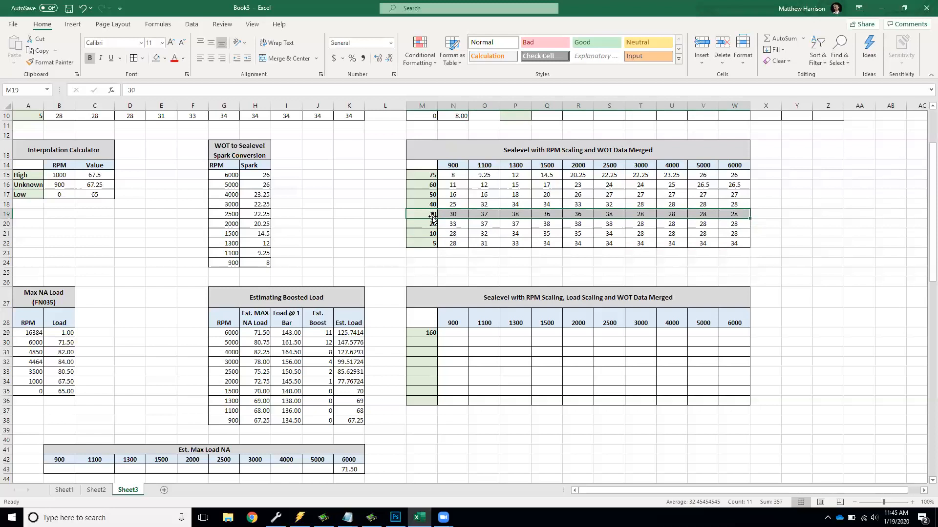
left_click_drag(432, 215, 743, 213)
left_click(455, 215)
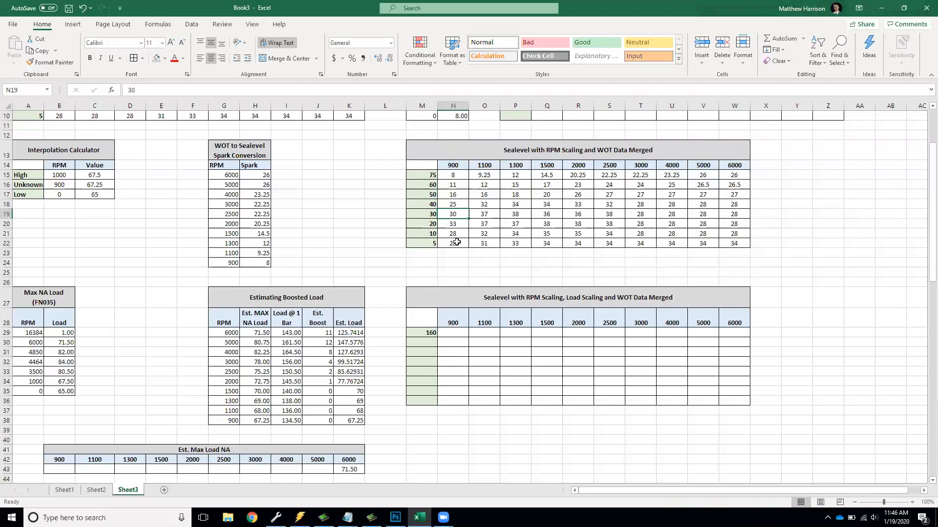
left_click_drag(484, 195, 692, 243)
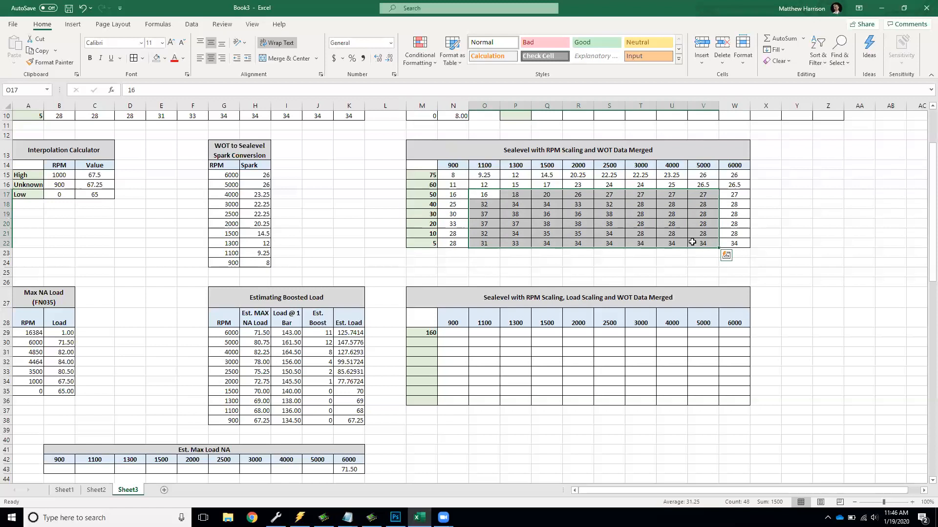
left_click(609, 221)
left_click(588, 220)
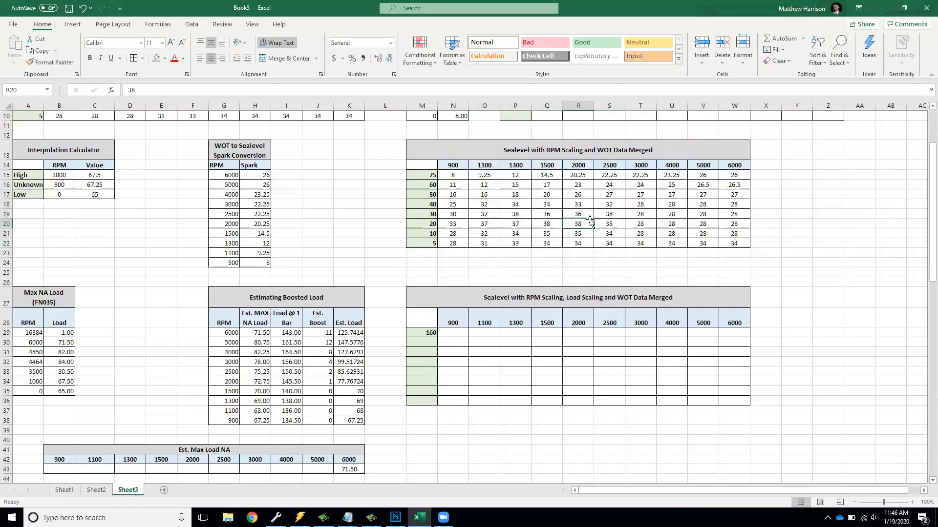
left_click(550, 223)
left_click(545, 214)
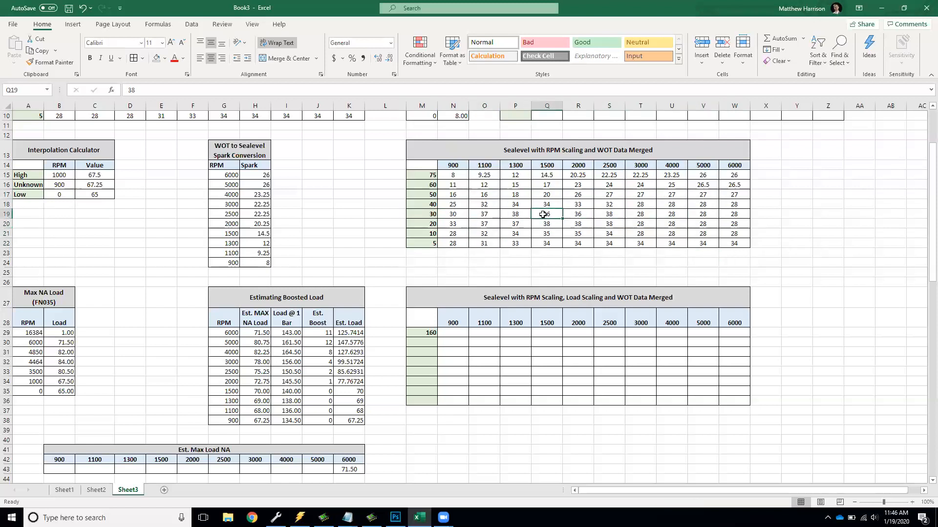
left_click(528, 215)
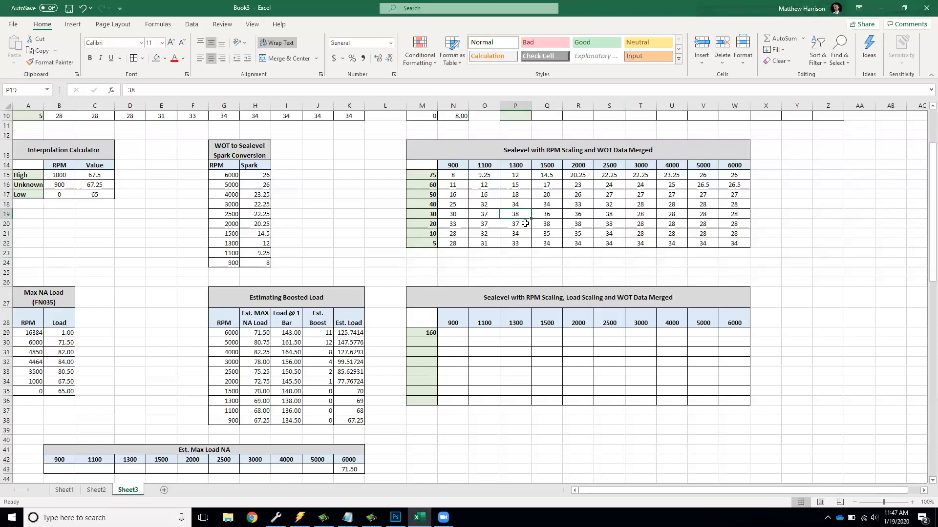
Step: Compare the load 30 spark with the load 5 spark at each RPM from 900 to 6000
left_click(457, 214)
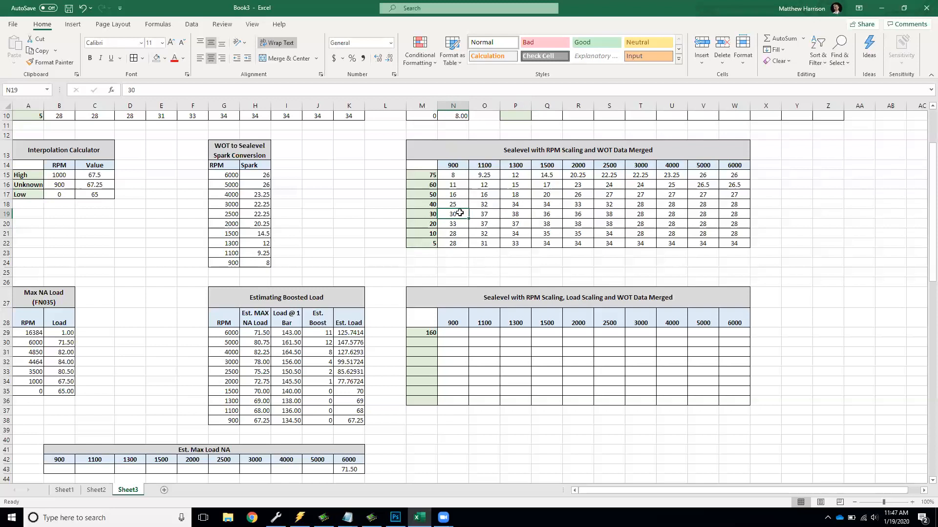
left_click(482, 214)
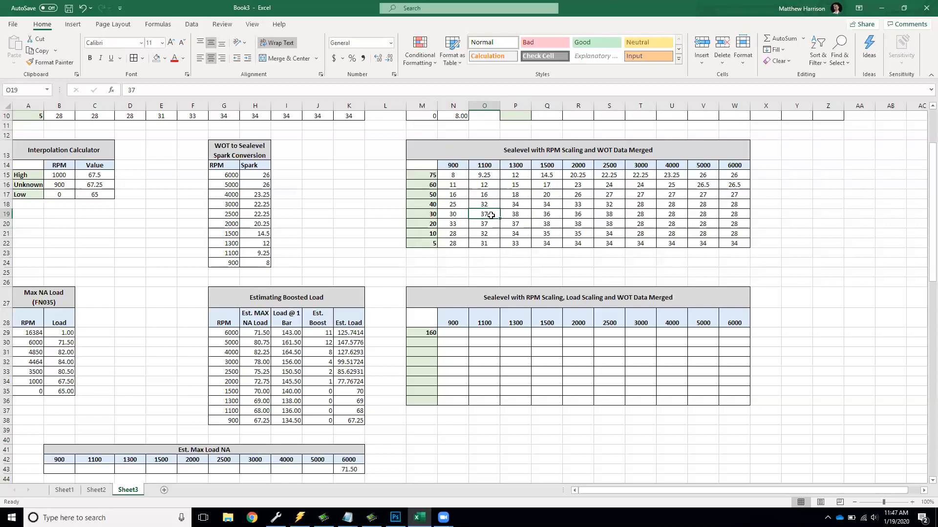
left_click(526, 216)
left_click(515, 244)
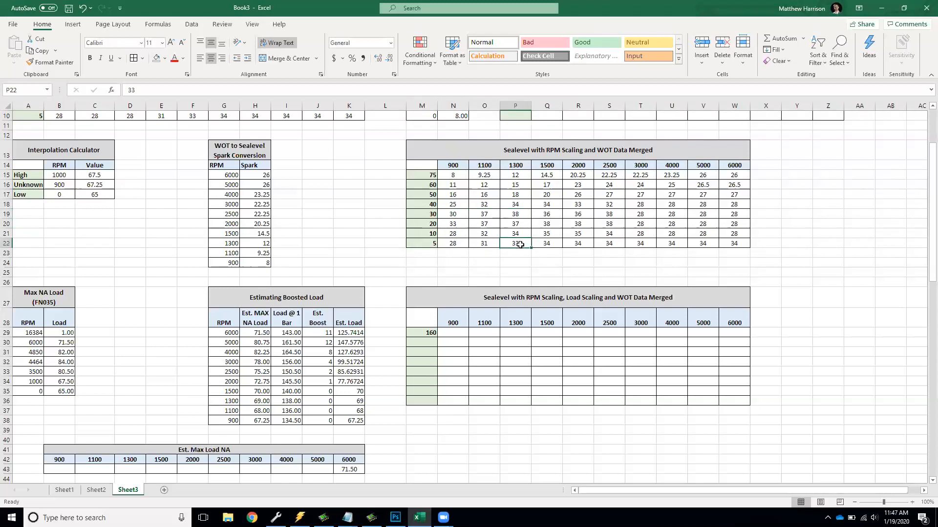
left_click(520, 217)
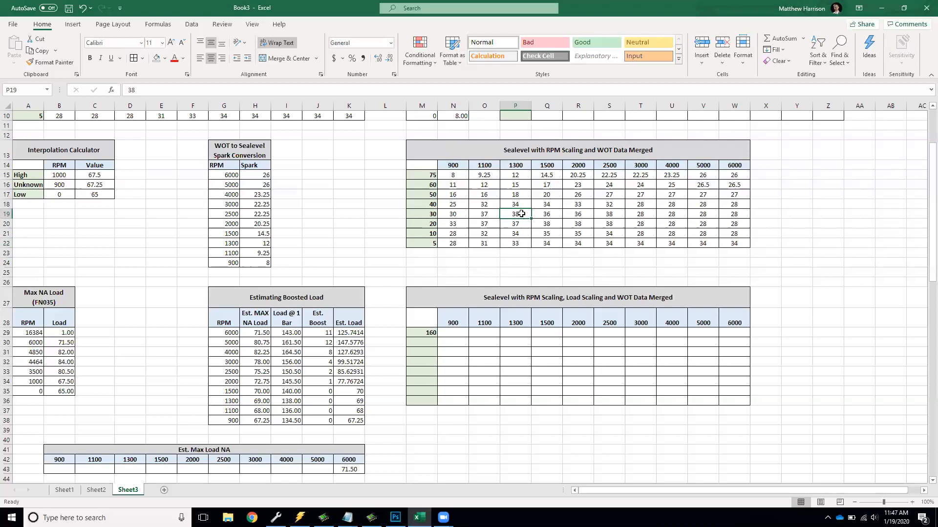
left_click(547, 214)
left_click(547, 242)
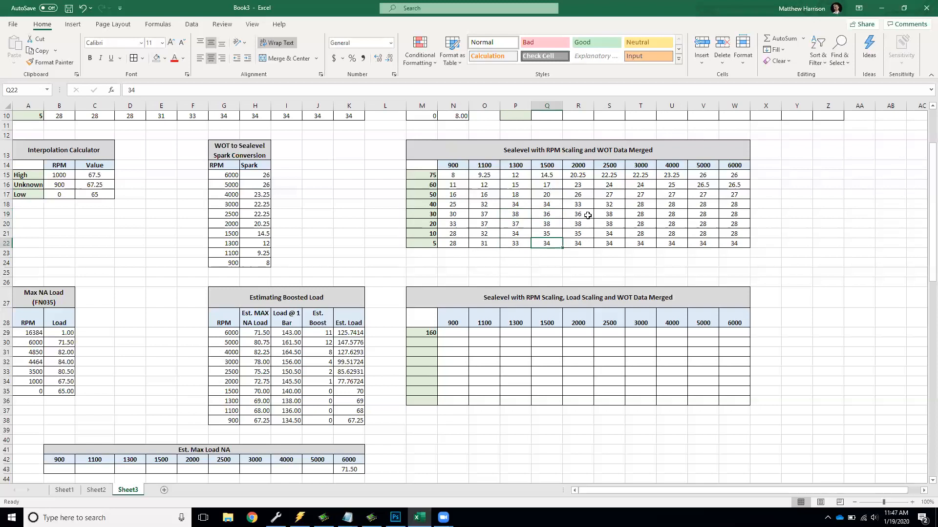
left_click(586, 243)
left_click(615, 213)
left_click(610, 244)
left_click(647, 213)
left_click(648, 242)
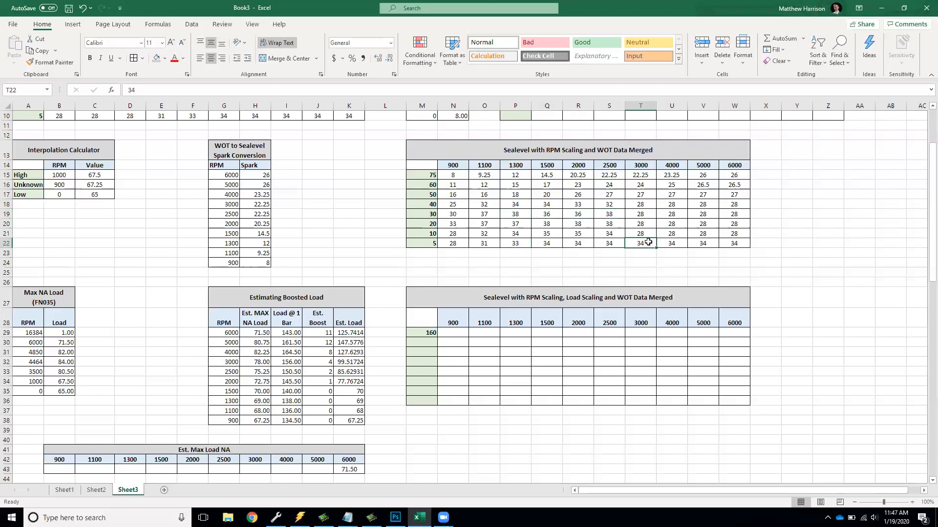
left_click_drag(641, 214, 733, 214)
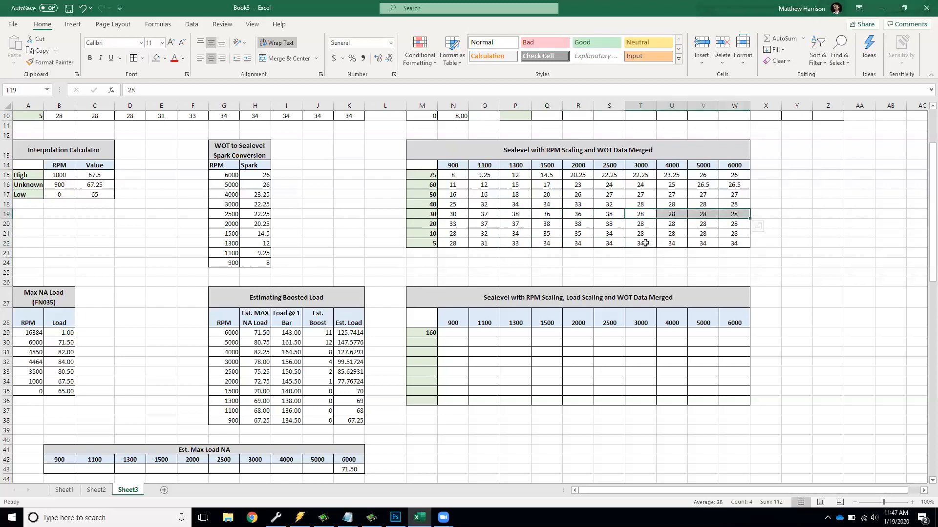
left_click_drag(644, 244, 734, 241)
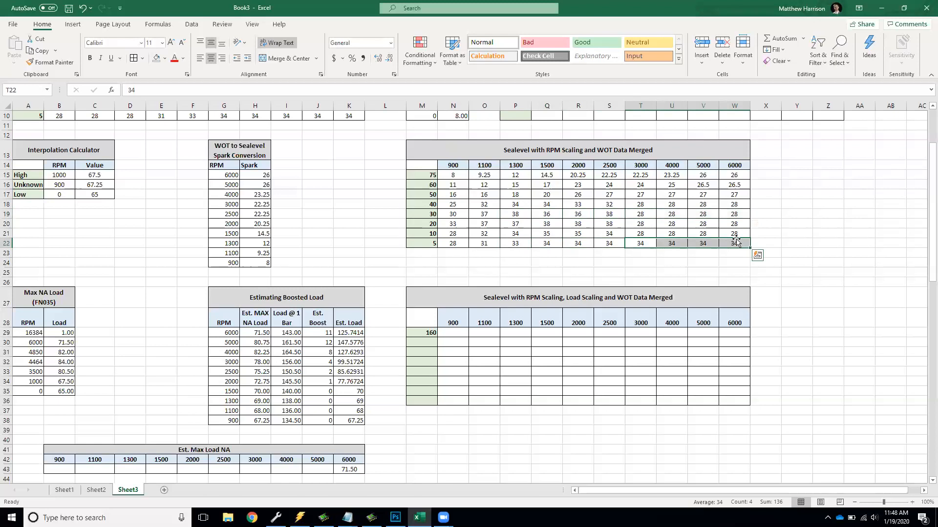
scroll(756, 227, "right", 2)
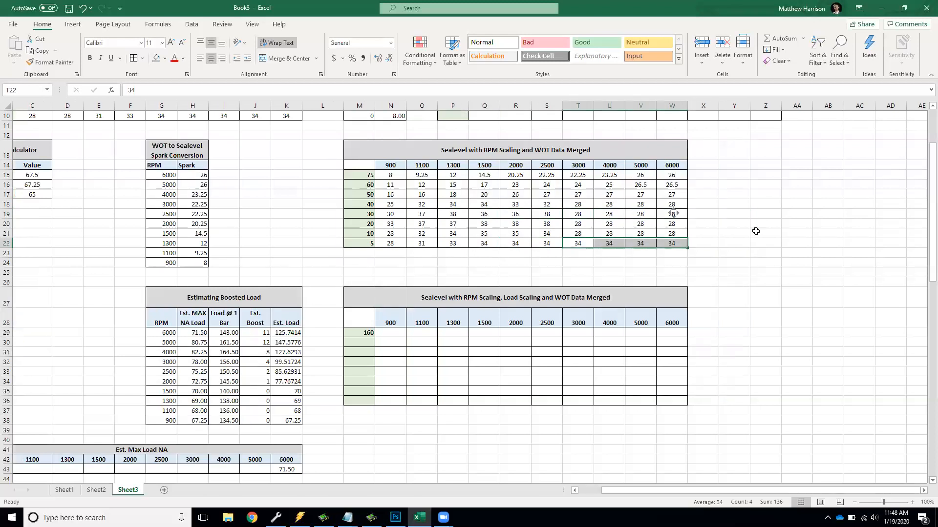
scroll(756, 231, "left", 2)
left_click_drag(663, 212, 734, 242)
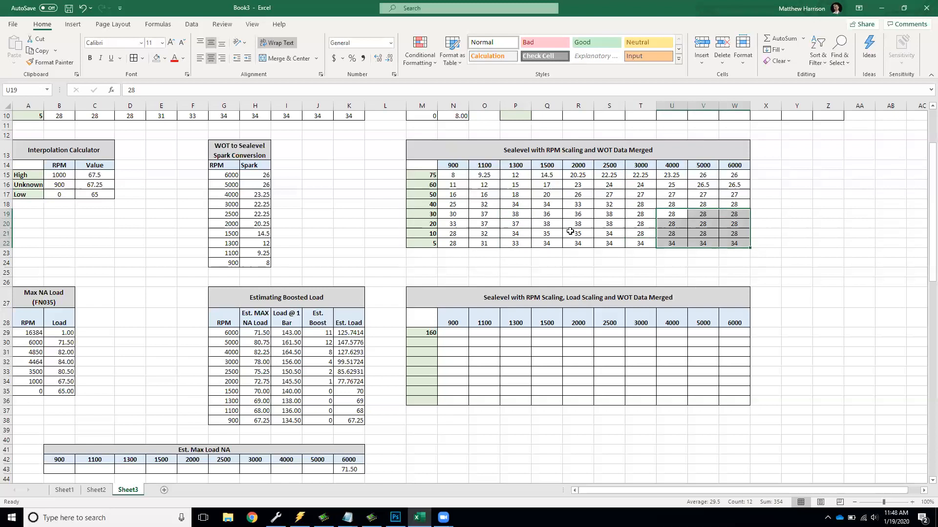
Step: Copy the load 30 row, including its label, into row 36 at the bottom of the load-scaled table
left_click_drag(432, 215, 724, 212)
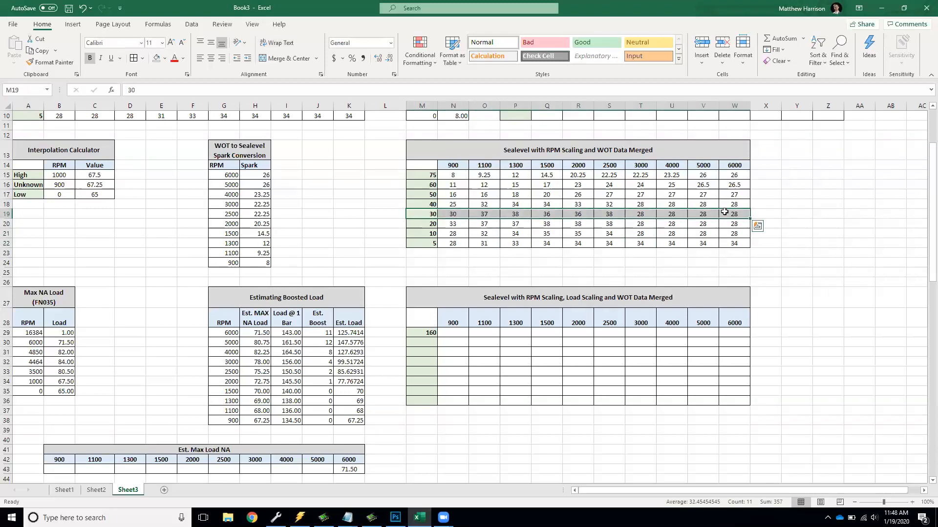
key("ctrl+c")
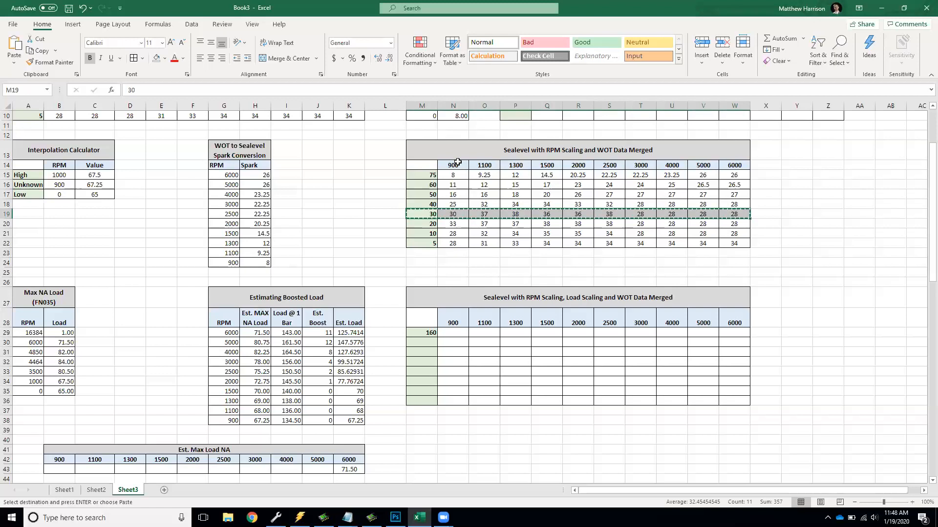
left_click(418, 399)
key("ctrl+v")
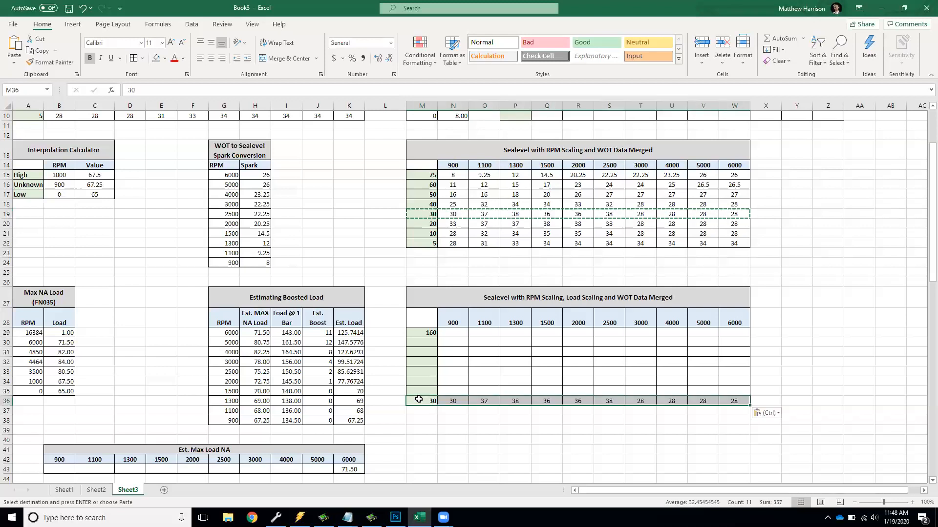
key("Escape")
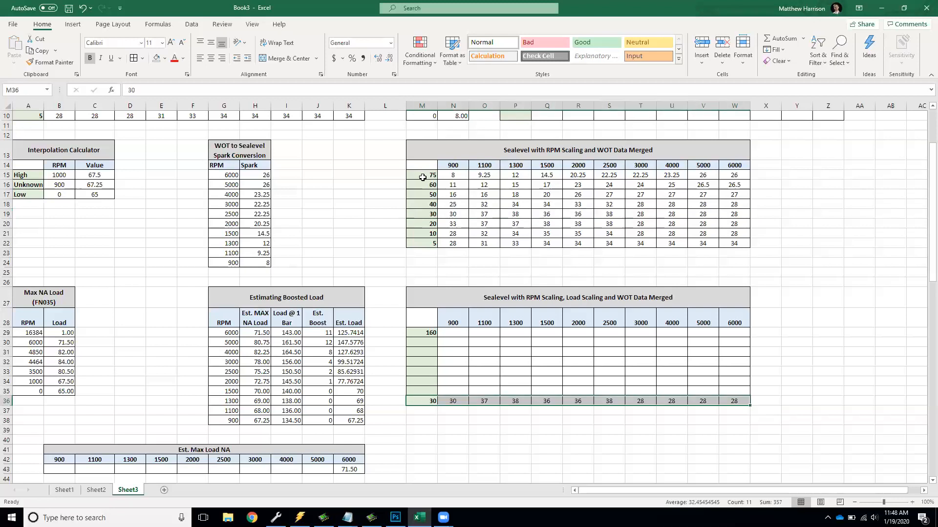
Step: Copy the load 60, 50 and 40 rows, including their labels, from the RPM-scaled table into rows 33 to 35 of the load-scaled table
left_click(425, 204)
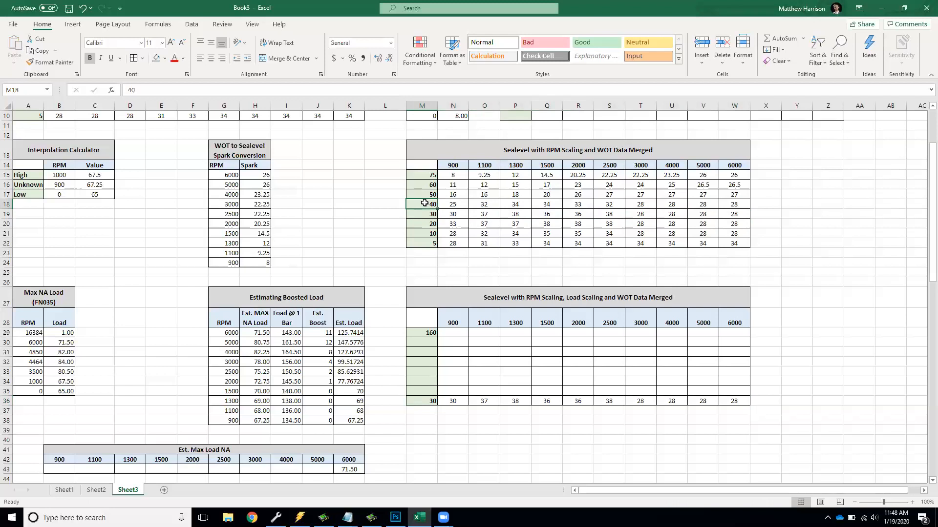
left_click_drag(425, 204, 730, 183)
key("ctrl+c")
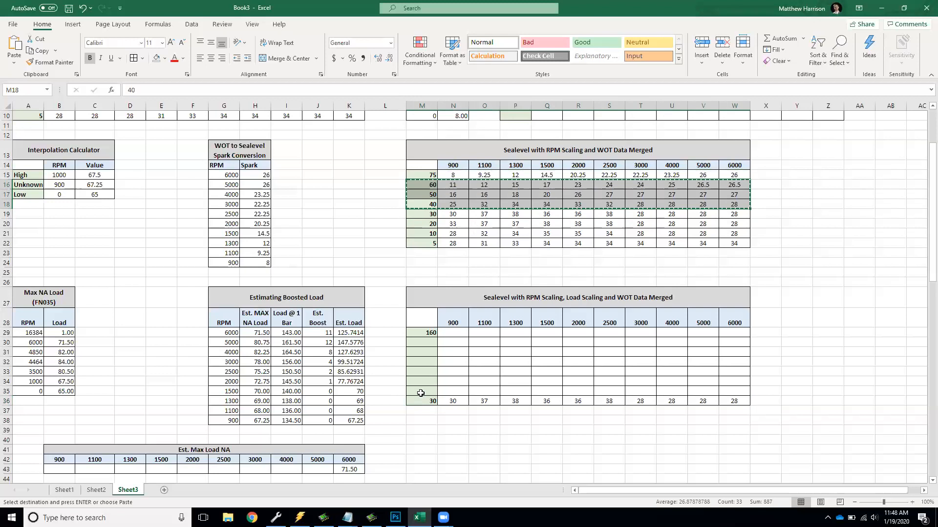
left_click(428, 371)
key("ctrl+v")
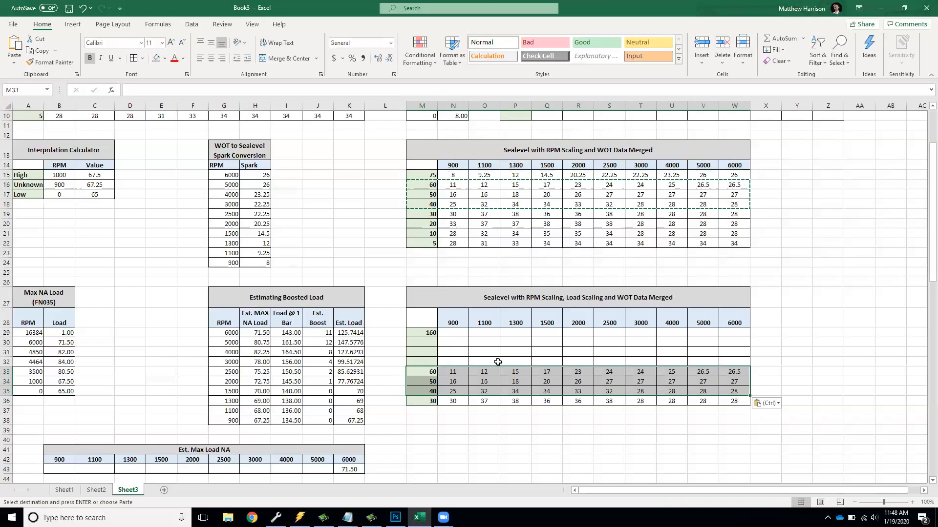
key("Escape")
Step: Examine the estimated max NA loads for 900 to 6000 RPM, especially 3000 to 5000 RPM, against the unlabelled load rows
left_click(425, 362)
key("Up")
key("Up")
left_click(431, 384)
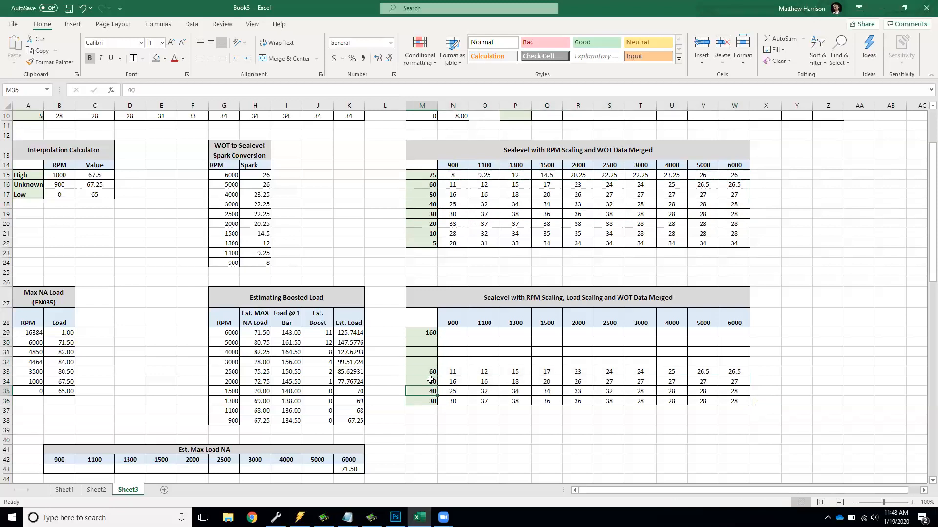
left_click(433, 362)
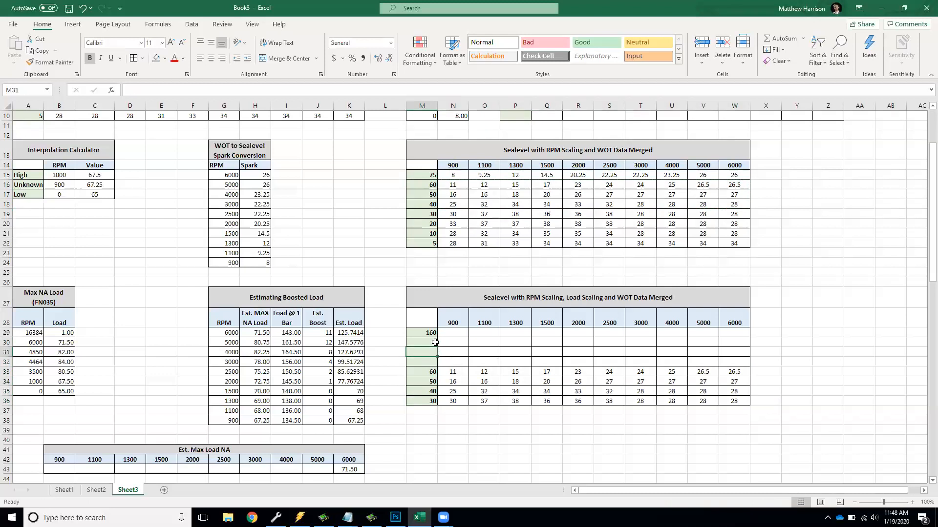
left_click(436, 344)
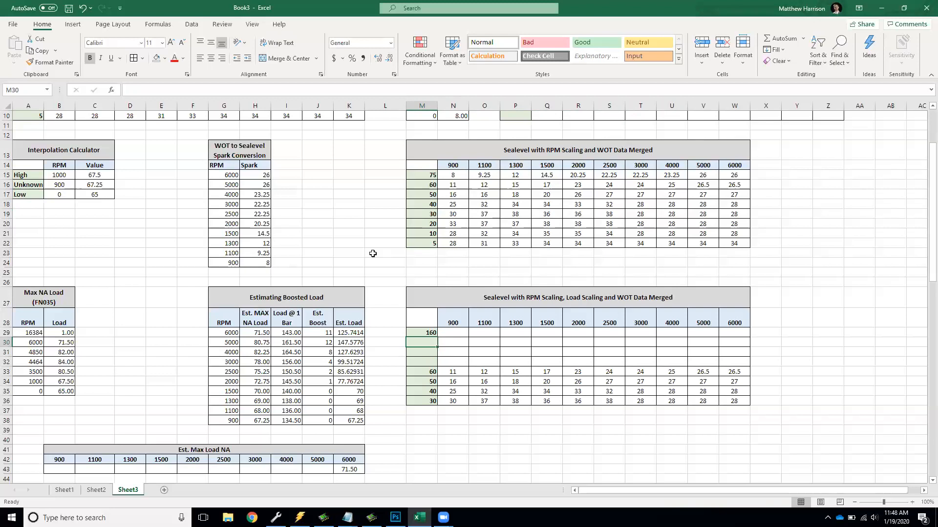
left_click(349, 333)
left_click_drag(256, 336, 257, 420)
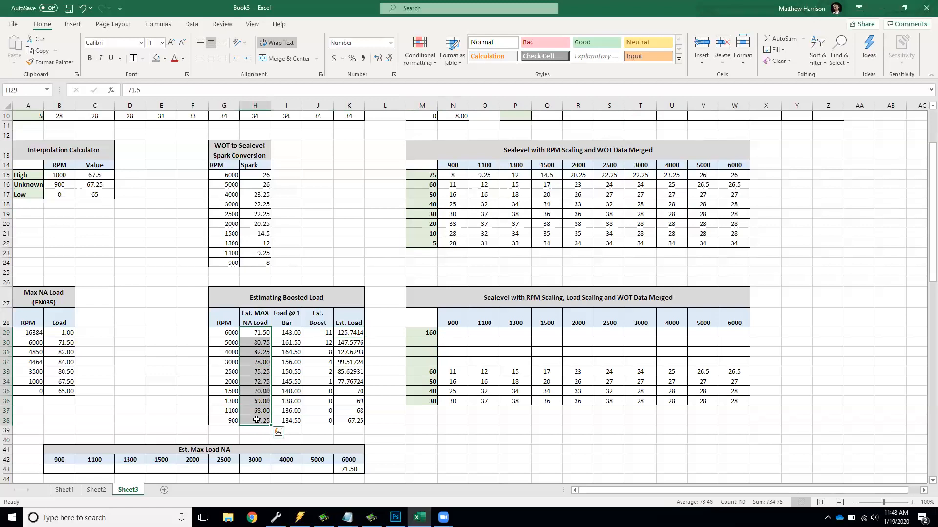
left_click(261, 345)
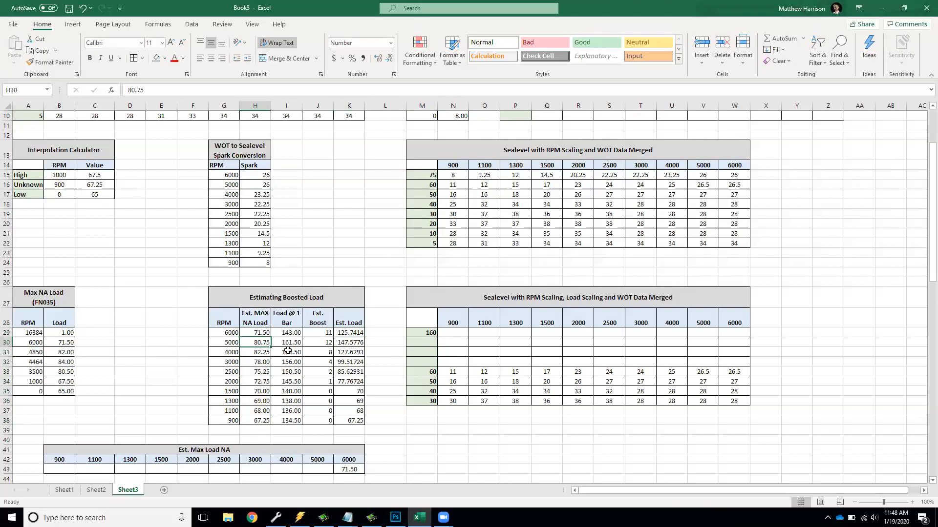
key("shift+Down")
key("shift+Down")
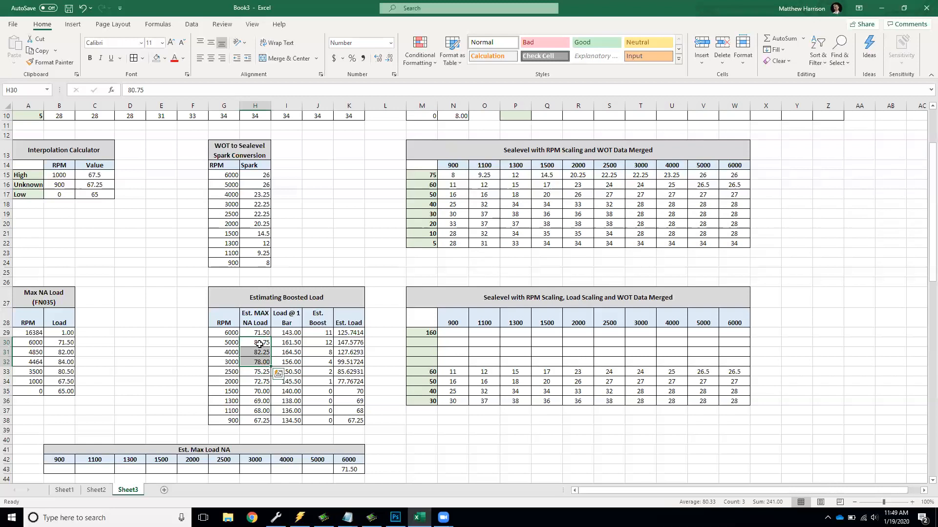
left_click_drag(609, 352, 679, 352)
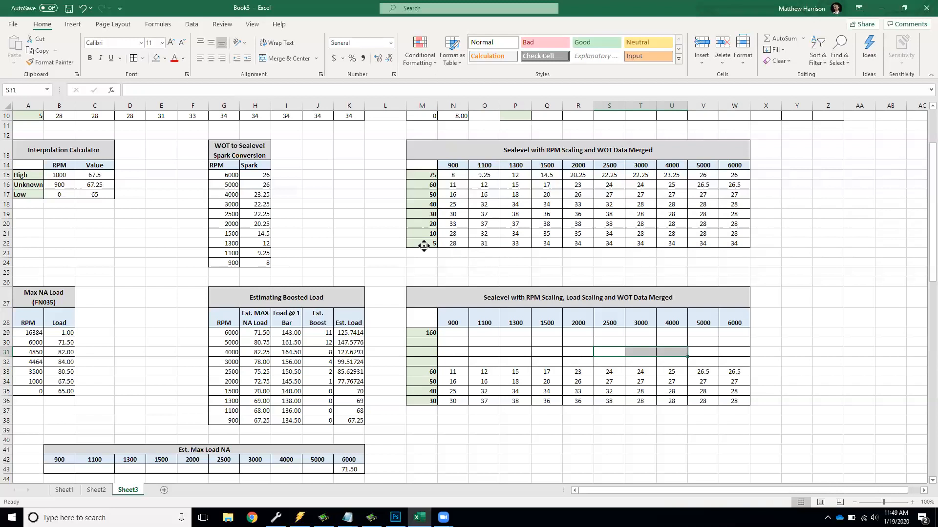
Step: Compare the load breakpoints of the RPM-scaled table with the load rows of the load-scaled table
scroll(423, 246, "up", 3)
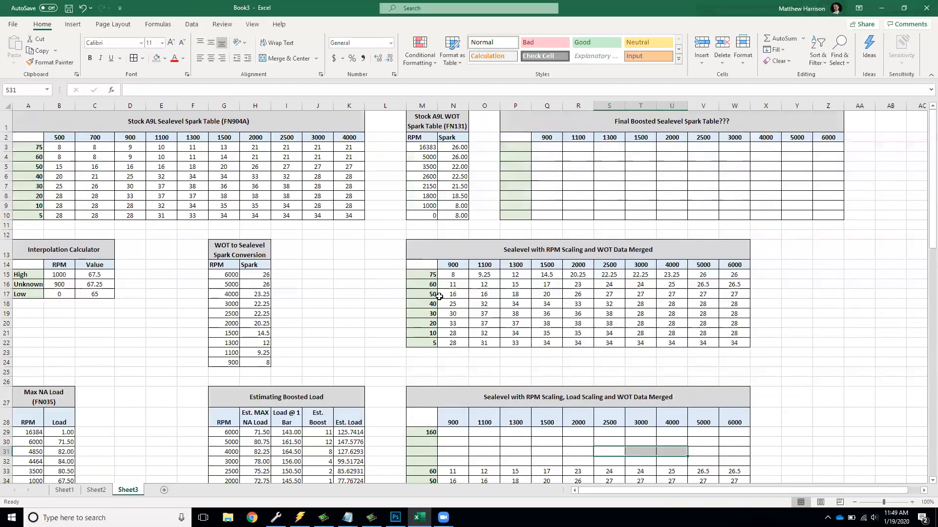
scroll(440, 297, "down", 2)
left_click(428, 206)
key("shift+Down")
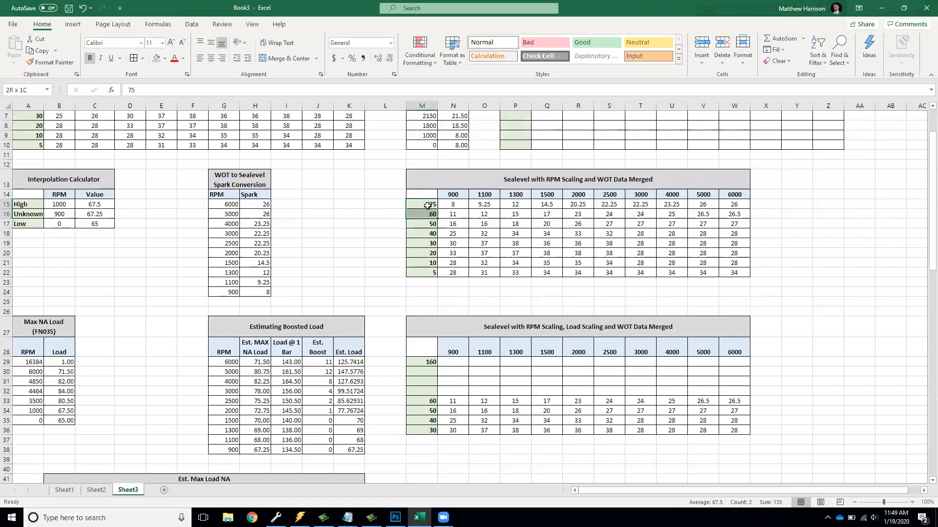
key("shift+Down")
key("shift+Down")
key("shift+Down")
key("shift+Down")
key("shift+Down")
key("shift+Down")
left_click(427, 362)
key("shift+Down")
key("shift+Down")
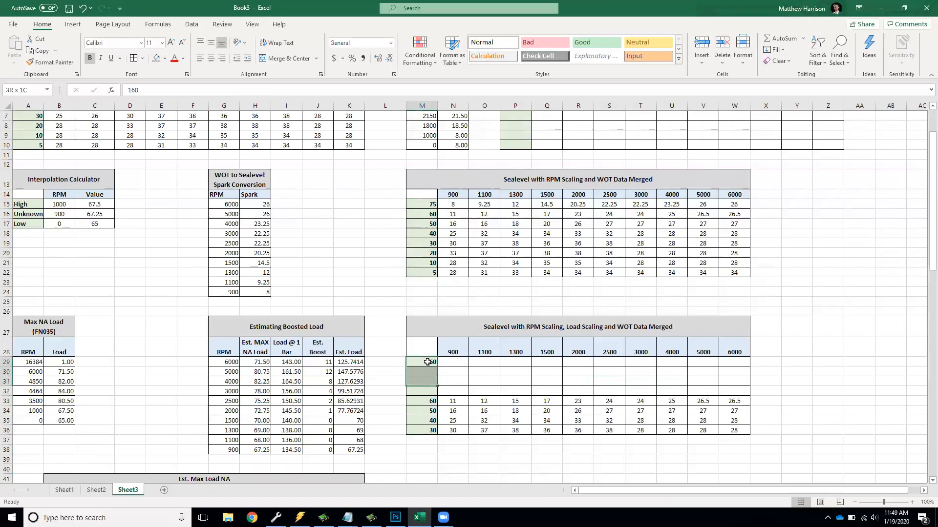
key("shift+Down")
key("shift+Down")
key("shift+Down")
key("shift+Down")
key("shift+Down")
key("ctrl+Up")
Step: Label row 32 of the load-scaled table, just above load 60, as load 80
left_click(427, 362)
left_click(429, 393)
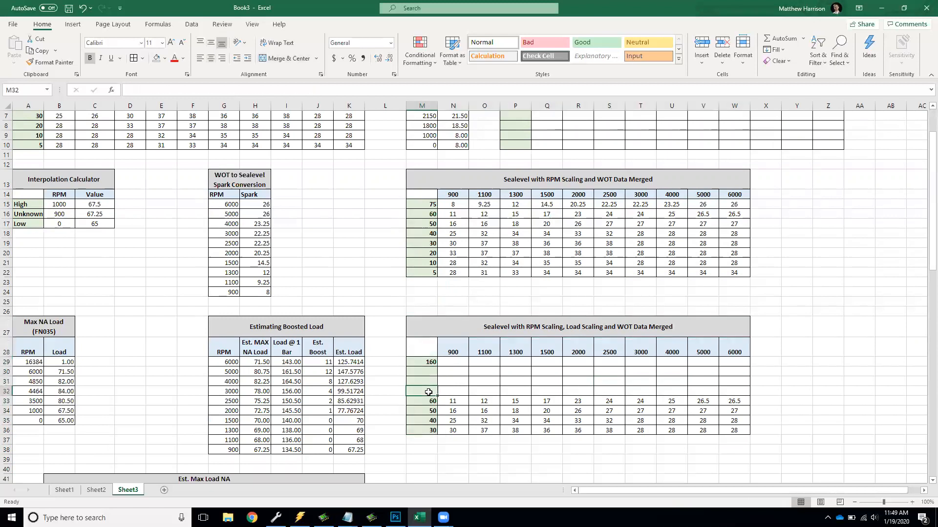
type("80")
key("Up")
key("Up")
Step: Label the two remaining blank load rows, 30 and 31, as 130 and 110, and review the boosted load breakpoints
key("shift+Down")
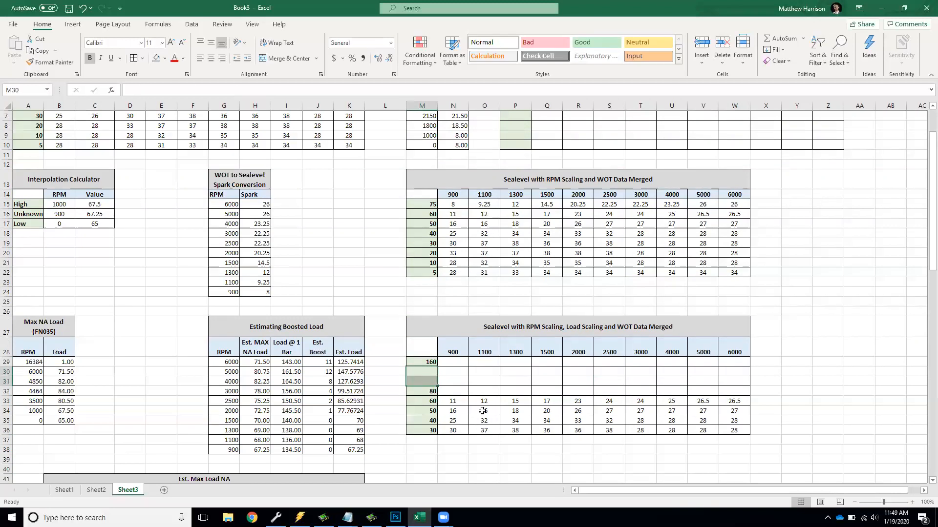
left_click(431, 383)
key("Down")
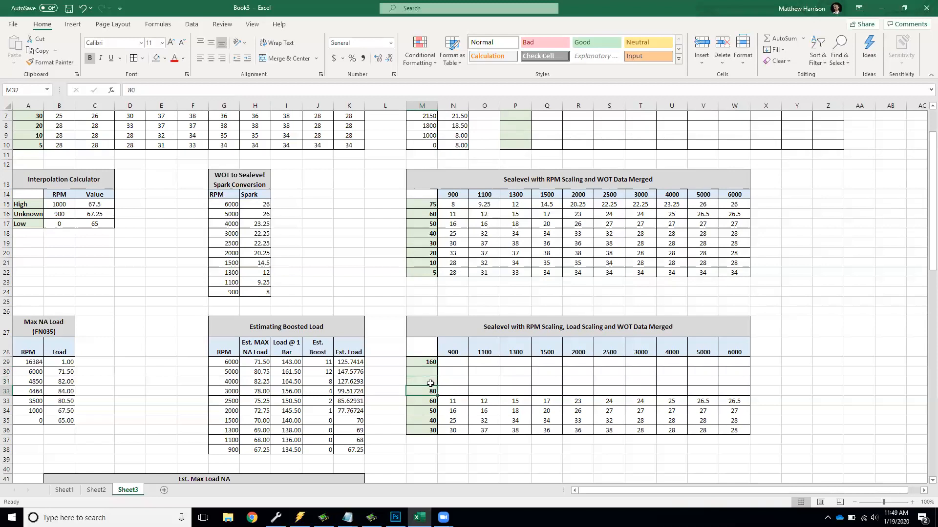
key("Up")
key("Up")
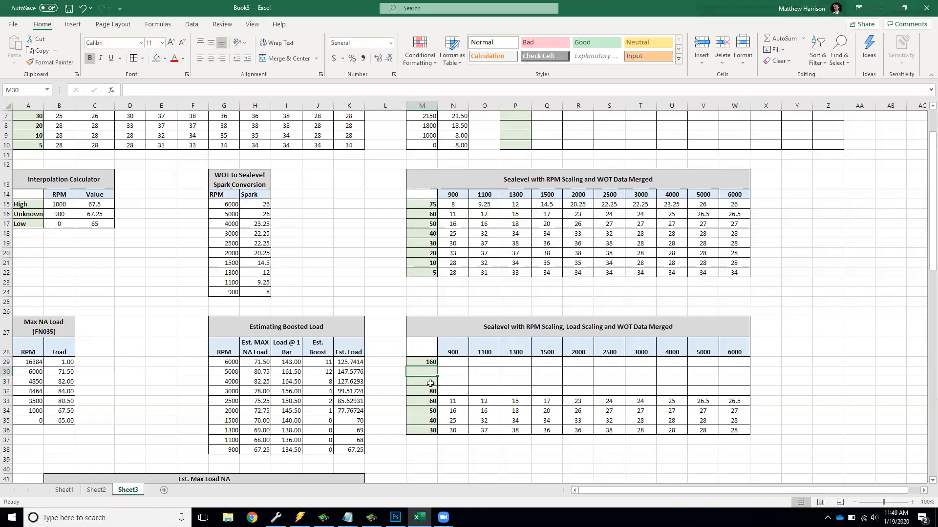
type("130")
key("Return")
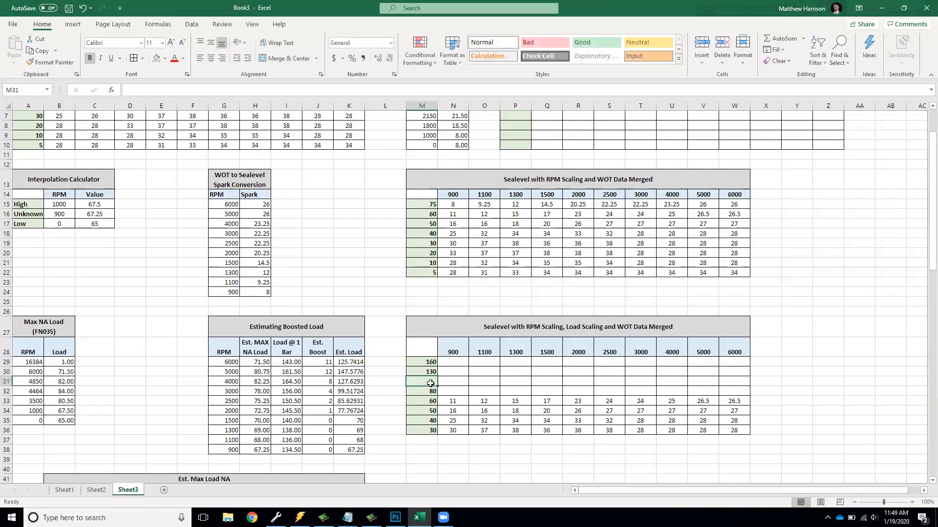
type("100")
key("Return")
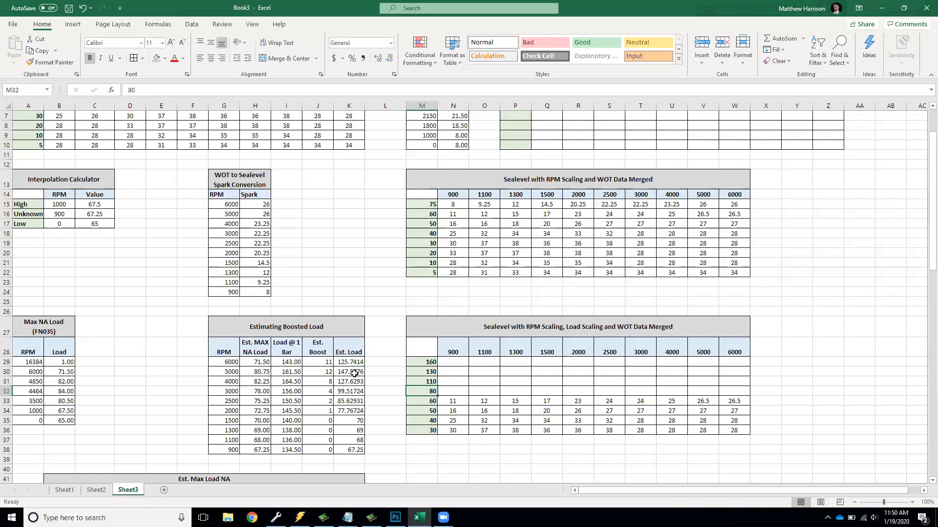
mouse_move(433, 392)
left_mouse_down()
mouse_move(431, 360)
mouse_move(428, 392)
left_mouse_up()
left_click_drag(634, 391, 703, 391)
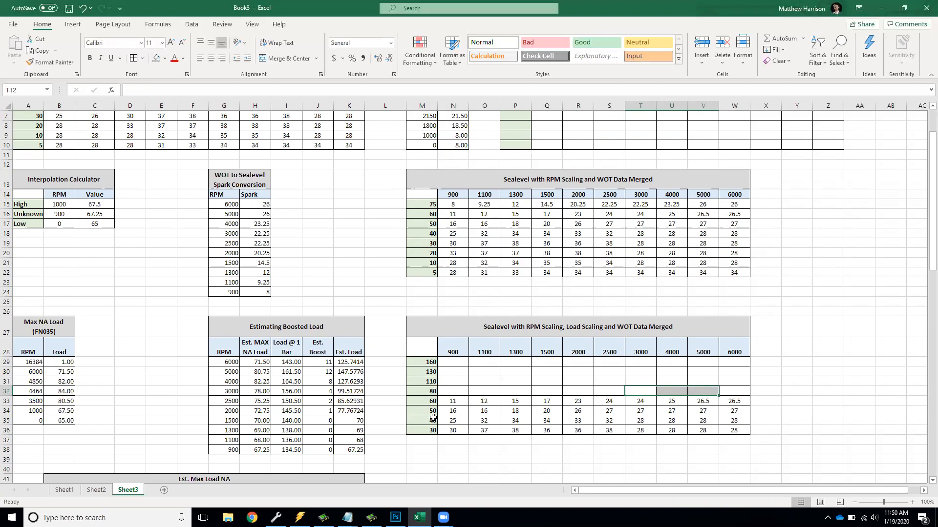
left_click(432, 382)
left_click_drag(432, 372, 431, 362)
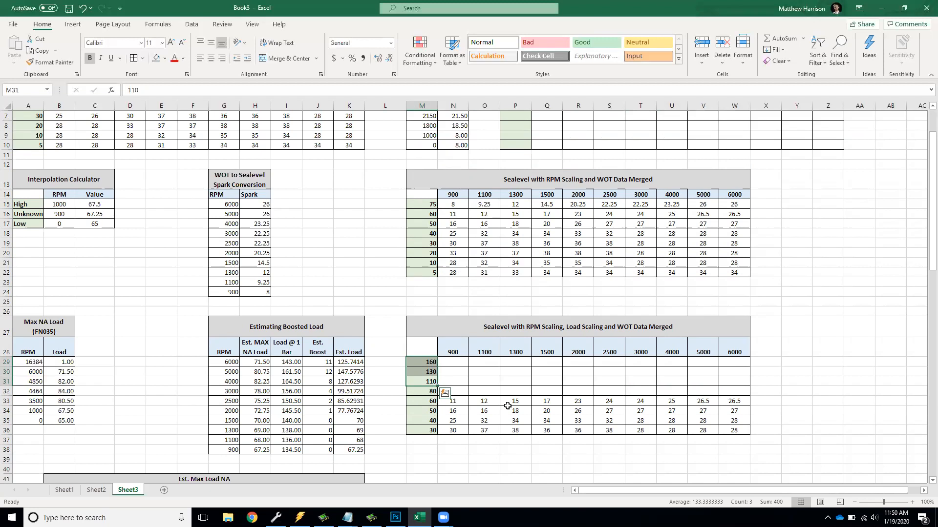
Step: Copy the load 75 spark values from the RPM-scaled table into the load 80, 110, 130 and 160 rows of the load-scaled table
left_click_drag(456, 362, 734, 393)
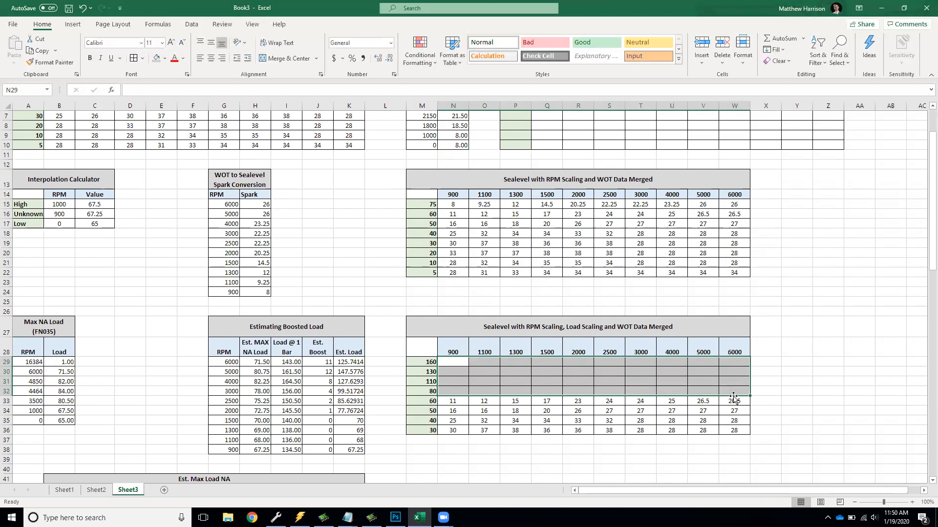
left_click_drag(463, 204, 730, 205)
key("ctrl+c")
left_click(457, 391)
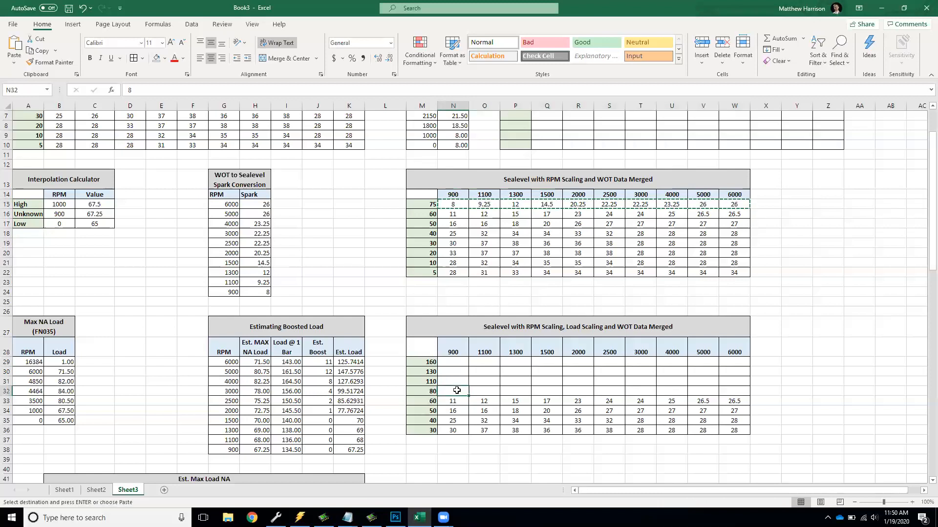
key("ctrl+v")
key("Up")
key("ctrl+v")
key("Up")
key("ctrl+v")
key("Up")
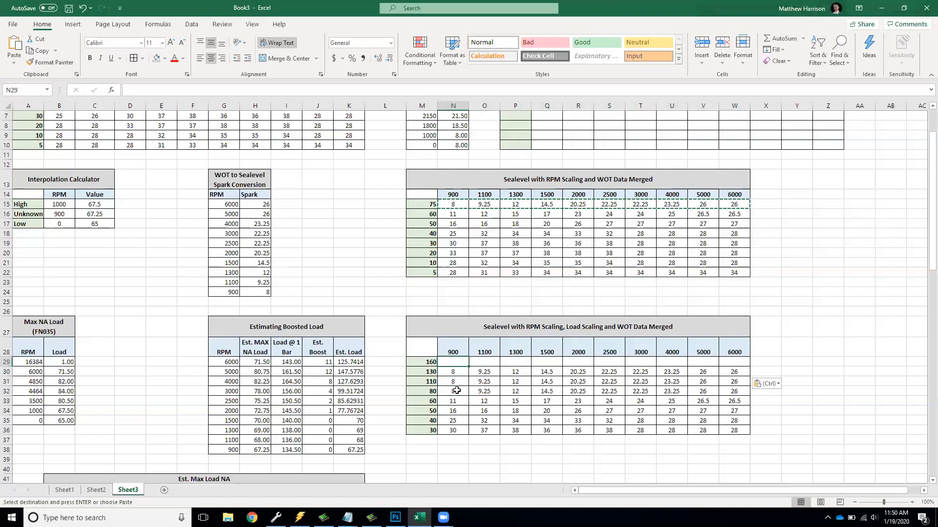
key("ctrl+v")
key("Escape")
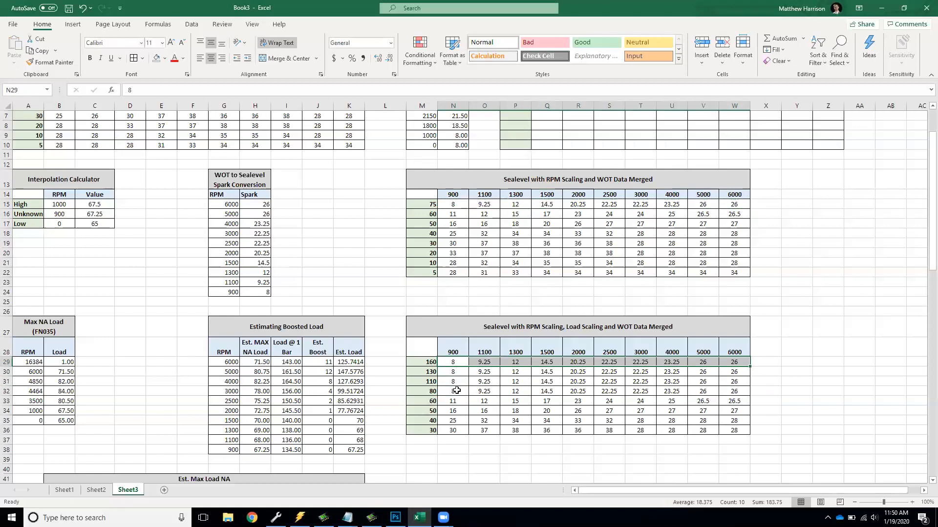
Step: Inspect the load 160 spark values from 900 to 2500 RPM in the load-scaled table
key("Down")
key("Up")
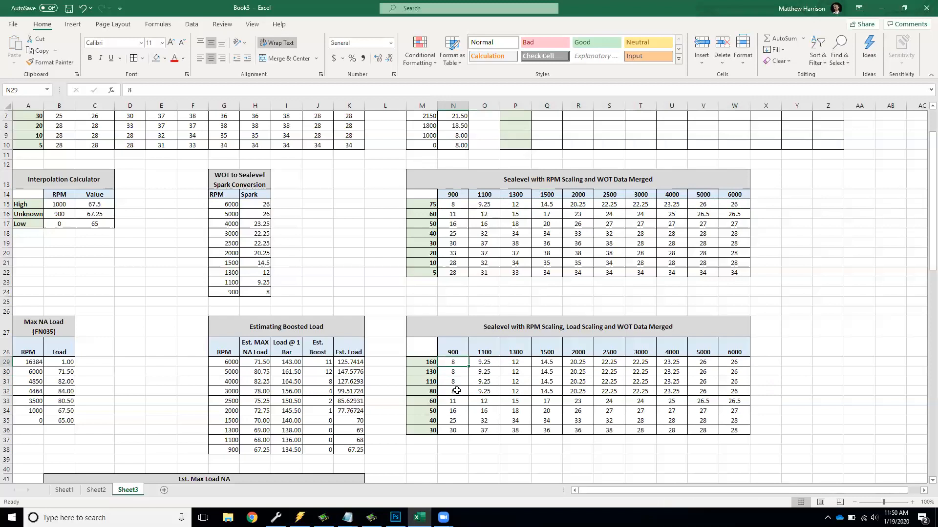
key("Right")
key("Right")
key("Right")
key("Right")
key("Right")
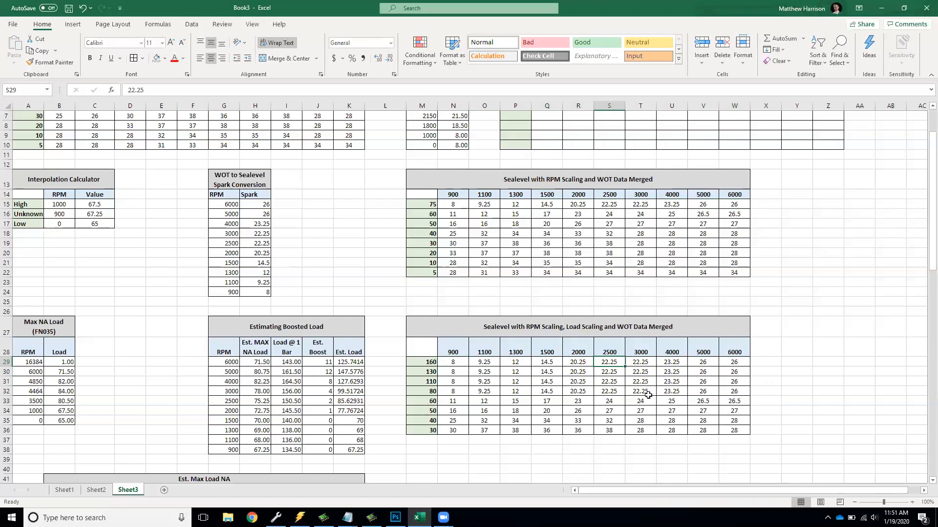
Step: Inspect the spark values for loads 80 through 160 between 1300 and 4000 RPM in the load-scaled table
scroll(648, 395, "down", 3)
scroll(648, 396, "down", 1)
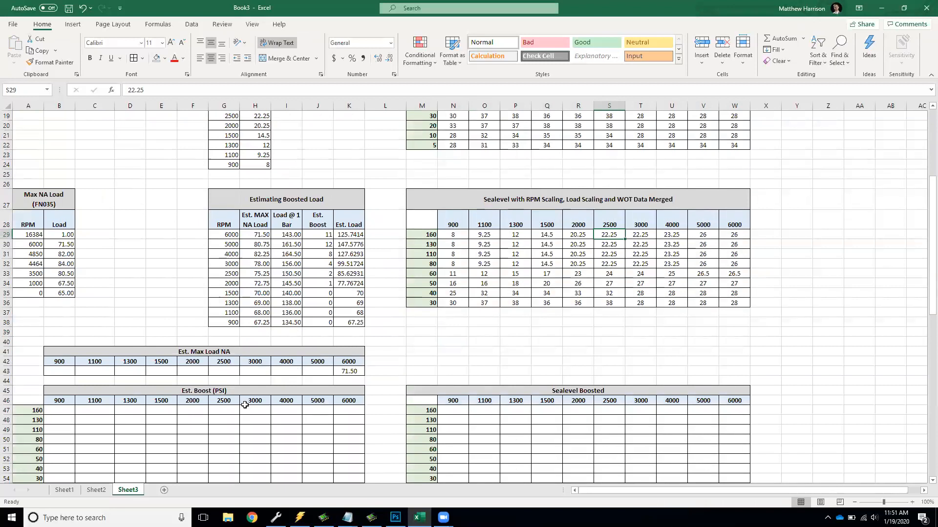
left_click(510, 257)
left_click(576, 266)
left_click(598, 253)
left_click(611, 244)
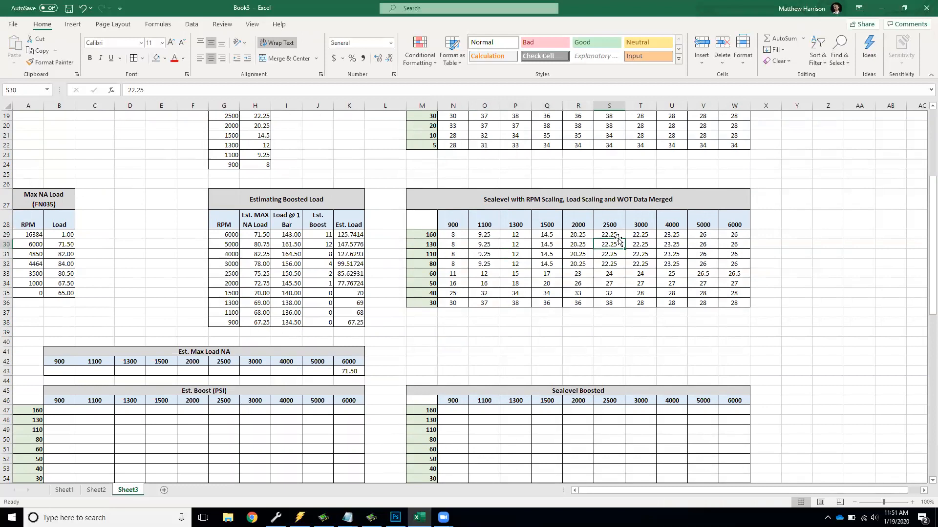
left_click(630, 236)
left_click(635, 243)
left_click(638, 253)
left_click(642, 264)
left_click(676, 264)
left_click(680, 254)
left_click(683, 244)
left_click(686, 236)
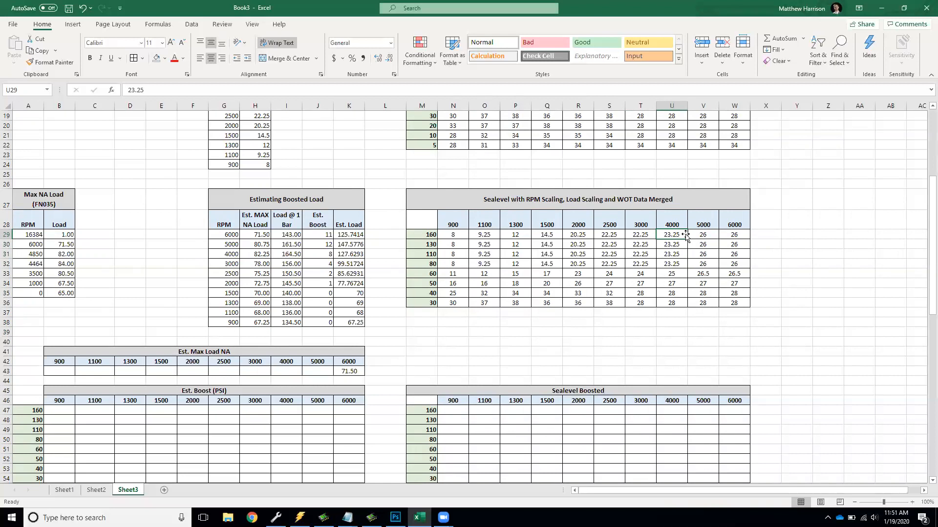
Step: Examine the Est. Max Load NA table's RPM headers and the matching Est. MAX NA Load values in the boosted load table
scroll(343, 232, "down", 2)
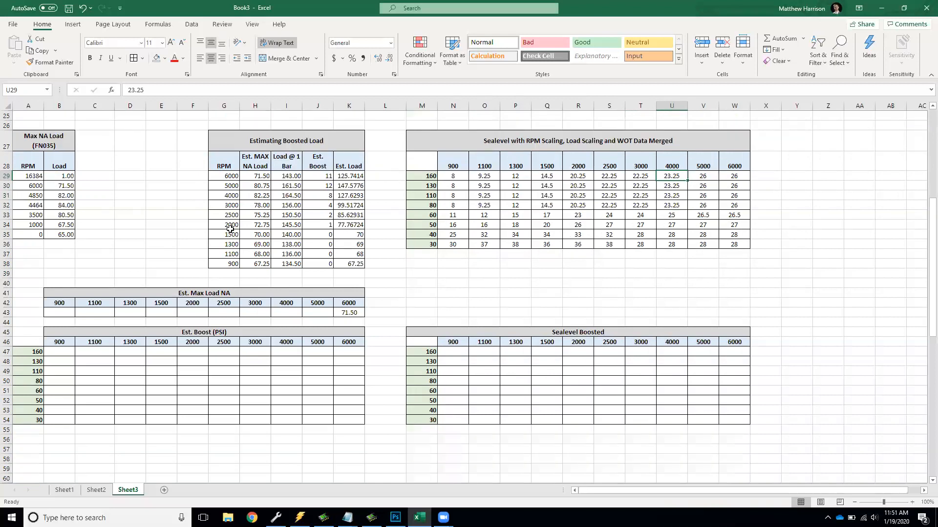
left_click_drag(72, 295, 352, 312)
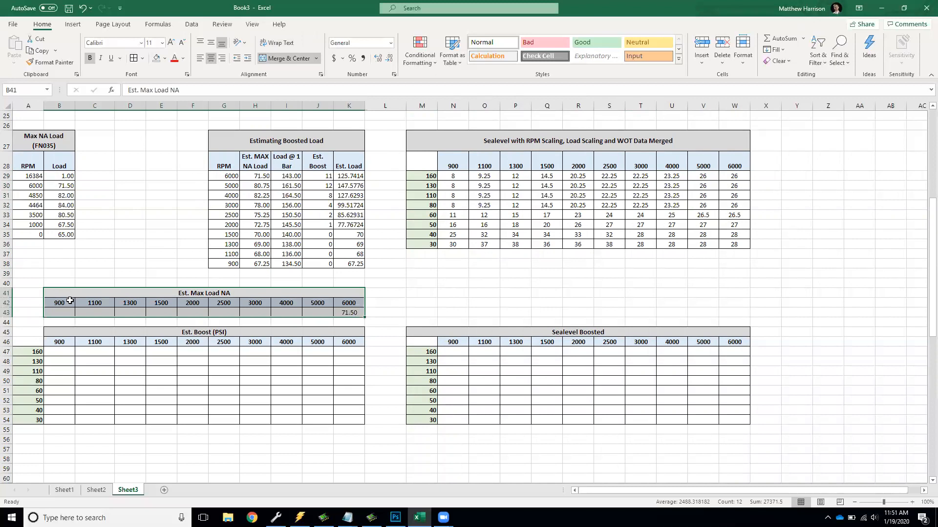
left_click_drag(133, 293, 364, 306)
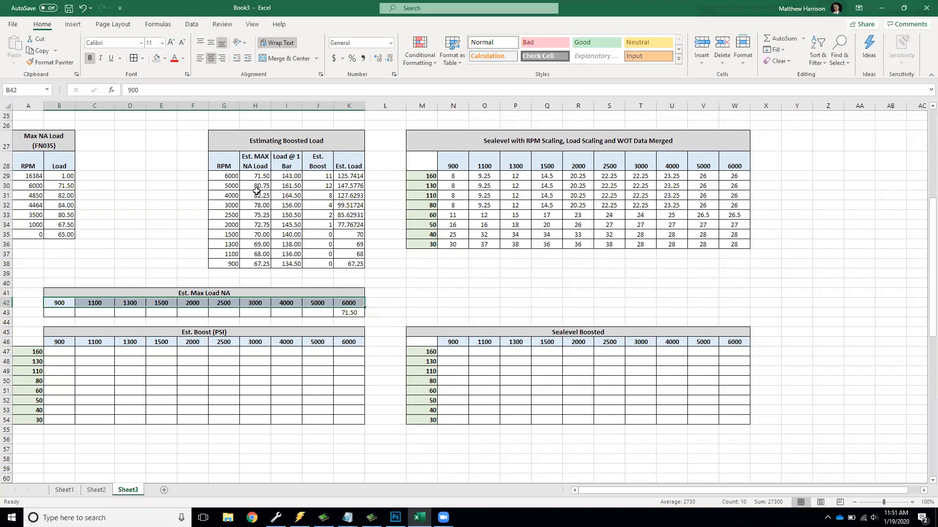
left_click(255, 176)
left_click_drag(256, 176, 261, 268)
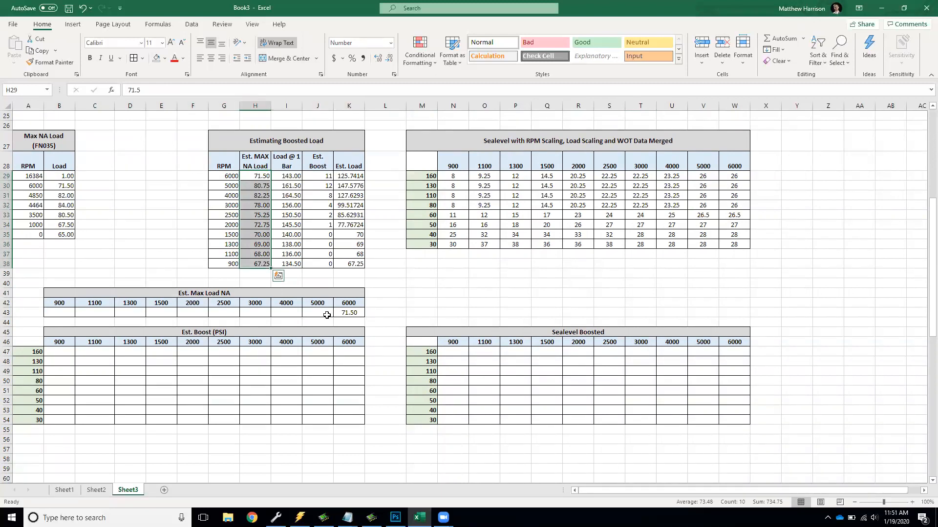
left_click(62, 313)
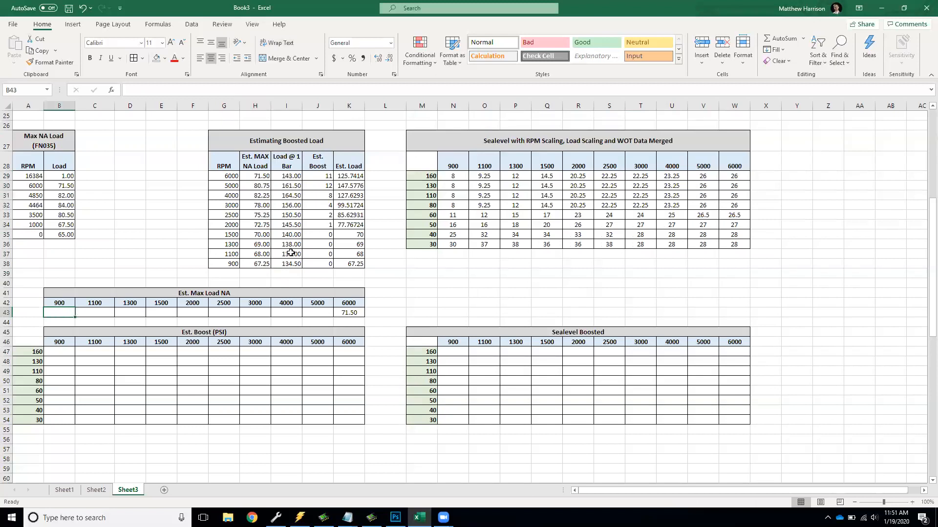
Step: Try to paste the Est. MAX NA Load column transposed into the Est. Max Load NA row
left_click_drag(264, 264, 262, 180)
right_click(262, 182)
left_click(287, 201)
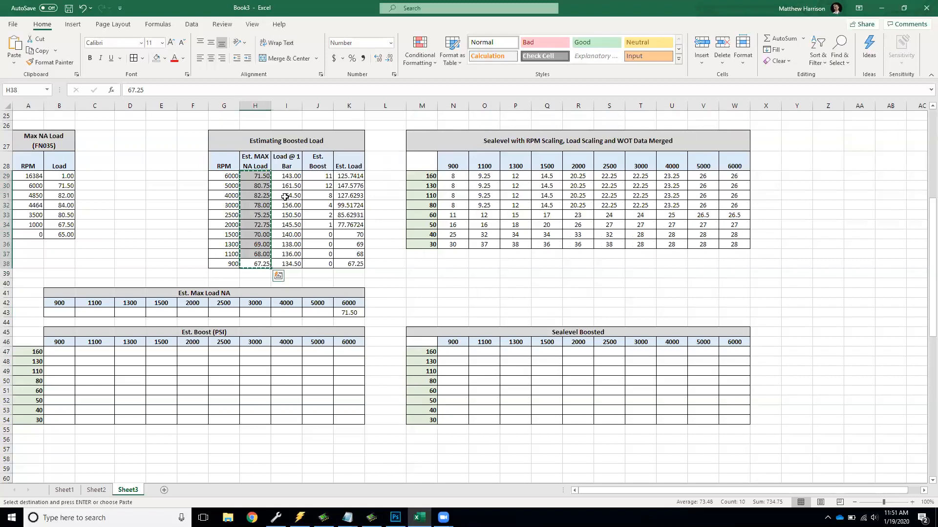
left_click(54, 313)
right_click(55, 314)
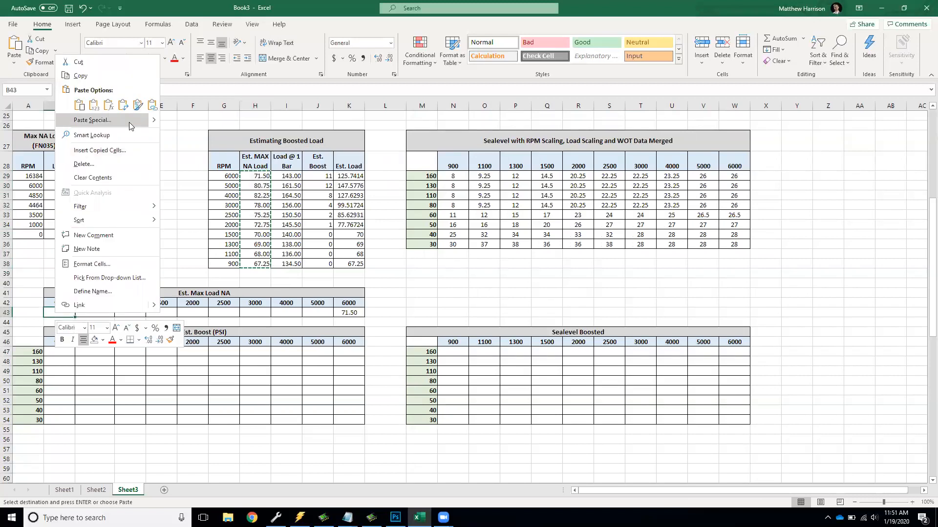
left_click(123, 106)
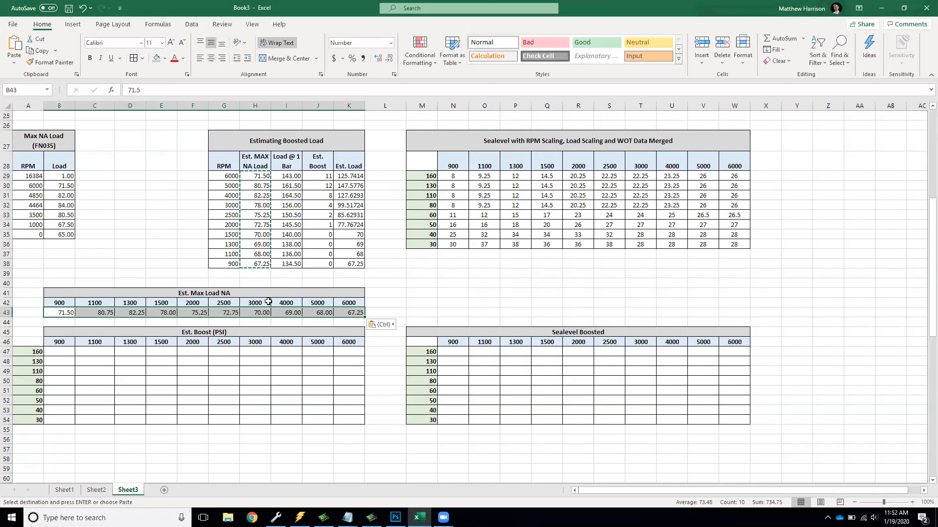
key("ctrl+z")
Step: Enter max NA loads of 67.25, 68, 69, 70 and 72.75 for 900, 1100, 1300, 1500 and 2000 RPM in row 43
left_click(58, 312)
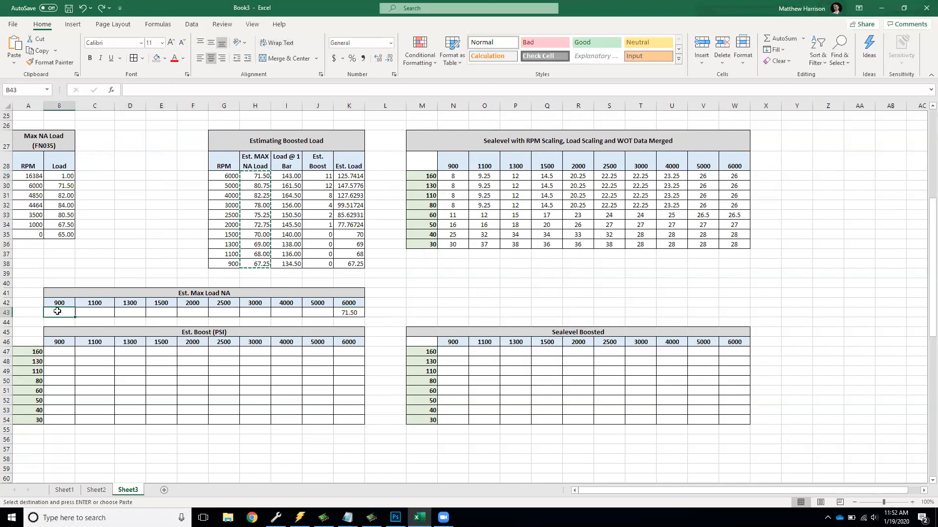
type("67.25")
key("Tab")
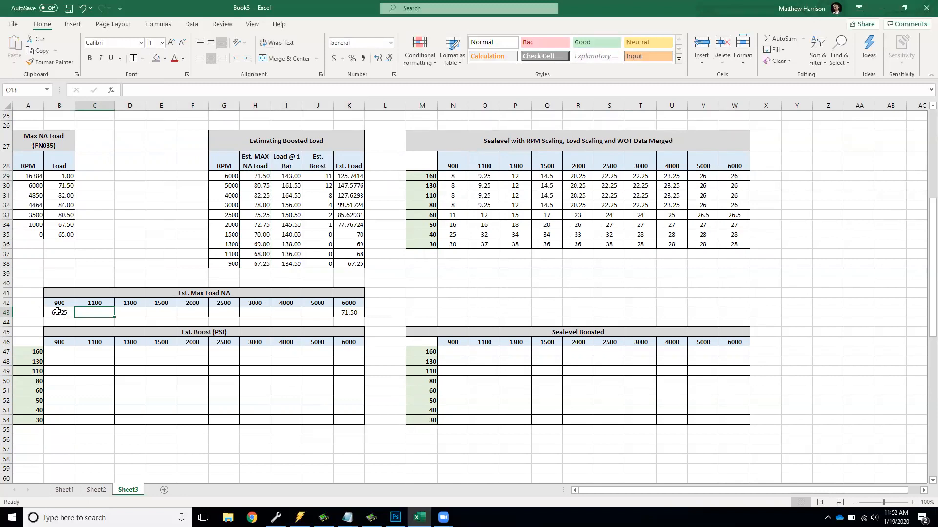
type("68")
key("Tab")
type("69")
key("Tab")
type("70")
key("Tab")
type("72.75")
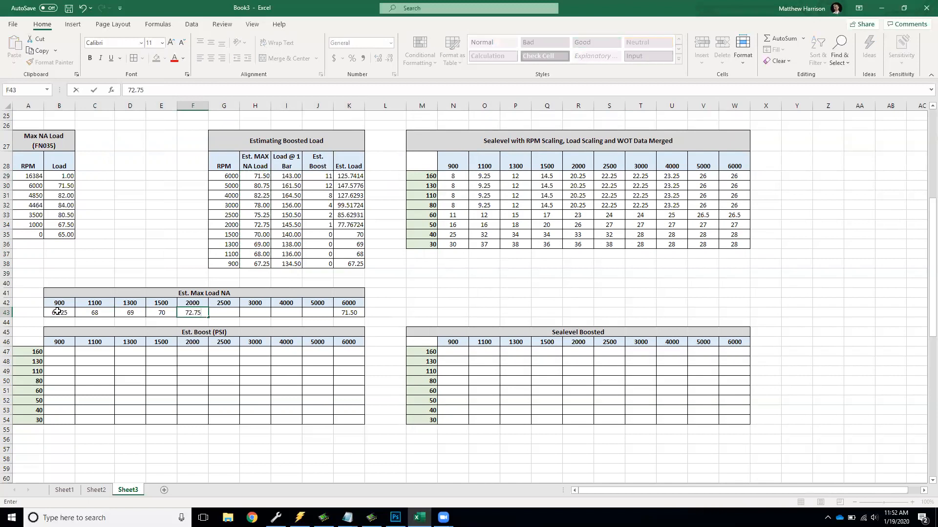
key("Tab")
Step: Enter max NA loads of 75.25, 78, 82.25 and 80.72 for 2500, 3000, 4000 and 5000 RPM in row 43
type("75.25")
key("Tab")
type("78")
key("Tab")
type("82.")
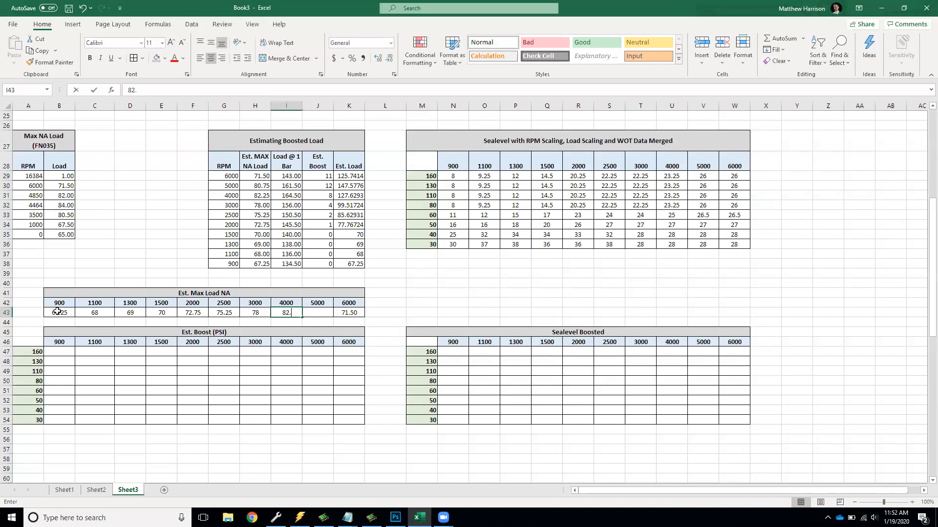
type("25")
key("Tab")
type("80.72")
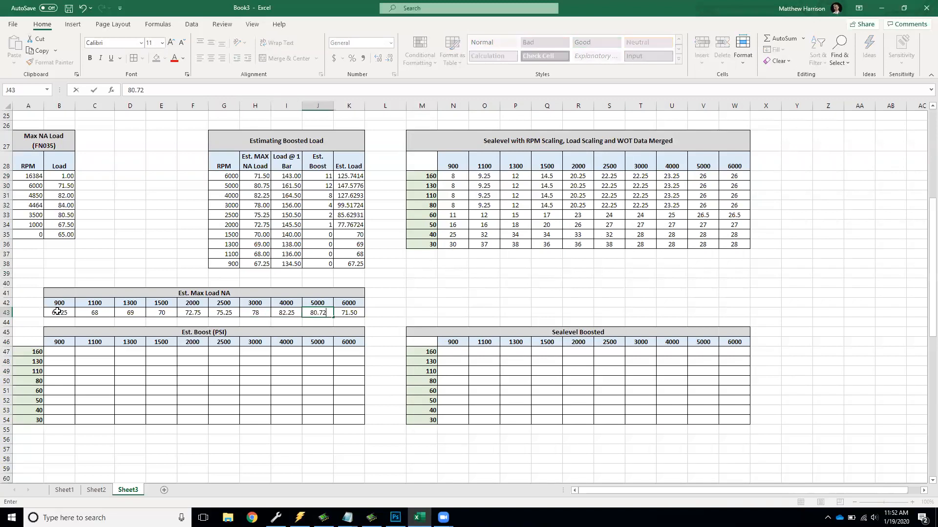
key("Tab")
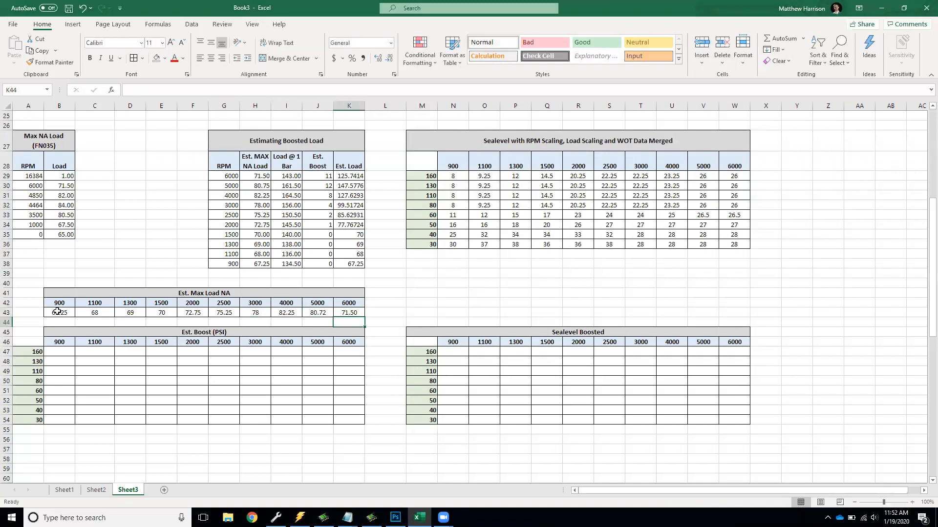
Step: Review the filled Est. Max Load NA values across all RPM columns
key("shift+Left")
key("shift+Left")
key("shift+Left")
key("shift+Left")
key("shift+Left")
key("shift+Left")
key("shift+Left")
key("shift+Left")
key("shift+Left")
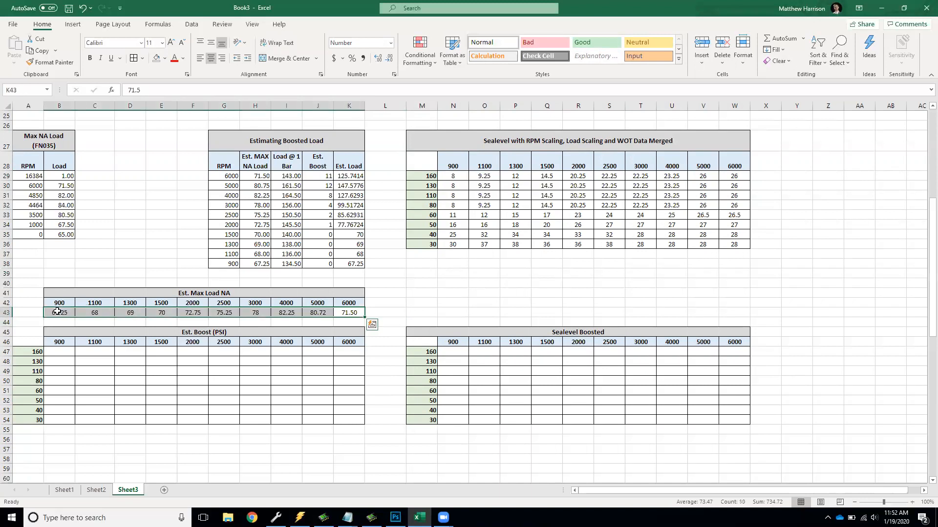
Step: Examine the blank load 160 row of the Est. Boost (PSI) table across its RPM columns
left_click(232, 353)
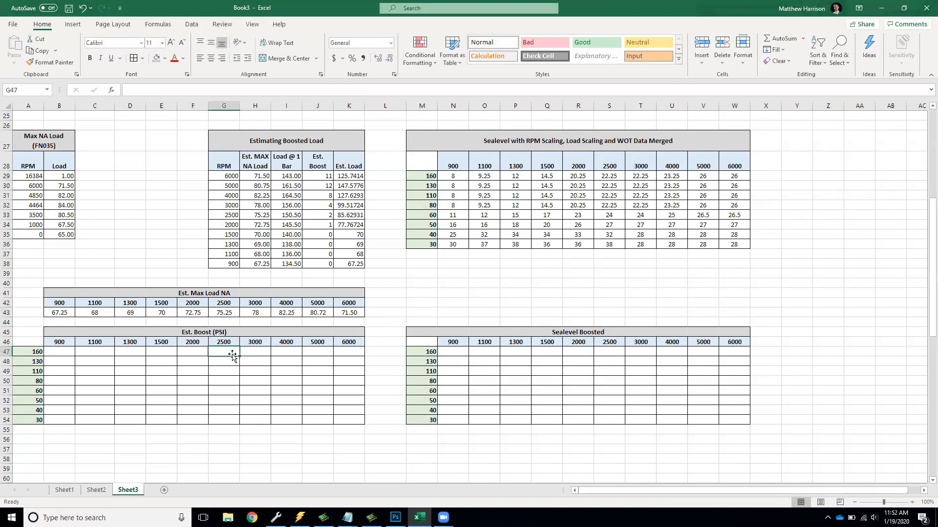
key("Right")
key("Right")
key("Right")
key("Right")
key("Left")
key("Left")
key("Left")
key("Left")
key("Left")
key("Left")
key("Left")
key("Left")
key("Left")
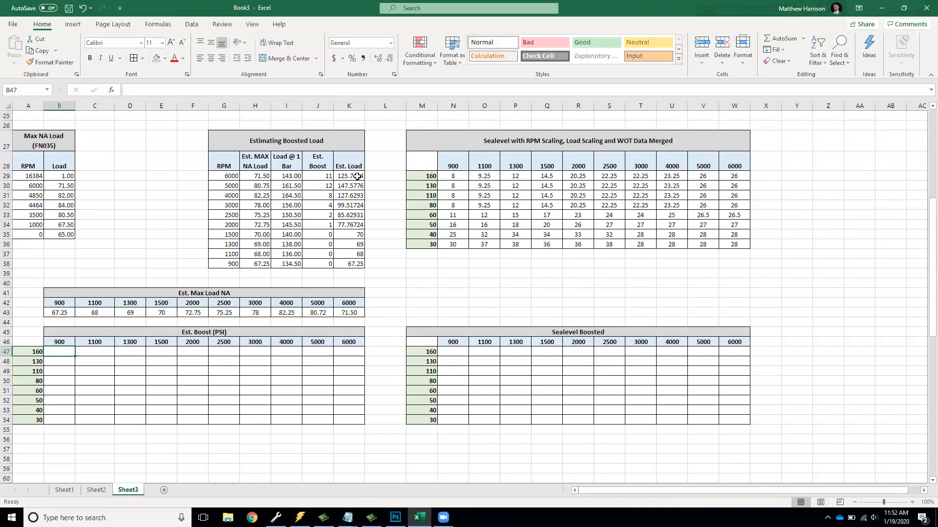
Step: Examine the Est. Load and Est. Boost columns, including the 6000 RPM load formula, against the 6000 RPM boost cells
left_click_drag(358, 176, 356, 262)
left_click_drag(323, 173, 317, 263)
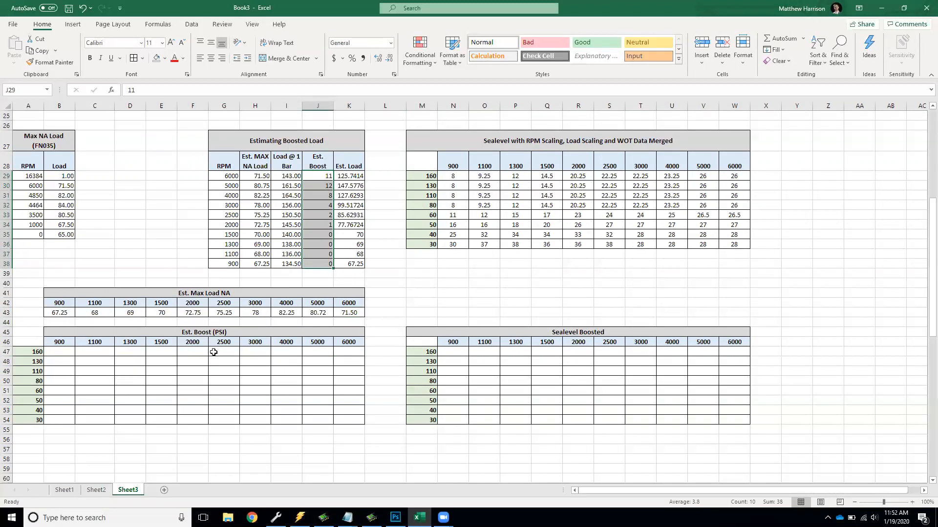
left_click(313, 353)
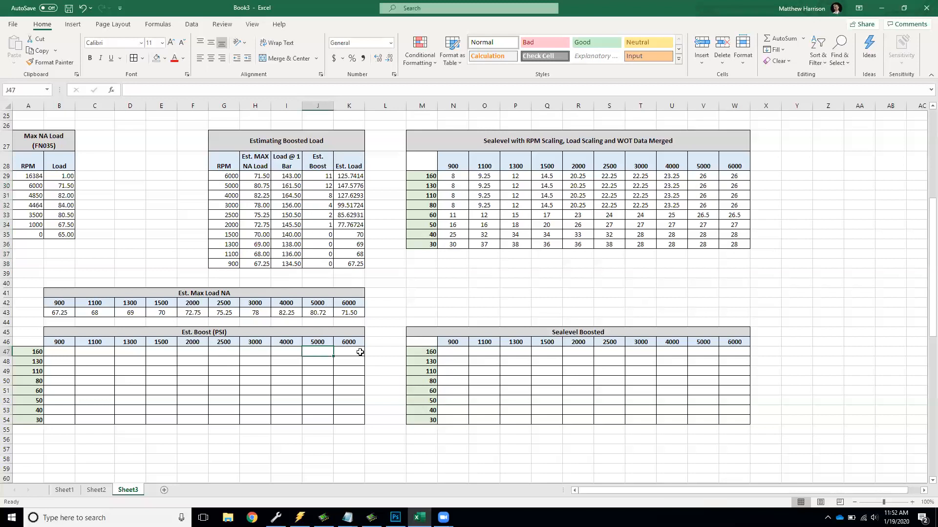
left_click(350, 351)
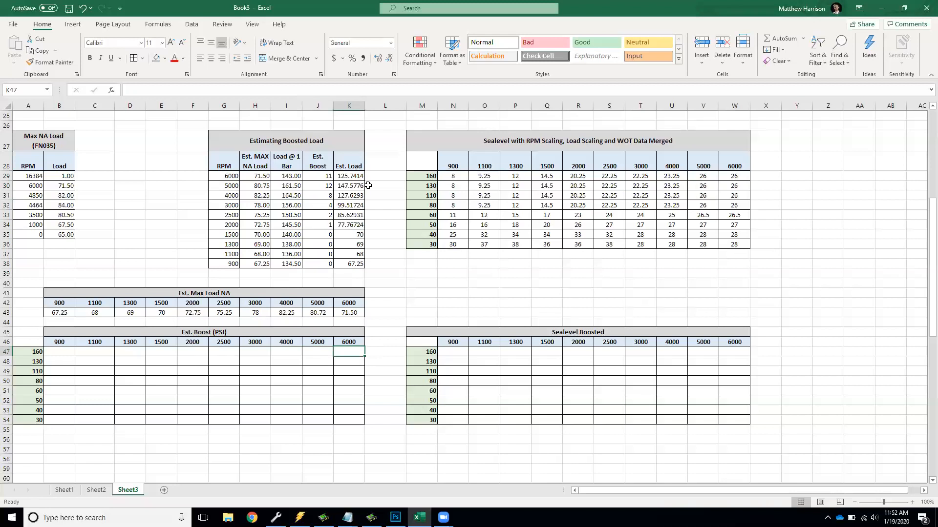
left_click(328, 178)
left_click(359, 177)
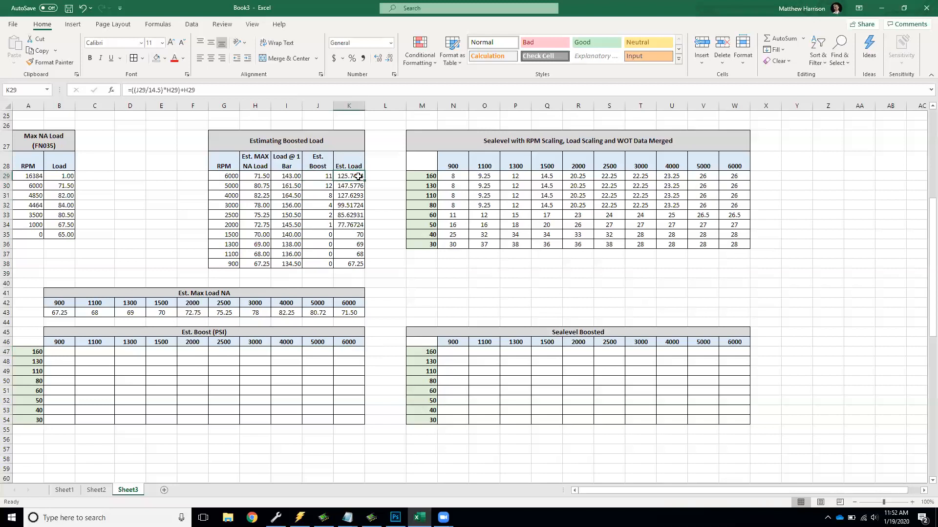
left_click(355, 362)
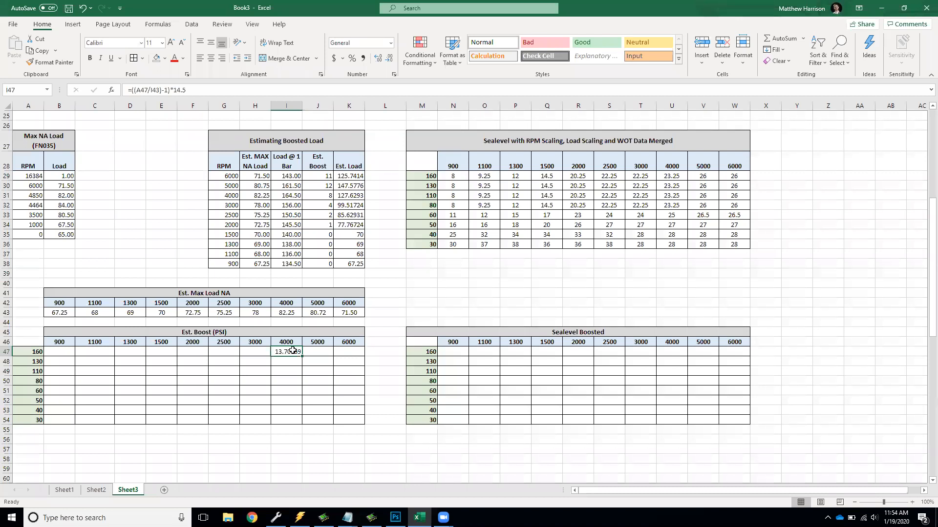
Step: Enter the formula =(A47/H43) in the Est. Boost table for load 160 at 3000 RPM
key("Left")
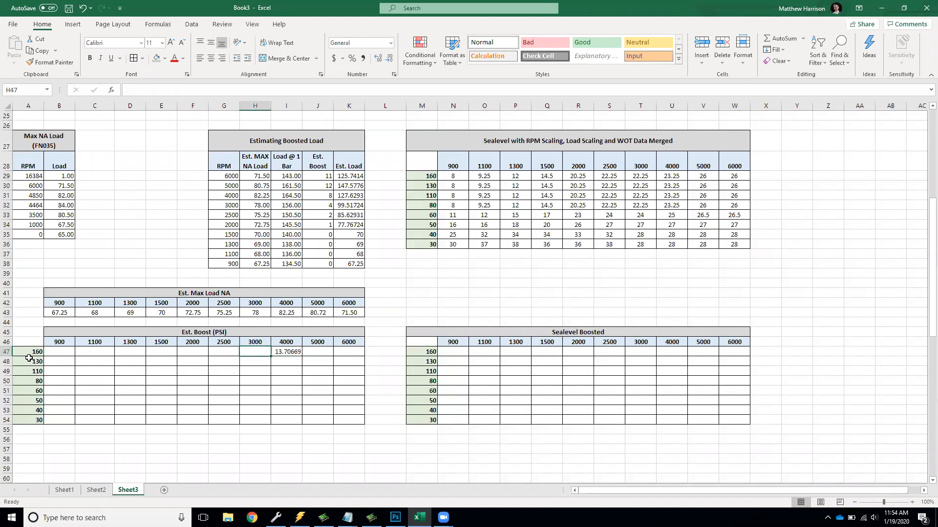
left_click(33, 351)
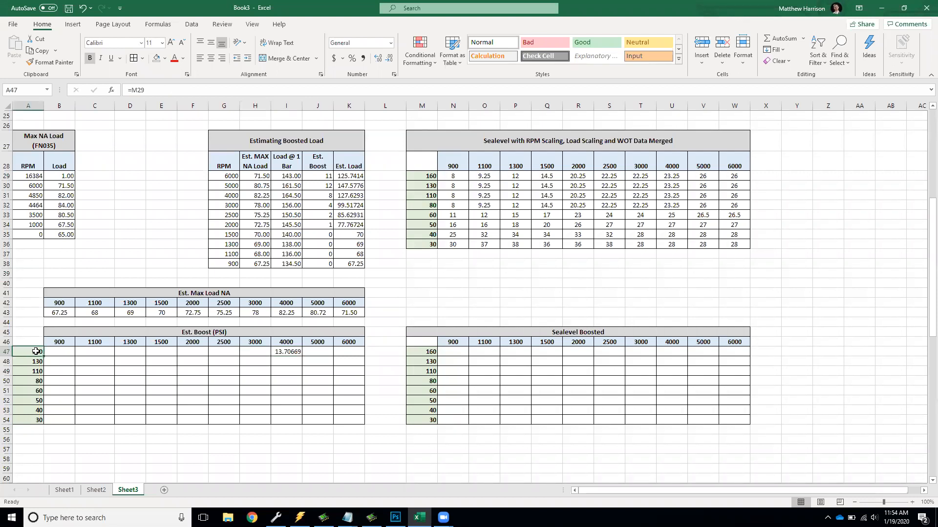
left_click(256, 350)
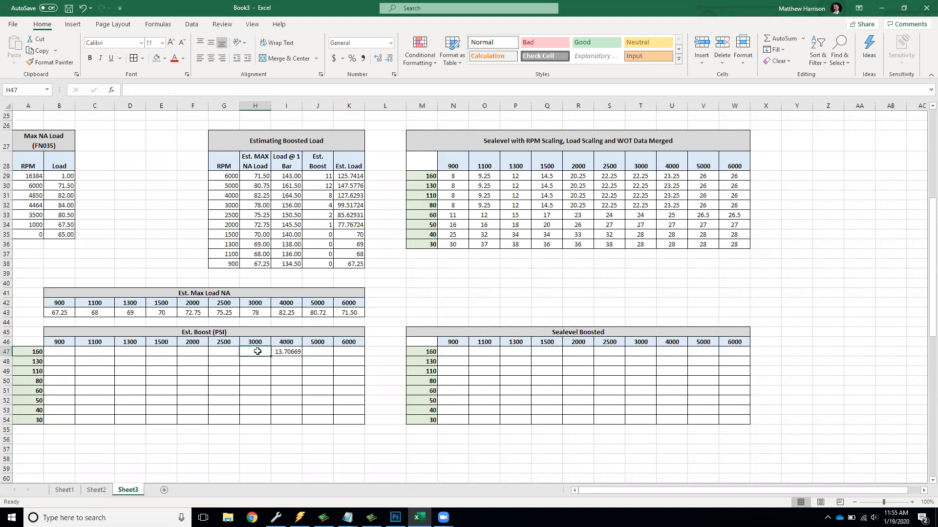
type("=(")
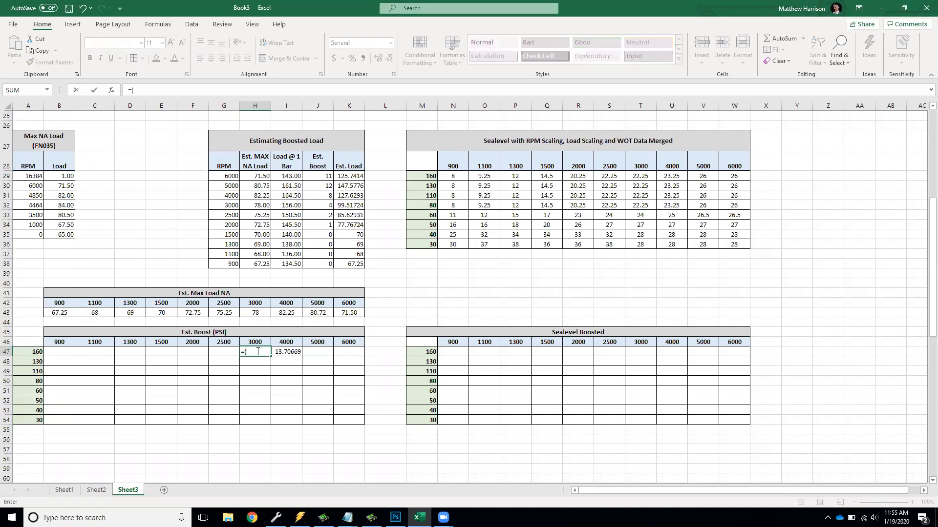
left_click(27, 351)
type("/")
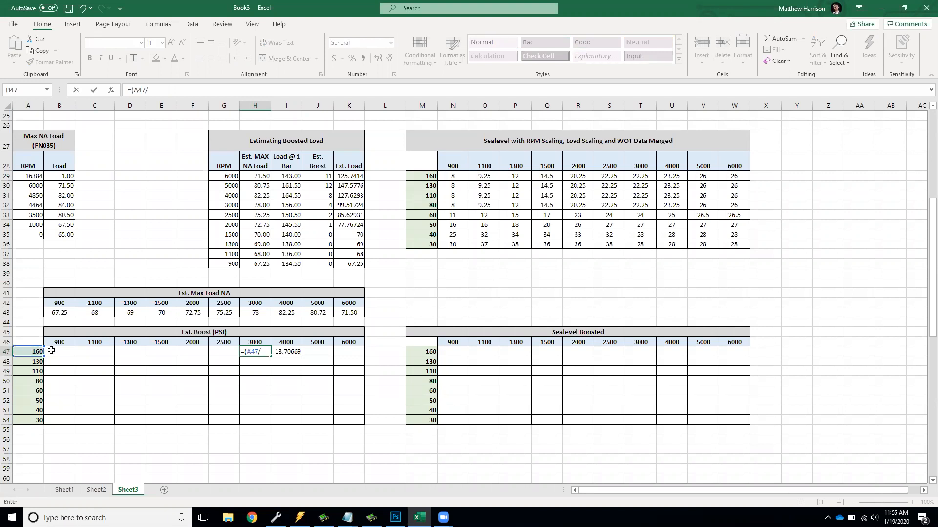
left_click(262, 312)
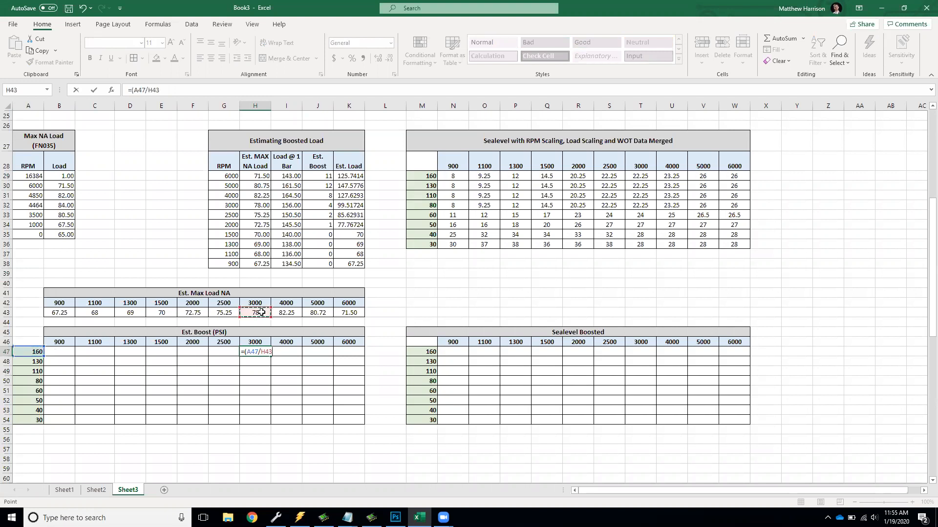
key("Return")
key("Up")
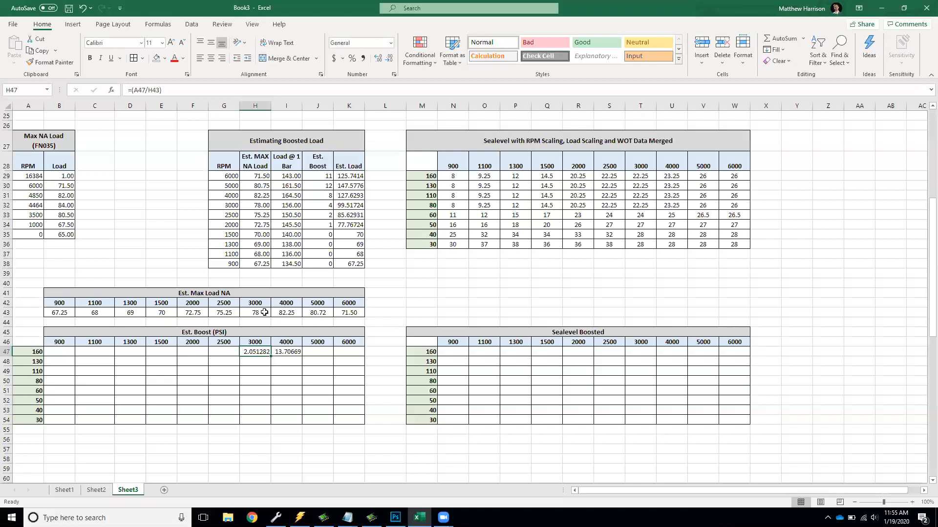
Step: Subtract 1 from the load ratio in the Est. Boost cell for load 160 at 3000 RPM, giving =(A47/H43)-1
double_click(262, 353)
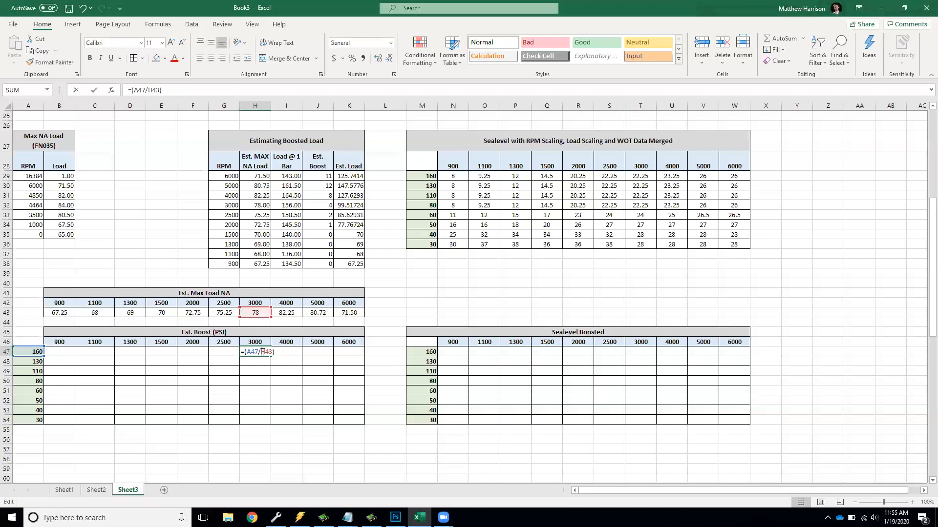
key("Escape")
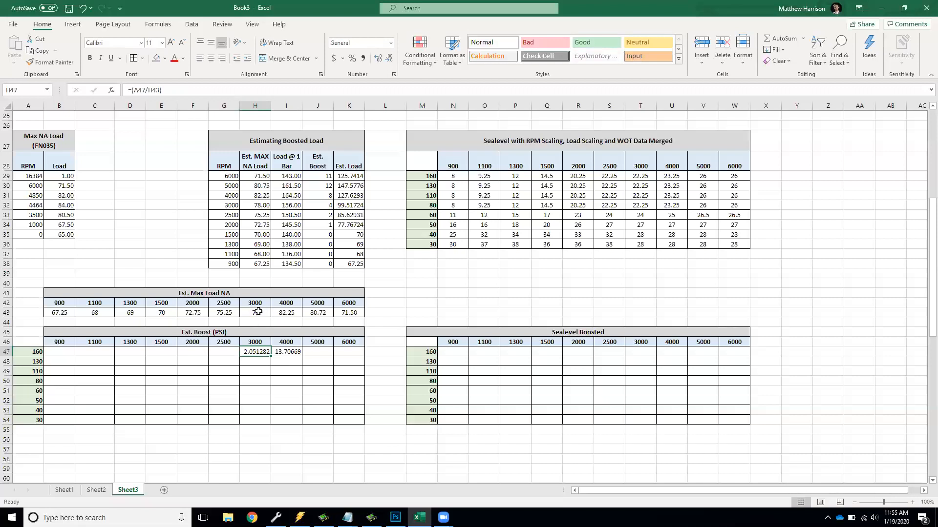
double_click(260, 352)
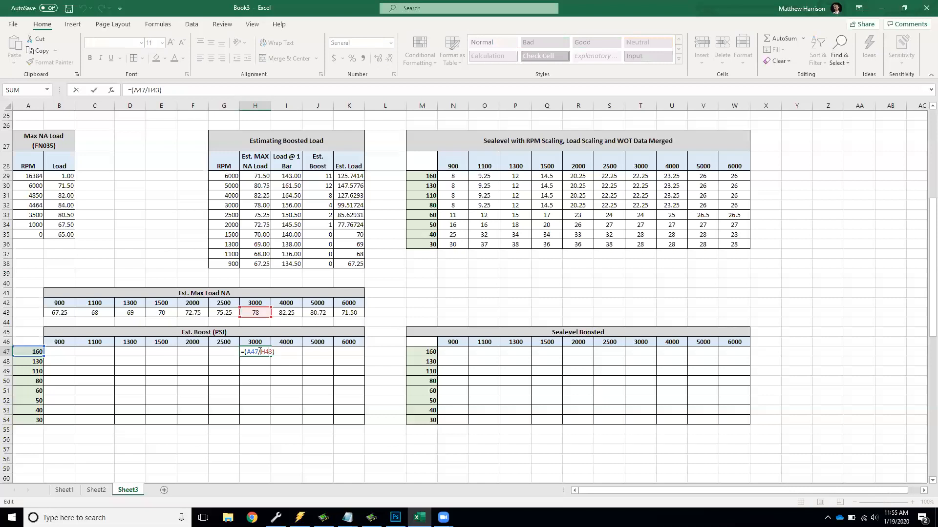
key("Return")
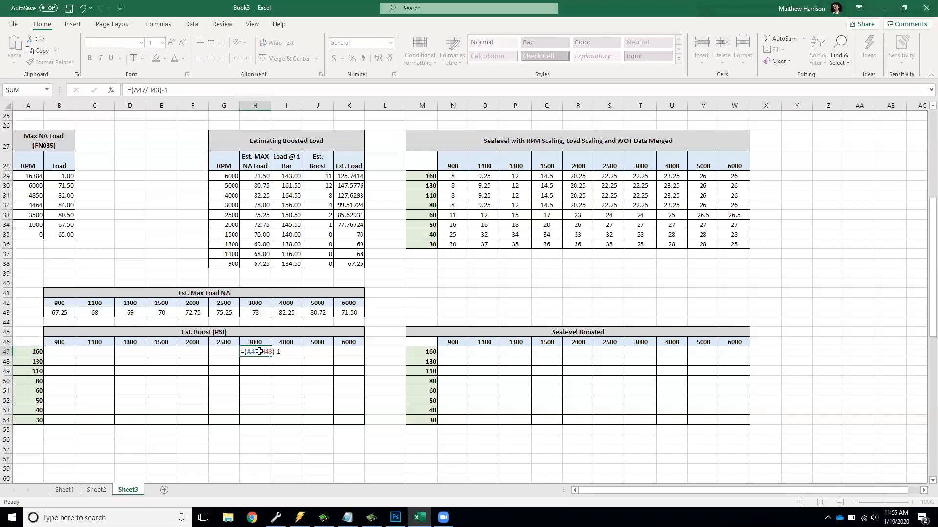
left_click(259, 352)
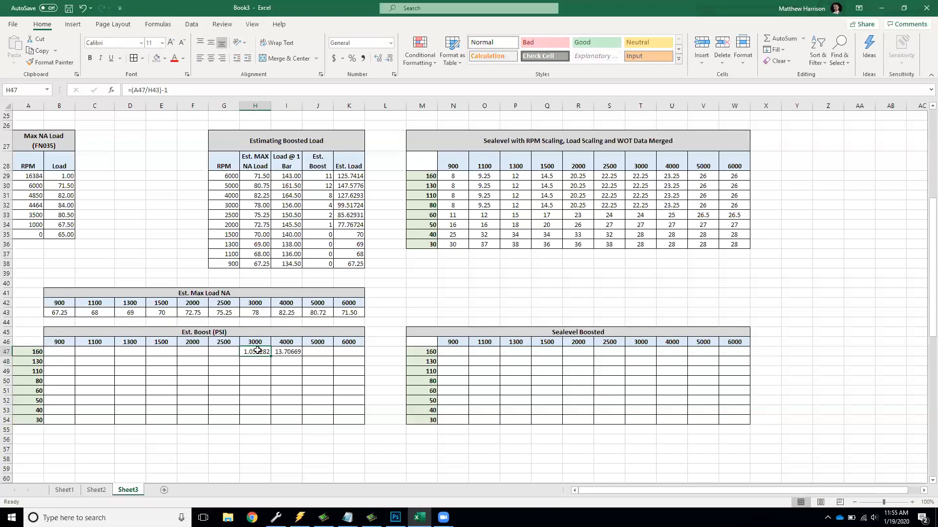
Step: Convert the load 160, 3000 RPM boost formula to PSI by changing it to =((A47/H43)-1)*14.5
double_click(257, 351)
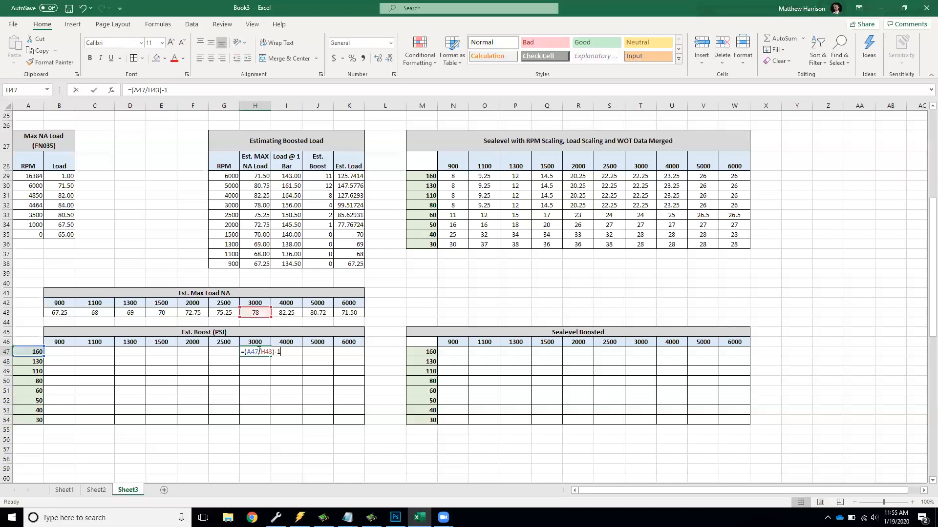
type("(")
type(")*14.5")
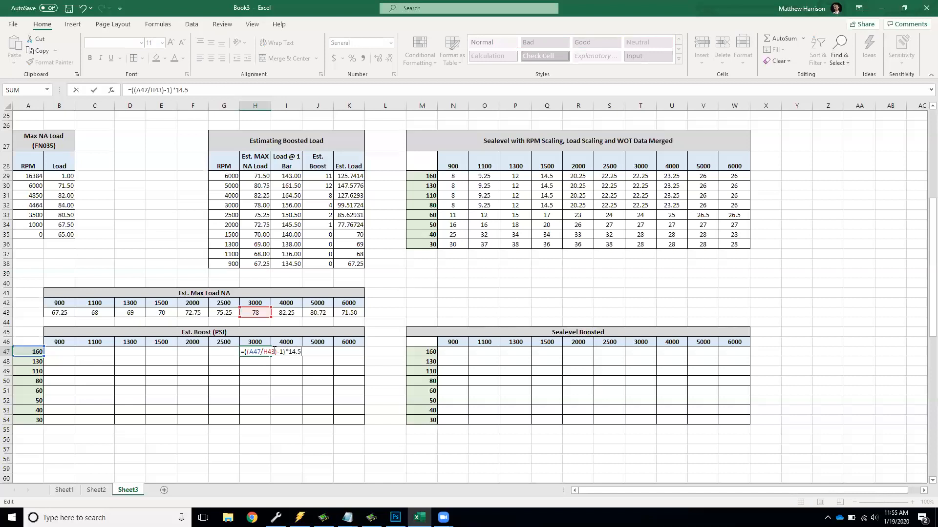
key("Return")
key("Up")
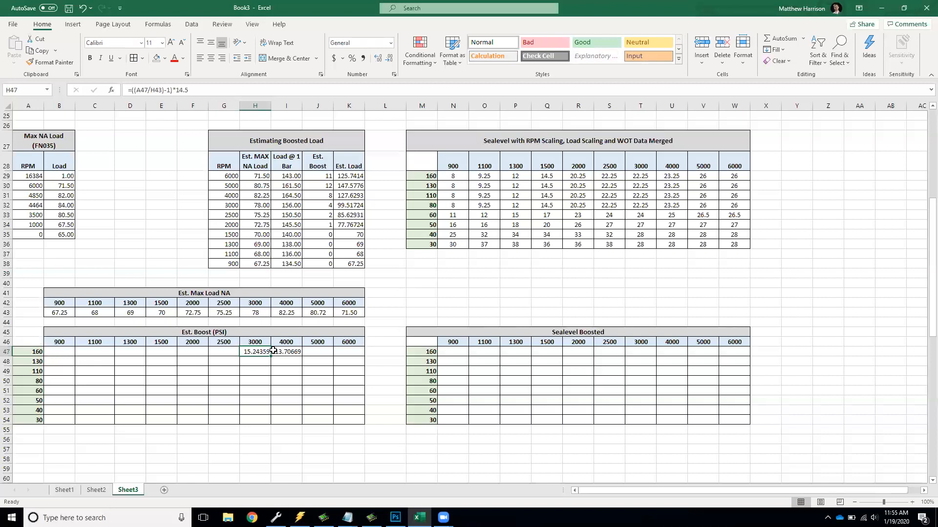
Step: Clear the Est. Boost cell for load 160 at 4000 RPM
key("Right")
key("Delete")
key("Left")
Step: Anchor the max NA load row in the load 160, 3000 RPM formula, making it =((A47/H$43)-1)*14.5
double_click(260, 355)
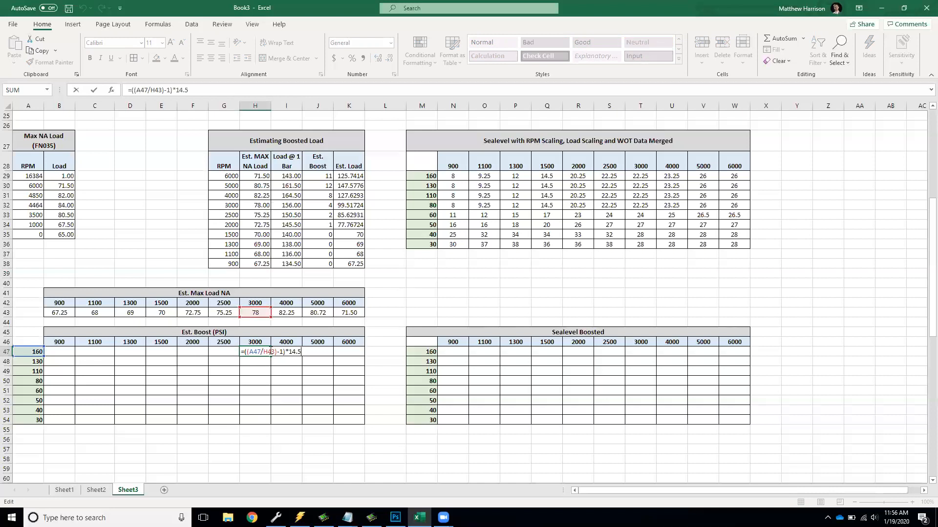
left_click(268, 351)
type("$")
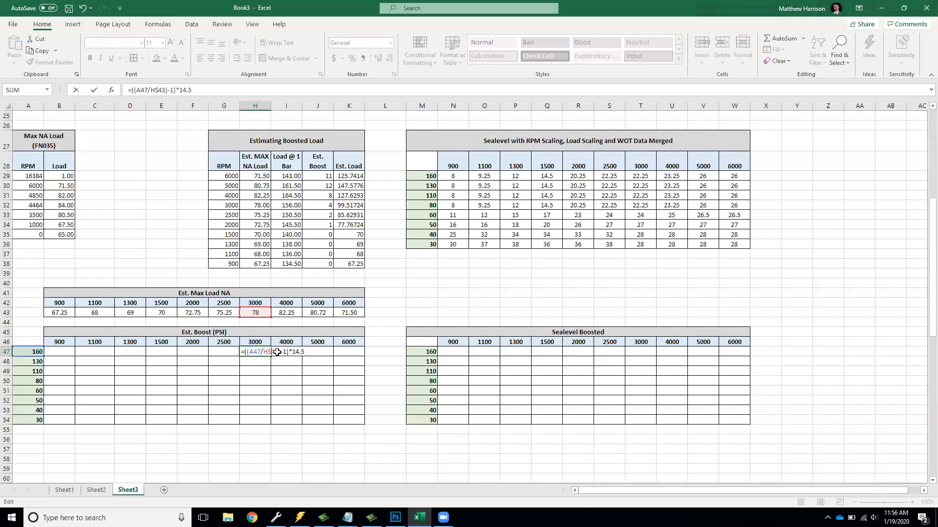
key("ctrl+Return")
Step: Copy the load 160 boost formula down the 3000 RPM column for loads 130 through 30
key("ctrl+c")
key("Down")
key("ctrl+v")
key("Down")
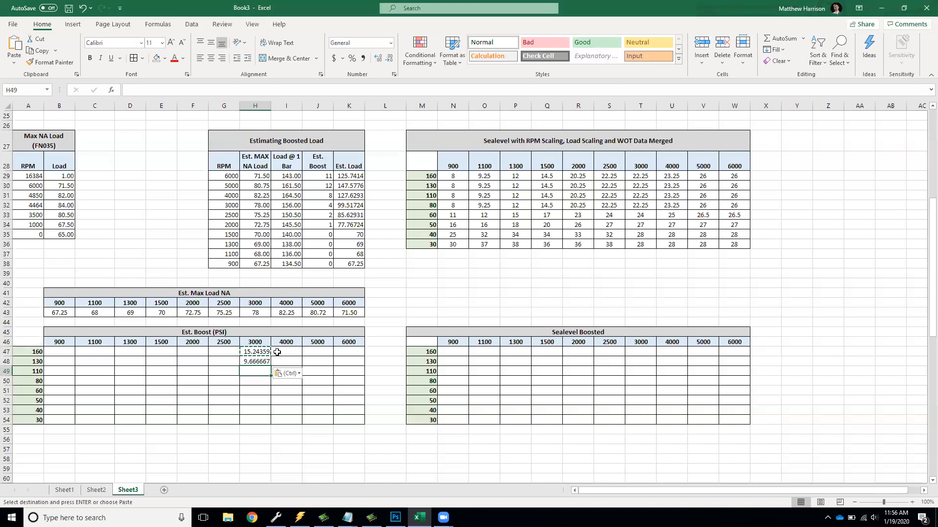
key("ctrl+v")
key("Down")
key("ctrl+v")
key("Down")
key("ctrl+v")
key("Down")
key("ctrl+v")
key("Down")
key("ctrl+v")
key("Down")
key("ctrl+v")
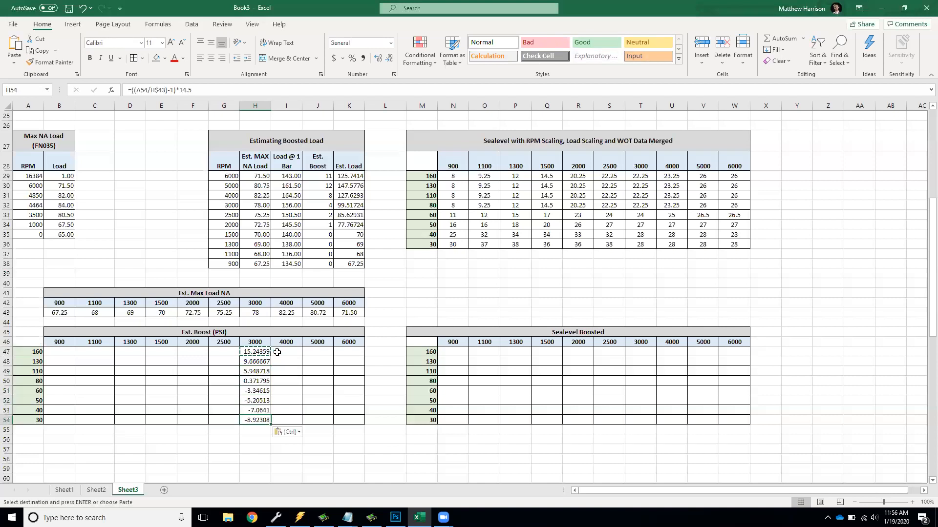
Step: Compare the 3000 RPM boost estimates with their load labels for the 130, 110 and 80 rows
key("Up")
key("Up")
key("Up")
key("Up")
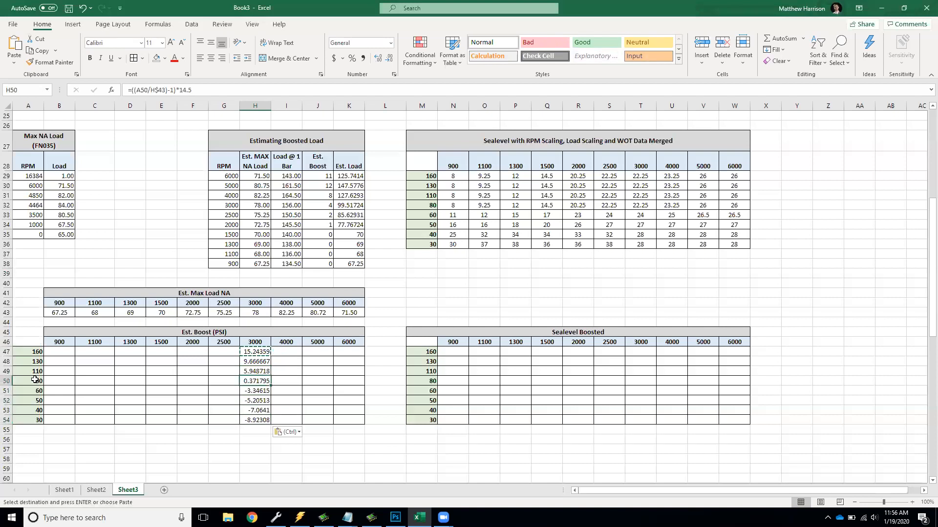
left_click(29, 362)
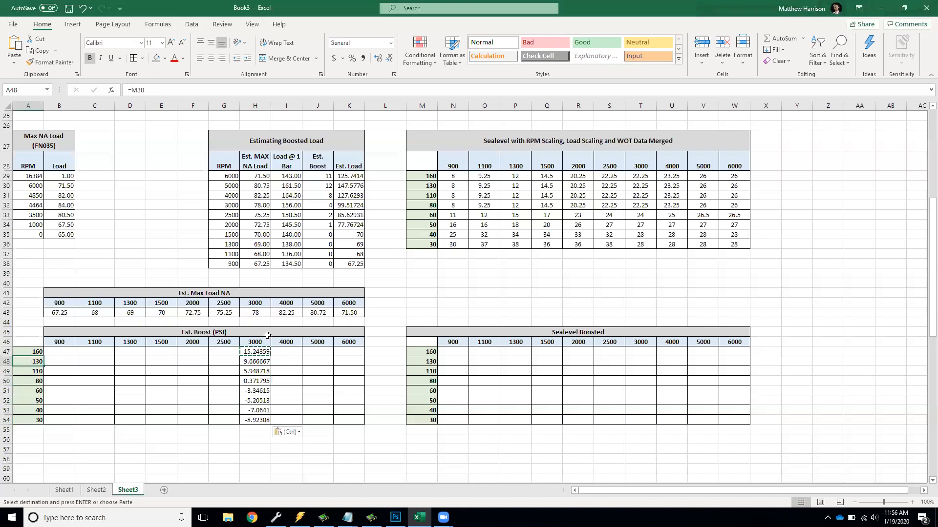
left_click(264, 361)
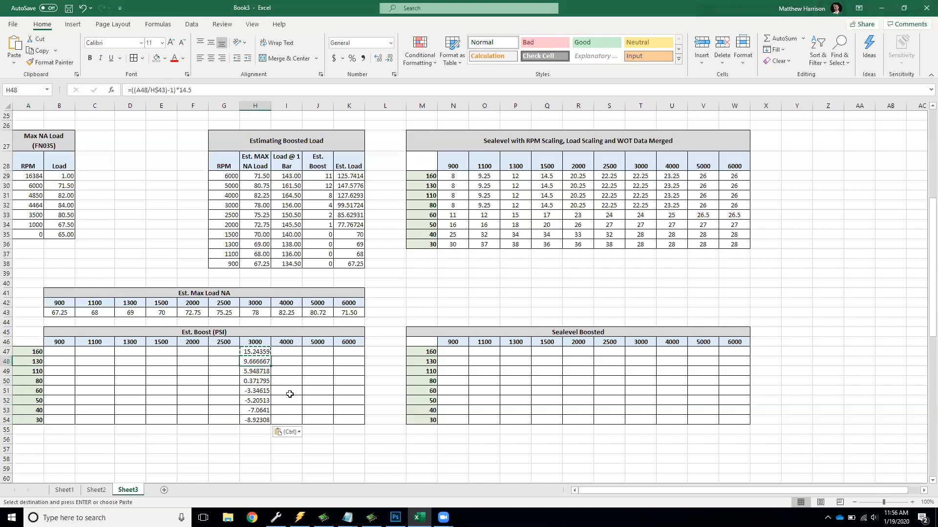
left_click(32, 377)
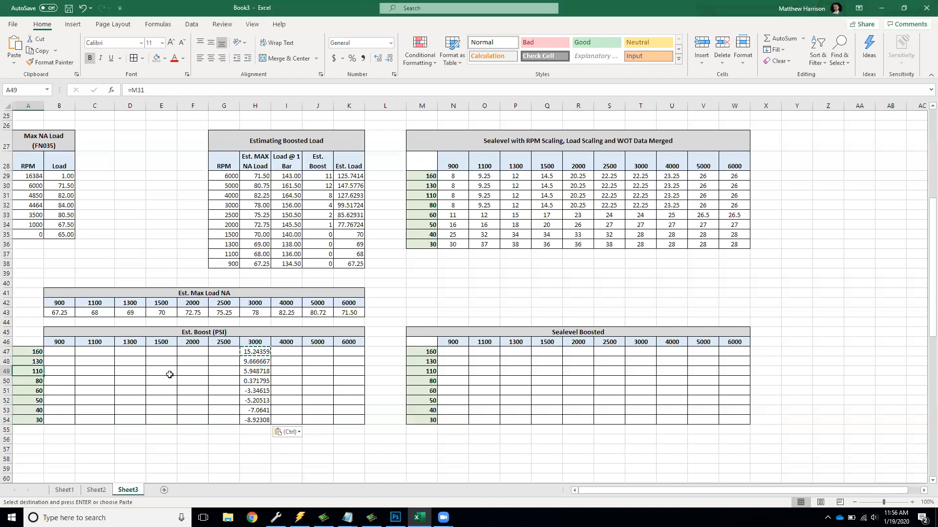
left_click(260, 370)
left_click(28, 381)
left_click(262, 380)
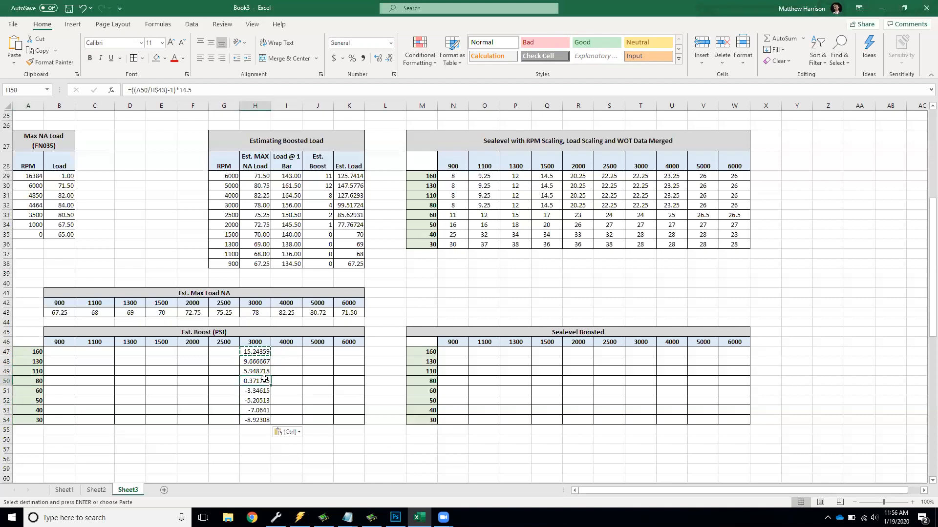
Step: Try copying the whole 3000 RPM boost column into the 4000 RPM column of the Est. Boost table
left_click(257, 350)
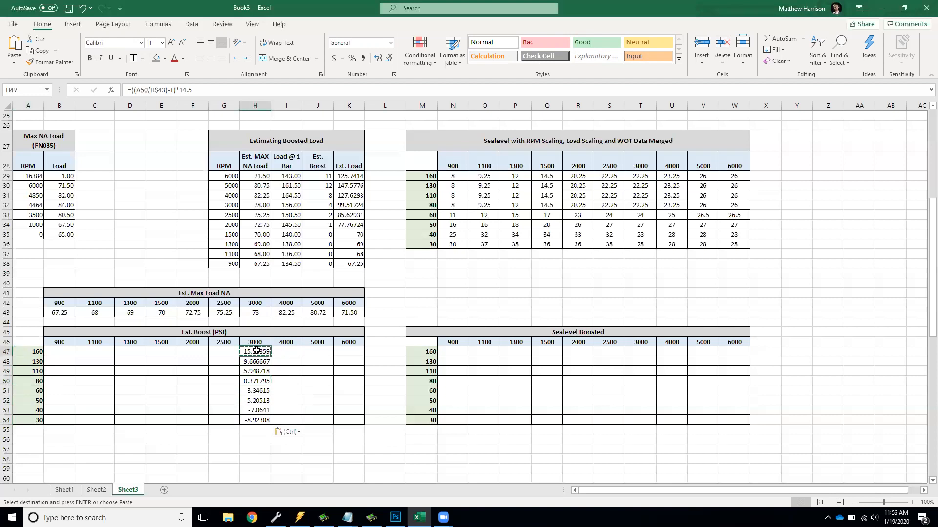
key("shift+Down")
key("shift+Down")
key("shift+Down")
key("shift+Down")
key("shift+Down")
key("shift+Down")
key("shift+Down")
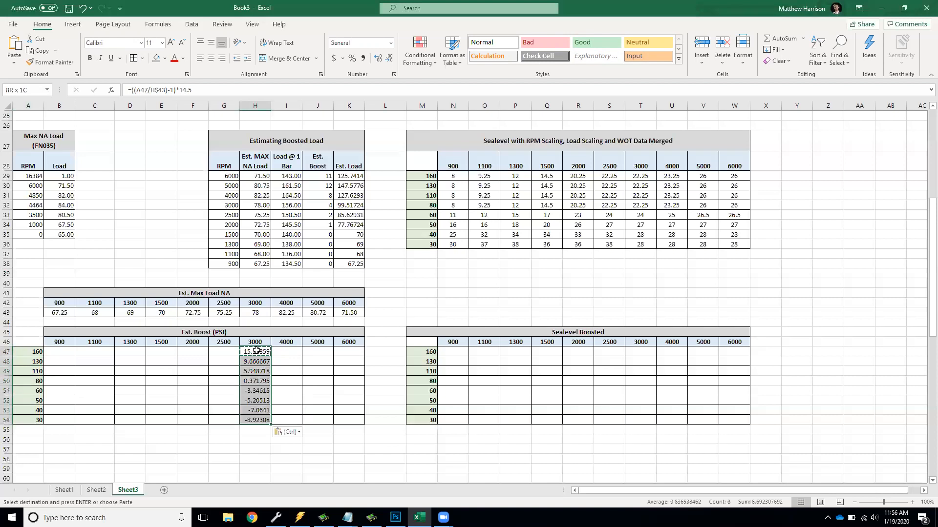
key("Right")
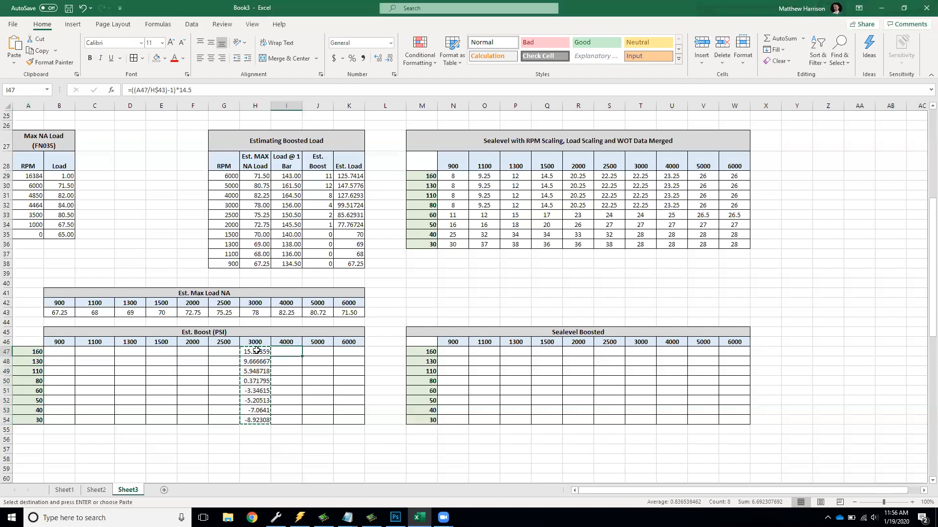
key("ctrl+v")
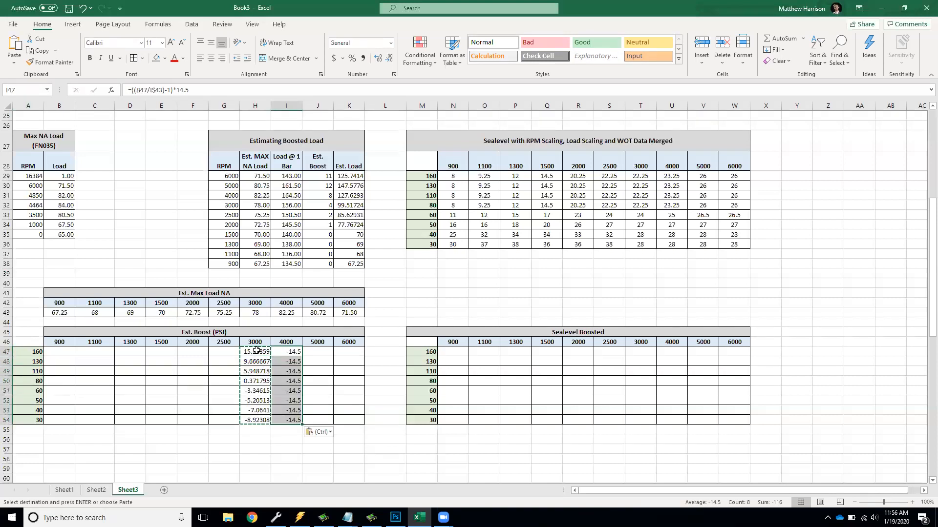
Step: Anchor the load column in the load 160, 3000 RPM boost formula, making it =(($A47/H$43)-1)*14.5
double_click(292, 351)
key("Escape")
double_click(261, 352)
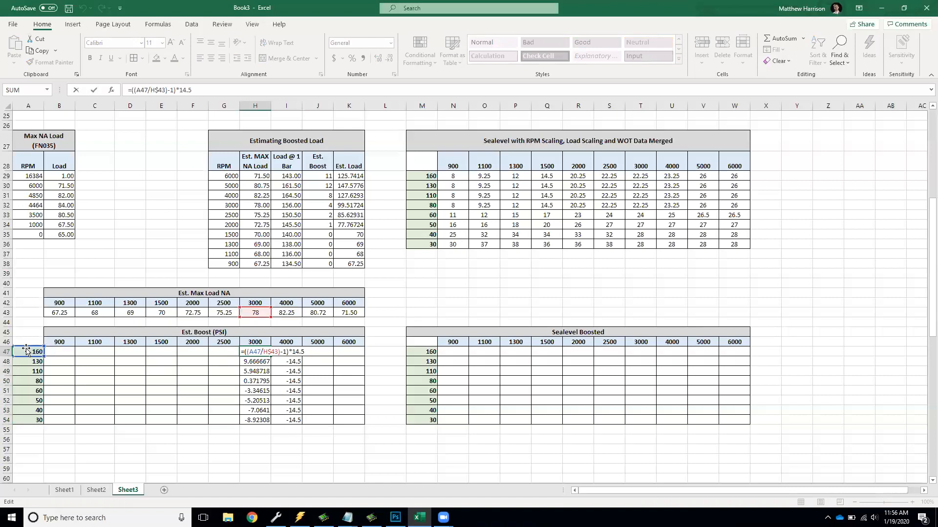
left_click(249, 352)
type("$")
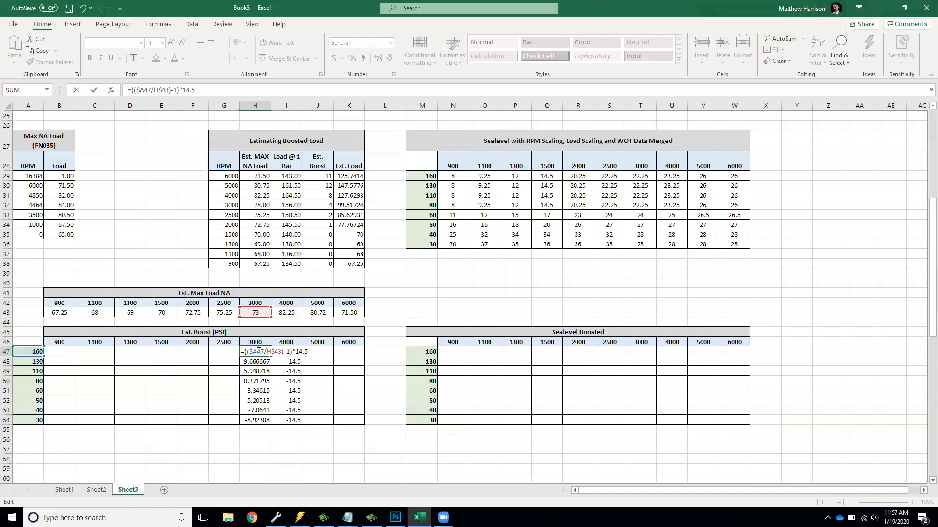
key("Return")
Step: Clear all boost values from the 4000 RPM column of the Est. Boost table
key("Up")
key("Right")
key("shift+Down")
key("shift+Down")
key("shift+Down")
key("shift+Down")
key("shift+Down")
key("shift+Down")
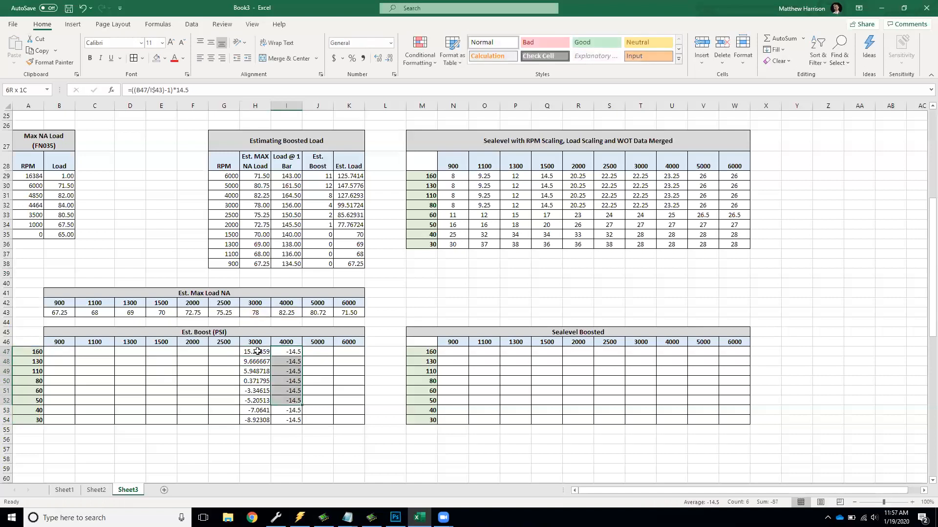
key("shift+Down")
key("Delete")
Step: Fill the 3000 RPM boost cells for loads 130 through 30 with the load 160 formula containing both anchors
left_click(257, 352)
key("ctrl+c")
key("Down")
key("shift+Down")
key("shift+Down")
key("shift+Down")
key("shift+Down")
key("shift+Down")
key("shift+Down")
key("ctrl+v")
key("ctrl+v")
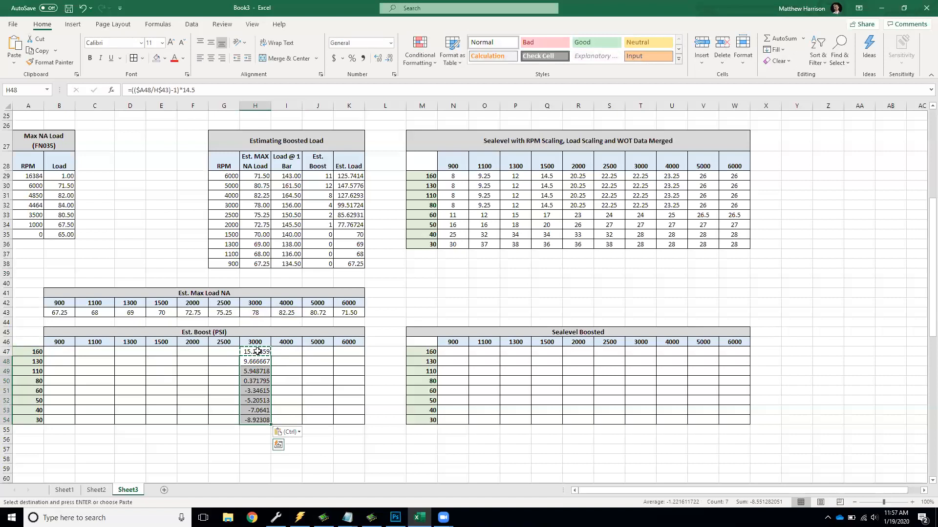
Step: Copy the complete 3000 RPM boost column into the 4000, 5000 and 6000 RPM columns
left_click(257, 352)
key("shift+Down")
key("shift+Down")
key("shift+Down")
key("shift+Down")
key("shift+Down")
key("shift+Down")
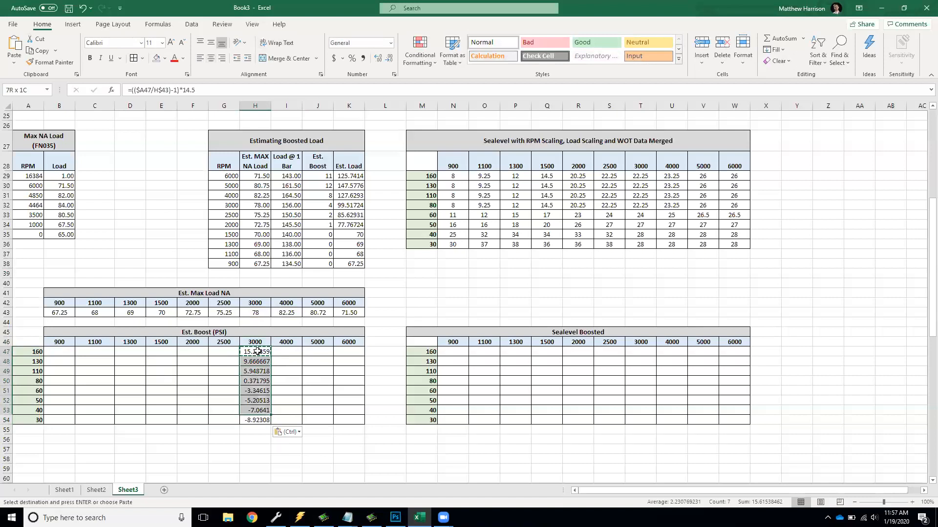
key("shift+Down")
key("ctrl+c")
key("Right")
key("ctrl+v")
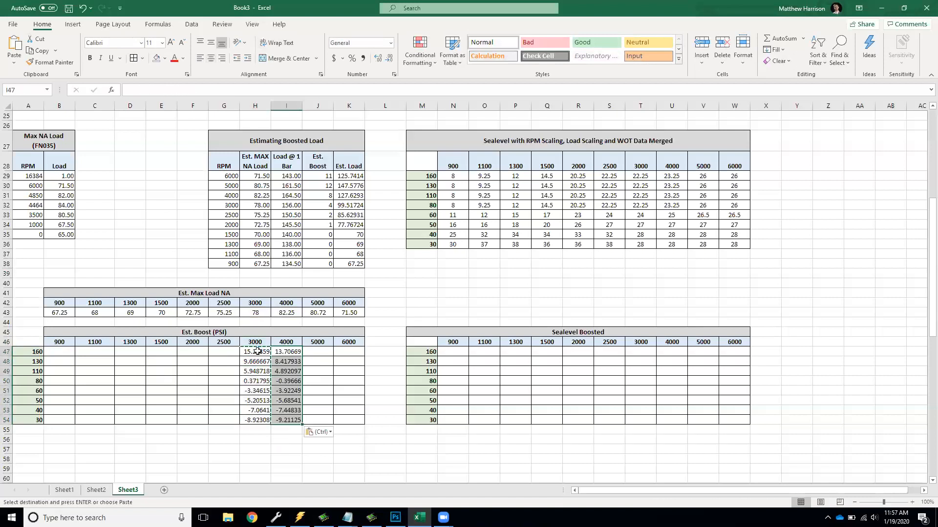
key("Right")
key("ctrl+v")
key("Right")
key("ctrl+v")
Step: Paste the 3000 RPM boost formulas into the 2500, 2000, 1500, 1300, 1100 and 900 RPM columns
key("Left")
key("Left")
key("Left")
key("Left")
key("ctrl+v")
key("Left")
key("ctrl+v")
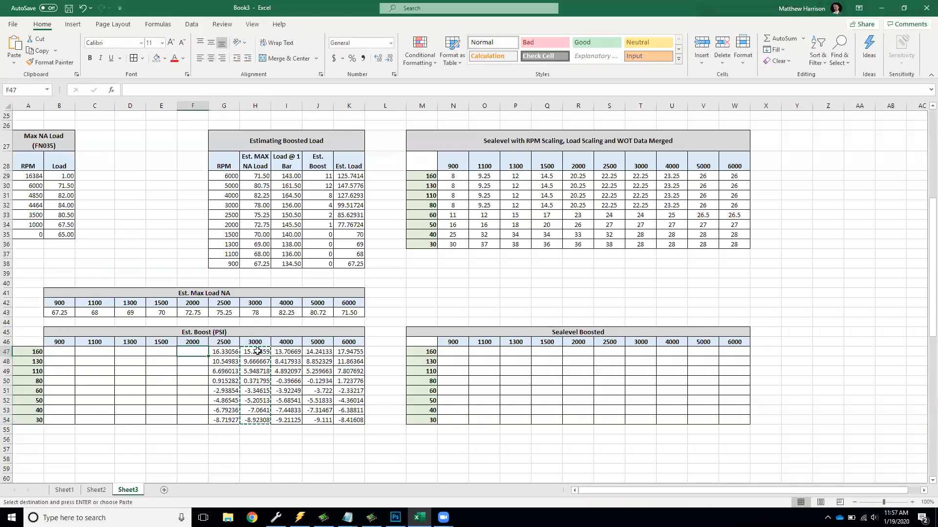
key("Left")
key("ctrl+v")
key("Left")
key("ctrl+v")
key("Left")
key("ctrl+v")
key("Left")
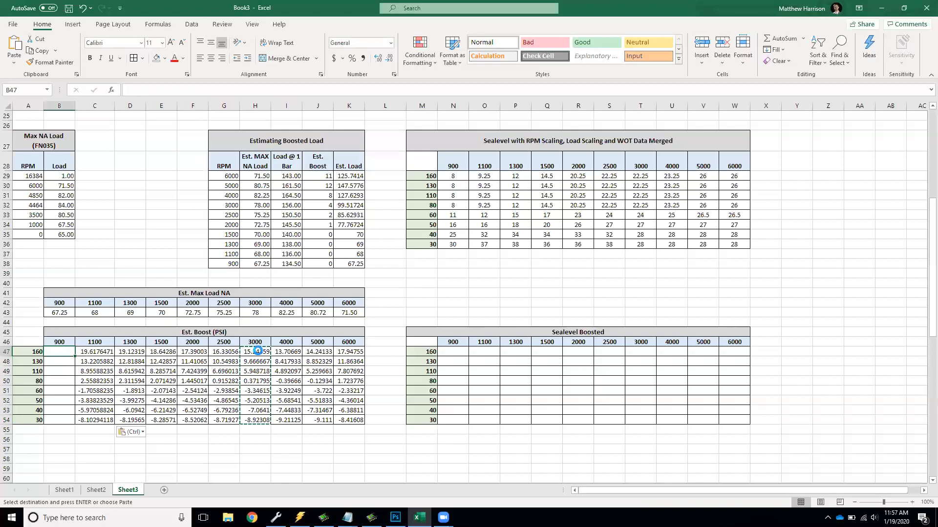
key("ctrl+v")
key("Escape")
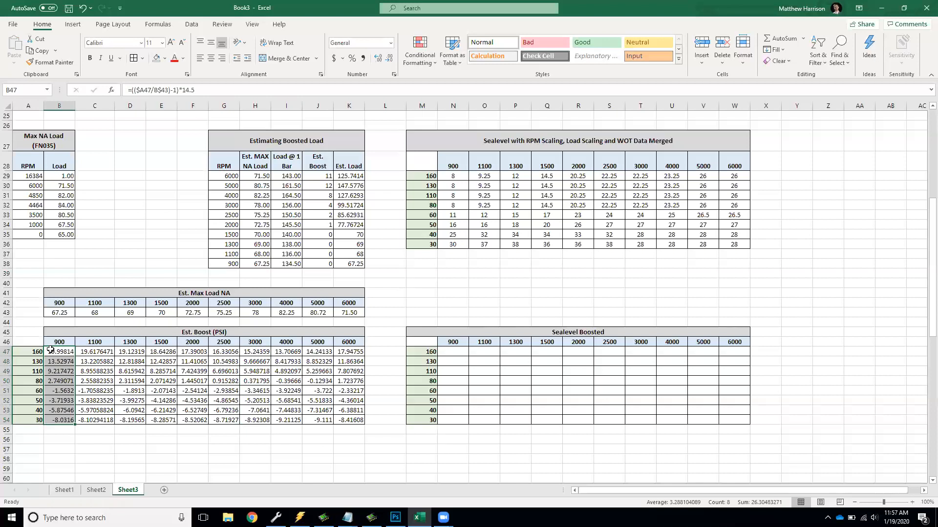
Step: Format all Est. Boost (PSI) table values to show two decimal places
left_click(284, 352)
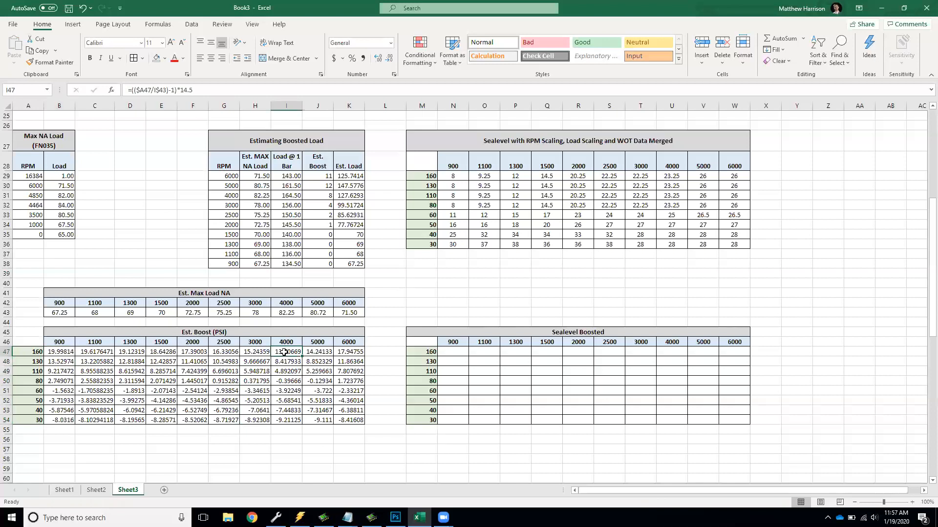
left_click_drag(347, 355, 62, 422)
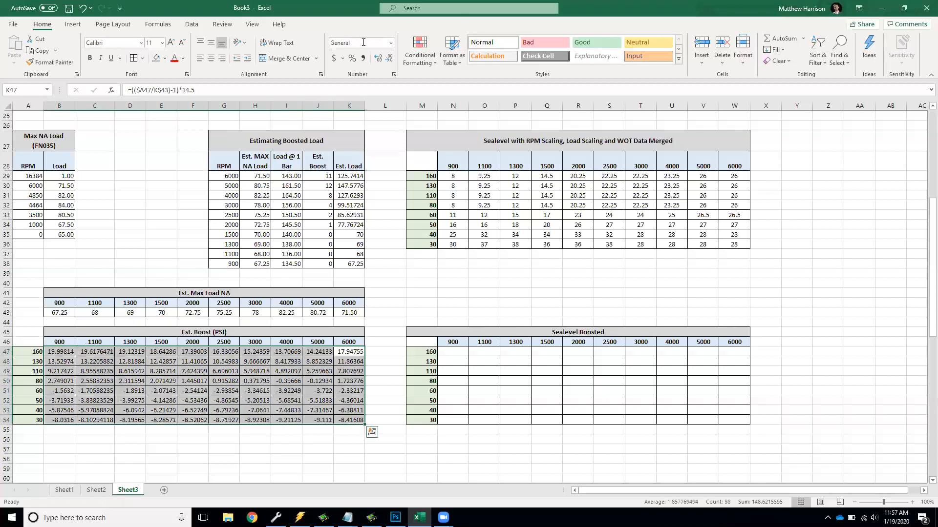
left_click(389, 59)
left_click(389, 59)
left_click(389, 59)
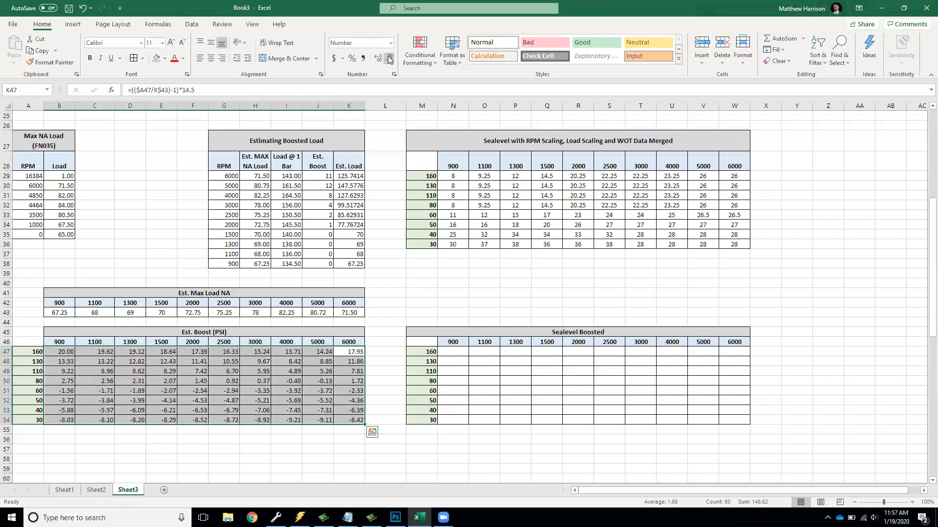
left_click(324, 412)
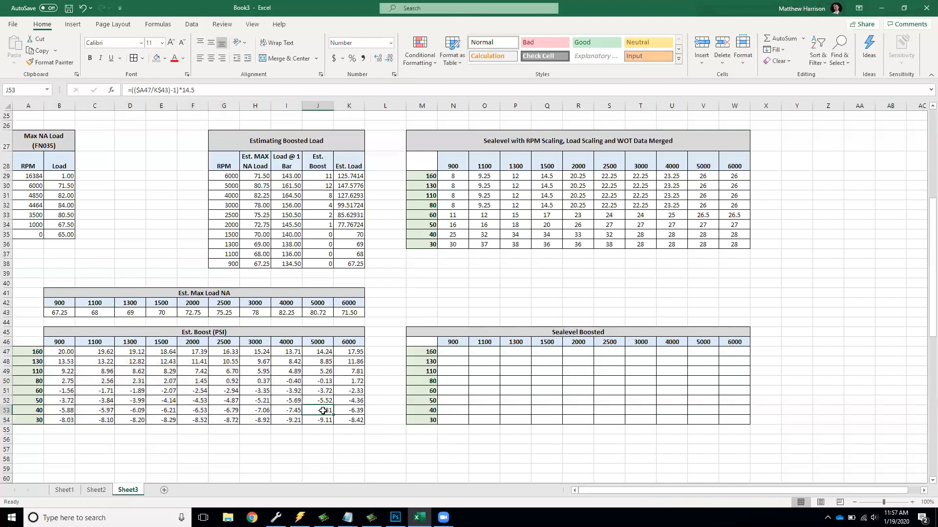
left_click(69, 392)
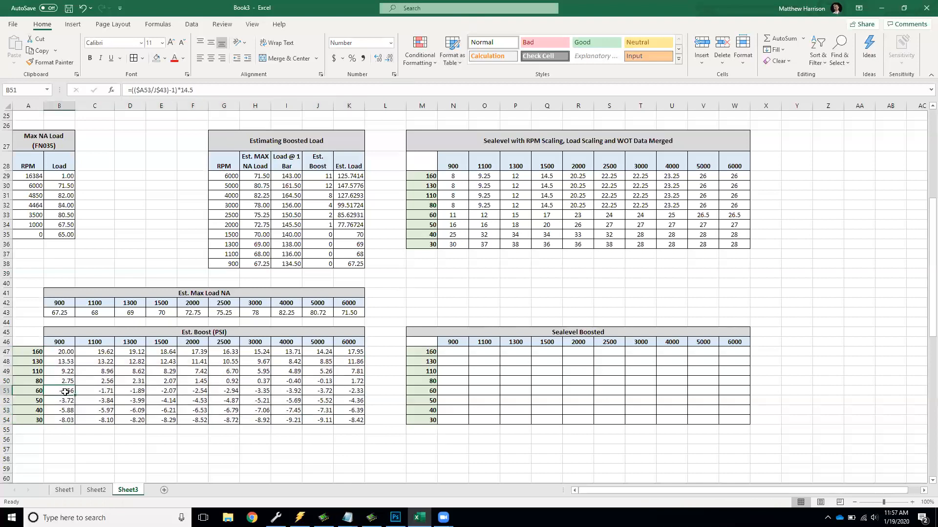
Step: Try to clear the estimated boost values for loads 60 through 30 across all RPM columns
left_click_drag(352, 419, 62, 391)
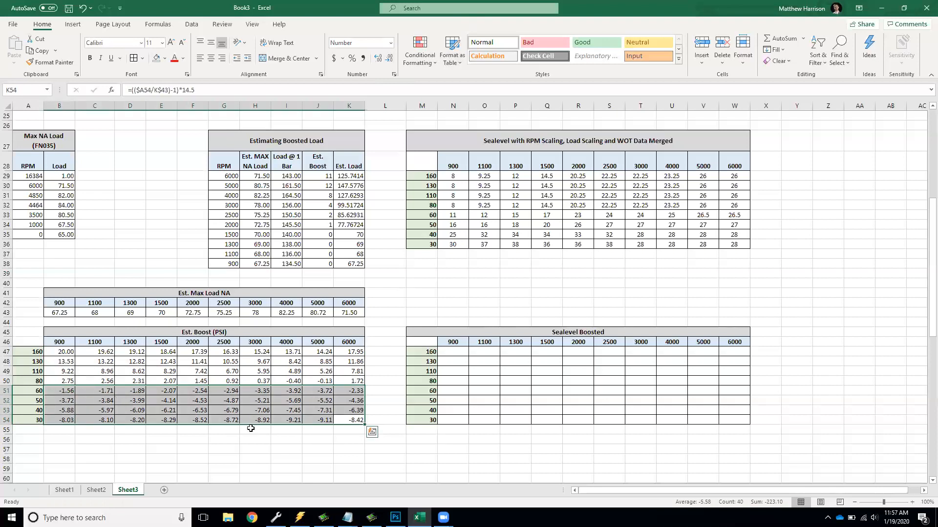
left_click(359, 392)
left_click_drag(360, 420, 72, 391)
key("Delete")
key("ctrl+z")
Step: Review the estimated boost values across the load 160 row from 900 to 6000 RPM
key("Down")
key("Up")
key("Up")
key("Up")
key("Up")
key("Up")
key("Left")
key("Up")
key("Up")
key("Left")
key("Left")
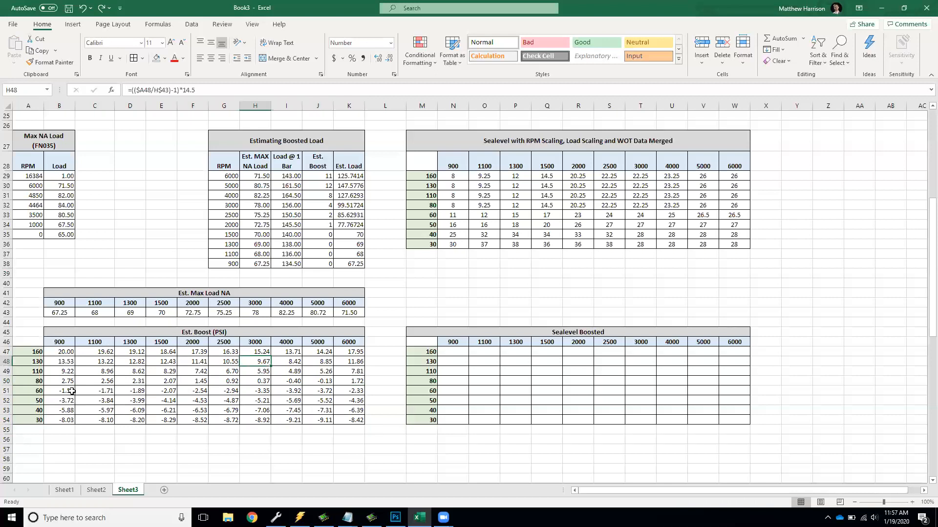
key("Up")
key("Left")
key("Left")
key("Left")
key("Left")
key("Left")
key("Left")
key("shift+Right")
key("shift+Right")
key("shift+Right")
key("shift+Right")
key("shift+Right")
key("shift+Right")
key("shift+Right")
key("shift+Right")
key("shift+Right")
key("ctrl+v")
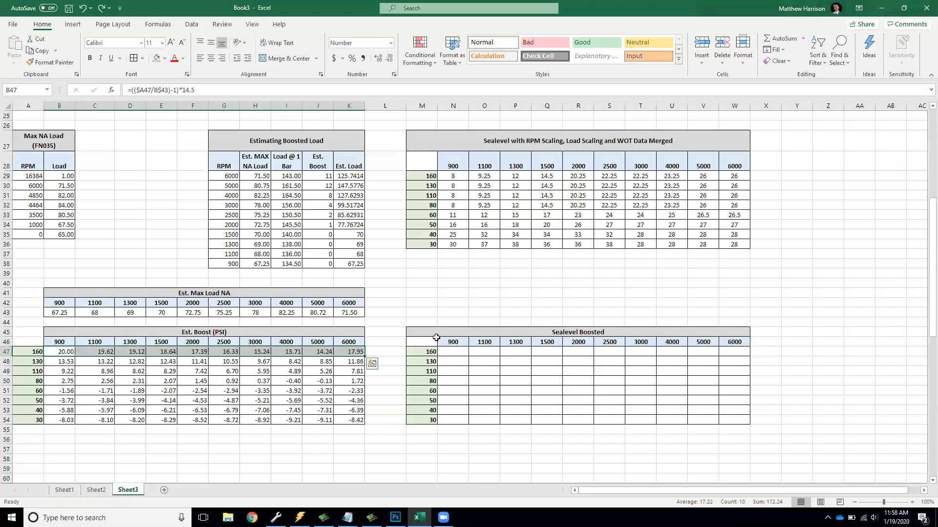
Step: Enter =W29-K47 in the Sealevel Boosted cell for load 160 at 6000 RPM, subtracting estimated boost from merged spark
left_click(730, 351)
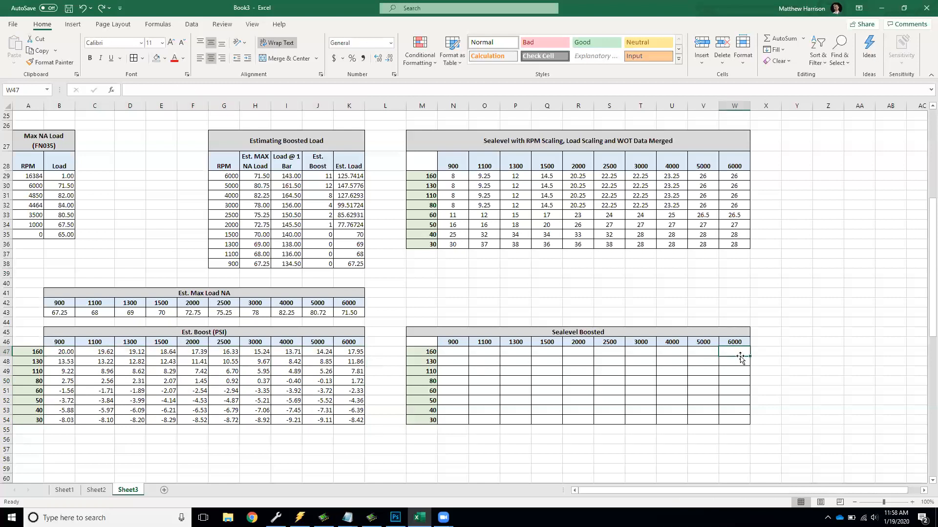
type("=")
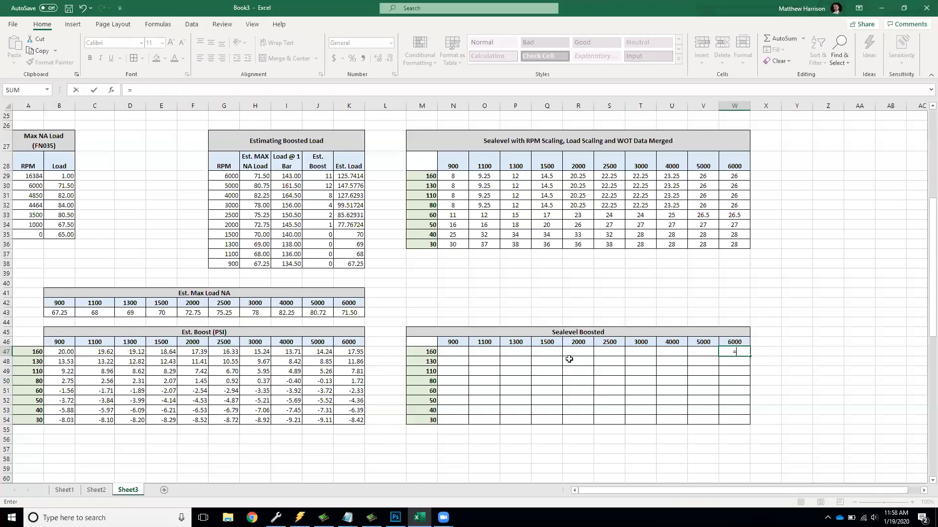
left_click(739, 176)
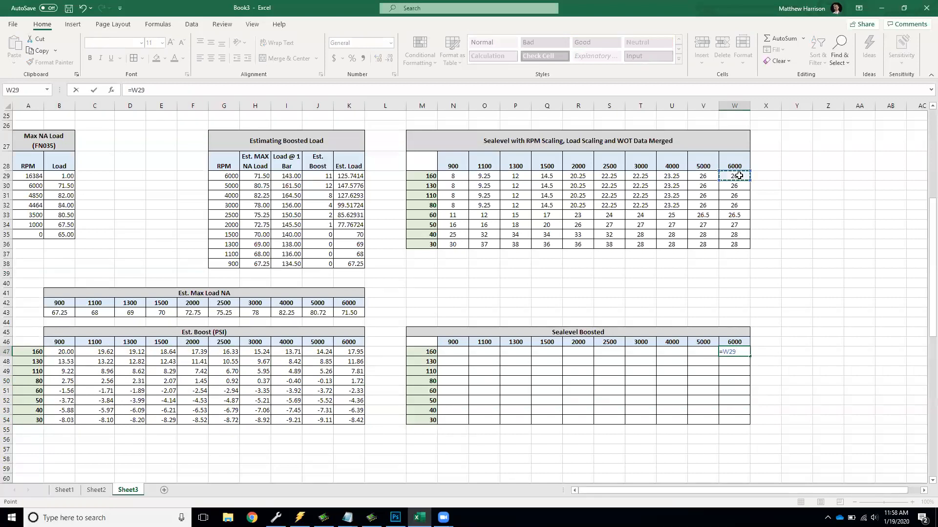
type("-")
left_click(355, 352)
key("Return")
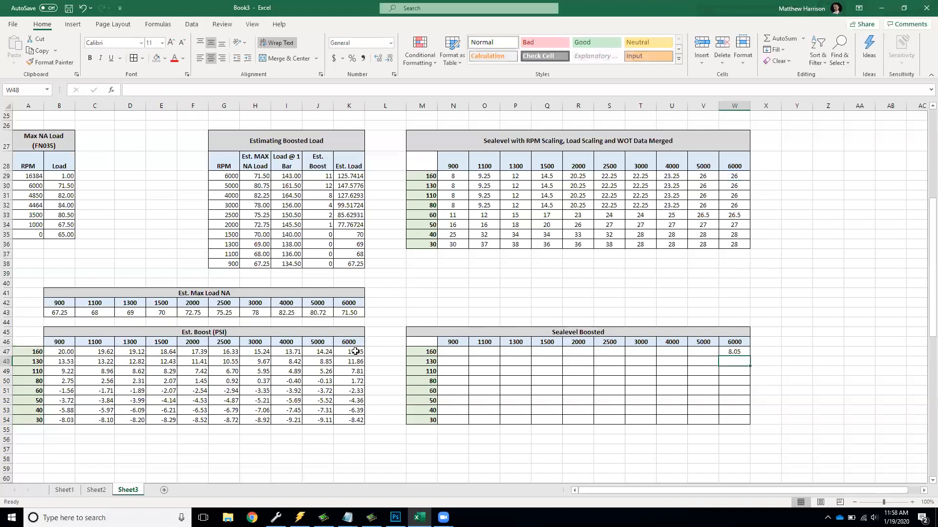
Step: Copy the load 160 boosted spark formula at 6000 RPM into the load 130, 110 and 80 cells
key("shift+Up")
key("ctrl+c")
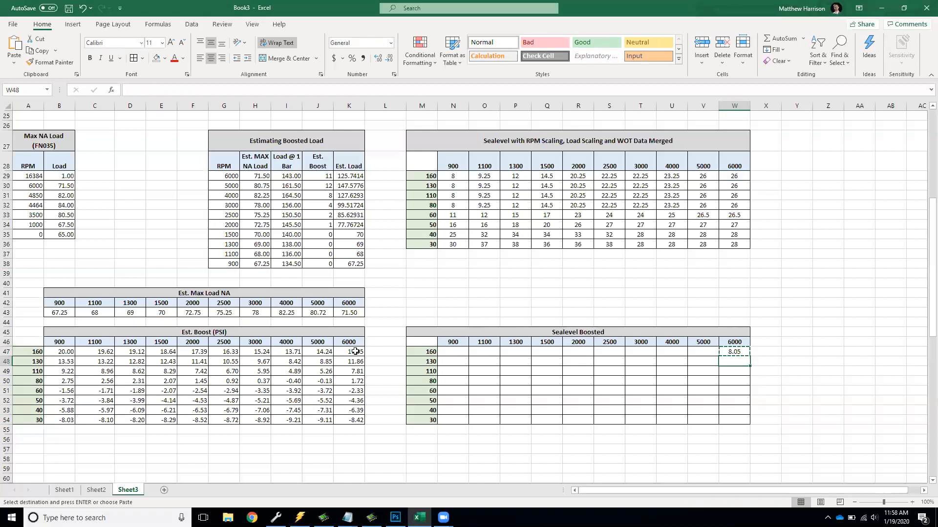
key("ctrl+v")
key("Down")
key("ctrl+v")
key("Down")
key("ctrl+v")
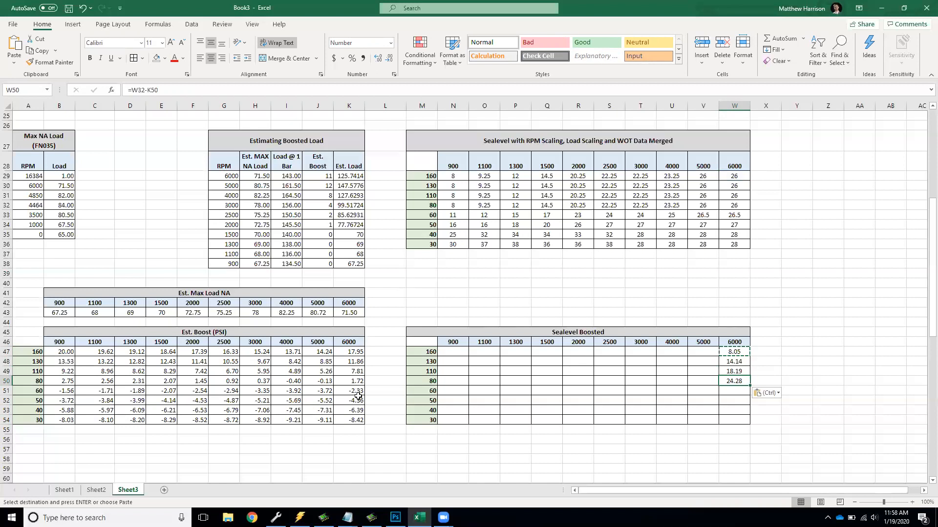
Step: Clear the negative estimated boost cells: loads 60–30 at 6000 RPM and loads 80–30 at 5000 and 4000 RPM
left_click_drag(359, 391, 359, 421)
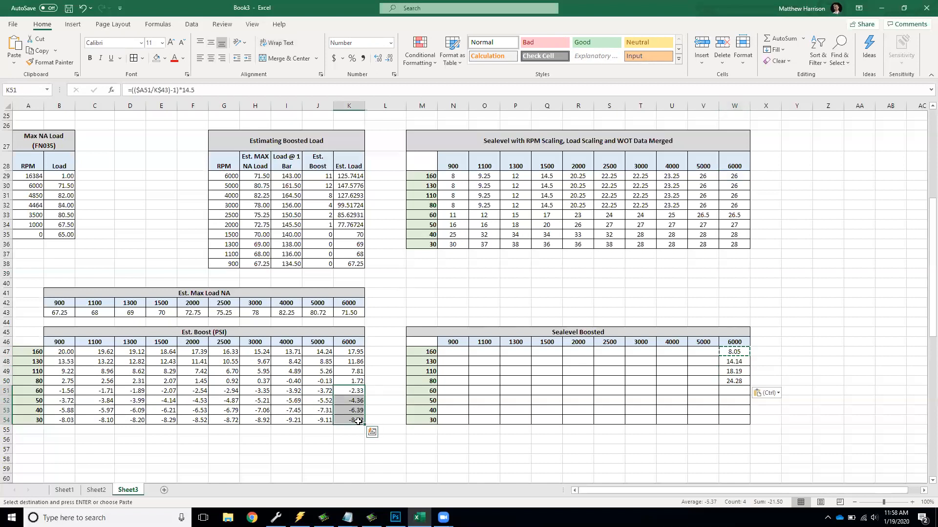
key("Delete")
key("Left")
key("Up")
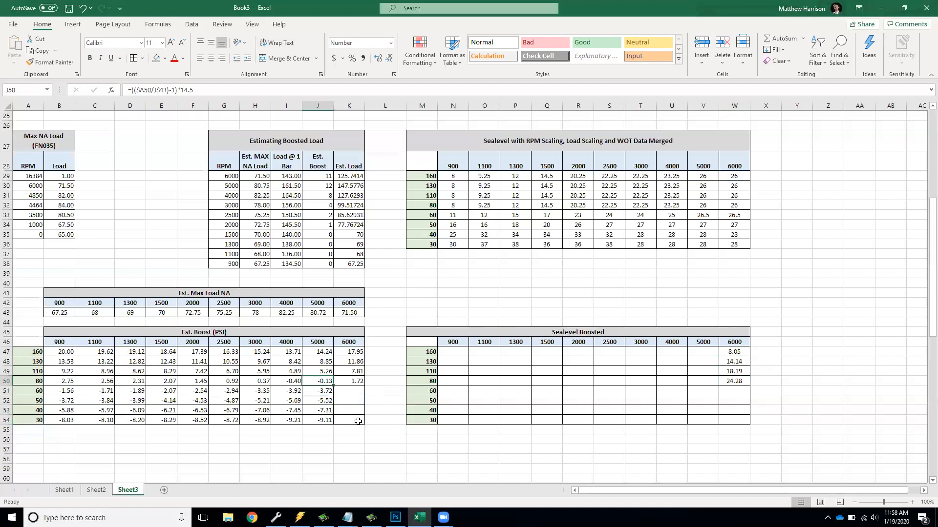
key("shift+Down")
key("shift+Down")
key("shift+Down")
key("shift+Down")
key("Delete")
key("Left")
key("shift+Down")
key("shift+Down")
key("shift+Down")
key("shift+Down")
key("Delete")
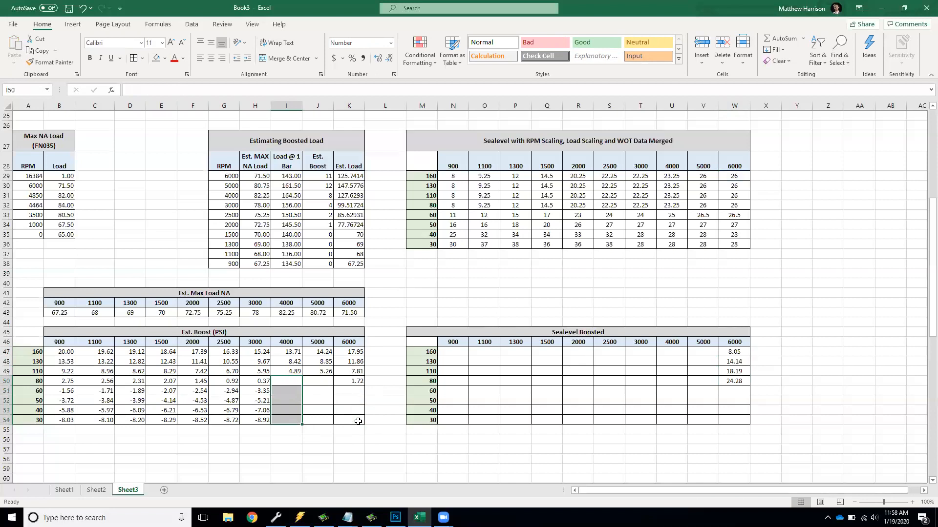
Step: Clear the estimated boost cells for loads 60 through 30 in the 3000 through 900 RPM columns
key("Left")
key("Down")
key("shift+Down")
key("shift+Down")
key("shift+Down")
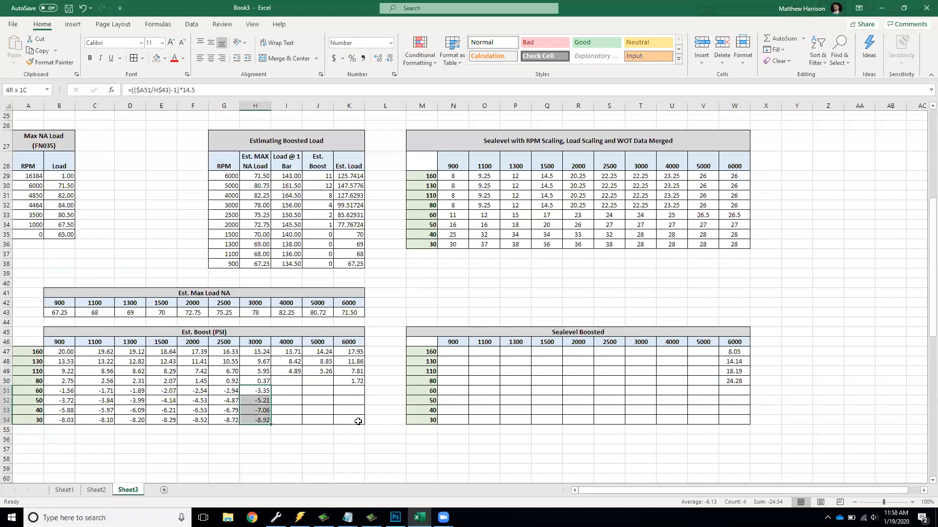
key("shift+Left")
key("shift+Left")
key("shift+Left")
key("shift+Left")
key("shift+Left")
key("shift+Left")
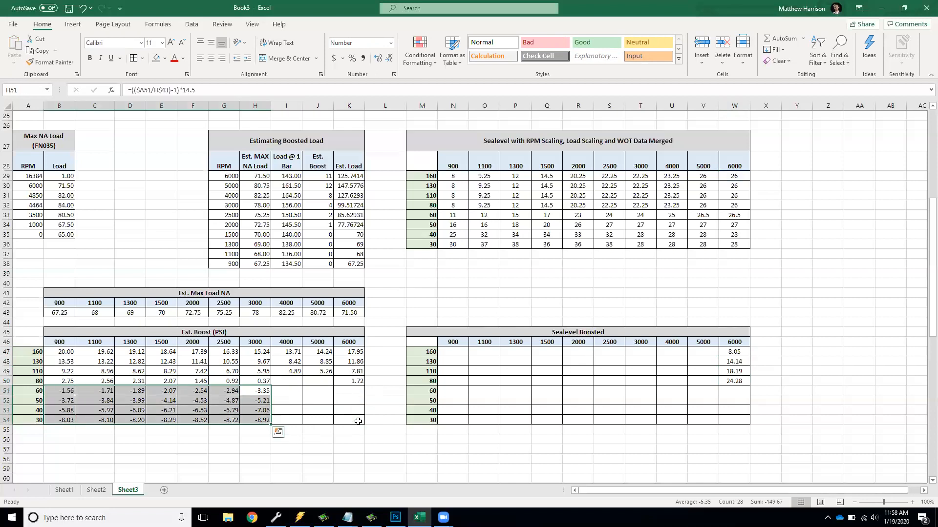
key("Delete")
key("Up")
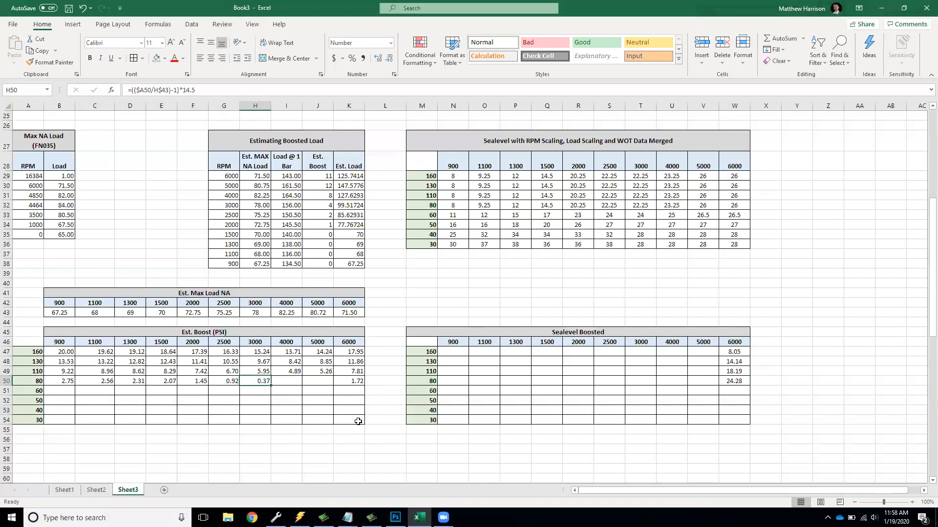
Step: Copy the load 160, 6000 RPM boosted spark formula into all loads of the 5000 through 900 RPM columns
left_click(740, 352)
key("ctrl+c")
left_click_drag(703, 353, 463, 420)
key("ctrl+v")
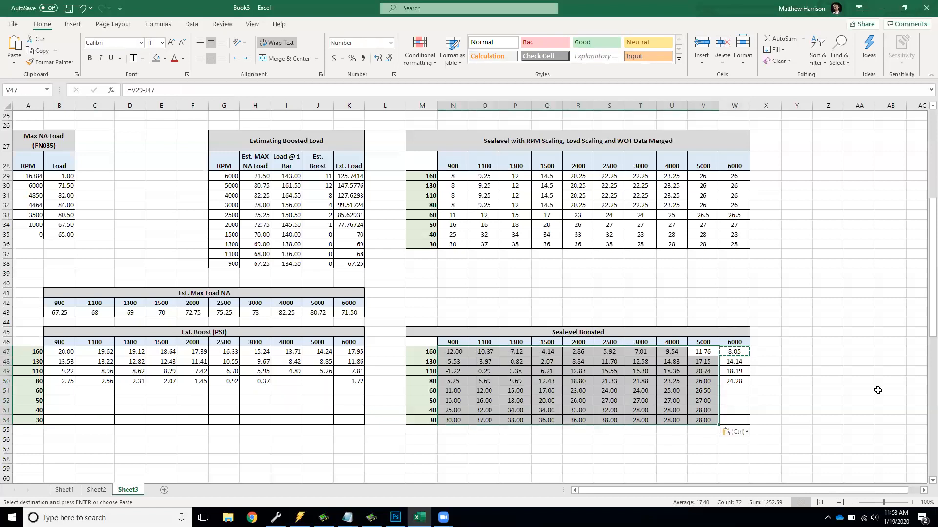
Step: Fill the 6000 RPM Sealevel Boosted cells for loads 60 through 30 with the load 80 formula
left_click(735, 381)
key("ctrl+c")
key("shift+Down")
key("shift+Down")
key("shift+Down")
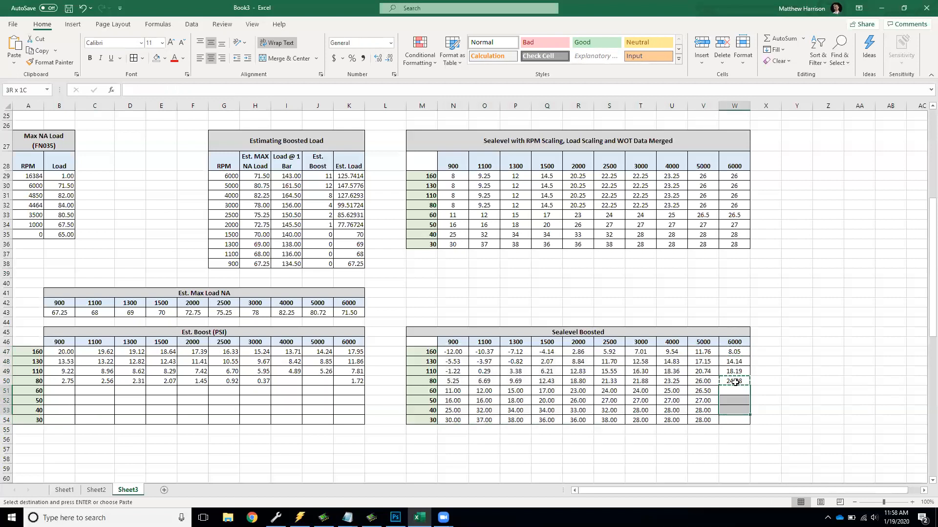
key("shift+Down")
key("ctrl+v")
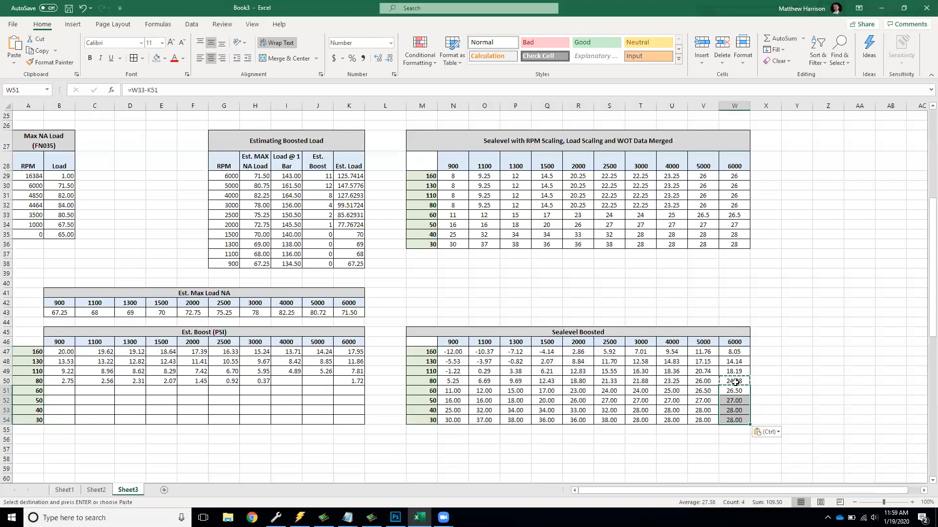
key("Escape")
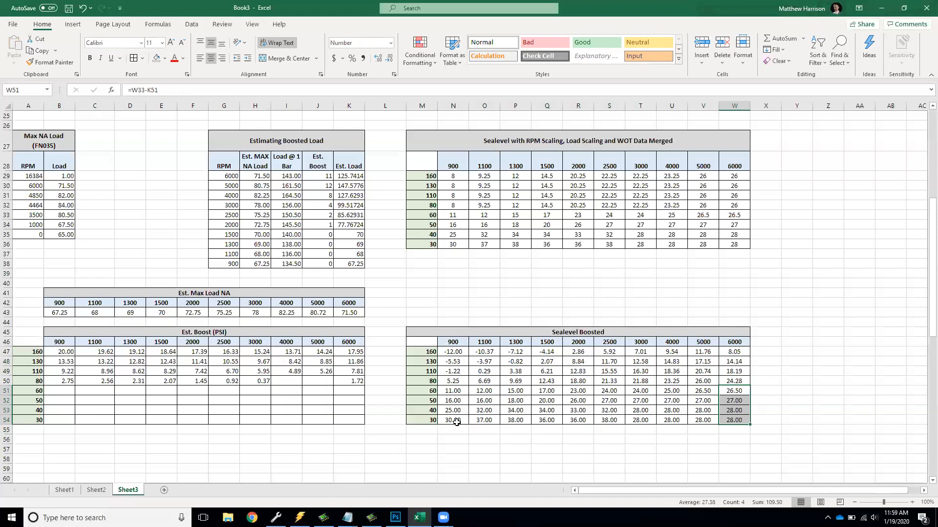
Step: Compare the load 30 values of the boosted and merged sealevel tables, and check the high-load boosted spark at 6000 RPM
left_click_drag(457, 421, 508, 420)
key("ctrl+v")
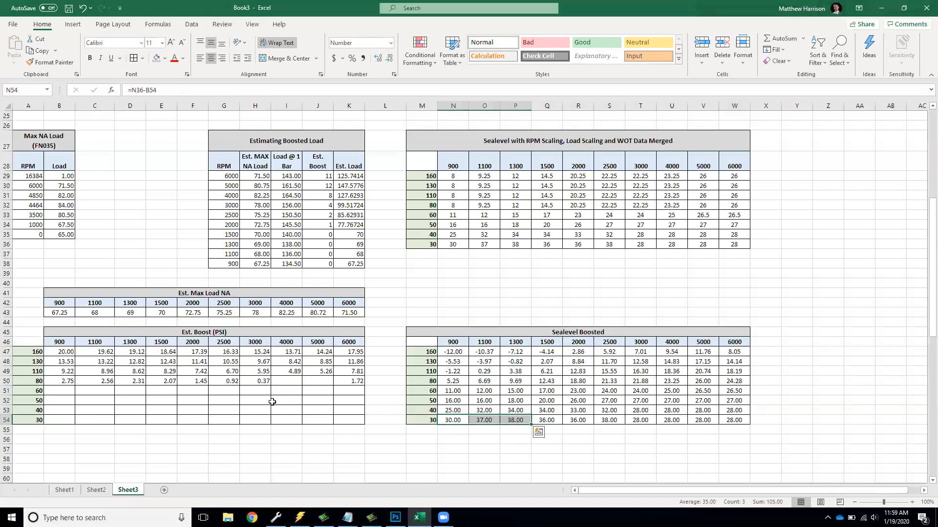
left_click(457, 244)
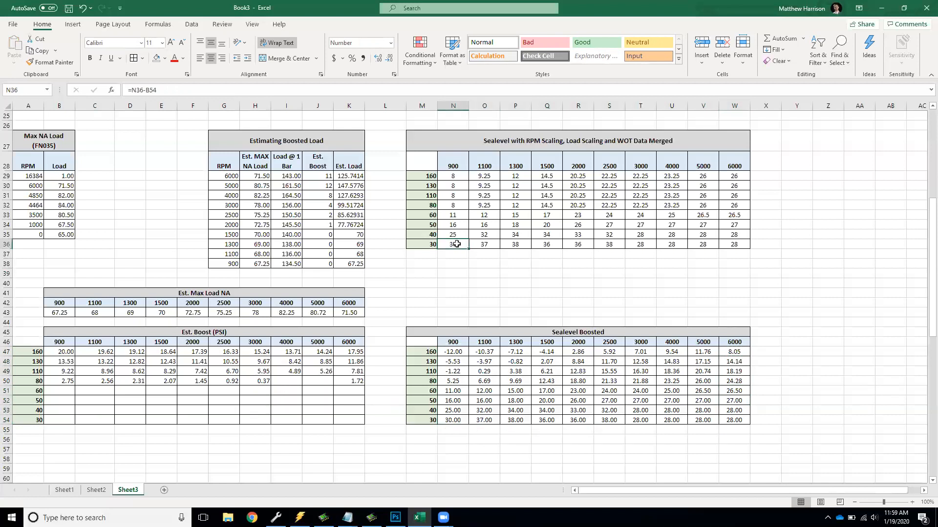
left_click(490, 245)
left_click(528, 244)
left_click(547, 244)
left_click(576, 245)
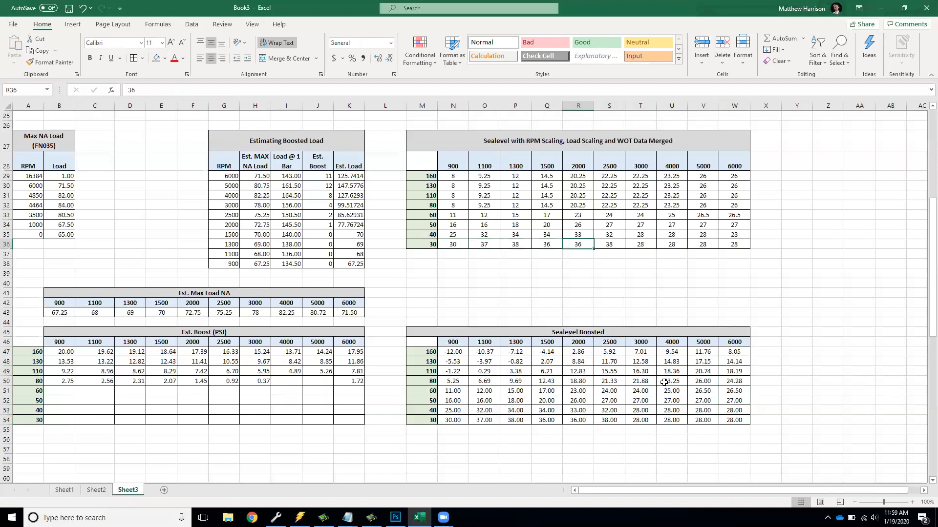
left_click(737, 370)
left_click(737, 362)
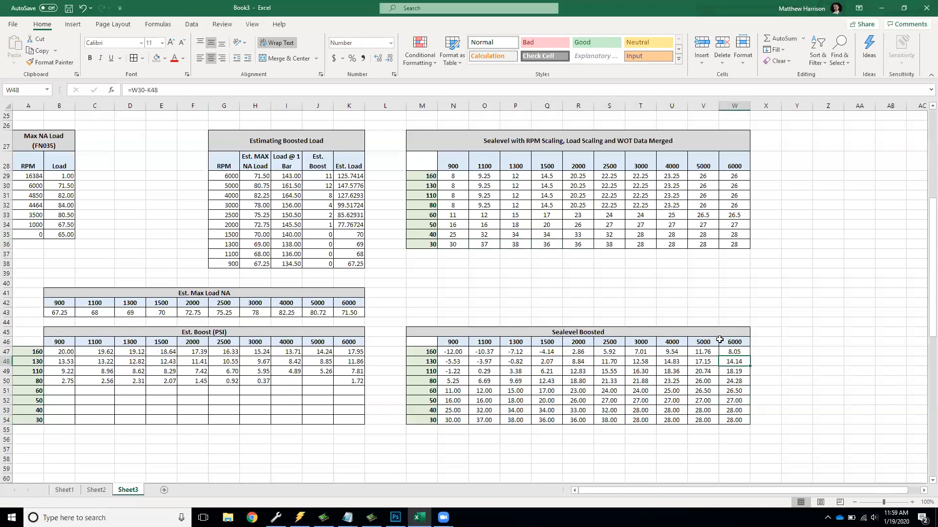
Step: Wrap the load 160, 6000 RPM boosted spark formula in MROUND with a 0.25 multiple
double_click(742, 352)
key("Escape")
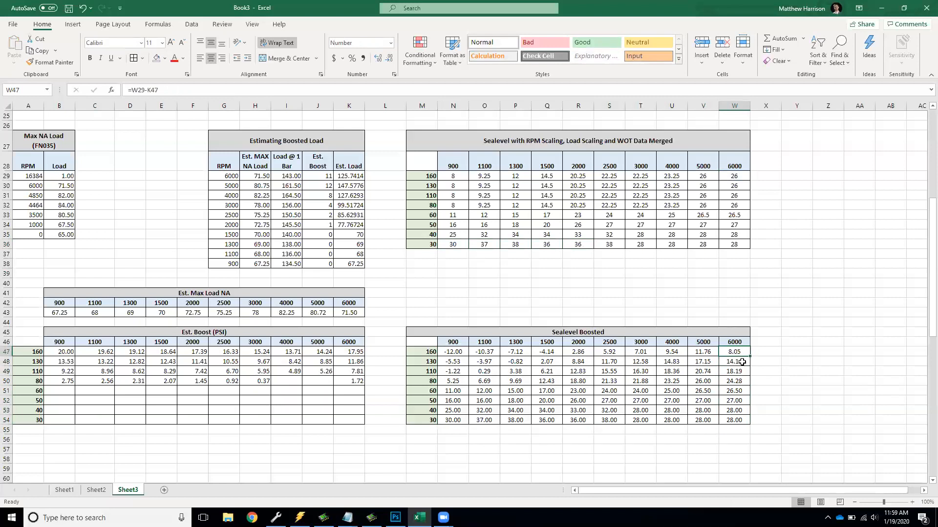
double_click(722, 352)
type("MROUND")
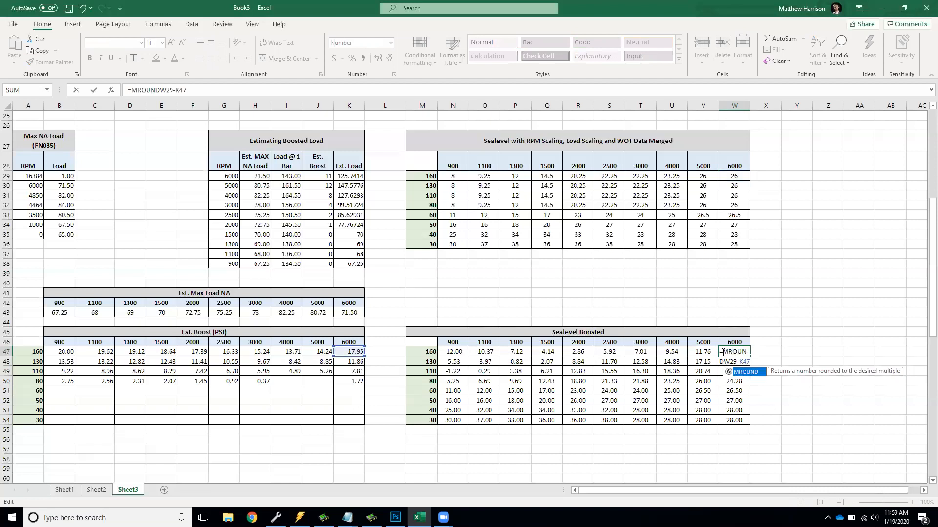
type("(,.25)")
key("Return")
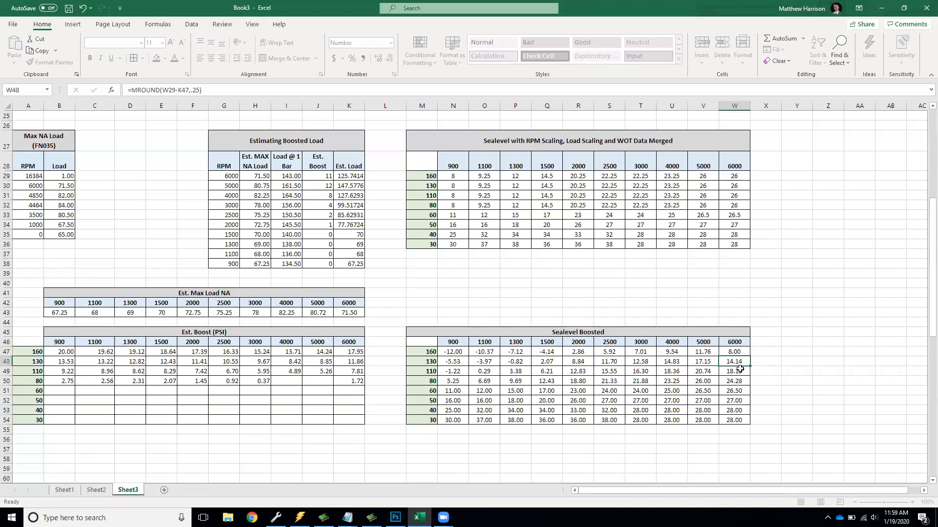
key("Up")
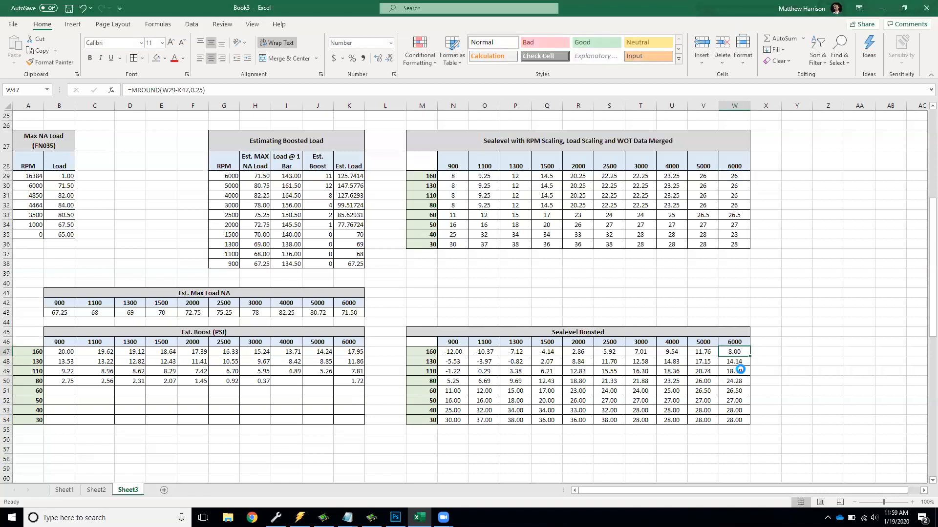
Step: Copy the MROUND formula from load 160 at 6000 RPM across the entire Sealevel Boosted table
key("ctrl+c")
key("shift+Left")
key("shift+Left")
key("shift+Left")
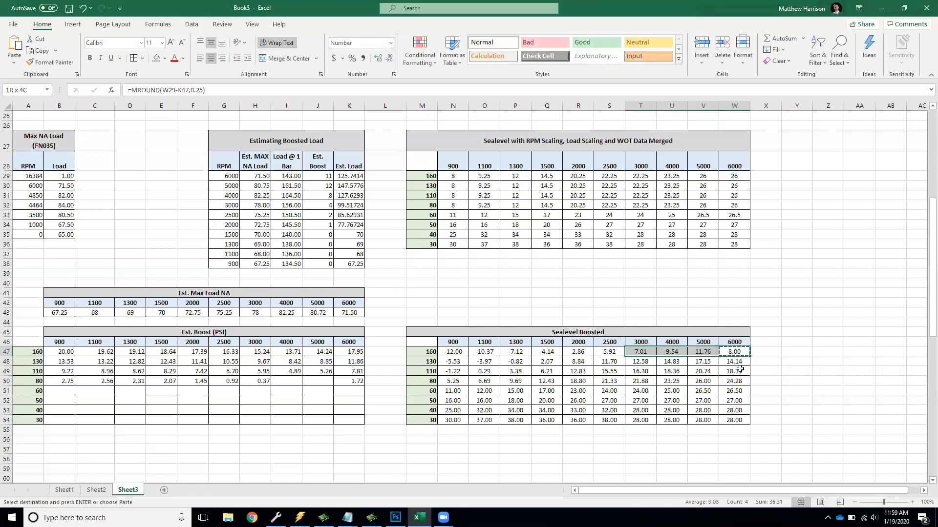
key("shift+Left")
key("shift+Left")
key("shift+Left")
key("shift+Left")
key("shift+Left")
key("shift+Left")
key("shift+Down")
key("shift+Down")
key("shift+Down")
key("shift+Down")
key("shift+Down")
key("shift+Down")
key("shift+Down")
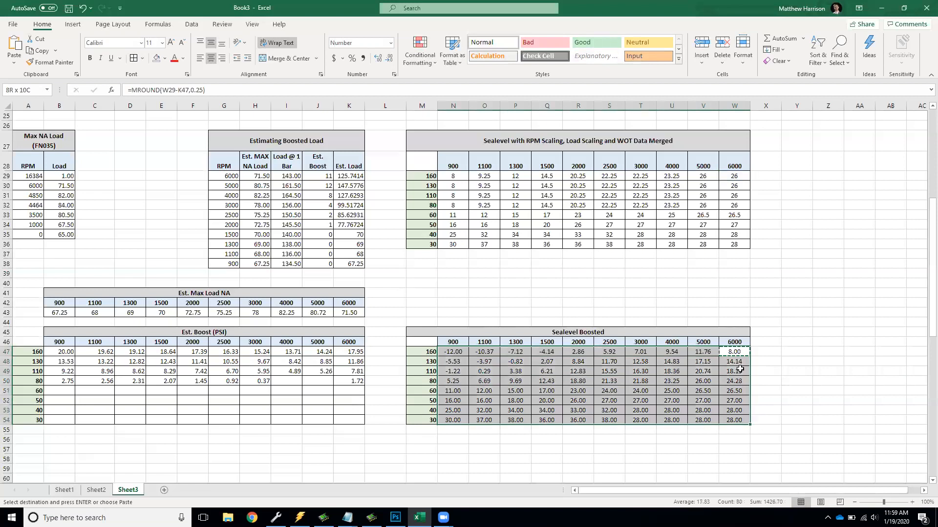
key("Return")
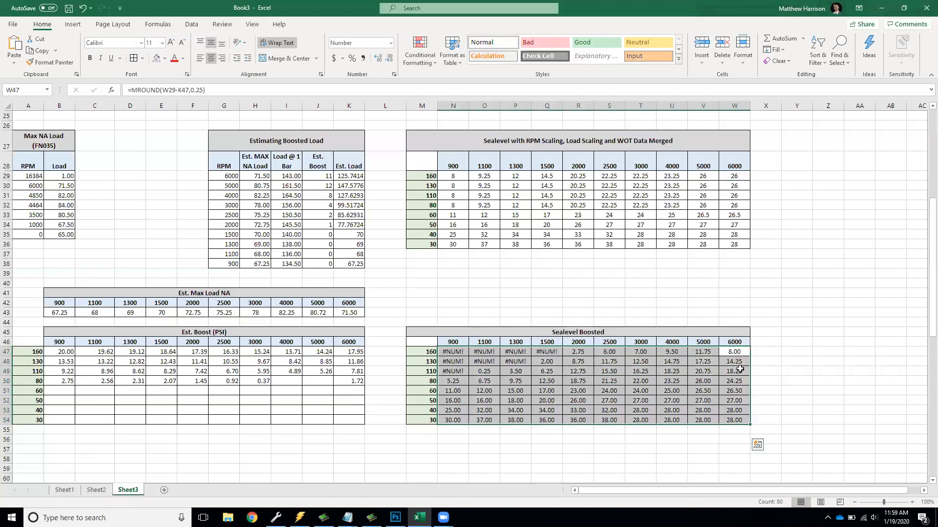
Step: Inspect the load 160 formulas in the Sealevel Boosted low-RPM columns and the merged sealevel spark value at 900 RPM
key("Left")
key("Left")
key("Left")
key("Left")
key("Left")
key("Left")
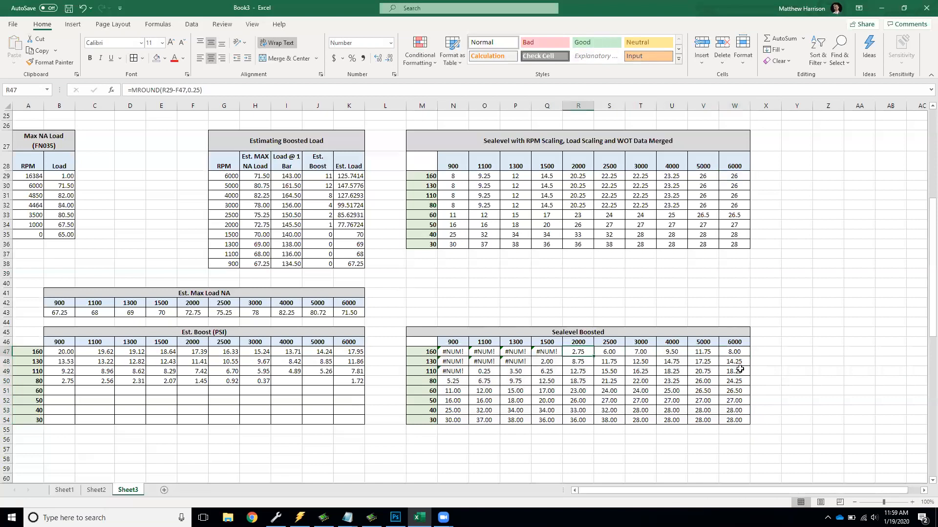
key("Left")
key("Left")
key("Left")
key("Right")
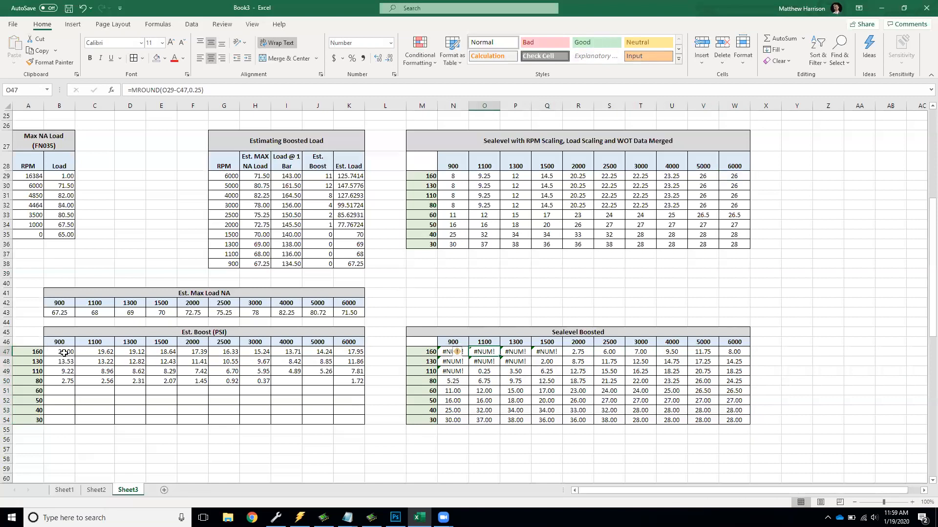
left_click(456, 175)
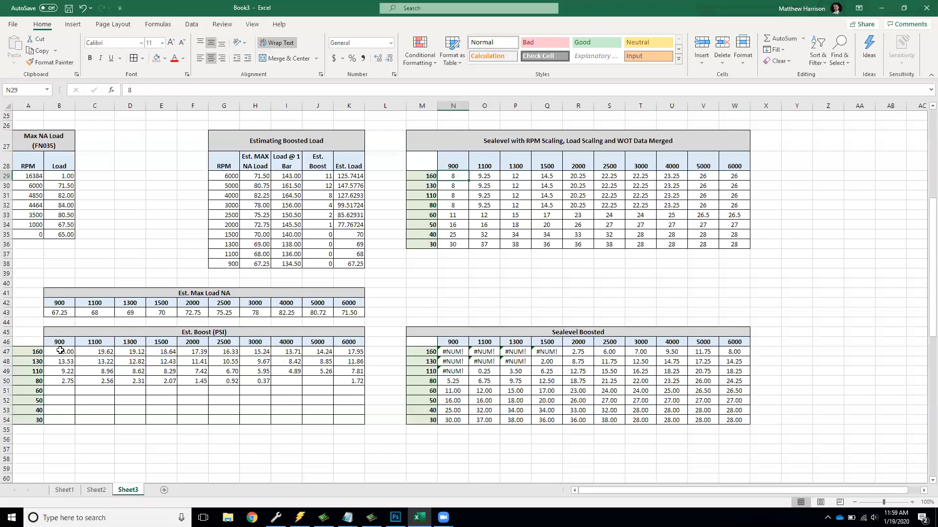
Step: Replace the Sealevel Boosted #NUM! cells with 0 at 900 RPM (loads 160, 130, 110) and 1100 RPM (loads 160, 130)
left_click(453, 351)
key("Return")
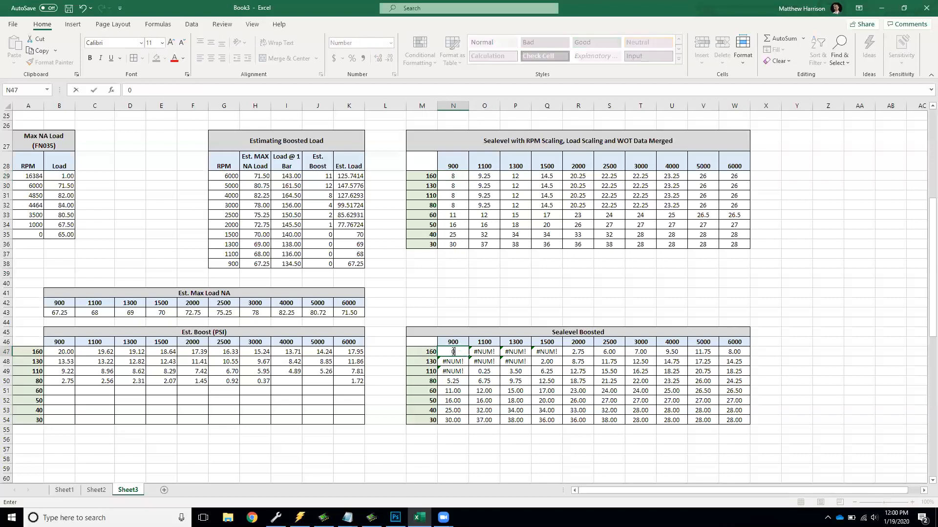
type("0")
key("Down")
type("0")
key("Right")
key("Up")
type("0")
key("Up")
type("0")
key("Right")
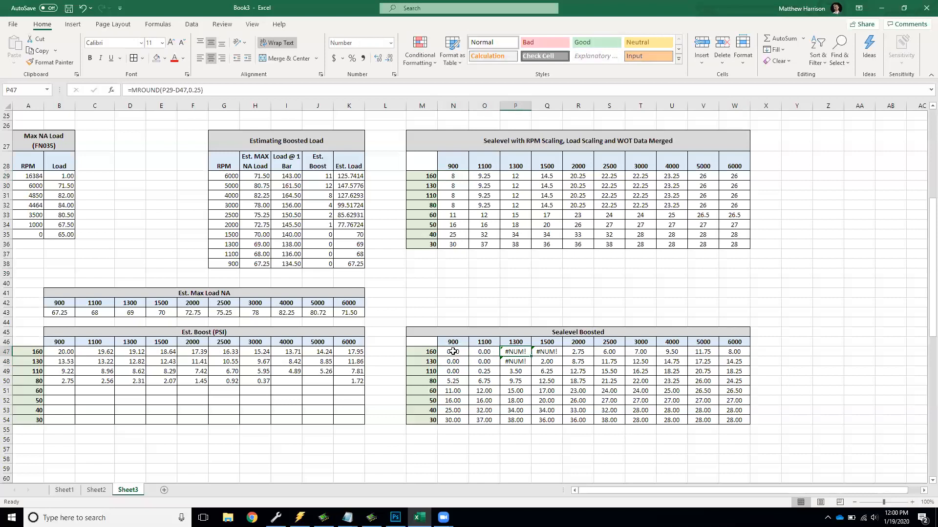
Step: Replace the Sealevel Boosted #NUM! cells with 0 at 1300 RPM (loads 160, 130) and 1500 RPM (load 160)
type("0")
key("Down")
type("0")
key("Right")
key("Up")
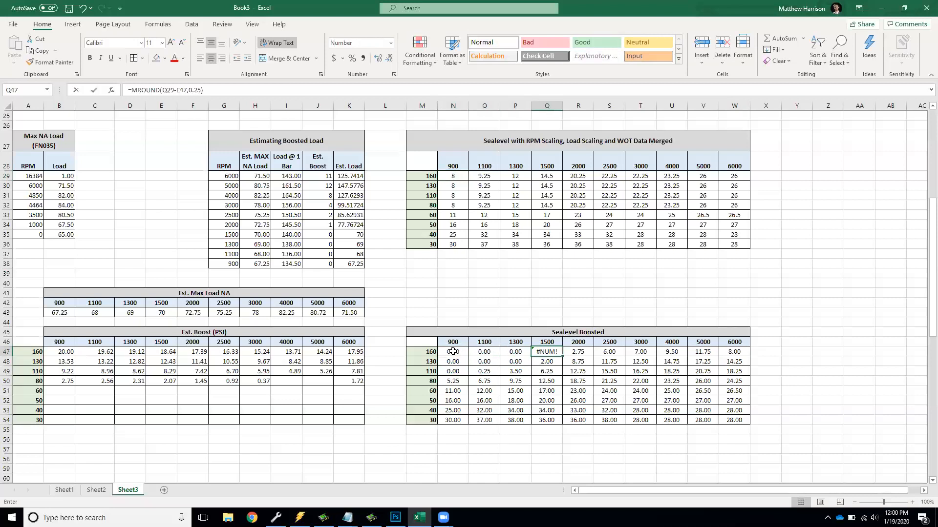
type("0")
left_click(453, 352)
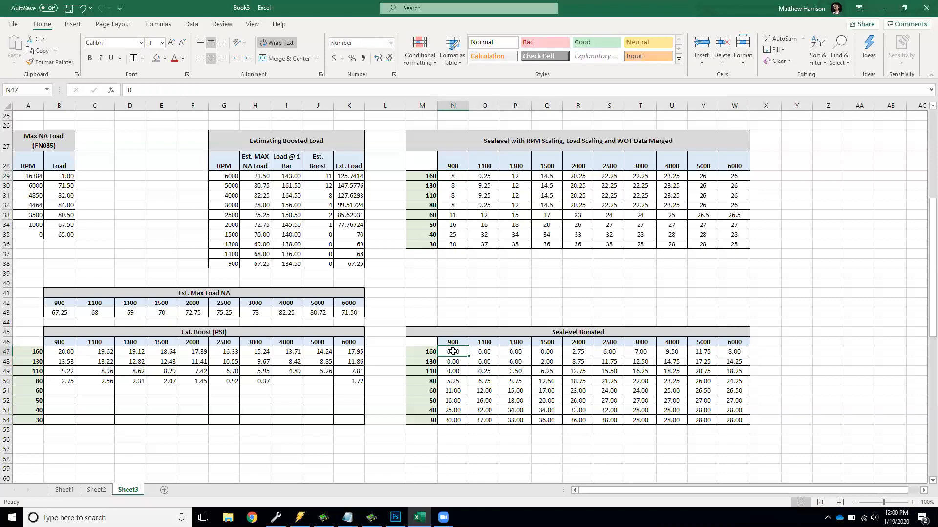
Step: Compare the Sealevel Boosted values at loads 160 to 80 across the RPM columns with the merged sealevel table
left_click_drag(453, 370, 548, 369)
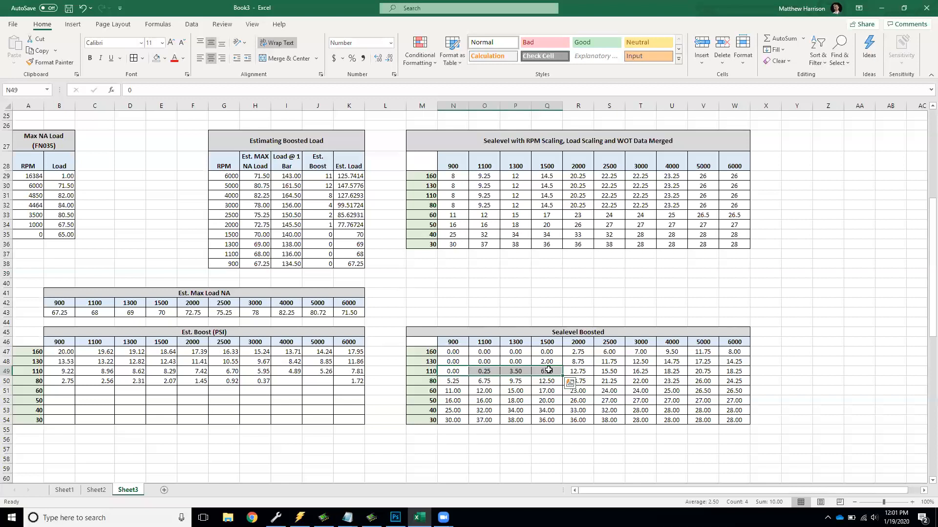
left_click_drag(737, 175, 547, 226)
left_click_drag(486, 227, 457, 244)
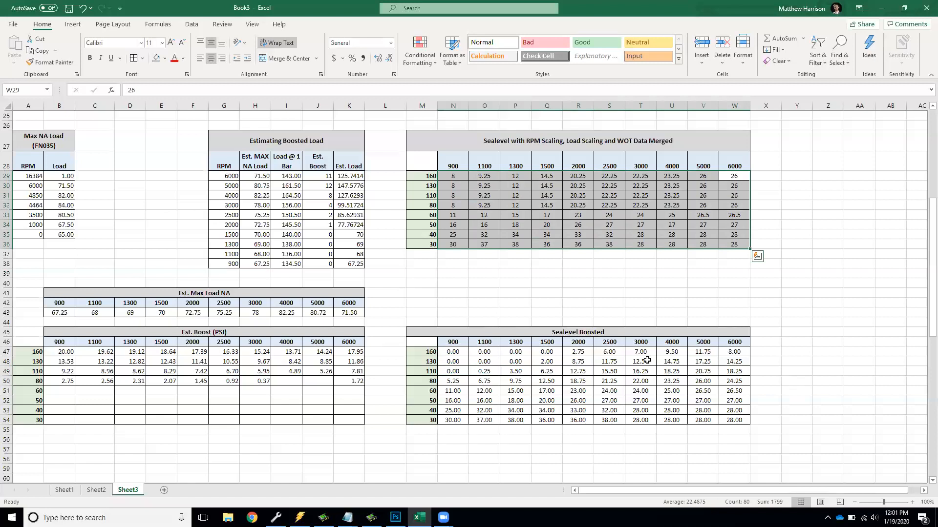
left_click_drag(639, 351, 734, 372)
left_click_drag(611, 351, 741, 378)
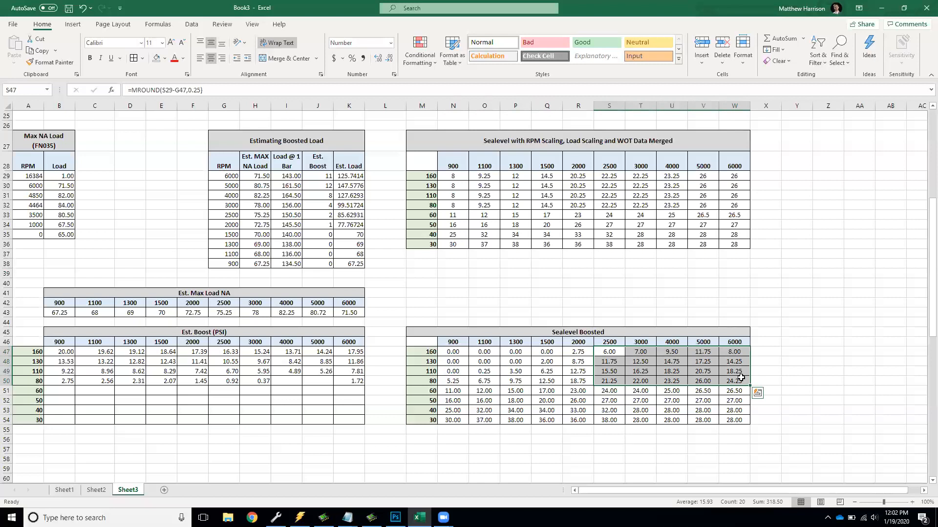
left_click(740, 380)
key("Left")
key("Left")
key("Left")
key("Left")
key("Right")
key("Right")
key("Right")
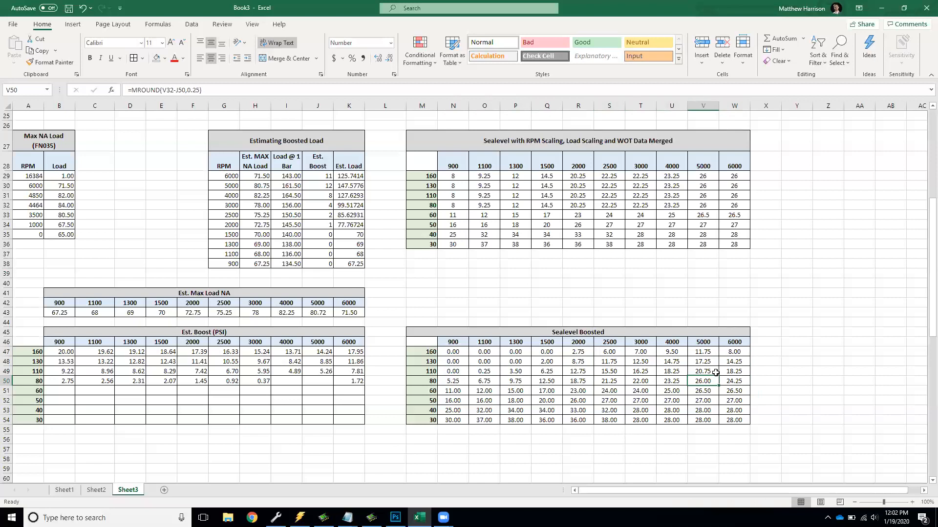
left_click_drag(471, 351, 628, 350)
left_click(689, 364)
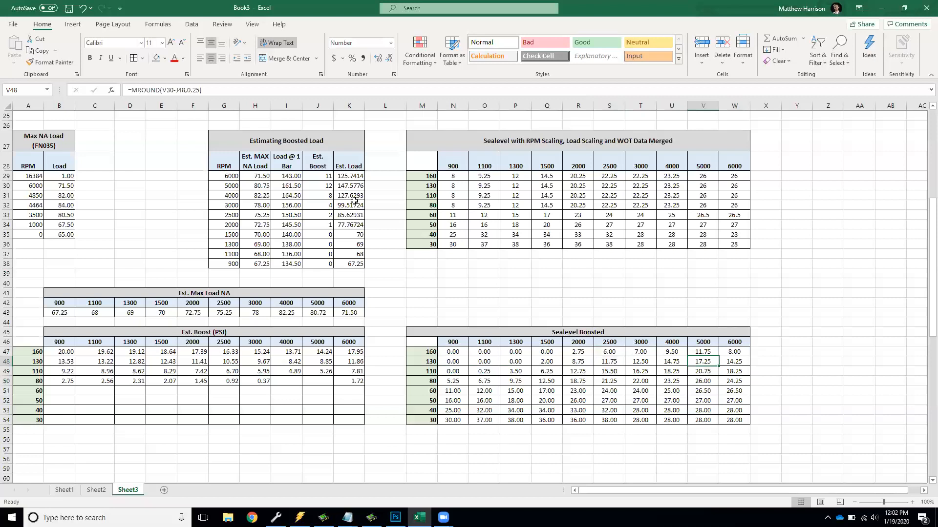
Step: Examine the estimated load and boost columns against the 4000 to 6000 RPM cells in the Sealevel Boosted table
left_click_drag(353, 176, 355, 264)
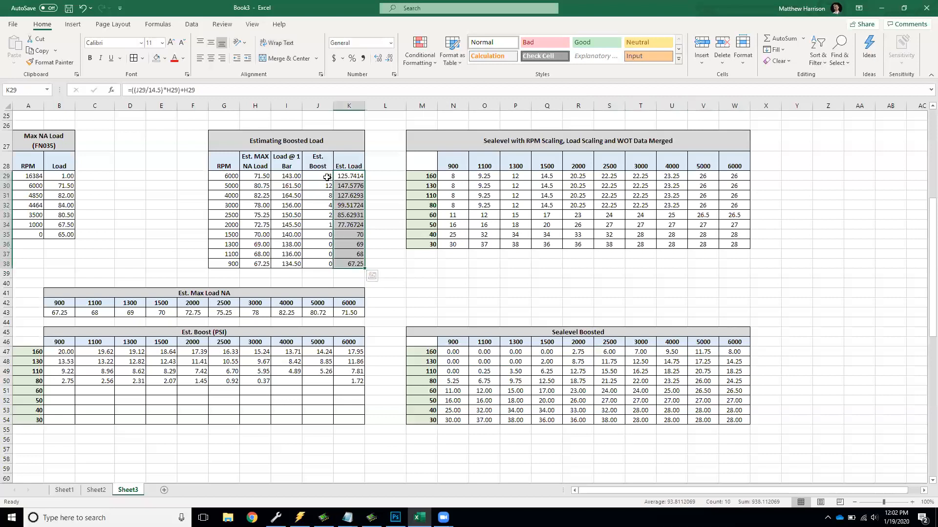
left_click_drag(322, 176, 325, 234)
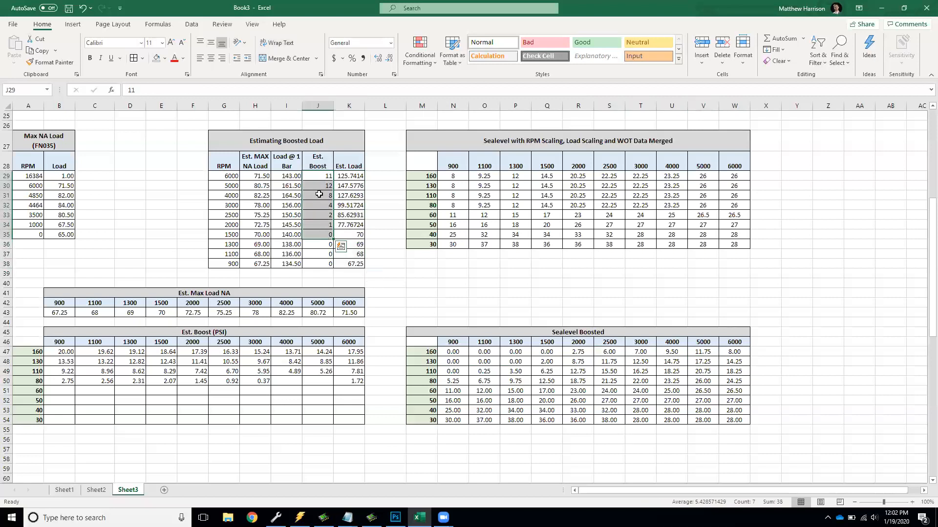
left_click(678, 381)
left_click(739, 381)
left_click(736, 361)
left_click(734, 371)
left_click(704, 373)
key("Right")
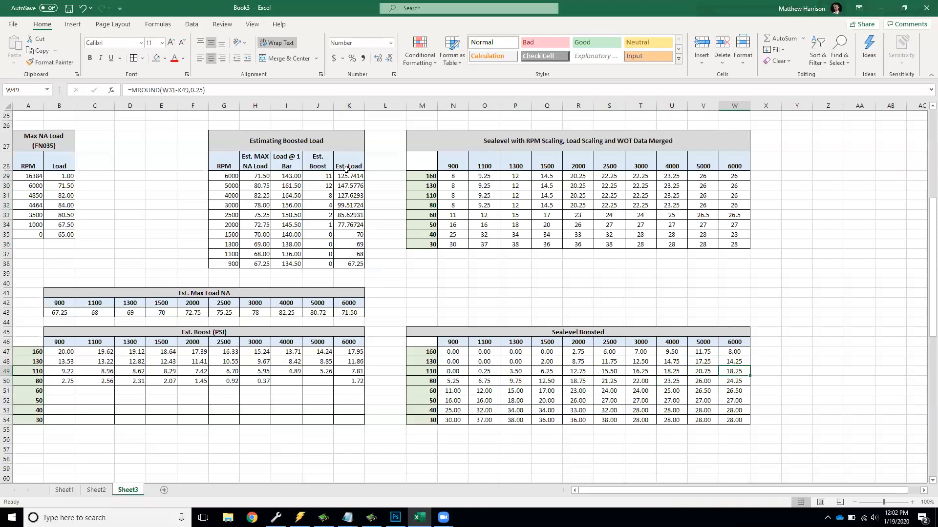
Step: Fill the Sealevel Boosted cells light green at 6000 RPM (loads 130, 110) and 5000 RPM (loads 160, 130)
key("Up")
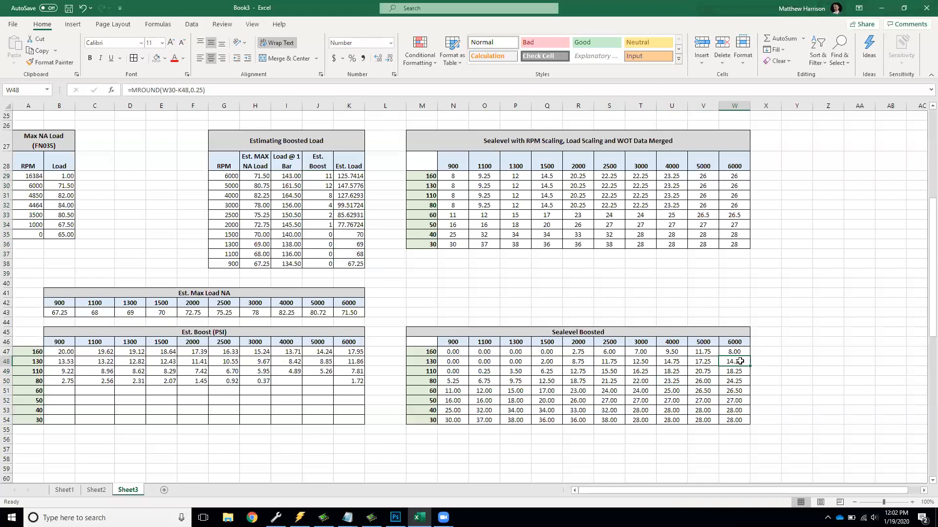
left_click_drag(739, 372, 735, 362)
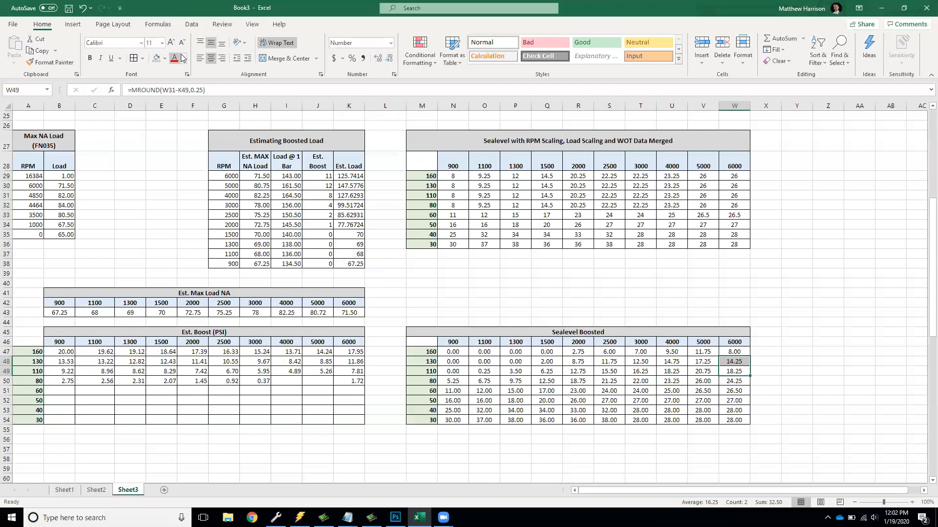
left_click(164, 58)
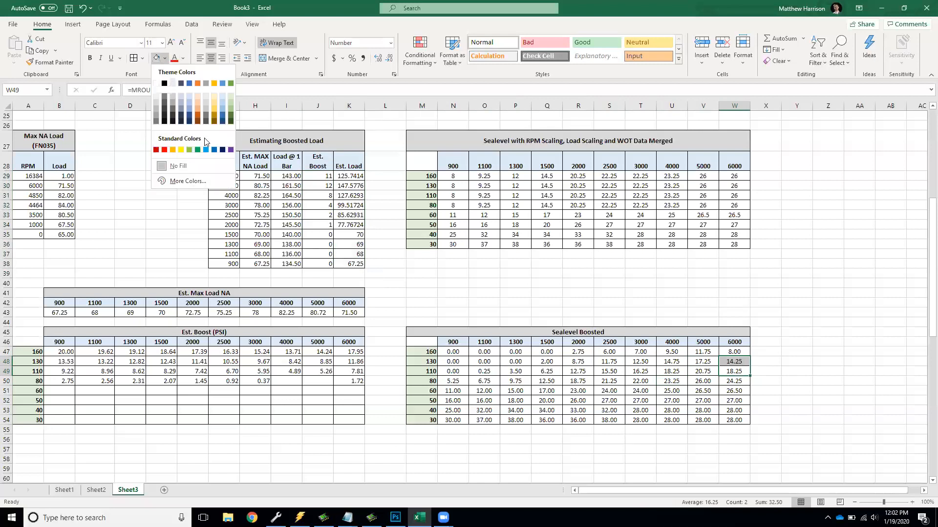
left_click(189, 150)
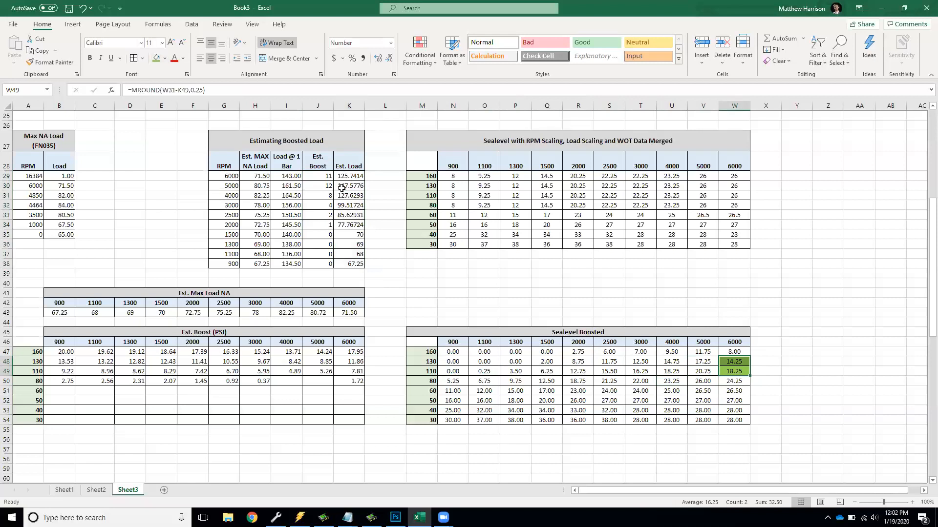
left_click_drag(707, 362, 706, 352)
left_click(157, 58)
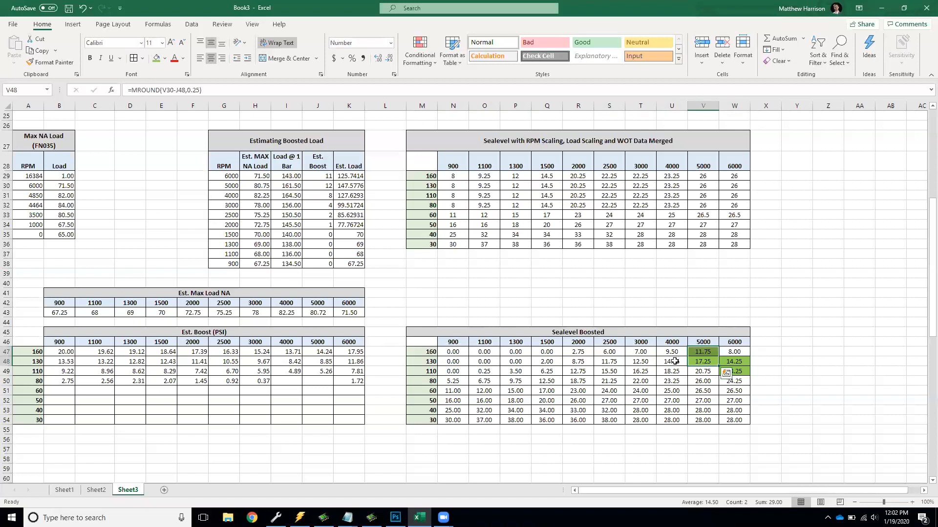
Step: Fill the Sealevel Boosted cells light green at 4000 RPM (load 130), 3000 RPM (loads 110, 80) and 2500 RPM (load 80)
left_click(675, 361)
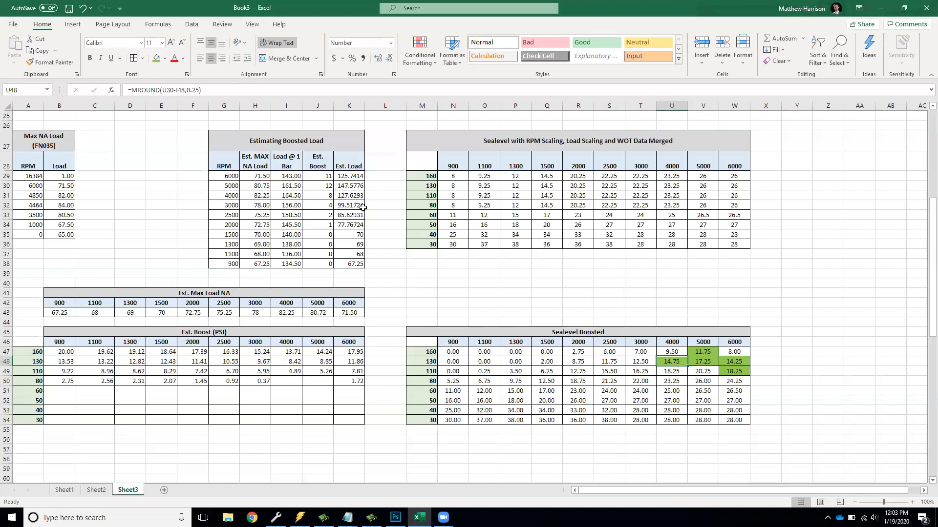
left_click_drag(648, 374, 644, 383)
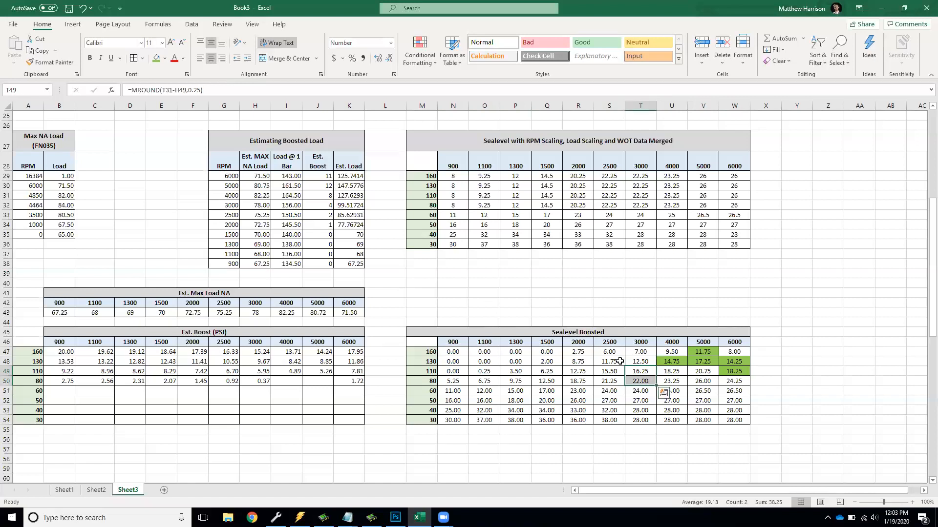
left_click(156, 58)
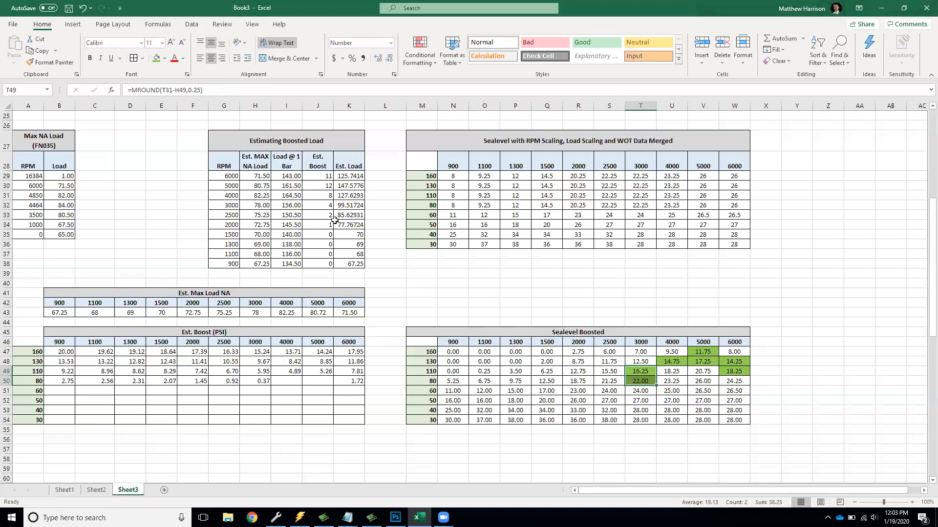
left_click(615, 382)
left_click(157, 59)
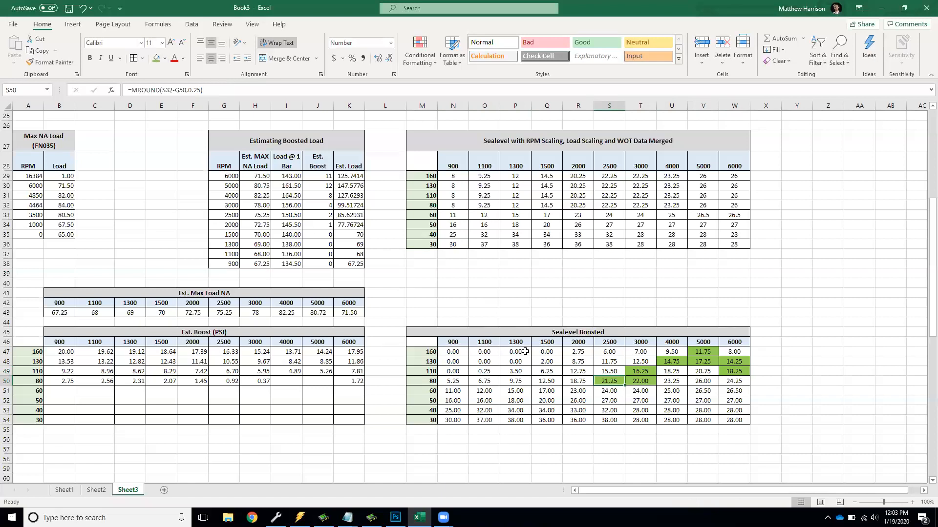
Step: Fill the Sealevel Boosted cells light green at 2000 RPM (load 80) and 900 to 1500 RPM (loads 80, 60)
left_click(582, 382)
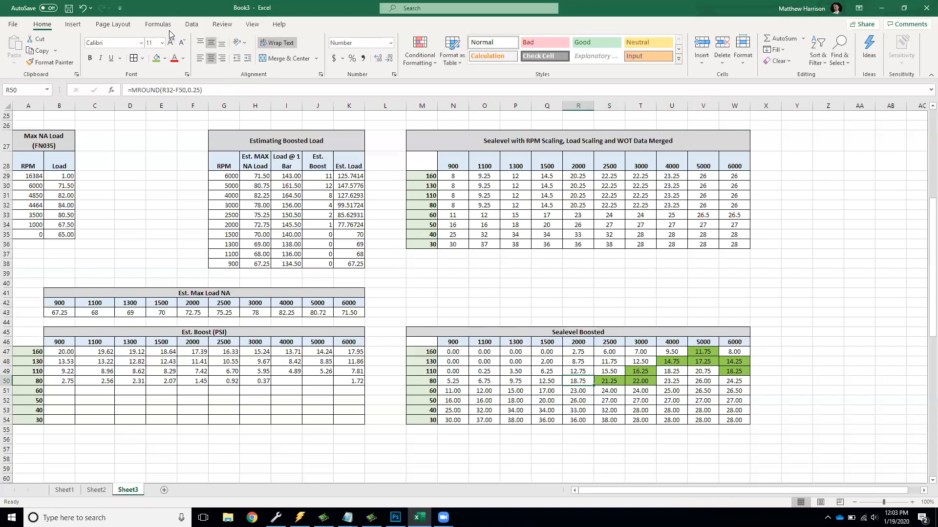
left_click(156, 57)
left_click_drag(553, 383, 447, 389)
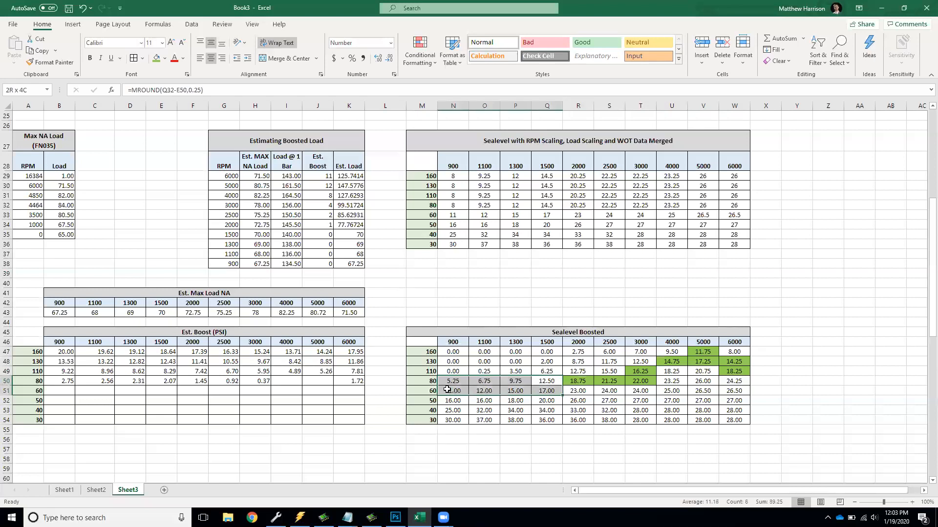
left_click(157, 61)
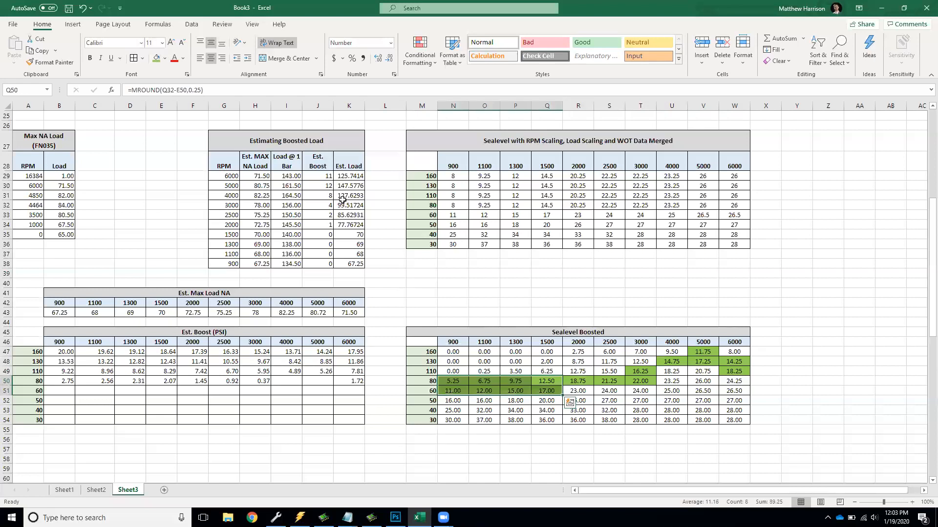
Step: Review the 2500 and 3000 RPM cells around the green Sealevel Boosted path against the estimated boost by RPM
left_click(619, 375)
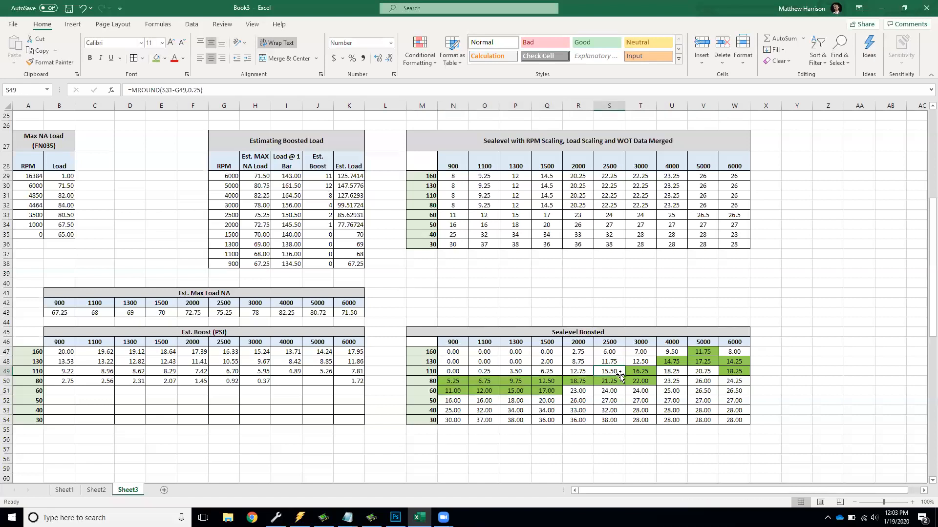
left_click_drag(607, 353, 646, 353)
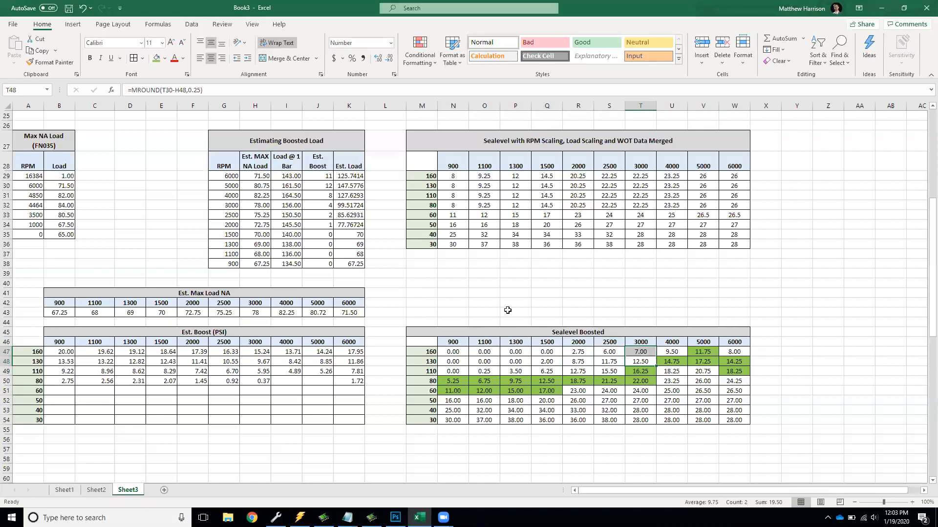
left_click_drag(318, 176, 320, 235)
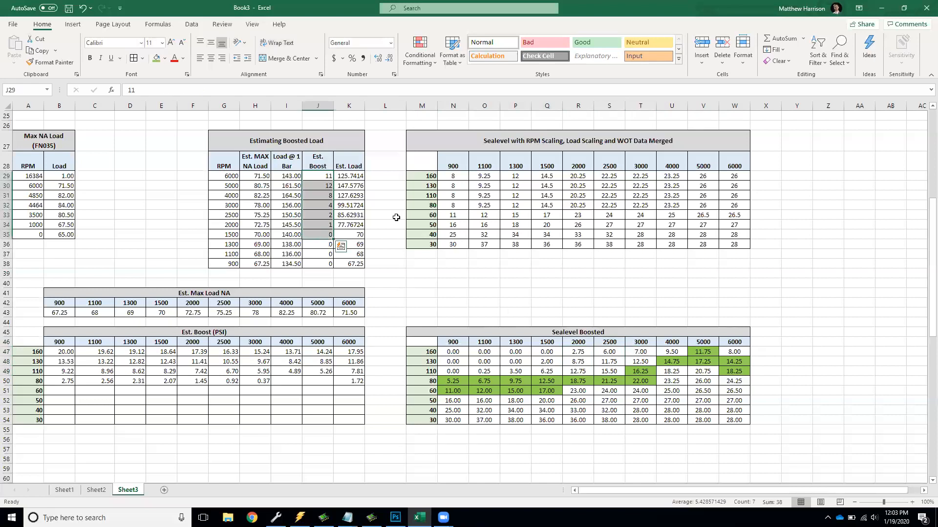
left_click(607, 381)
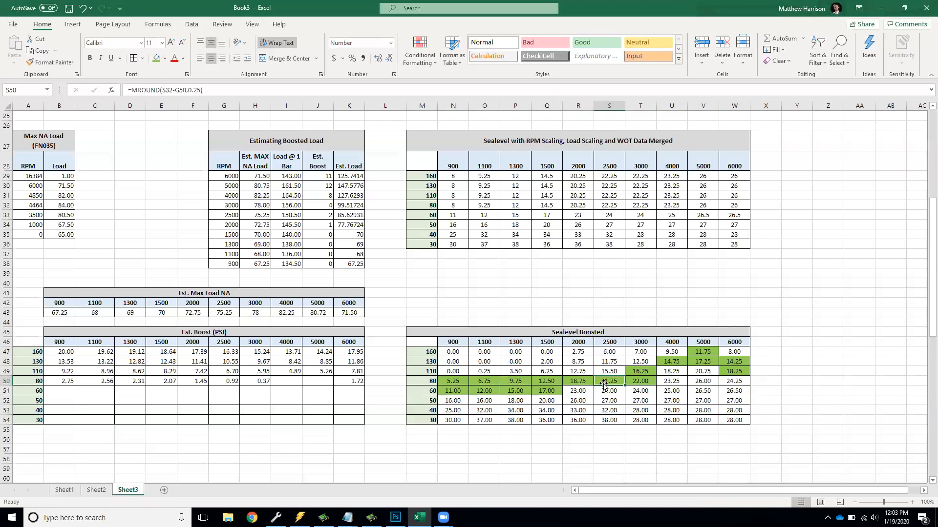
Step: Enter the RPM headers 2500, 3000, 4000, 5000 and 6000 in Y46:AC46, beside the Sealevel Boosted table
left_click(800, 342)
type("2")
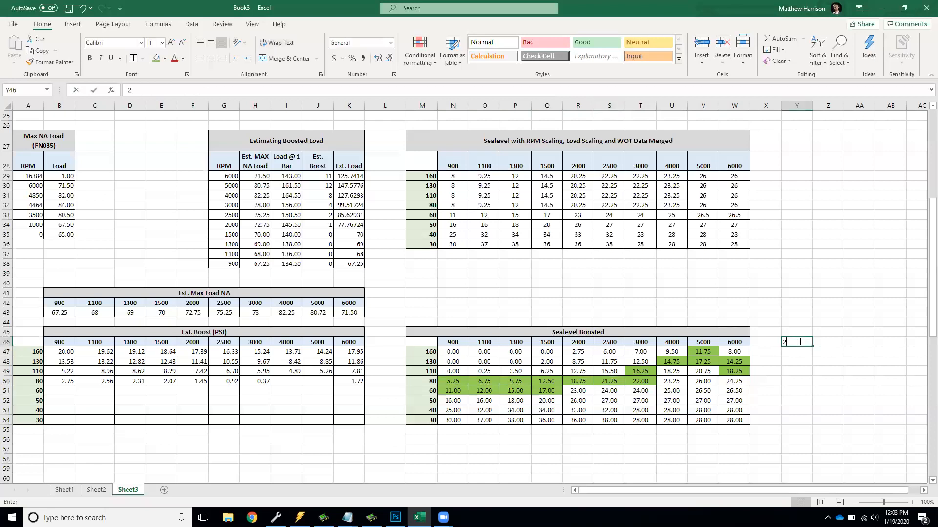
type("500")
key("Tab")
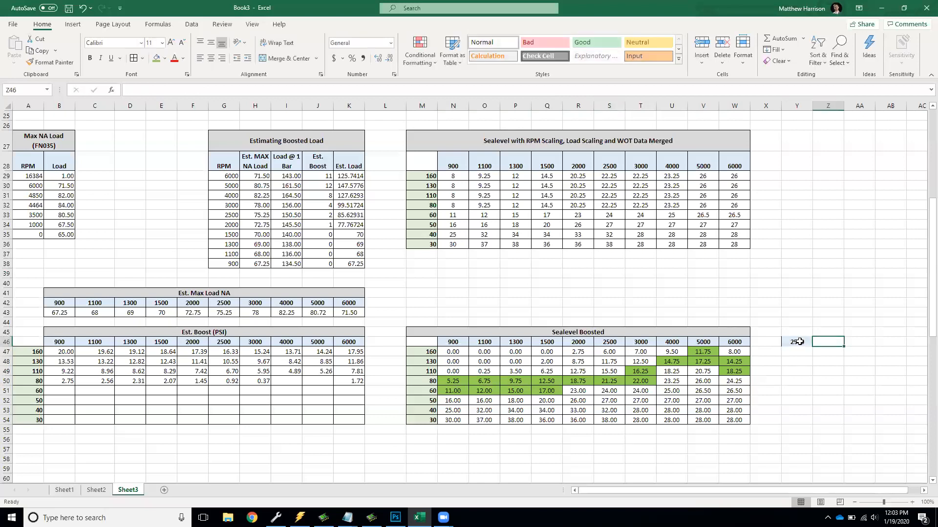
type("3000")
key("Tab")
type("4000")
key("Tab")
type("5000")
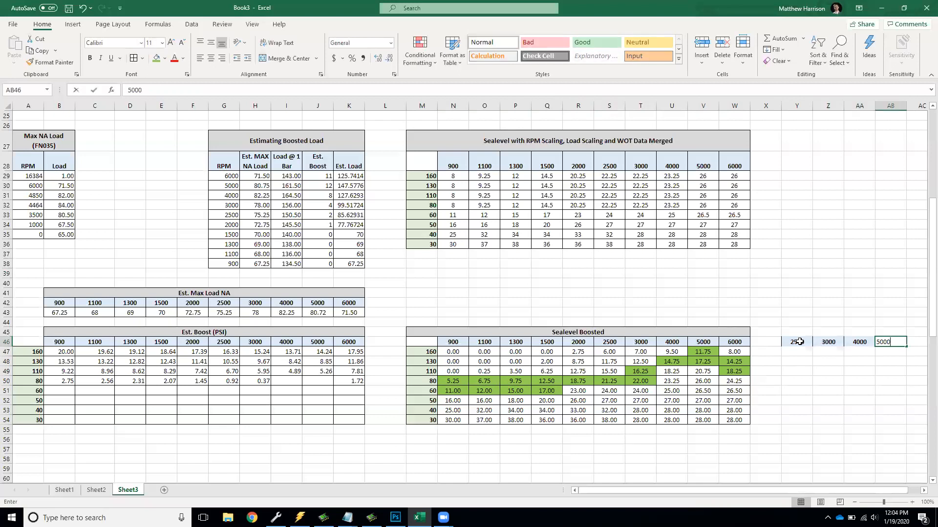
key("Tab")
type("6000")
key("Return")
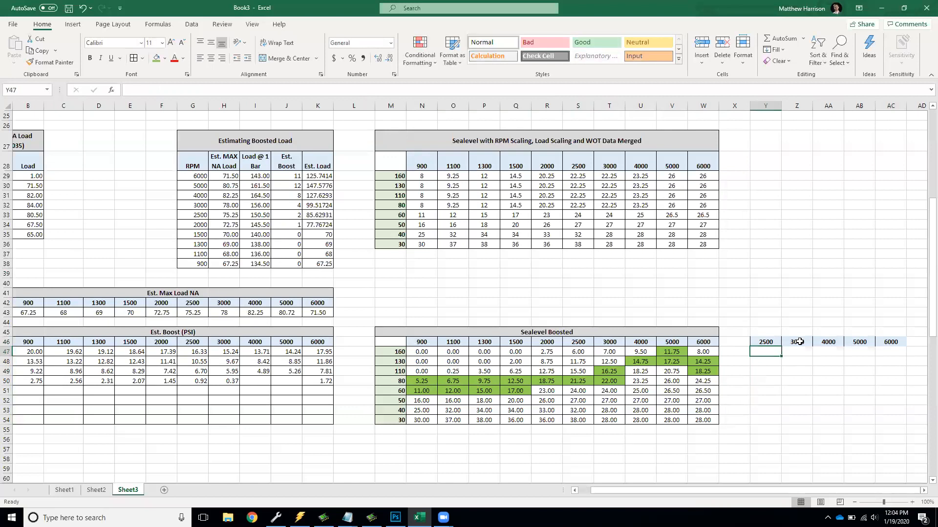
Step: Enter 21.25 under the new 2500 header and the AVERAGE of T49:T50 under the 3000 header
type("21.25")
key("Return")
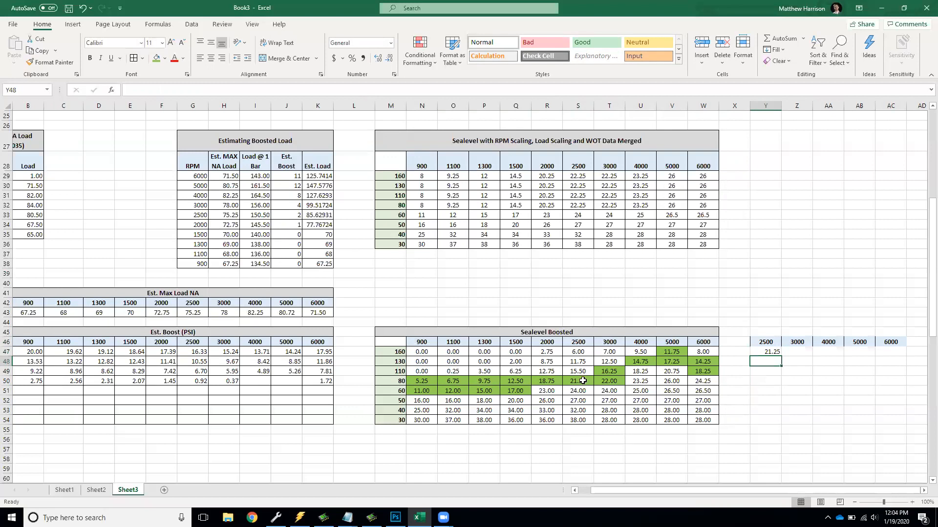
left_click(801, 352)
type("=aver")
key("Tab")
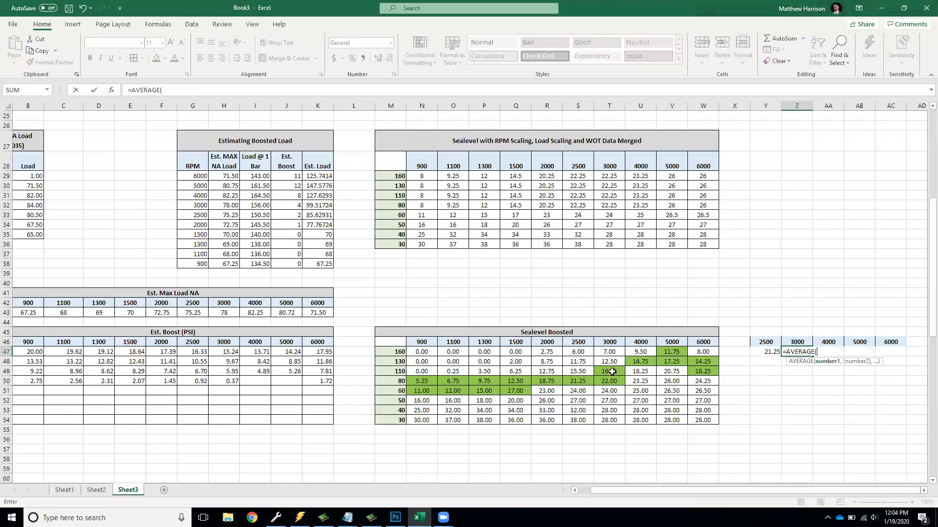
left_click_drag(618, 373, 619, 381)
key("Return")
key("Up")
key("Right")
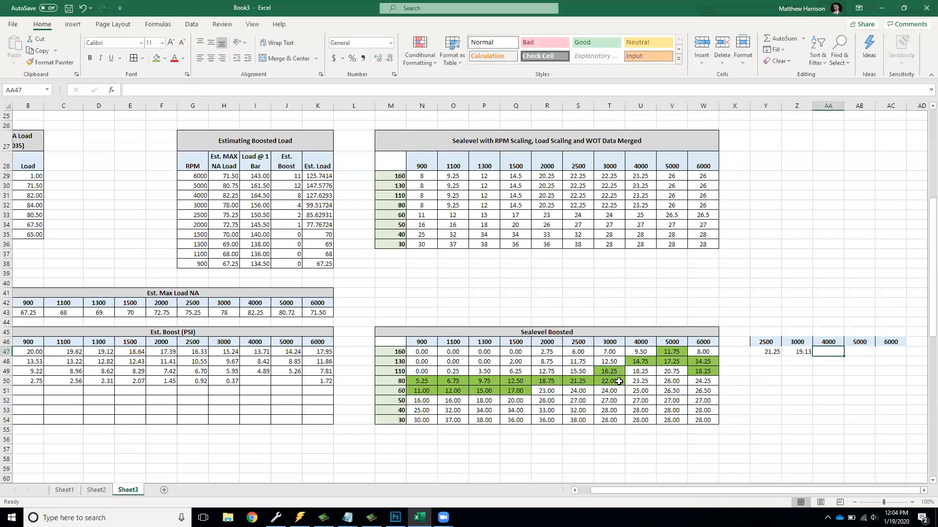
Step: Enter 14.75 under the 4000 header and the AVERAGE of V47:V48 under the 5000 header in row 47
type("14.75")
key("Tab")
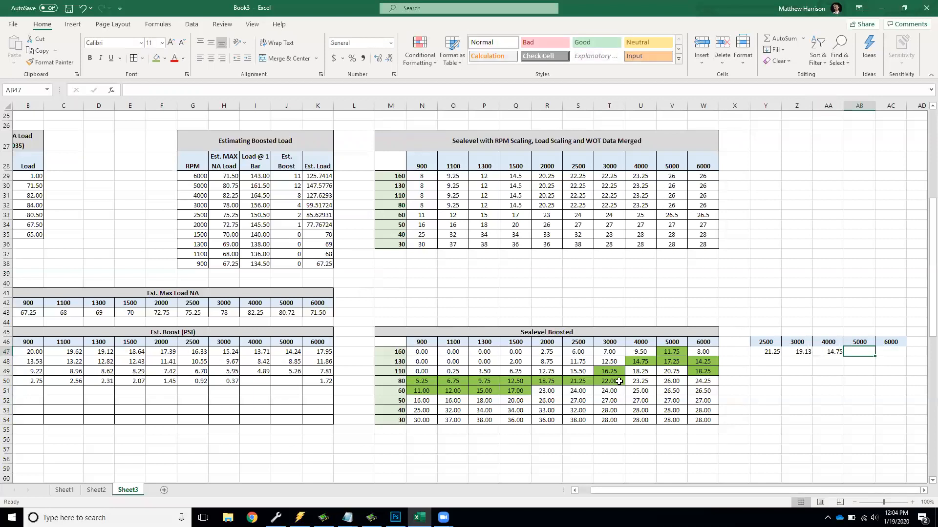
type("=AVE")
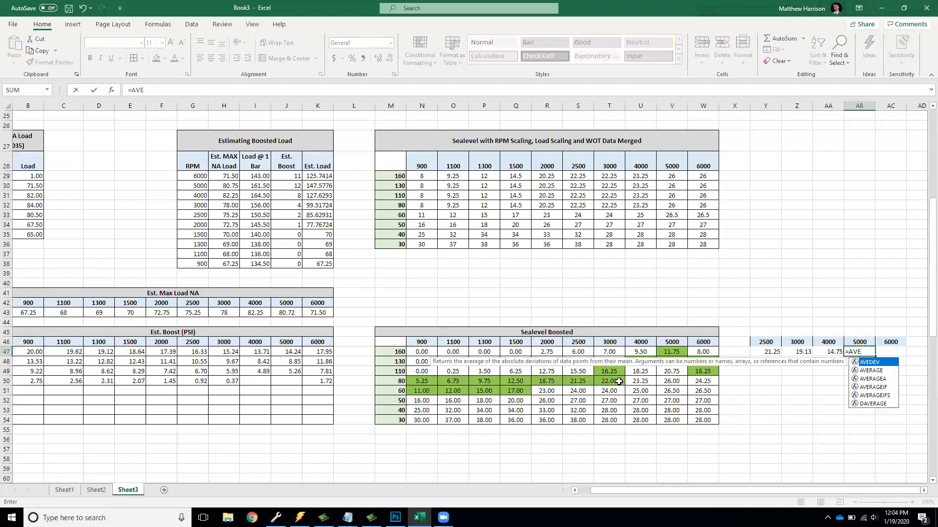
type("R")
key("Tab")
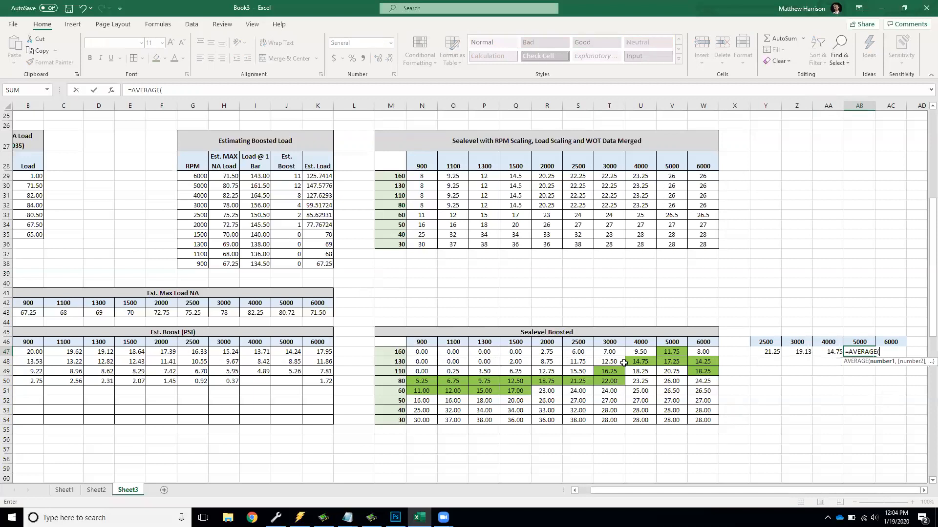
left_click_drag(673, 352, 674, 361)
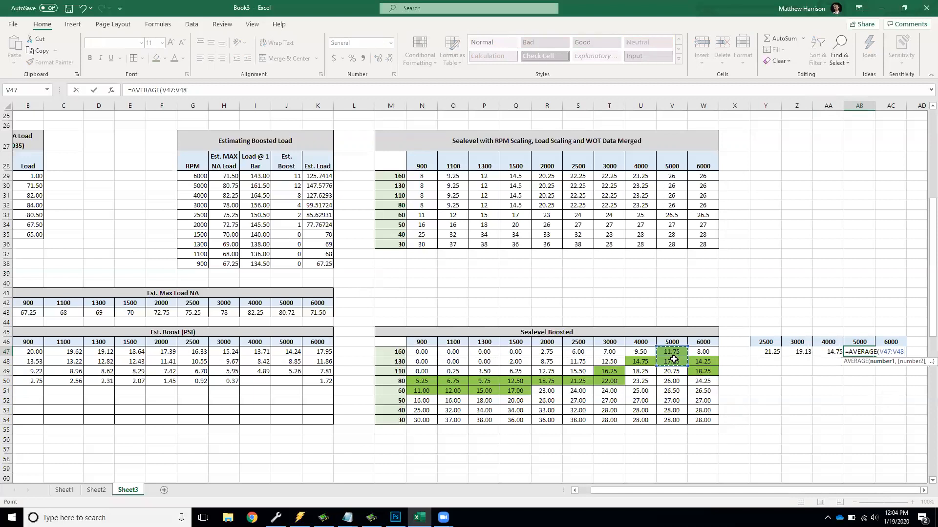
key("Return")
Step: Enter the AVERAGE of W48:W49 under the 6000 header in row 47
key("Right")
type("=ave")
key("Tab")
left_click_drag(704, 362, 704, 372)
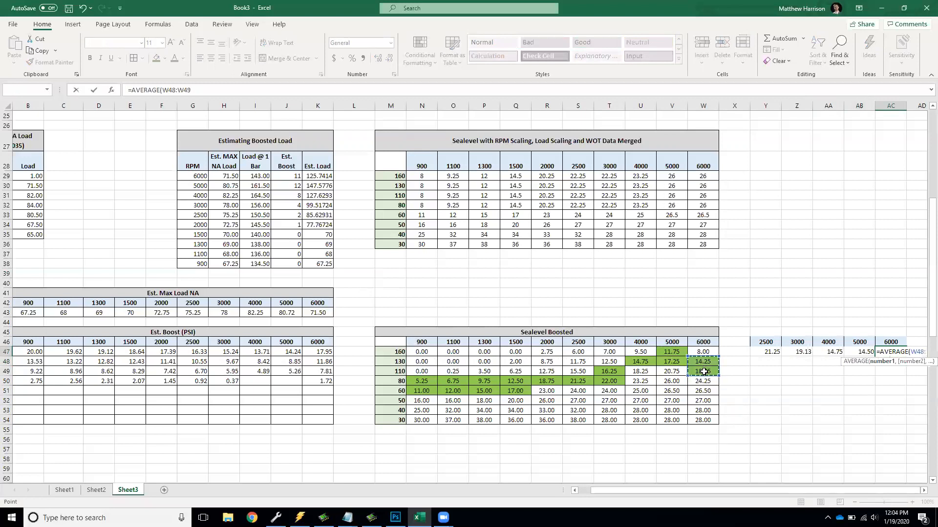
key("Return")
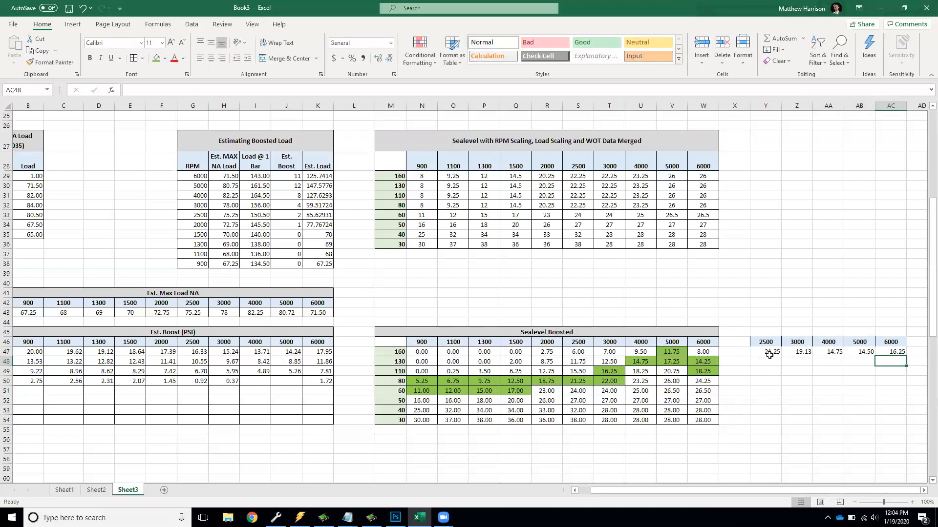
Step: Review the spark summary from 3000 to 6000 RPM against the estimated boost and the high-load Sealevel Boosted cells
left_click(792, 351)
left_click(826, 350)
left_click(858, 352)
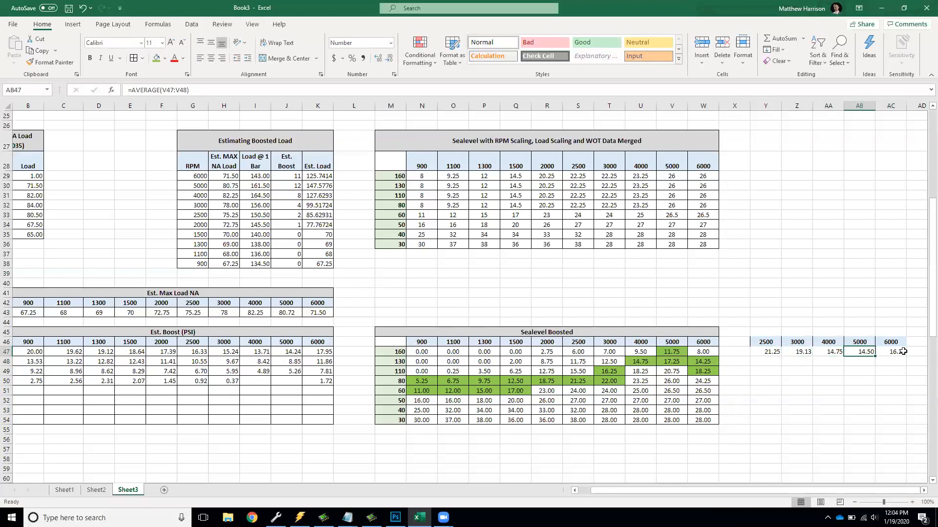
left_click(293, 174)
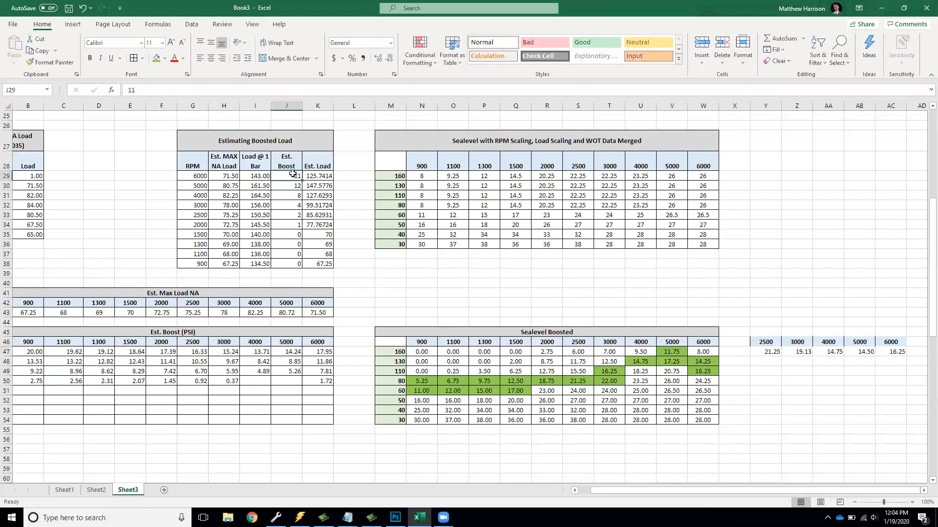
left_click(892, 351)
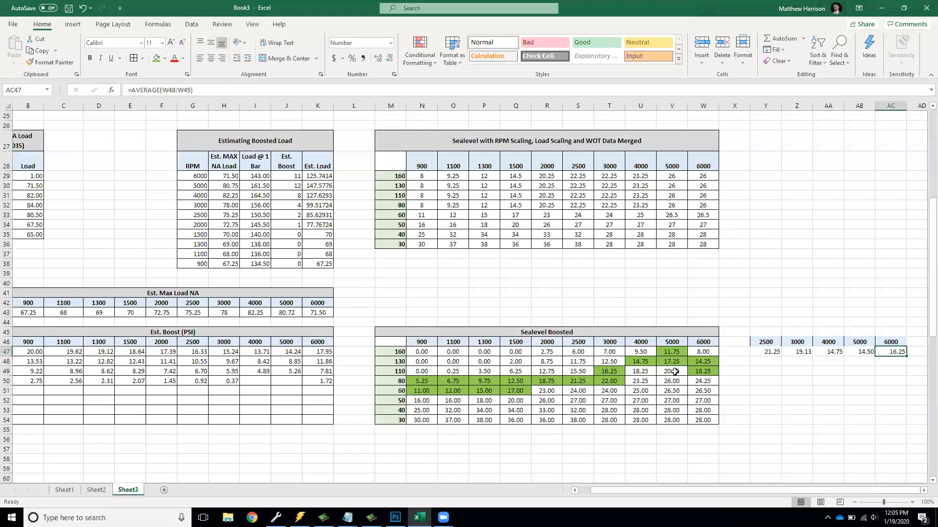
left_click(634, 361)
left_click_drag(610, 361, 701, 361)
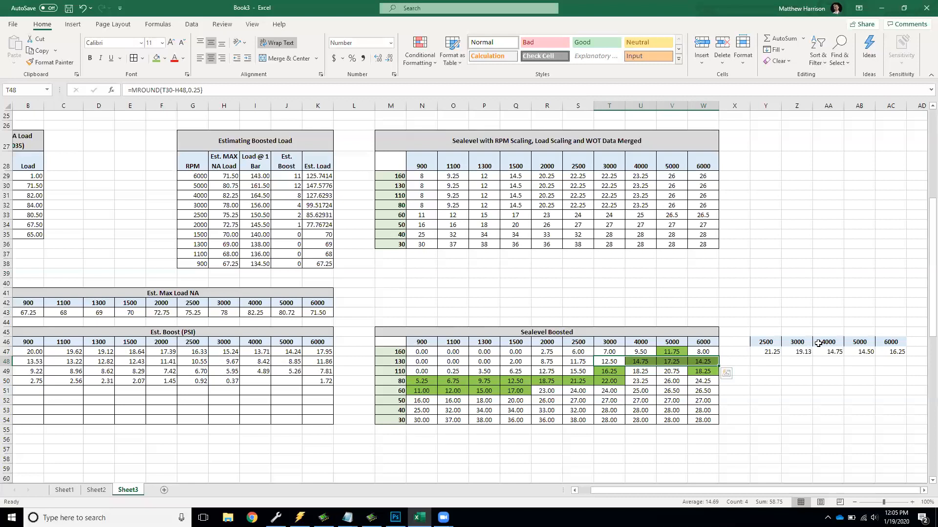
left_click(600, 349)
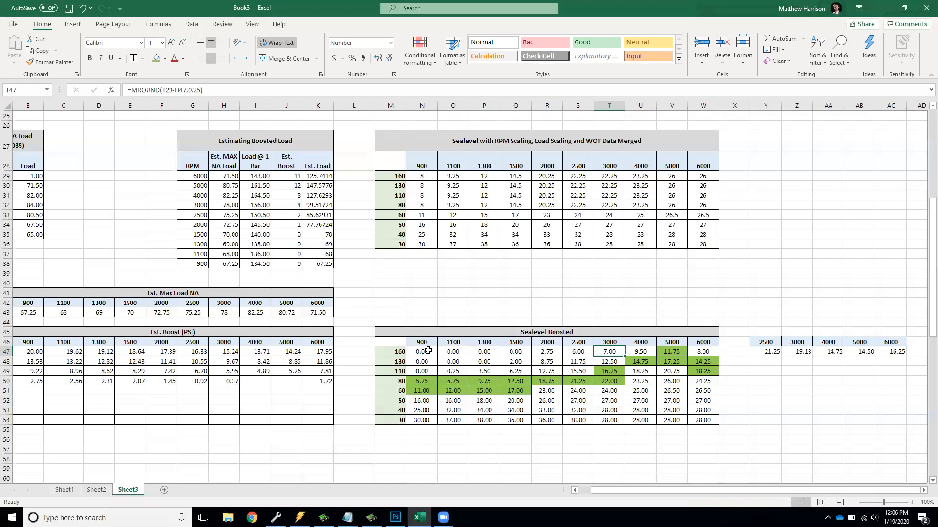
Step: Check the Sealevel Boosted load labels, then switch to Binary Editor and open the Scaling - Spark HEGO & EGR Table Load Rows function
left_click_drag(398, 353, 391, 411)
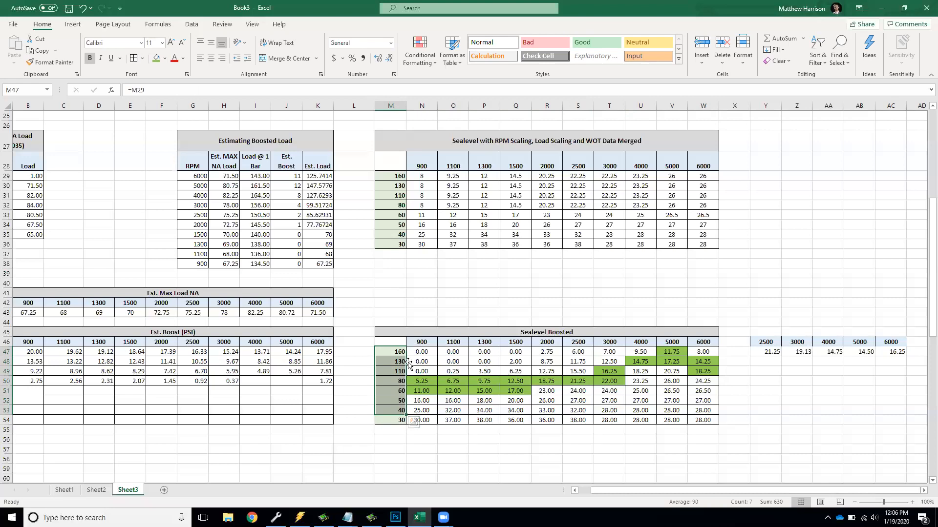
key("alt+Tab")
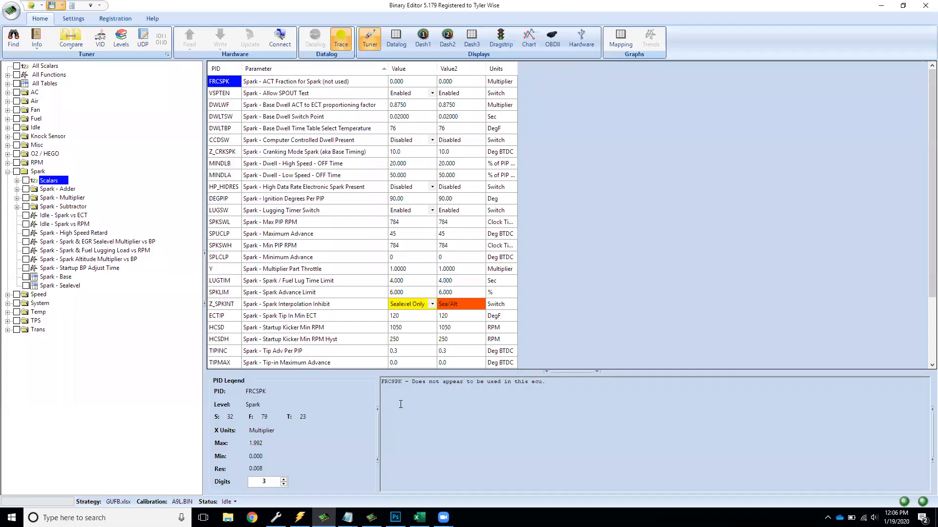
left_click(7, 171)
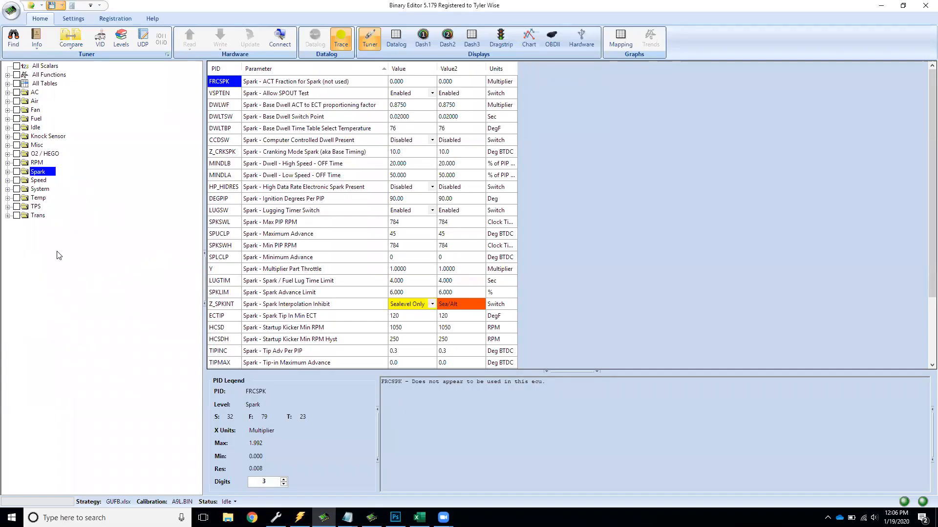
left_click(7, 189)
left_click(17, 224)
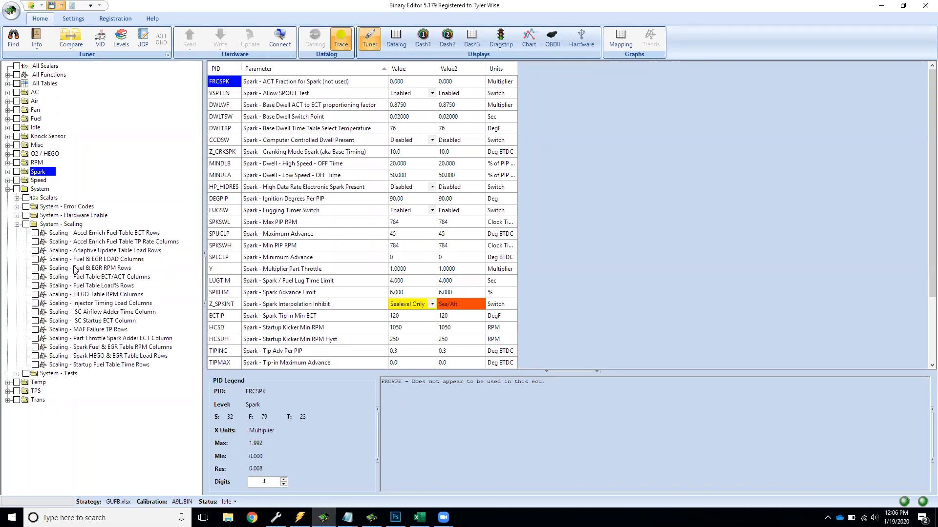
left_click(159, 356)
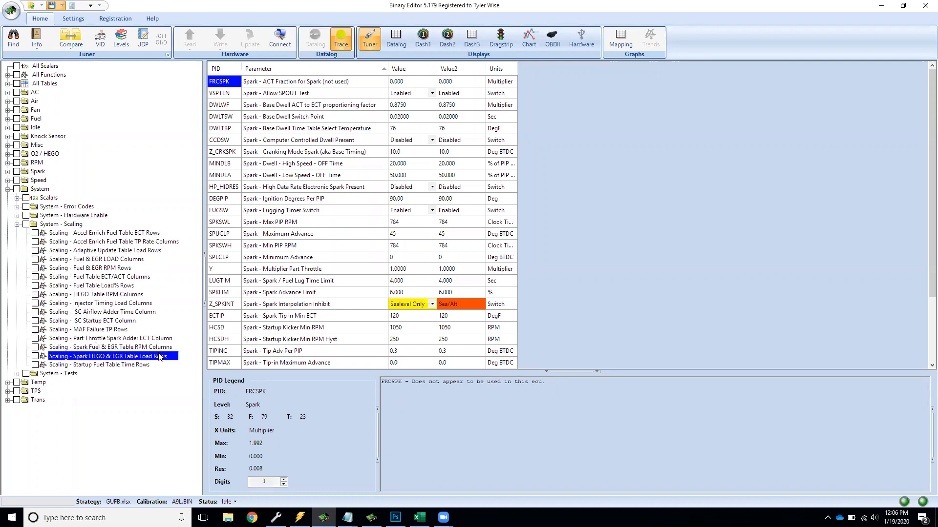
left_click(229, 119)
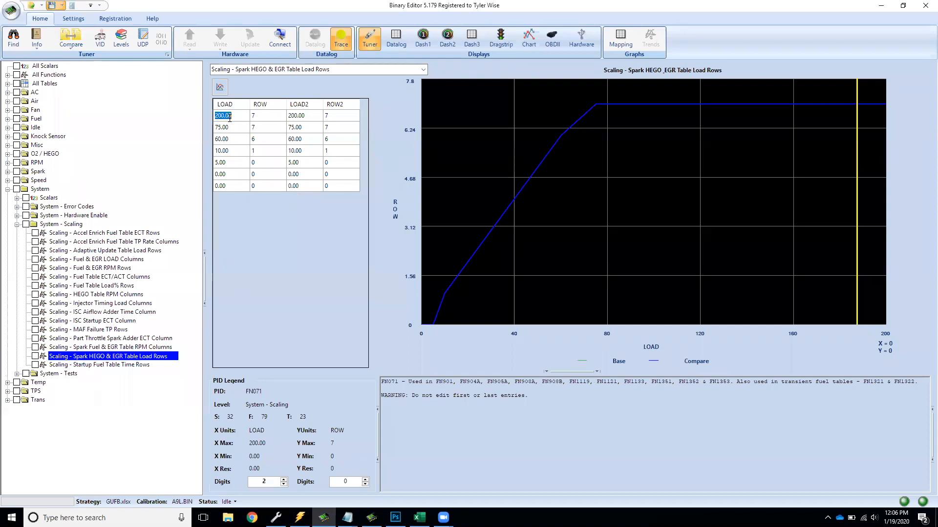
Step: Set the LOAD of the second-to-last breakpoint, just above the final 0.00 entry, to 30 with its row kept at 0
key("Down")
key("Down")
key("Down")
key("Down")
key("Down")
key("Up")
key("alt+Tab")
key("alt+Tab")
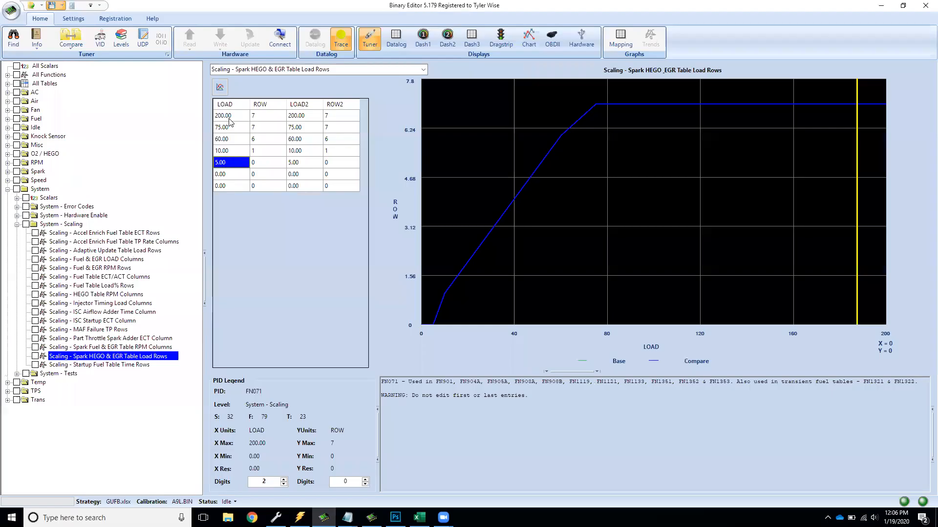
key("Down")
key("Down")
key("Up")
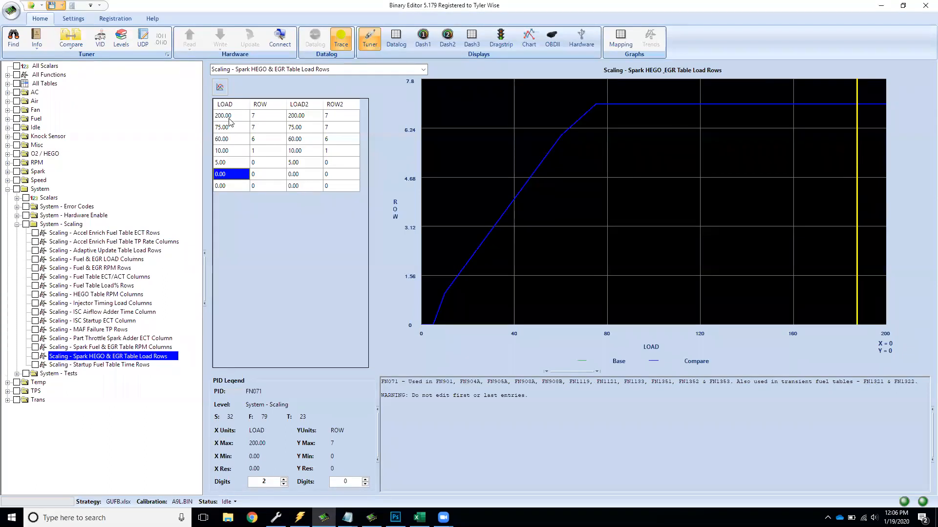
type("30")
key("Up")
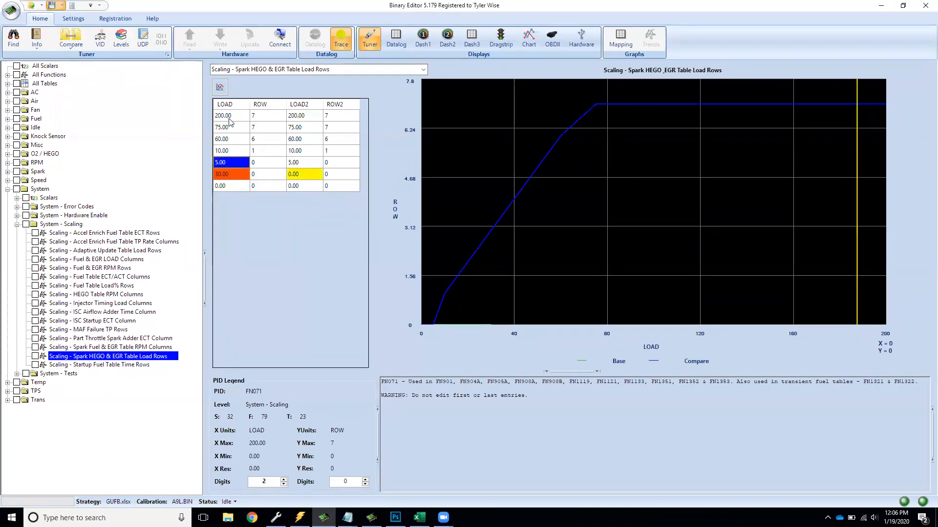
Step: Check the lower load labels of the Sealevel Boosted table in Excel and set the 5.00 breakpoint's LOAD to 60 in Binary Editor
key("alt+Tab")
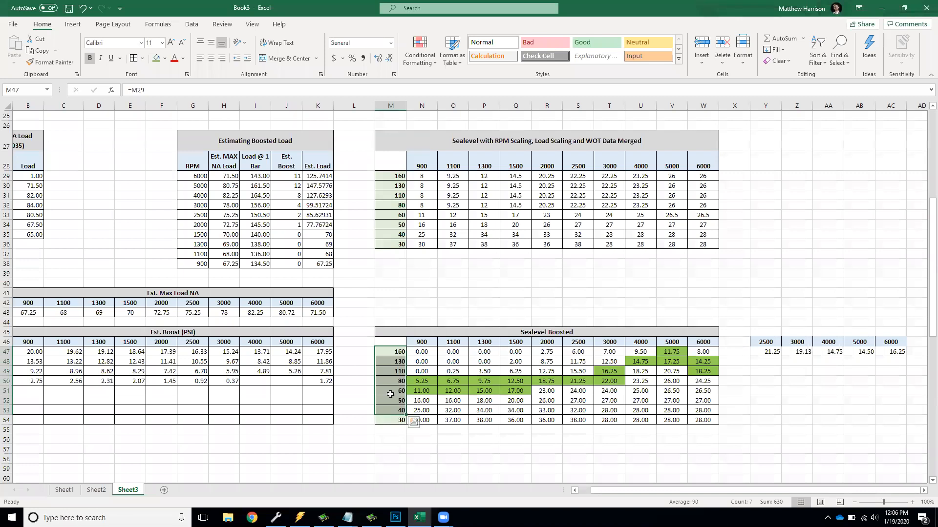
left_click(393, 420)
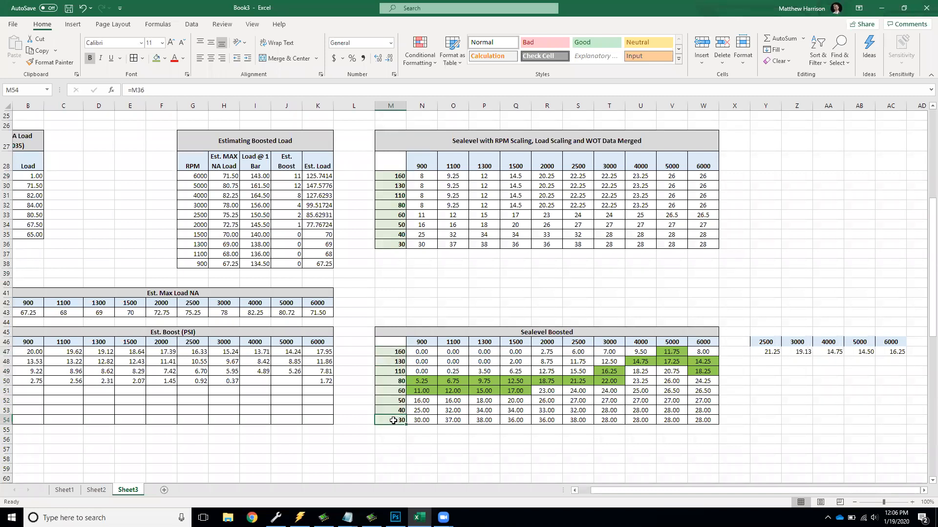
key("shift+Up")
key("shift+Up")
key("shift+Up")
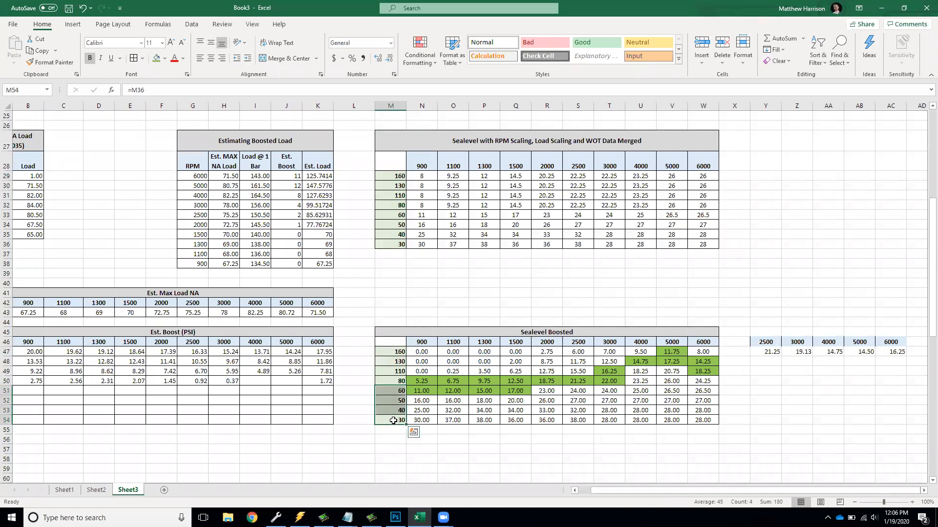
key("alt+Tab")
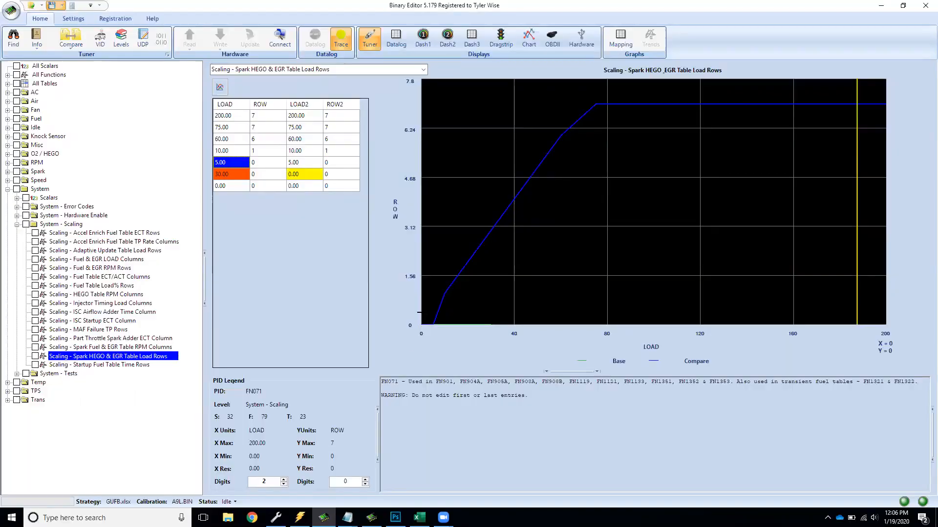
double_click(235, 161)
type("60")
key("Return")
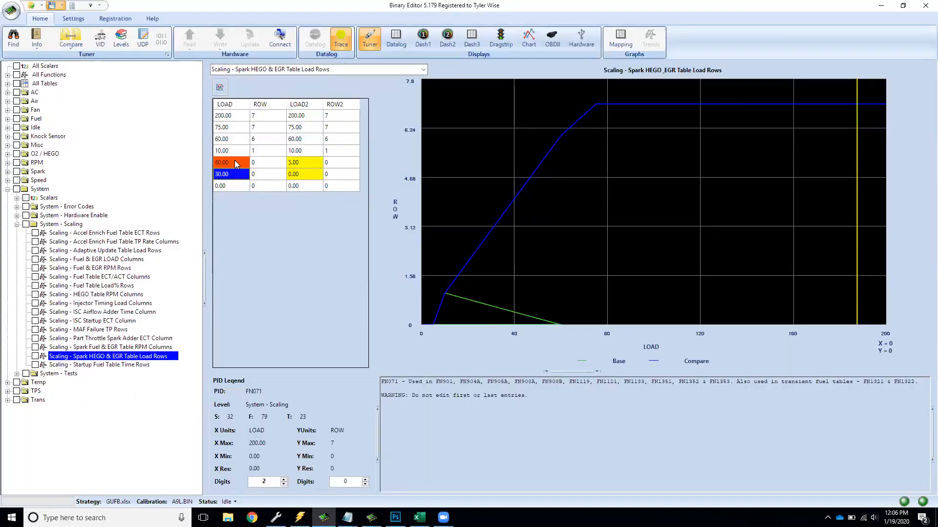
Step: Set the ROW of the new 60 load breakpoint above the 30 entry to 3
key("Right")
key("Right")
key("Left")
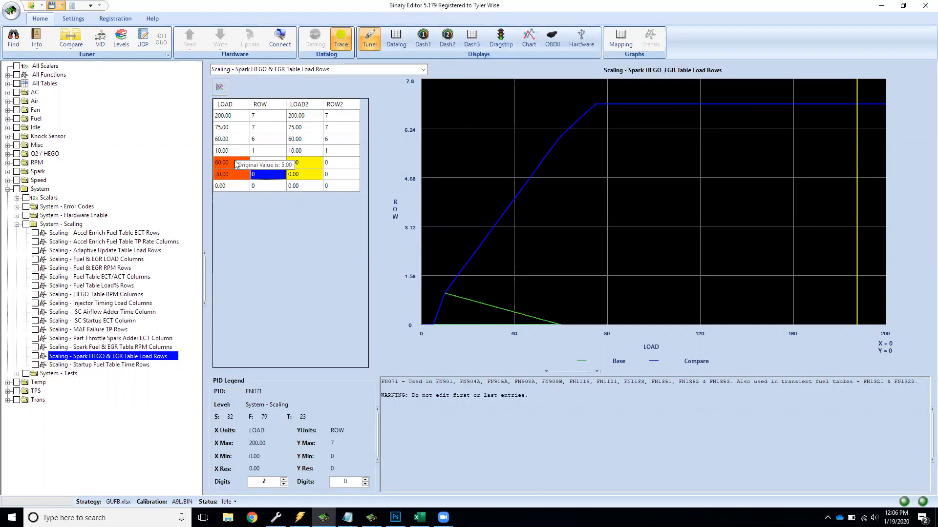
key("Up")
type("3")
key("Return")
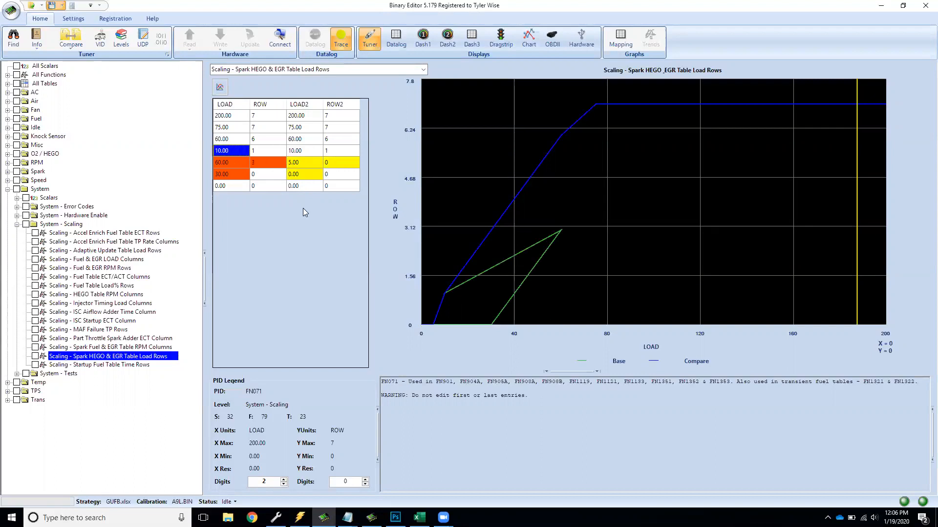
Step: Recheck the load labels in Excel and set the 10.00 breakpoint to LOAD 80 and ROW 4 in Binary Editor
key("alt+Tab")
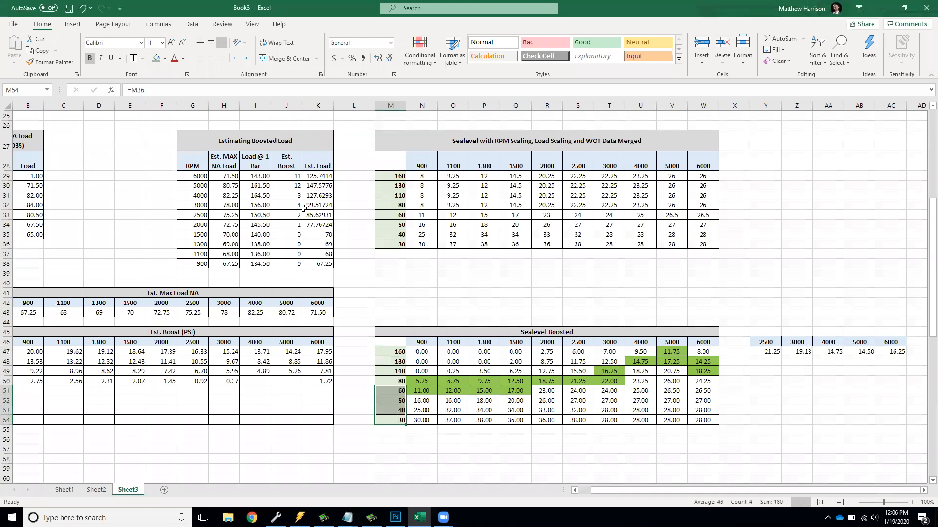
key("alt+Tab")
type("80")
key("Return")
key("Right")
type("4")
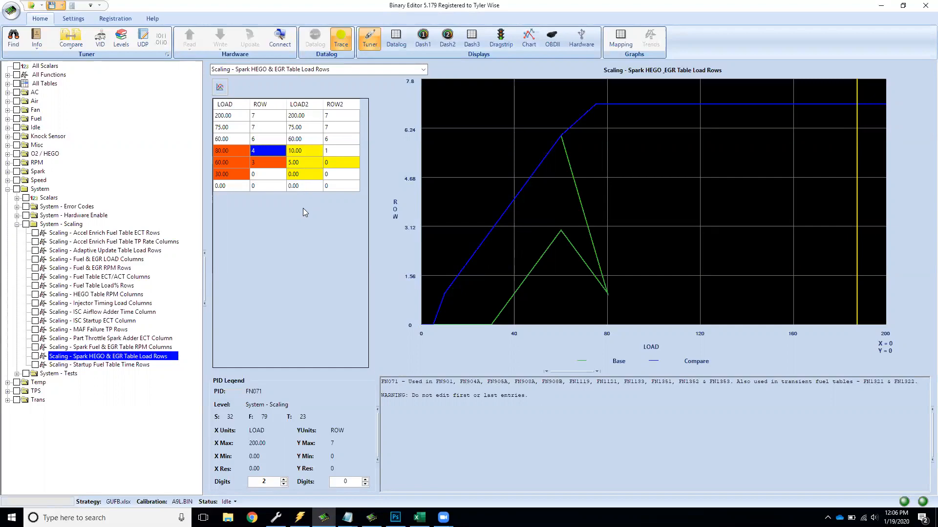
key("Return")
Step: Set the LOAD of the three breakpoints above 80 to 110, 130 and 160 in ascending order, matching the Excel load labels
key("Up")
key("Left")
key("alt+Tab")
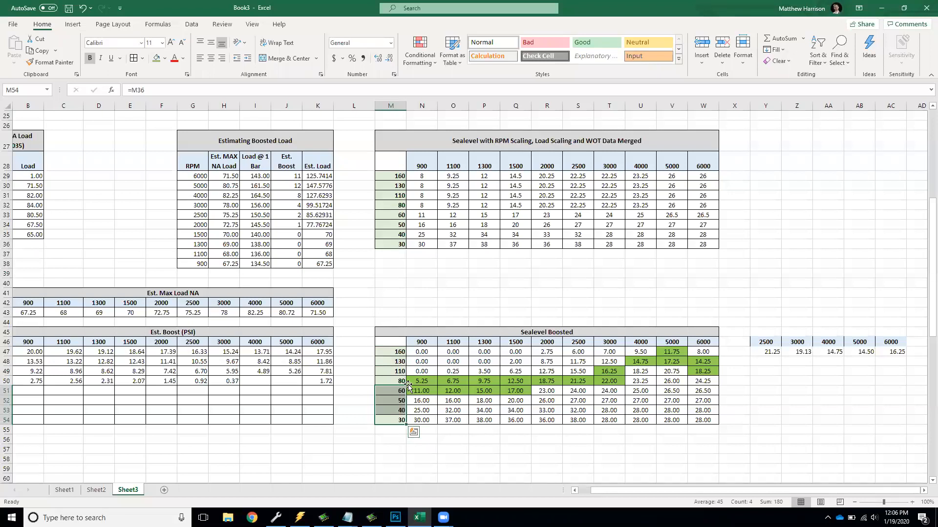
key("alt+Tab")
type("110")
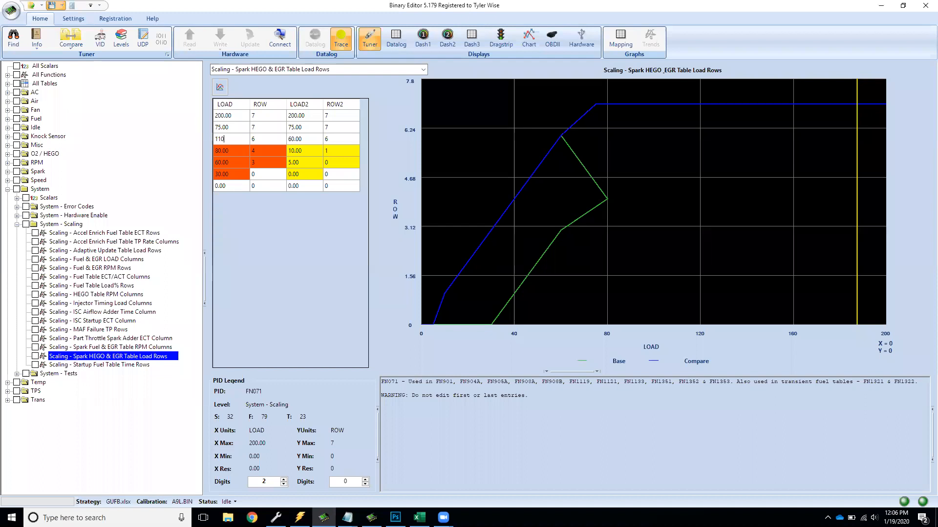
key("Return")
key("Up")
type("130")
key("Return")
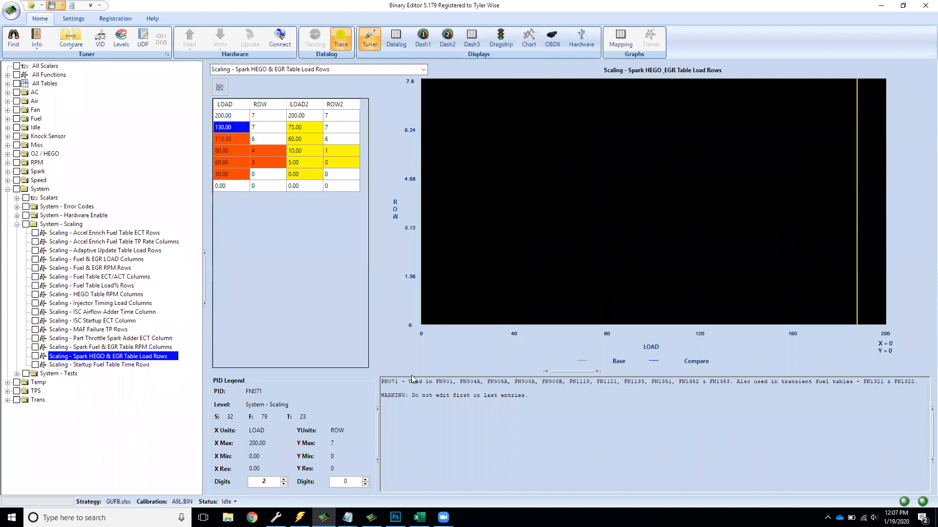
key("Up")
type("160")
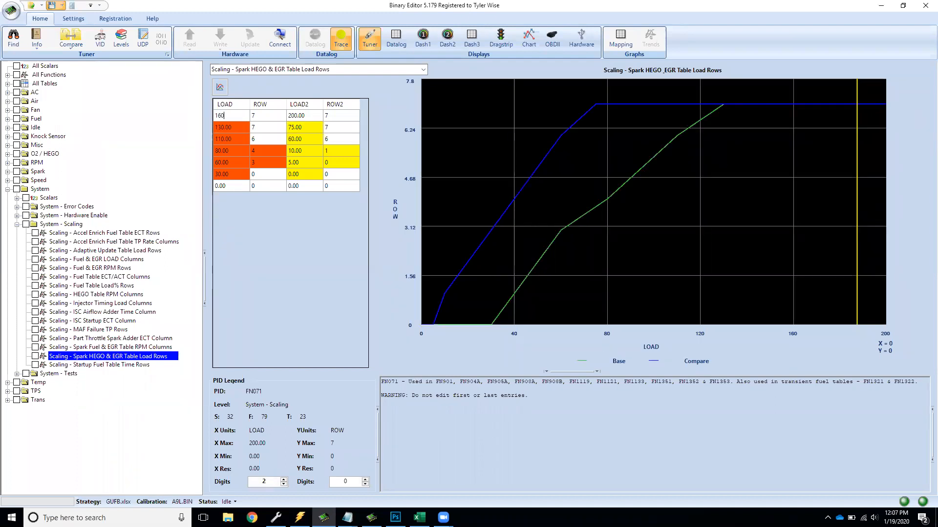
key("Return")
Step: Assign ROW 5 to the 110 load breakpoint, 6 to the 130 and 7 to the 160
key("Down")
key("Down")
key("Right")
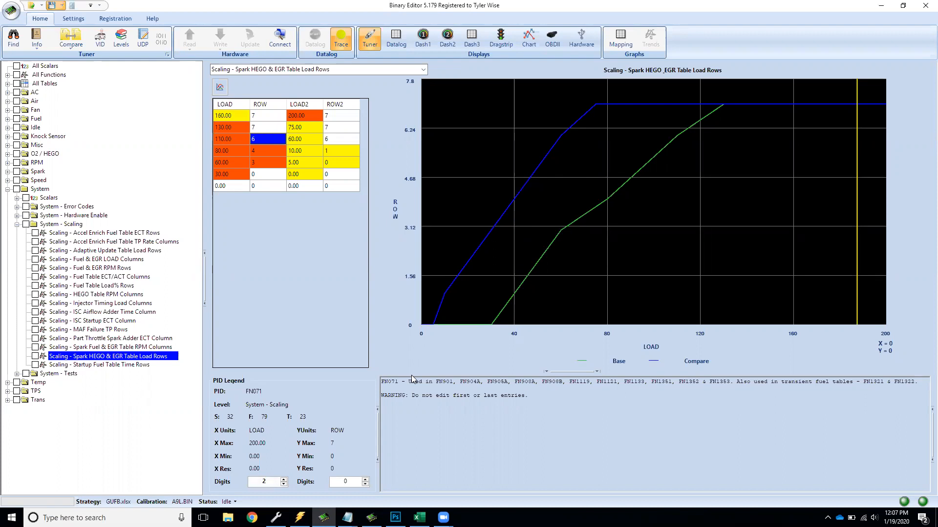
type("5")
key("Return")
key("Up")
type("6")
key("Return")
key("Up")
type("7")
key("Return")
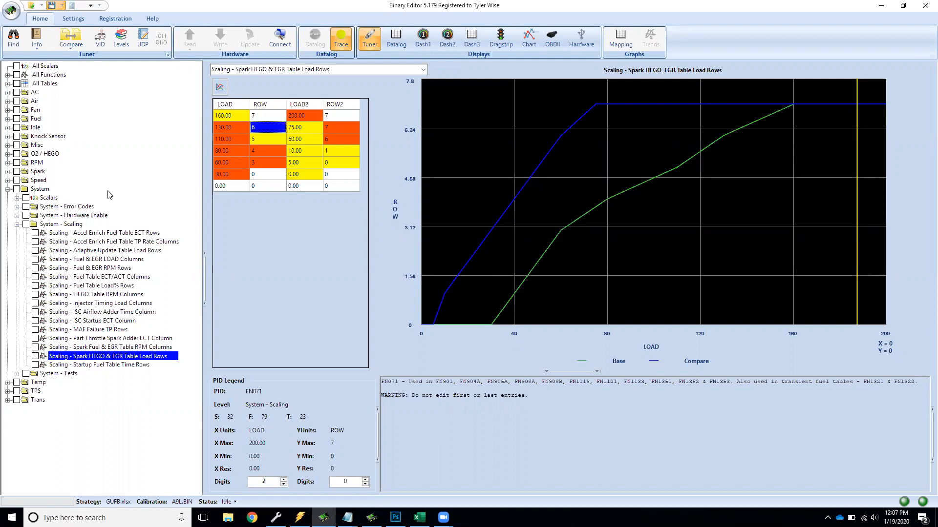
Step: Open the Spark - Sealevel table in Binary Editor and compare its load breakpoints with the load labels in the Excel sheet
left_click(7, 171)
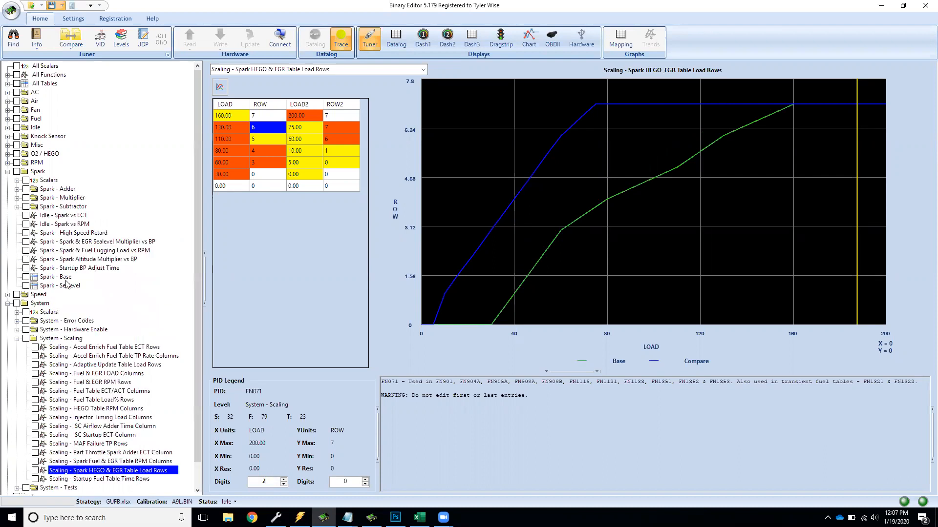
left_click(65, 287)
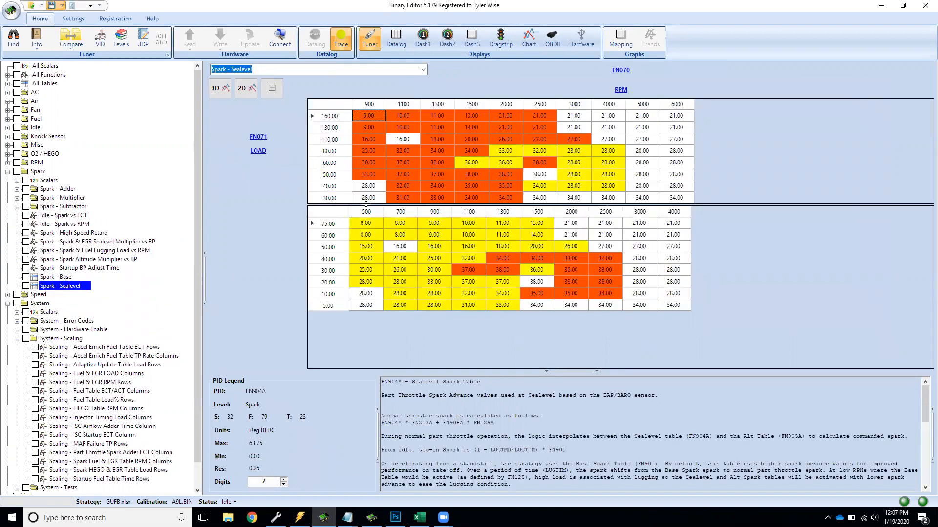
key("alt+Tab")
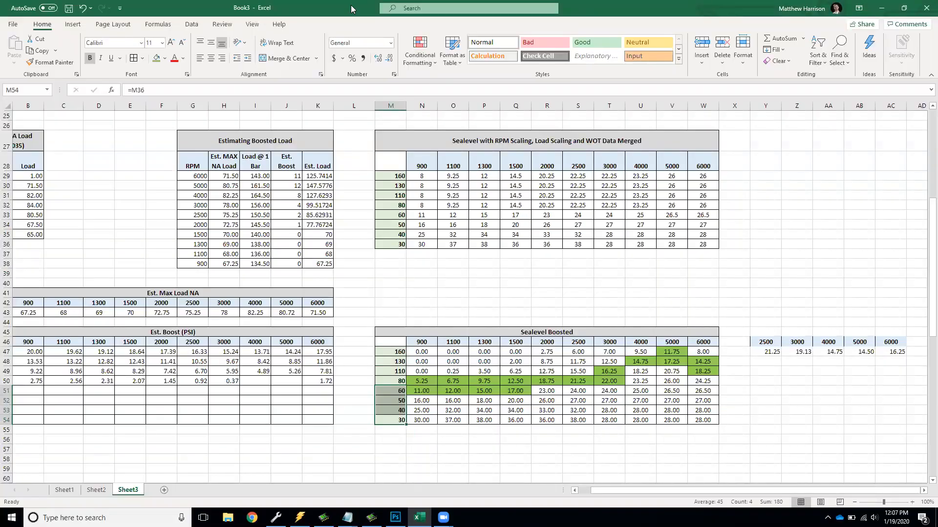
left_click_drag(351, 5, 490, 164)
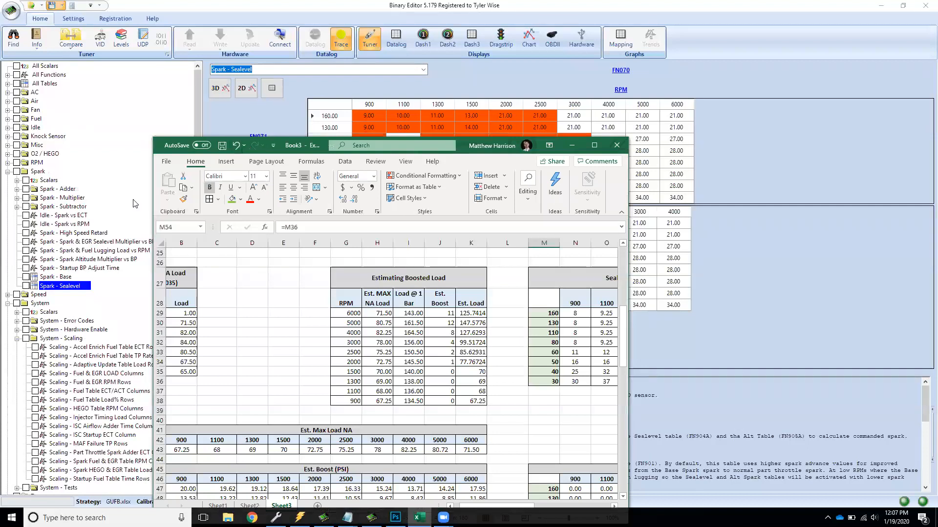
left_click_drag(470, 146, 281, 240)
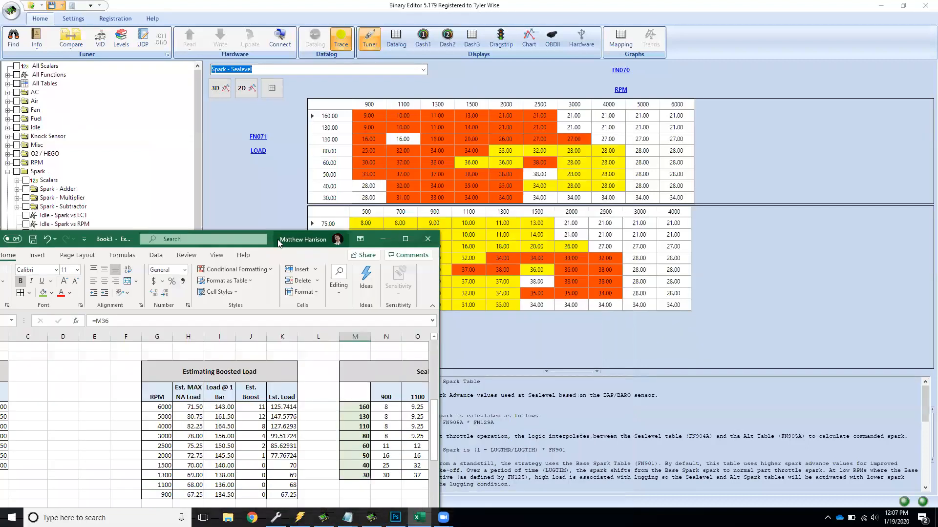
left_click(362, 466)
key("Up")
key("Up")
key("Up")
key("Up")
key("Up")
key("Up")
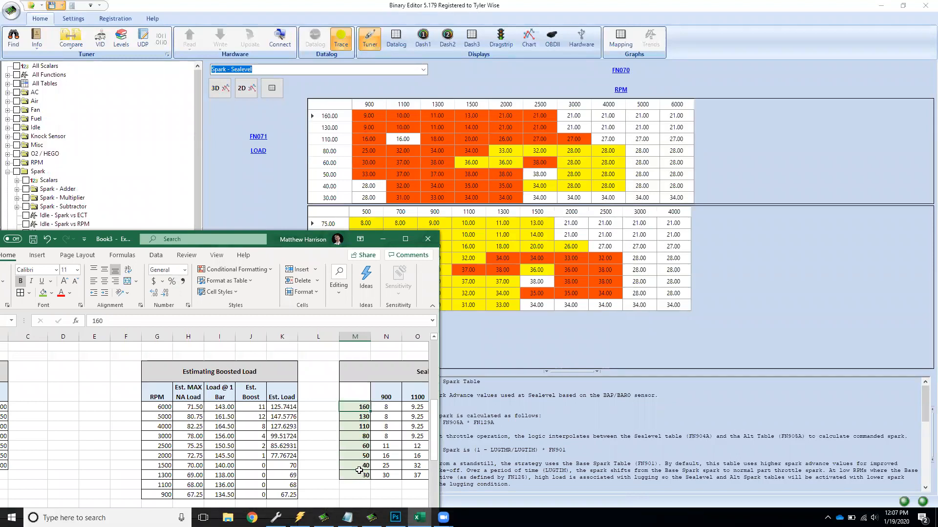
Step: Copy the Sealevel Boosted values N47:W54 from Excel into Binary Editor's Spark - Sealevel table, starting at 160 load and 900 RPM
left_click(405, 239)
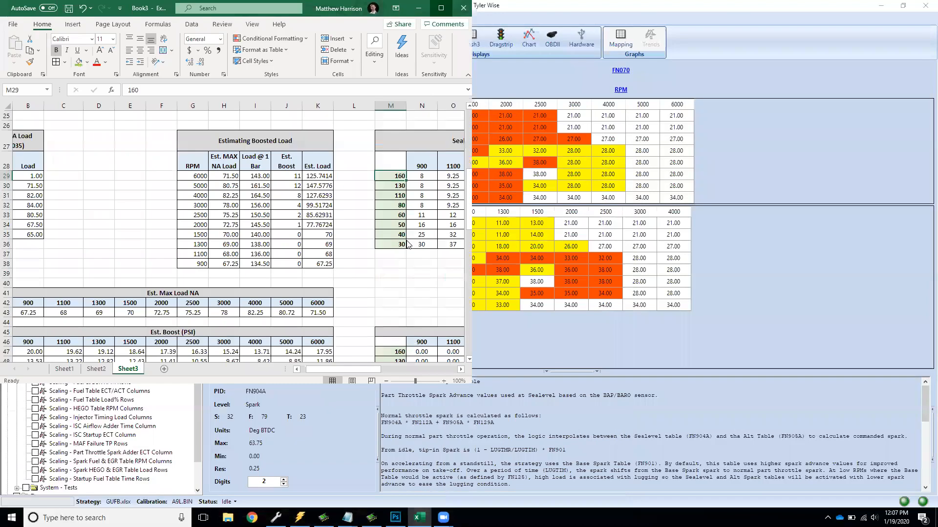
left_click_drag(423, 351, 708, 426)
key("ctrl+c")
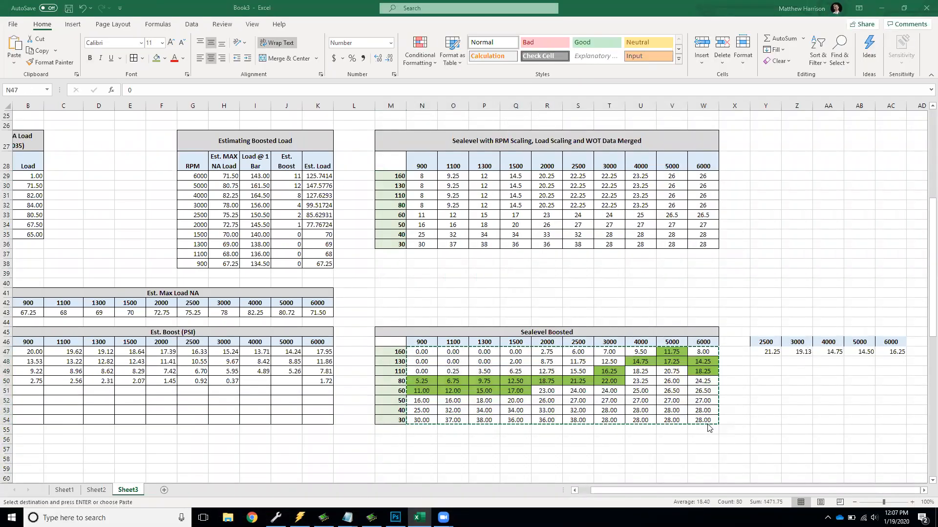
key("alt+Tab")
left_click(368, 128)
key("Up")
key("ctrl+v")
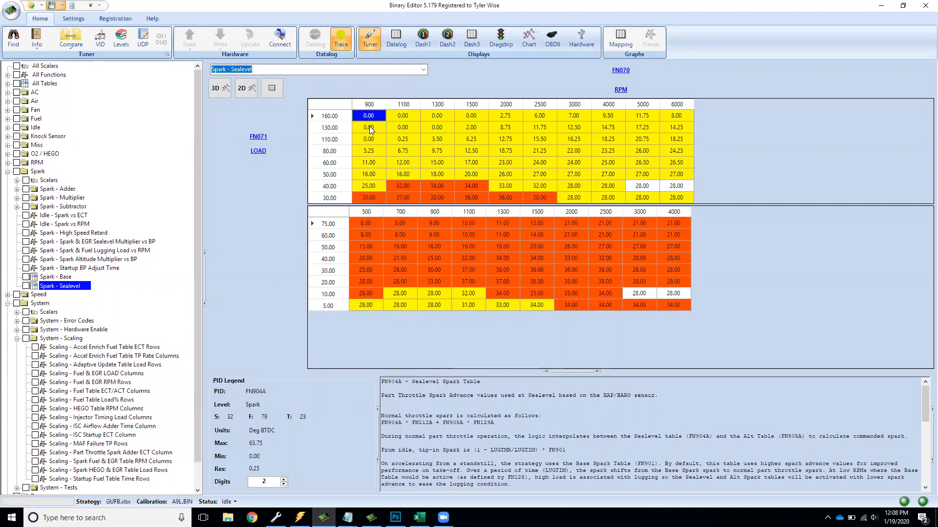
Step: Return to Excel and review the wide-open-throttle spark averages, the Est. Boost values and the 160 load label of Sealevel Boosted
key("alt+Tab")
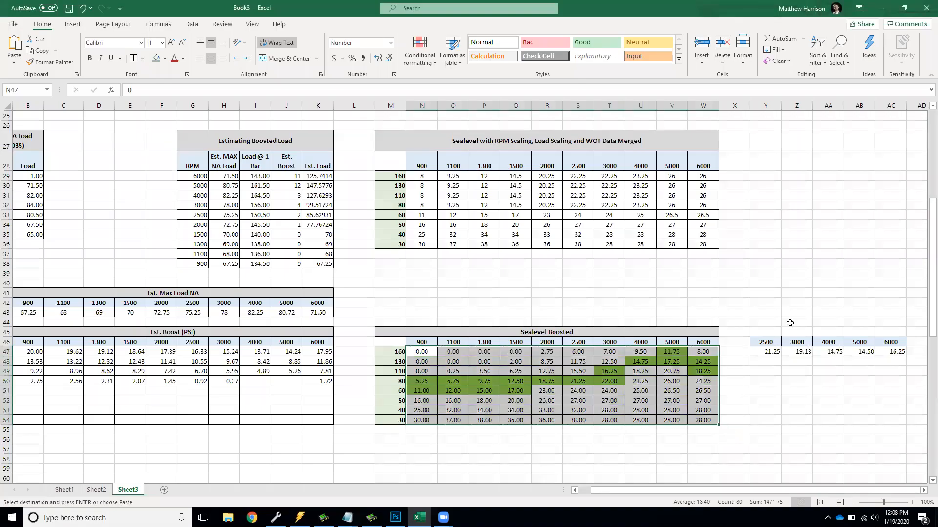
left_click_drag(766, 352, 840, 353)
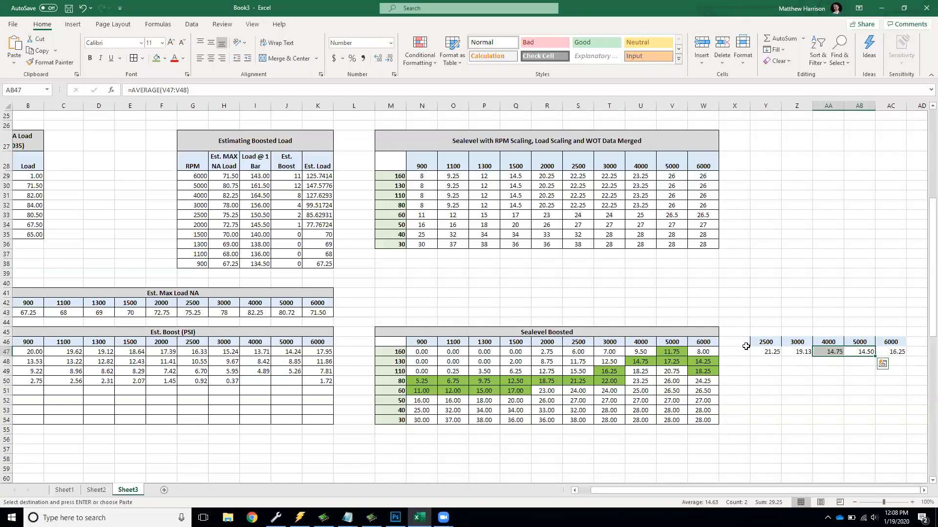
left_click(403, 352)
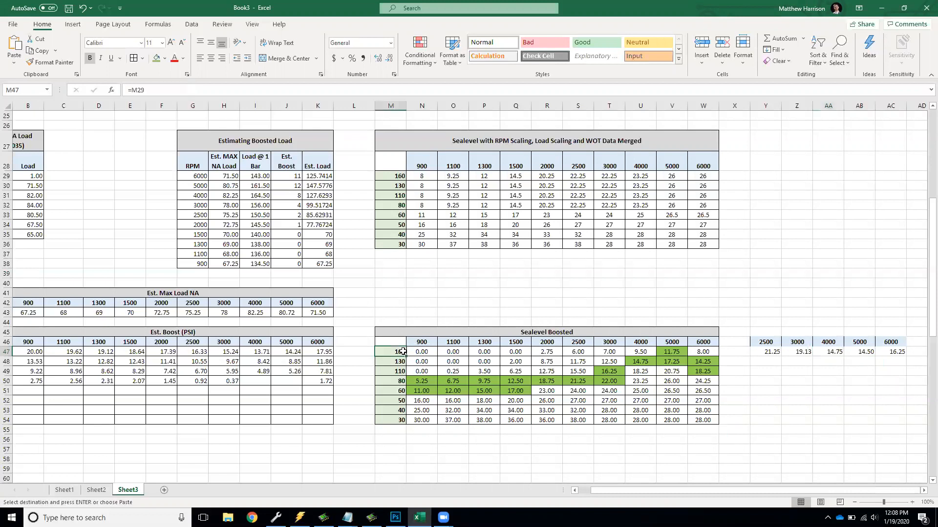
left_click_drag(288, 176, 288, 258)
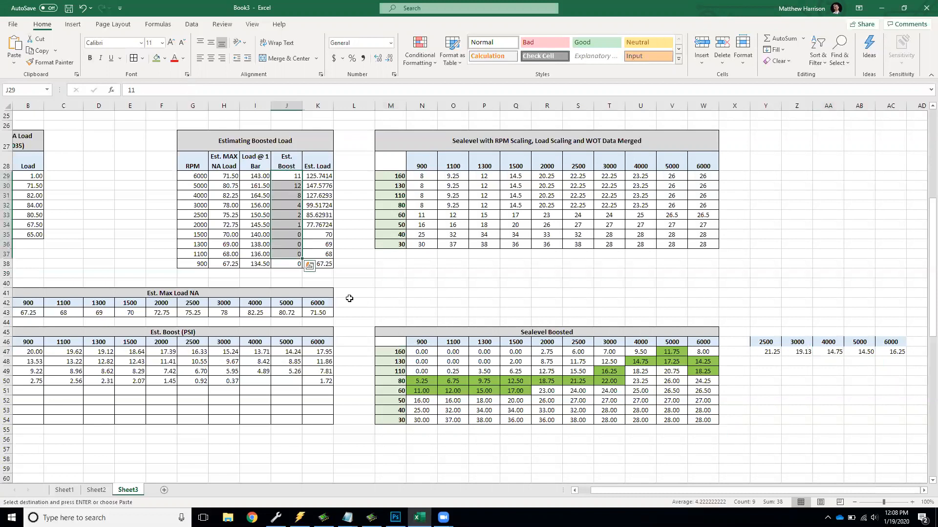
left_click(396, 352)
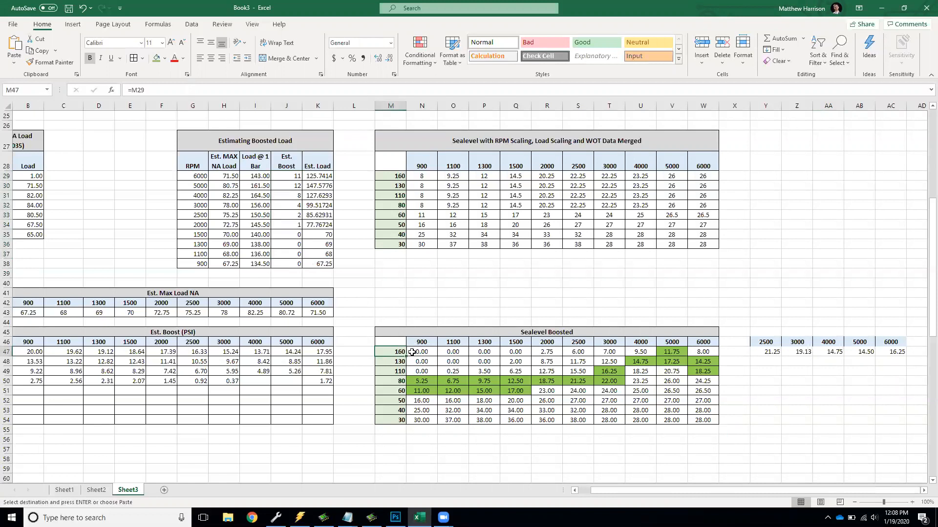